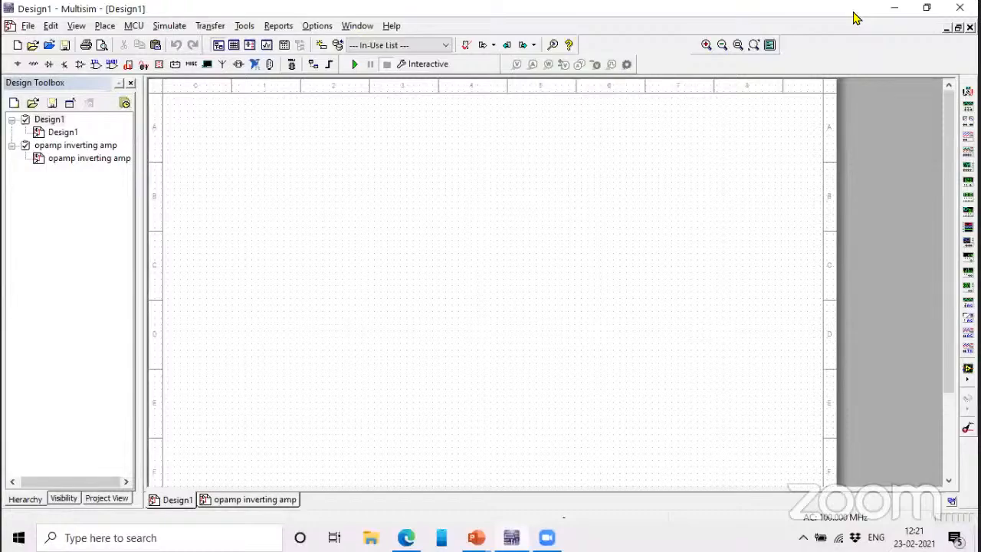
left_click(927, 7)
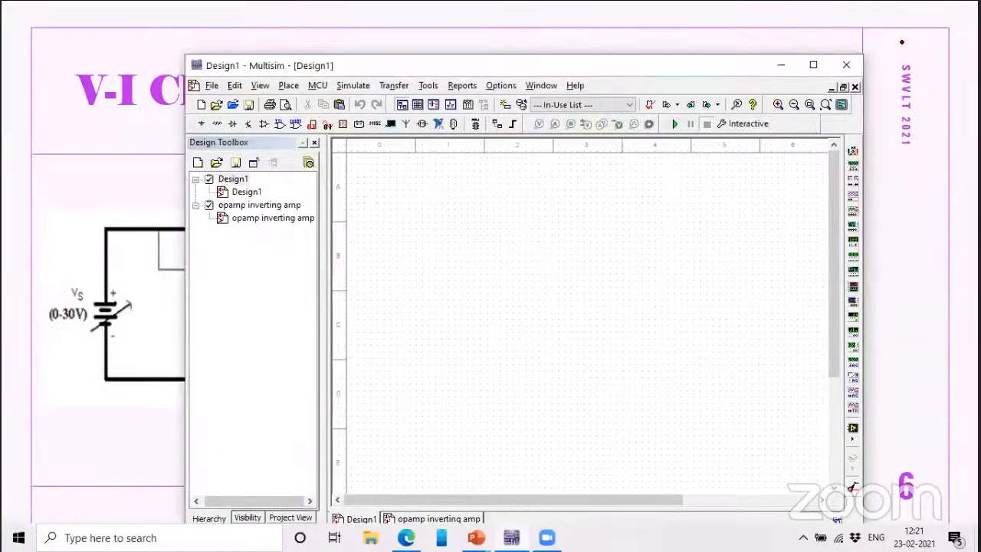
left_click(813, 64)
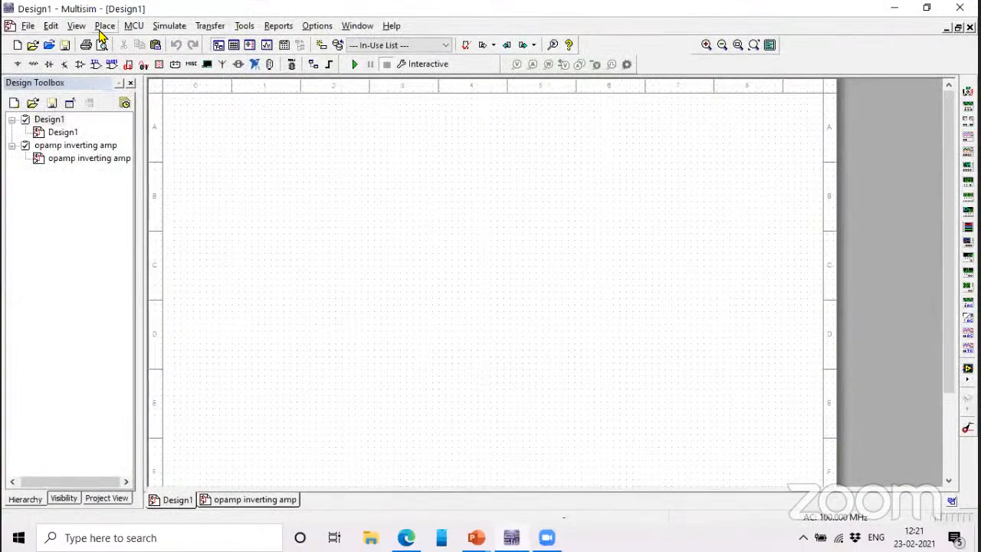
Step: Open the component selection dialog for the blank Design1 schematic
left_click(100, 32)
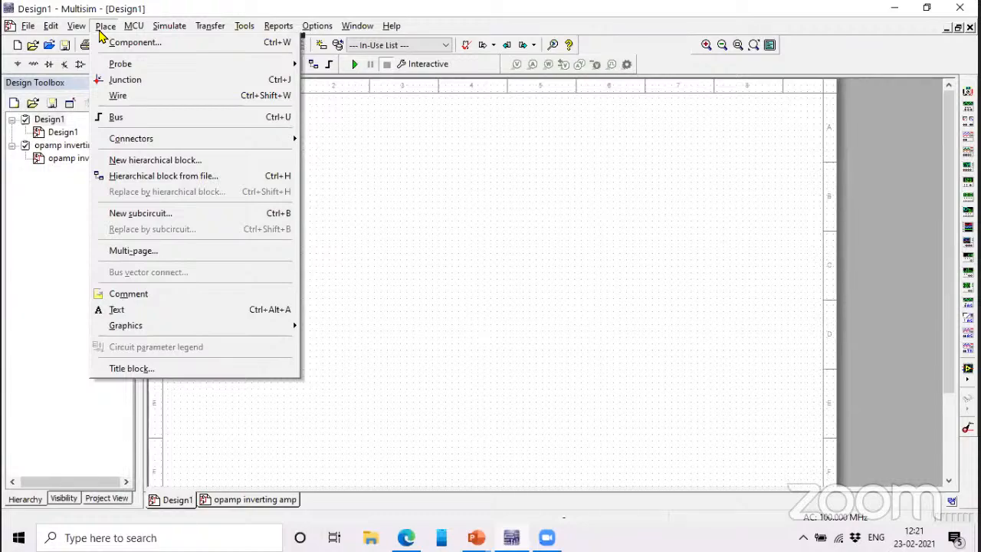
left_click(537, 110)
left_click(105, 25)
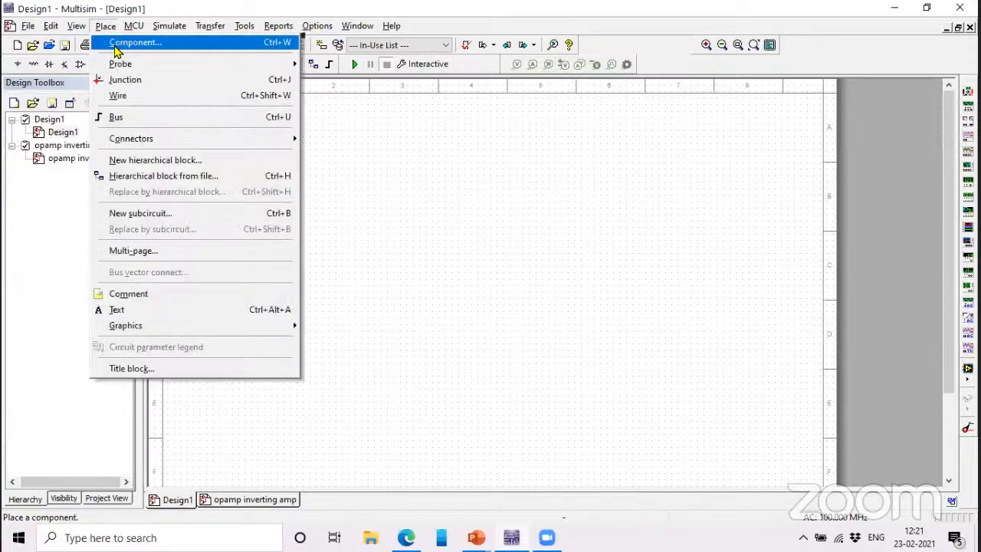
left_click(115, 46)
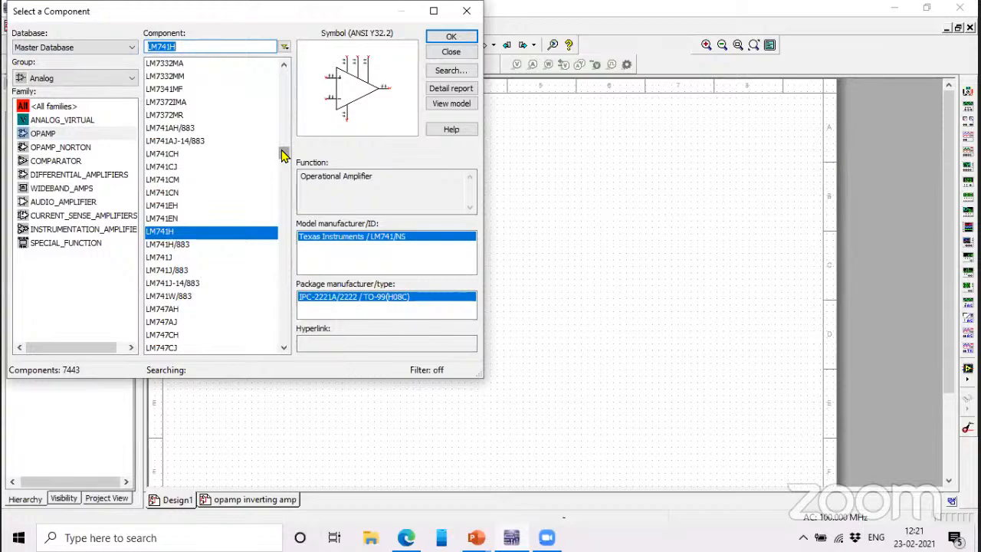
Step: Browse the component groups in the Master Database, viewing all groups, Sources, Basic and Diodes
left_click(77, 79)
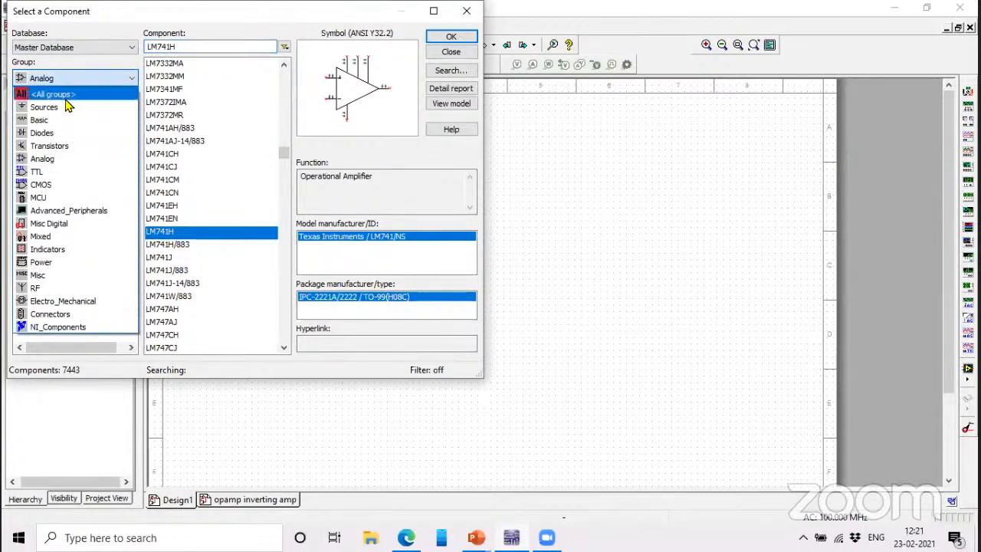
left_click(66, 94)
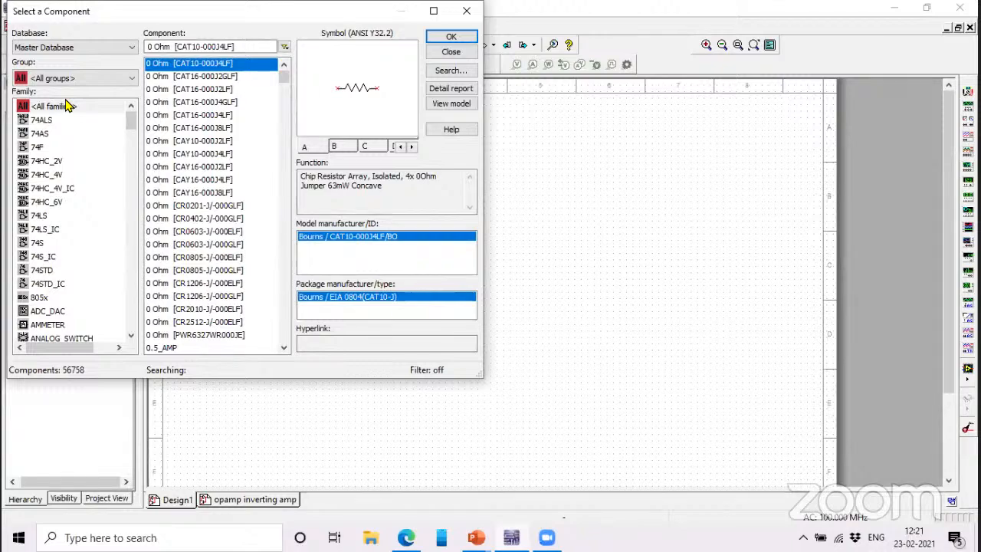
left_click(105, 79)
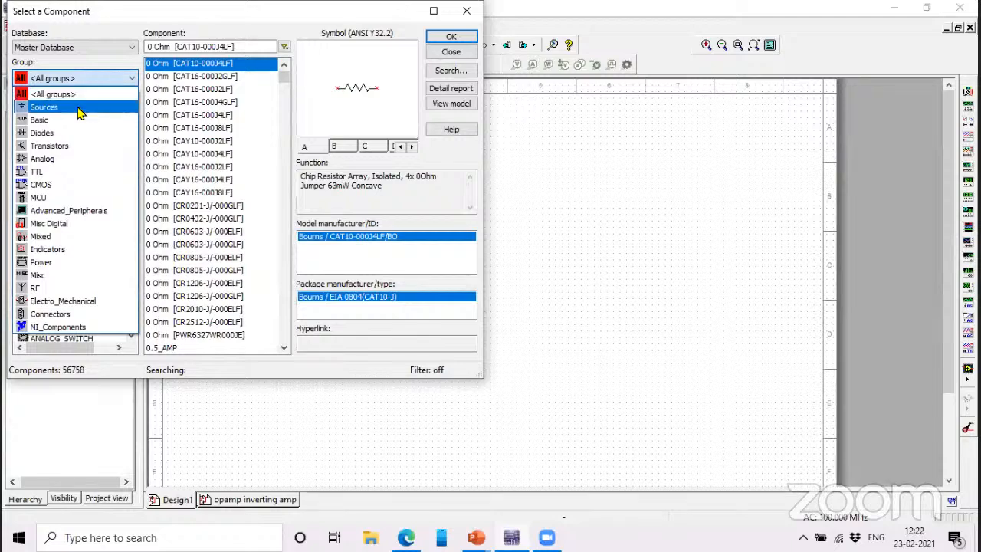
left_click(80, 109)
left_click(104, 79)
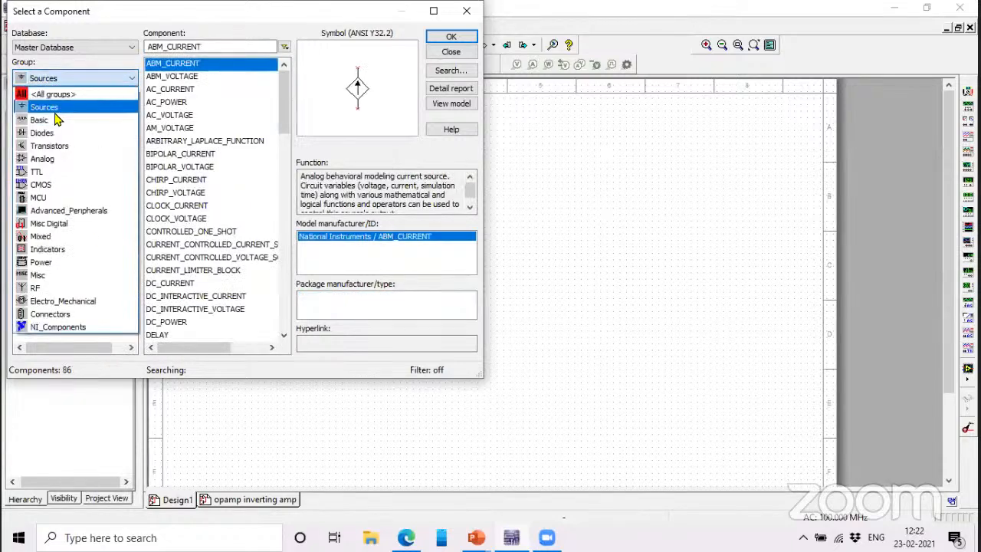
left_click(55, 121)
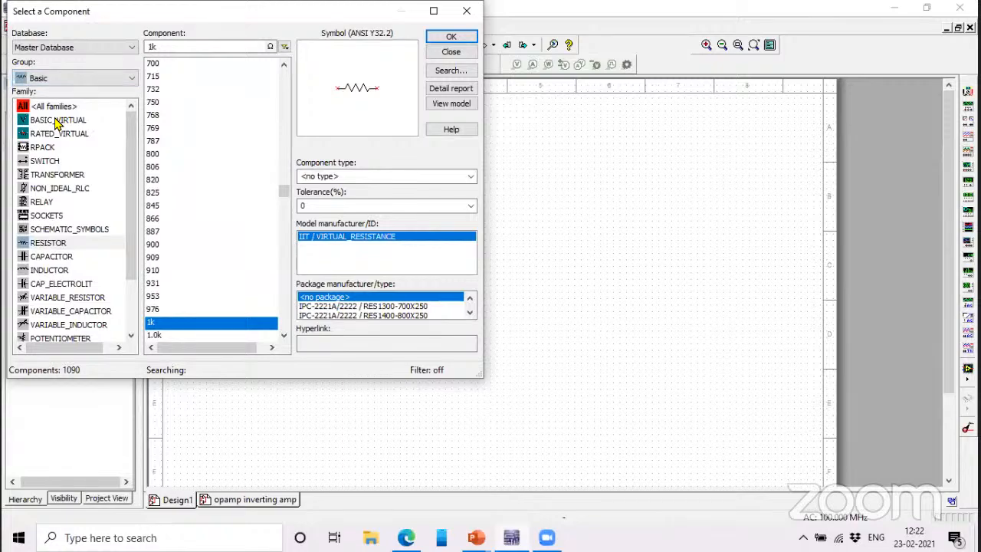
left_click(105, 80)
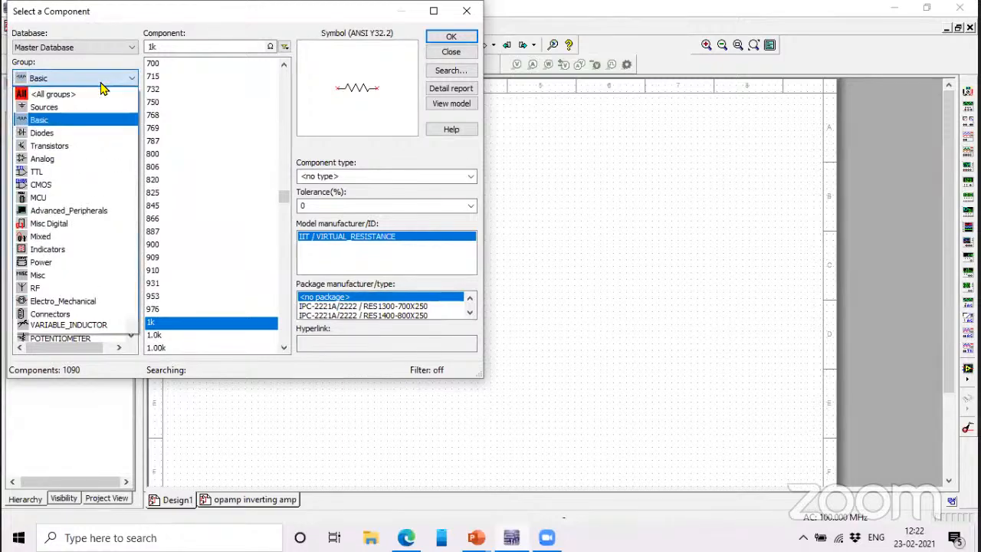
left_click(73, 133)
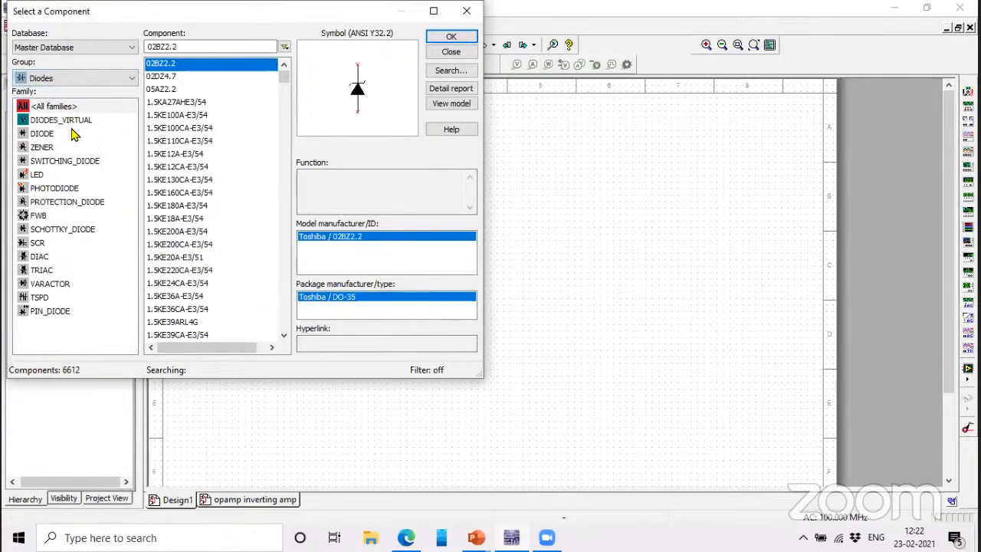
left_click(103, 79)
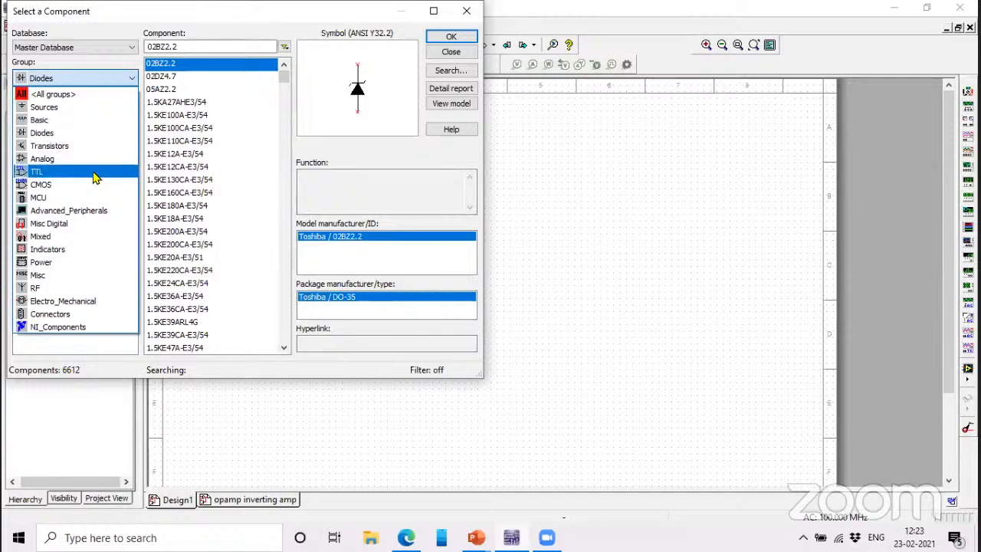
Step: Switch to the PowerPoint slide show and circle the voltage source, ground, diode, voltmeter, ammeter and resistor in the diode circuit
left_click(476, 537)
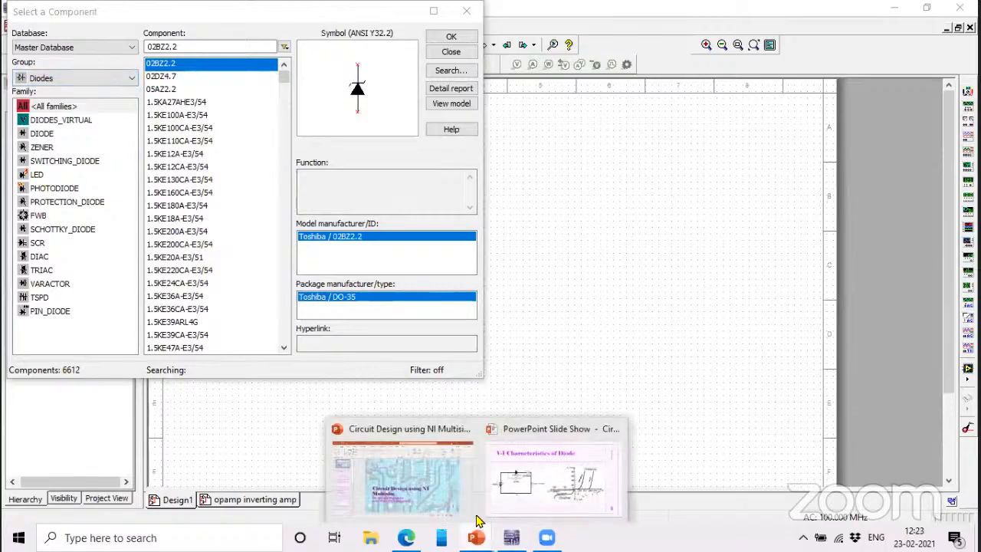
left_click(512, 478)
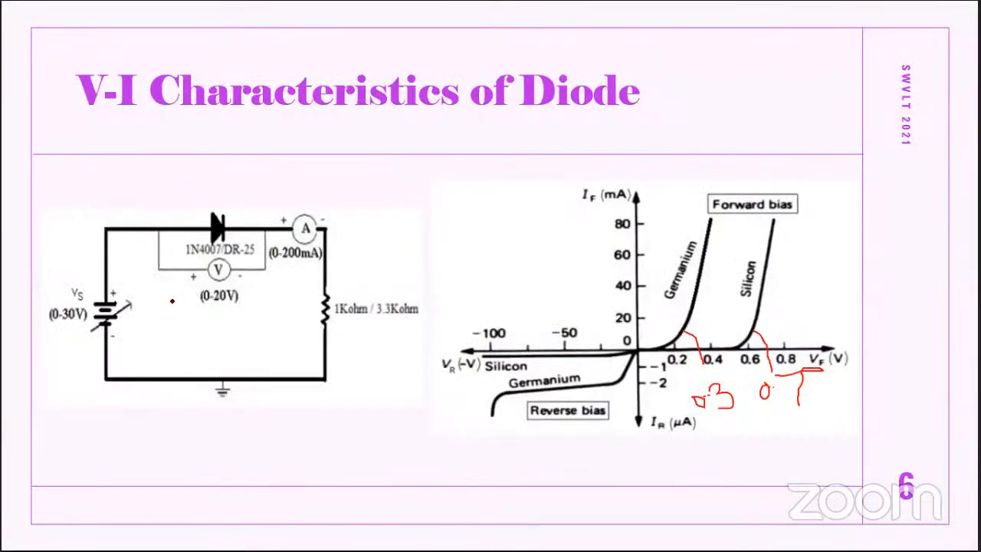
mouse_move(145, 286)
left_mouse_down()
mouse_move(64, 331)
mouse_move(137, 280)
left_mouse_up()
mouse_move(223, 375)
left_mouse_down()
mouse_move(202, 389)
mouse_move(230, 400)
mouse_move(229, 375)
left_mouse_up()
mouse_move(236, 211)
left_mouse_down()
mouse_move(190, 234)
mouse_move(233, 250)
mouse_move(222, 215)
left_mouse_up()
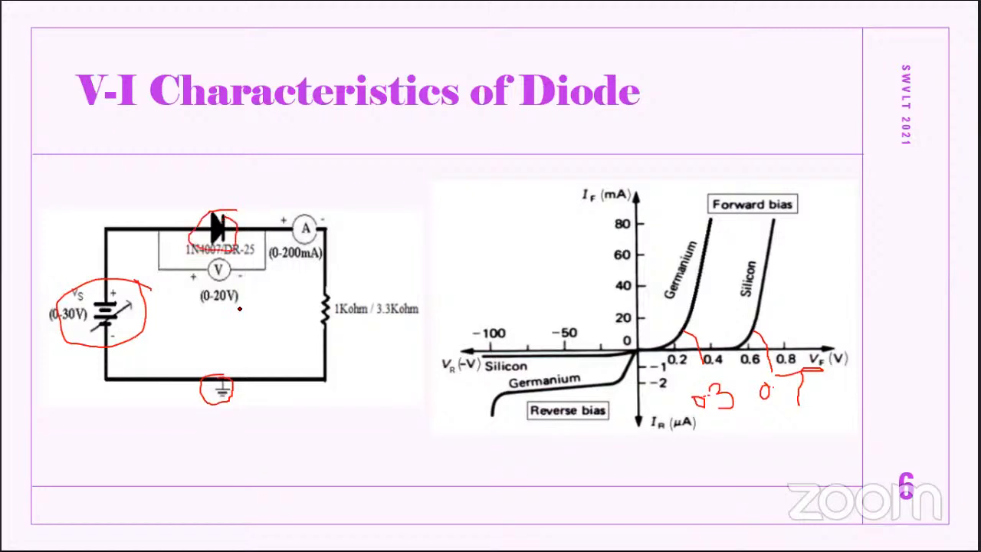
mouse_move(232, 259)
left_mouse_down()
mouse_move(188, 278)
mouse_move(227, 249)
left_mouse_up()
mouse_move(306, 208)
left_mouse_down()
mouse_move(280, 219)
mouse_move(335, 236)
mouse_move(303, 203)
left_mouse_up()
mouse_move(339, 287)
left_mouse_down()
mouse_move(310, 317)
mouse_move(346, 307)
mouse_move(336, 292)
left_mouse_up()
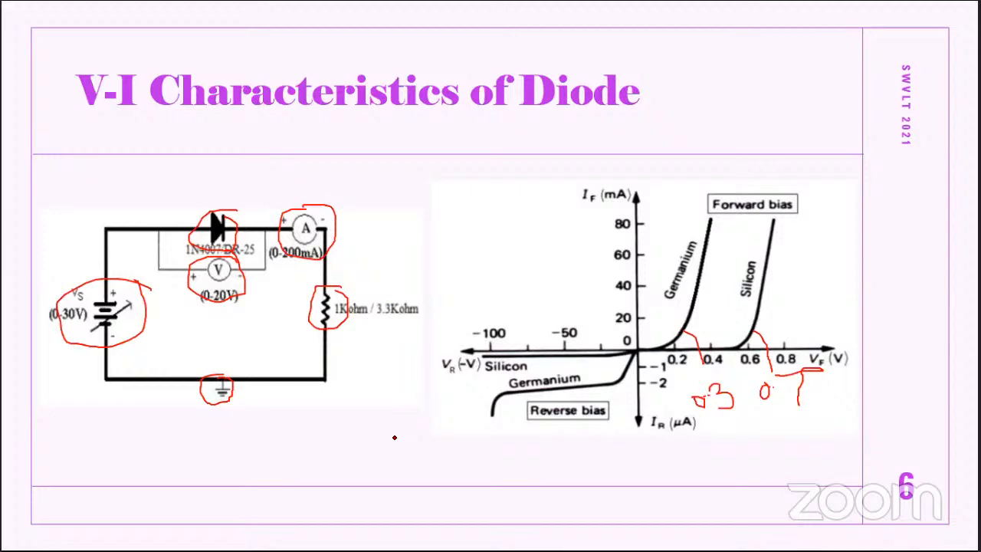
Step: Switch back to Multisim and place a DC_POWER source from the Sources group's POWER_SOURCES family on the schematic
key("alt+Tab")
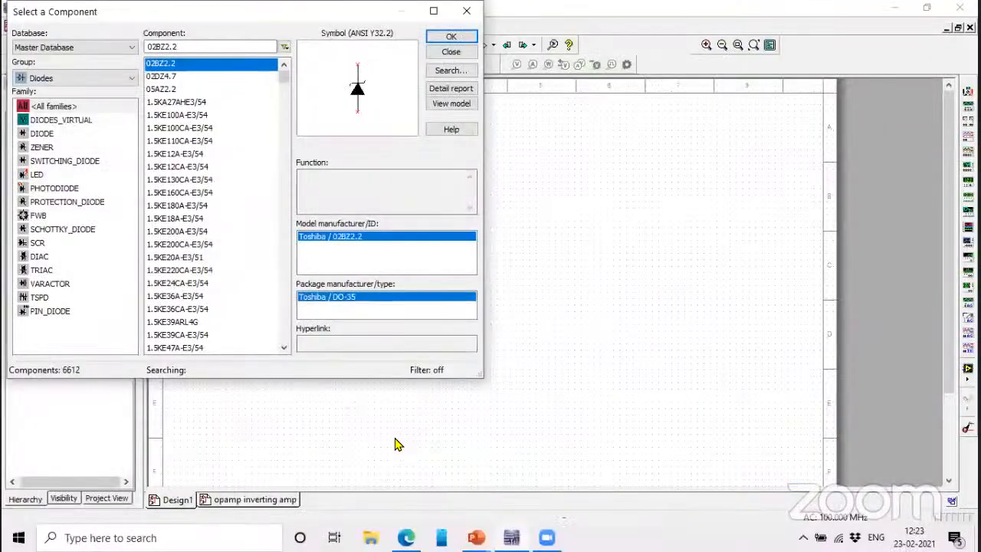
left_click(66, 80)
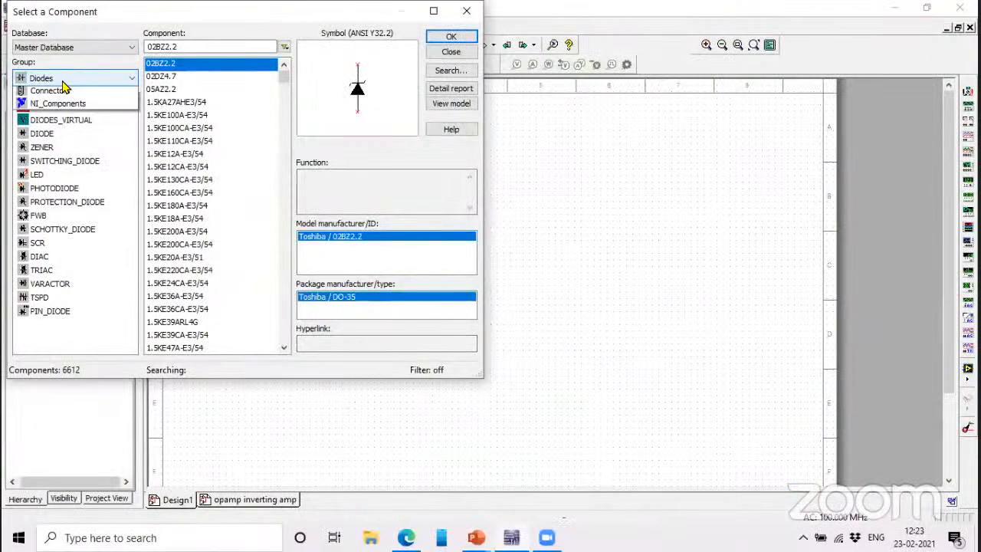
left_click(56, 105)
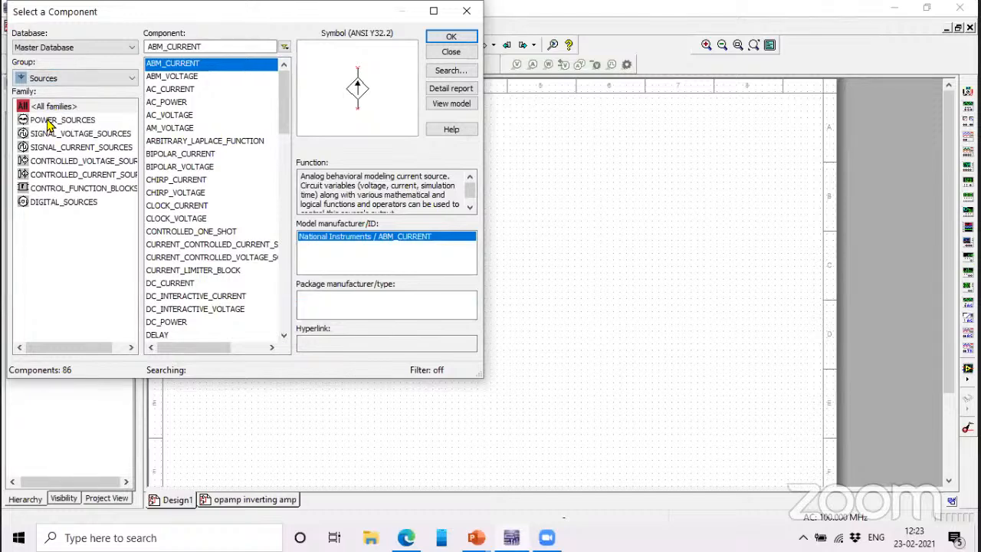
left_click(48, 123)
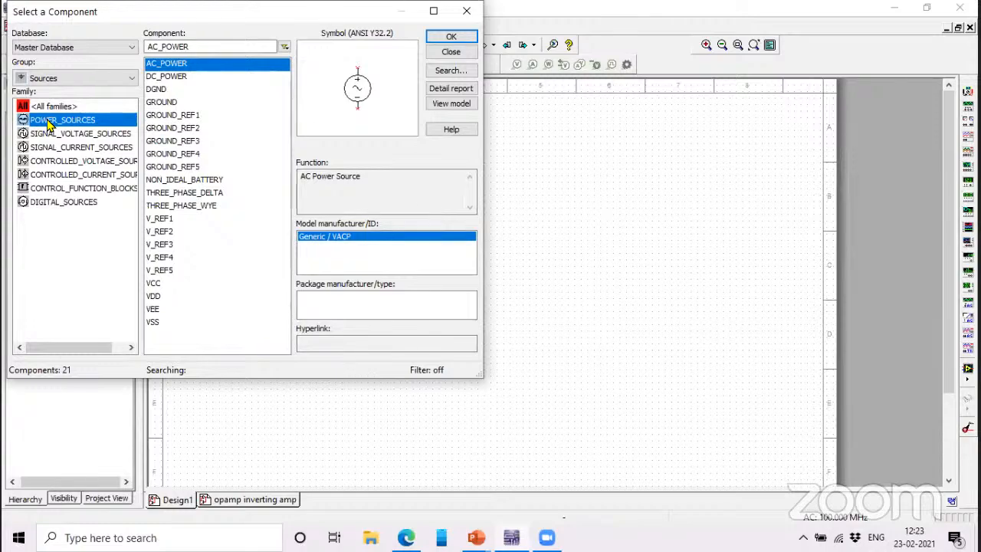
left_click(182, 78)
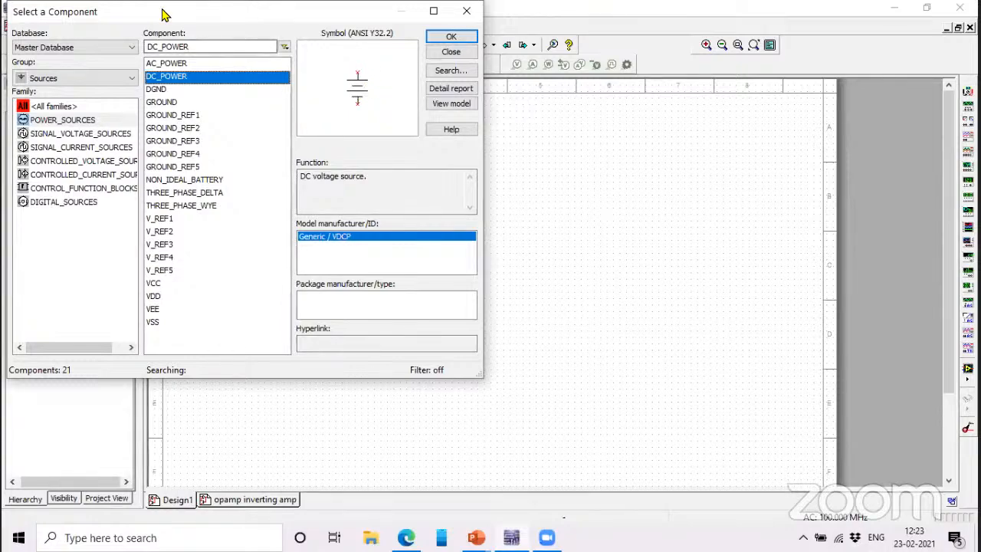
left_click_drag(160, 10, 161, 107)
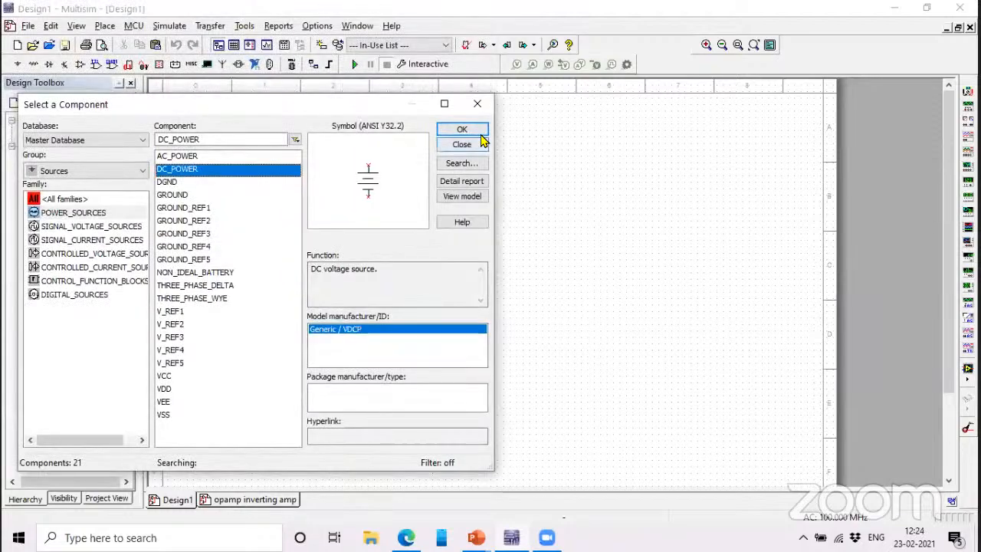
left_click(477, 131)
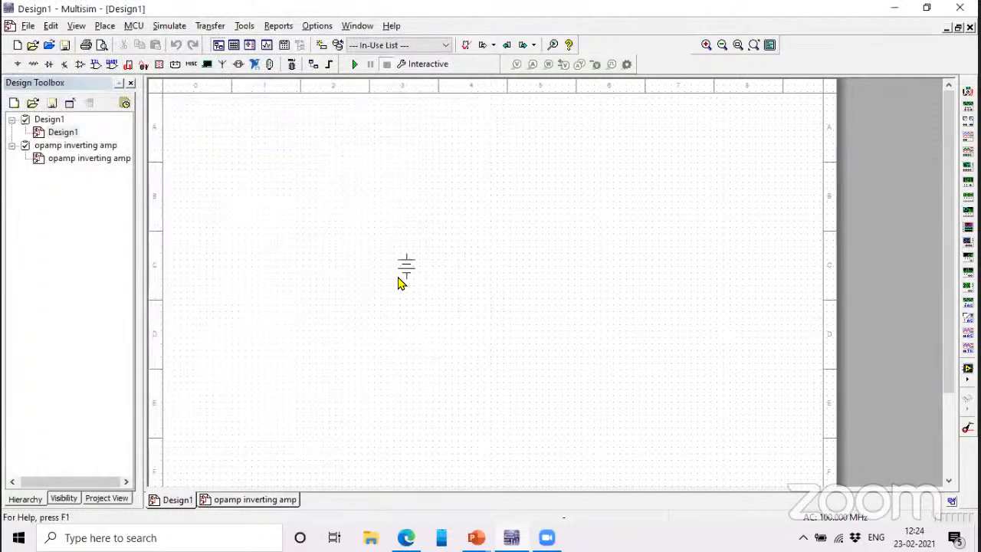
left_click(368, 270)
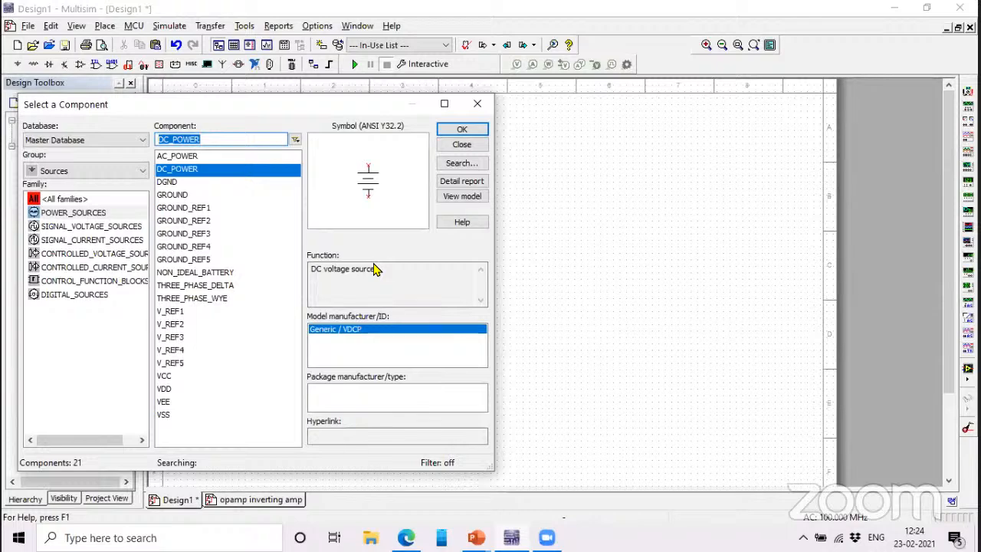
Step: Place a GROUND component from the POWER_SOURCES family below and to the right of the DC source
left_click(183, 199)
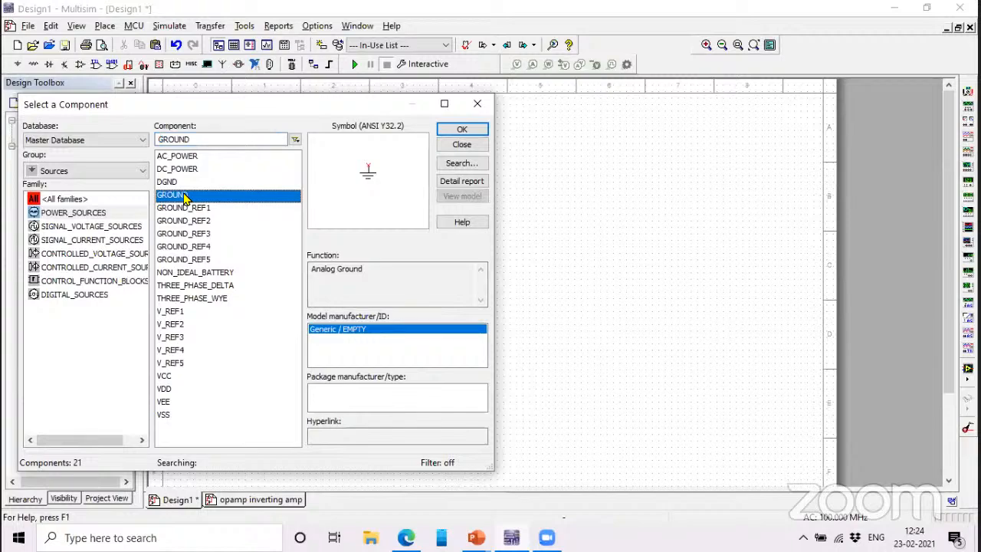
left_click(460, 130)
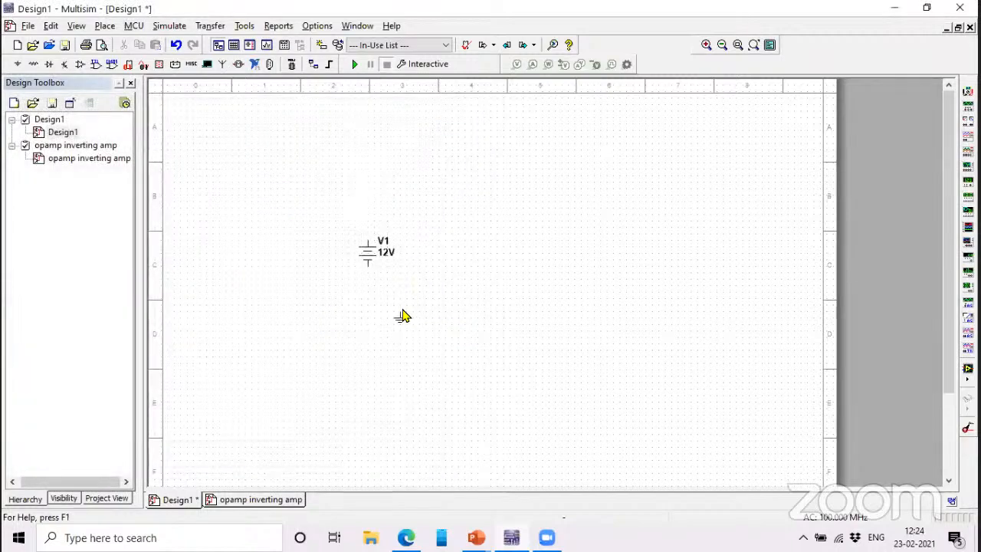
left_click(414, 309)
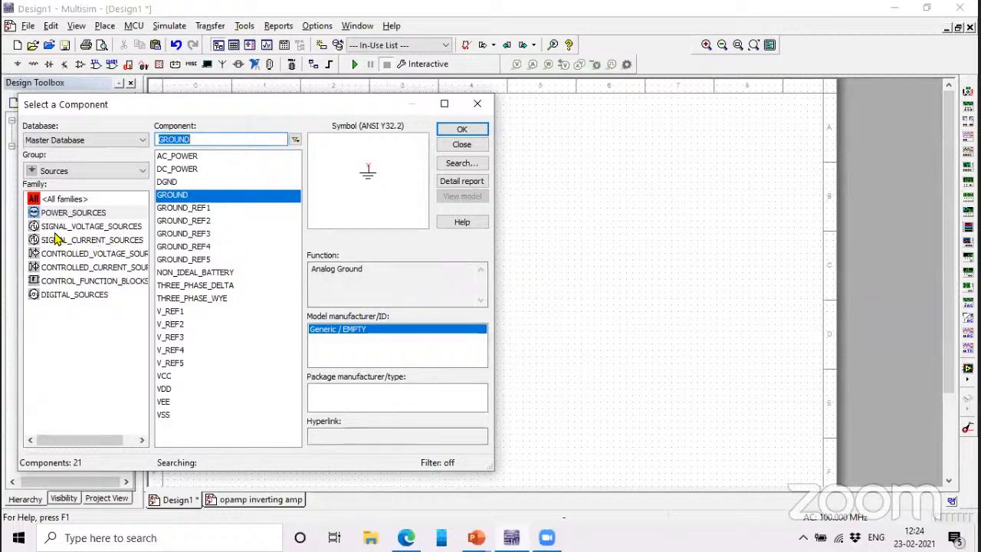
Step: Place a 1k resistor from the Basic group's RESISTOR family to the right of the DC source
left_click(53, 172)
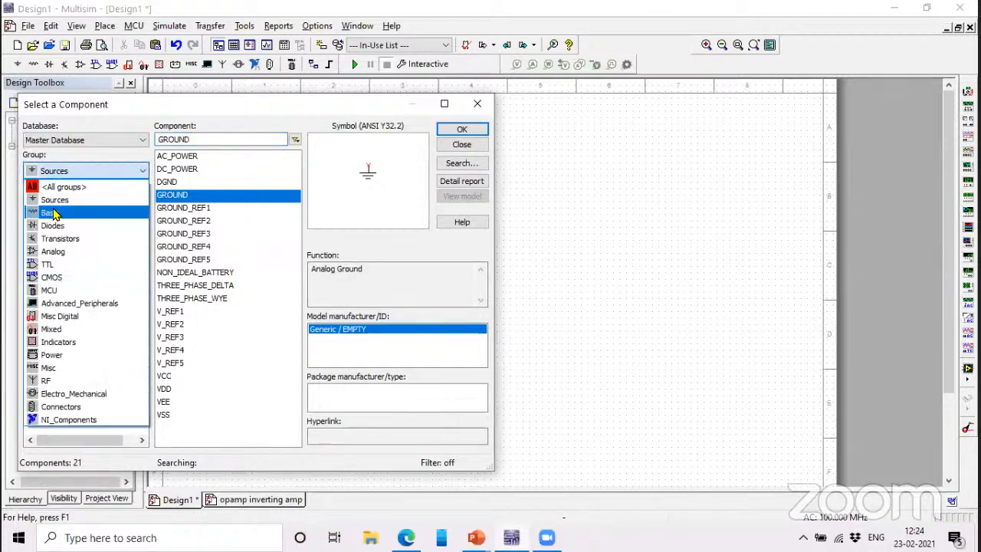
left_click(54, 213)
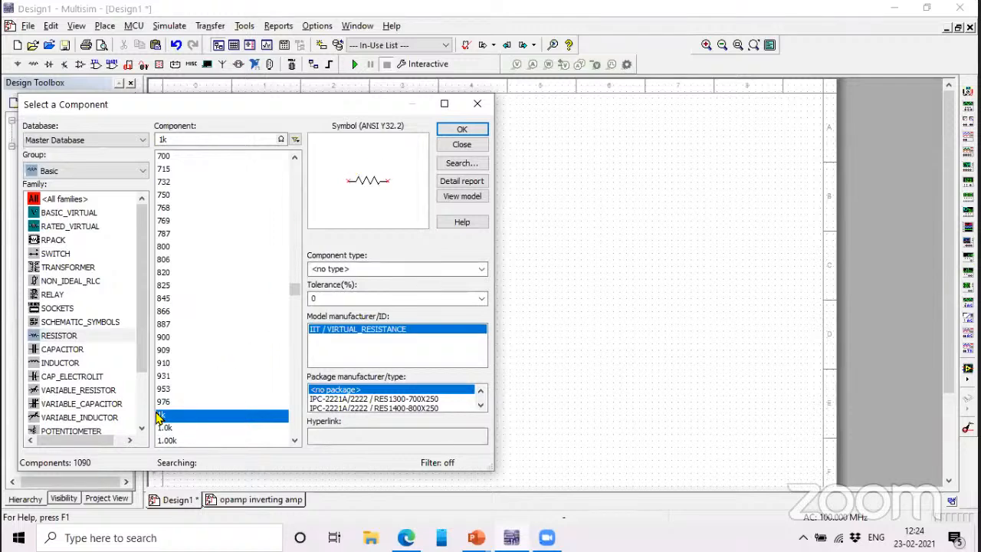
left_click(450, 136)
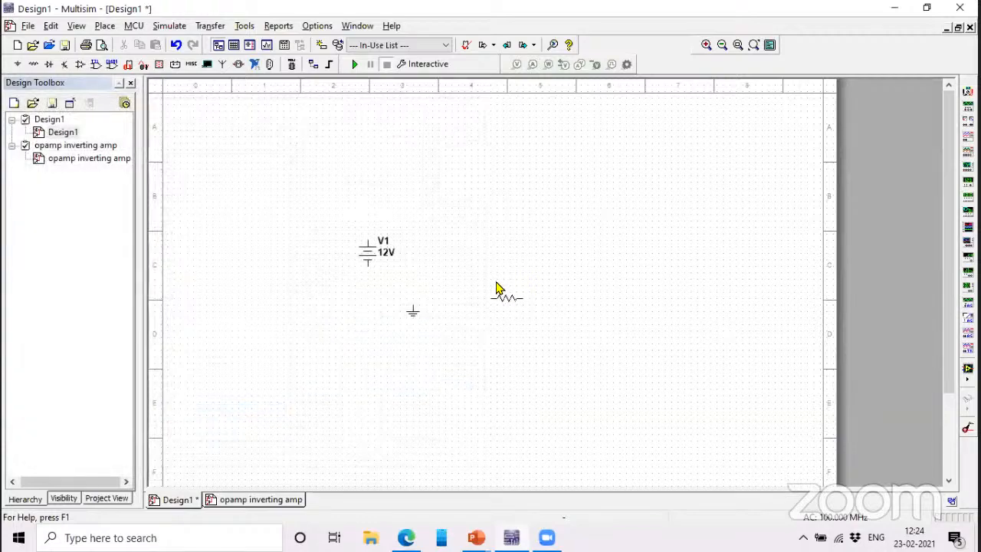
left_click(502, 272)
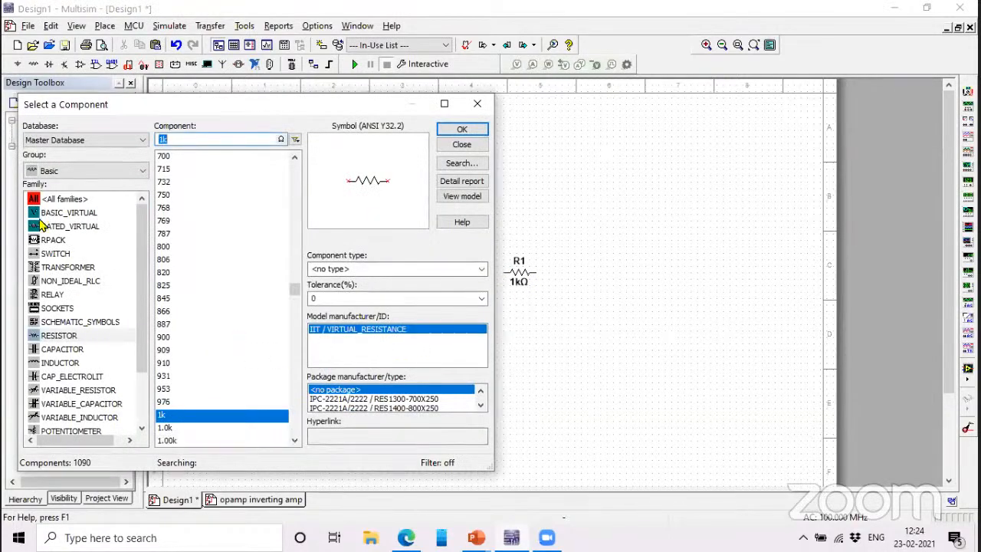
Step: Switch the component database to the Diodes group and look through its DIODE and ZENER families
left_click(46, 173)
scroll(46, 184, "up", 3)
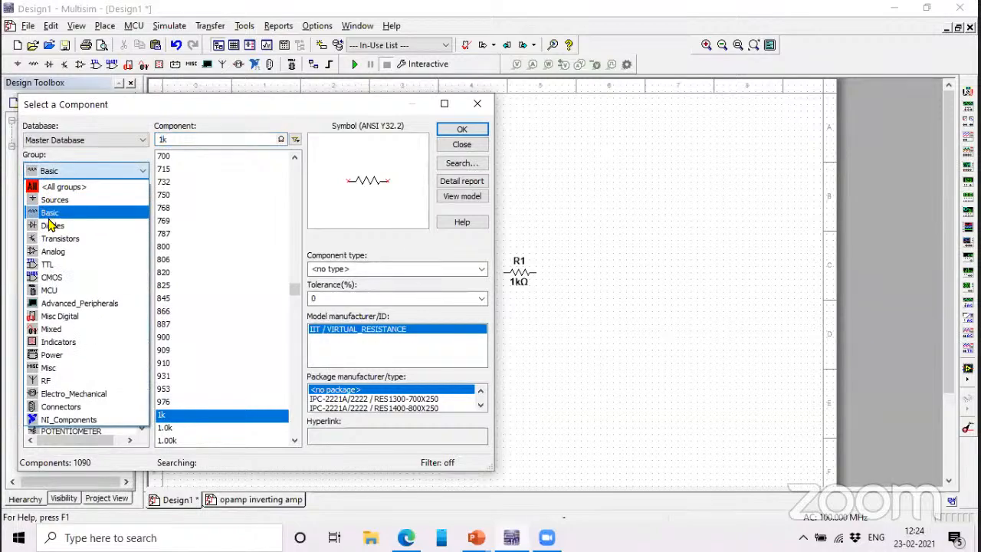
left_click(49, 224)
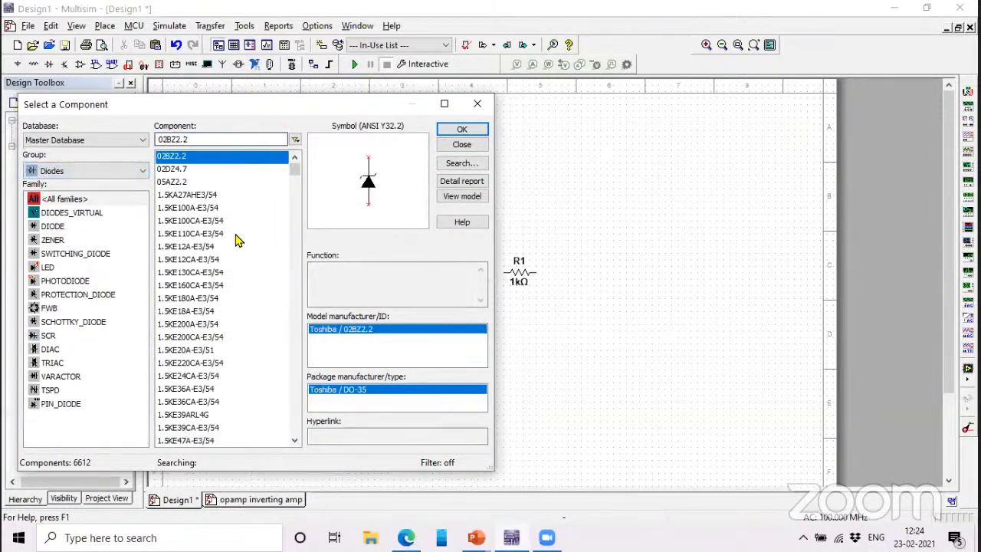
scroll(237, 239, "down", 15)
left_click(47, 227)
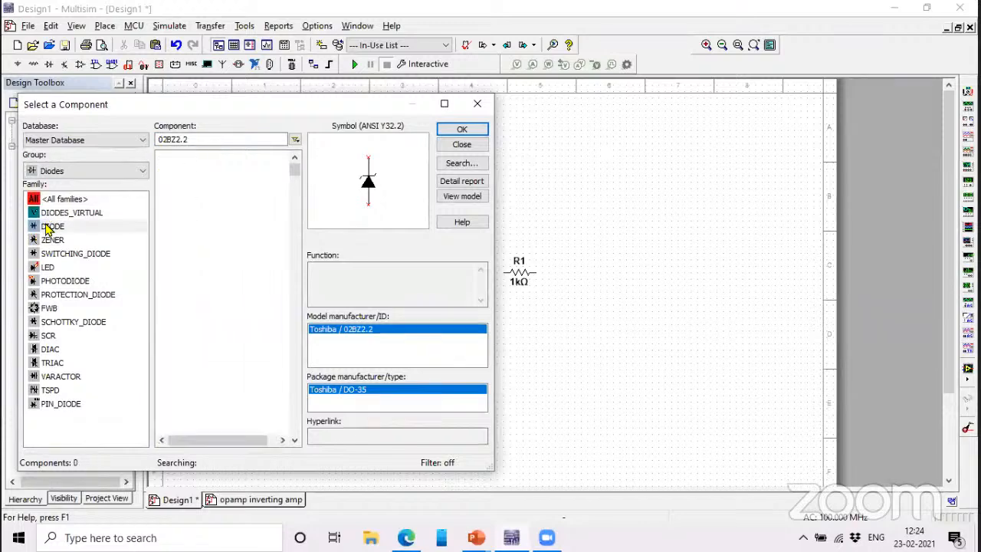
scroll(205, 243, "down", 15)
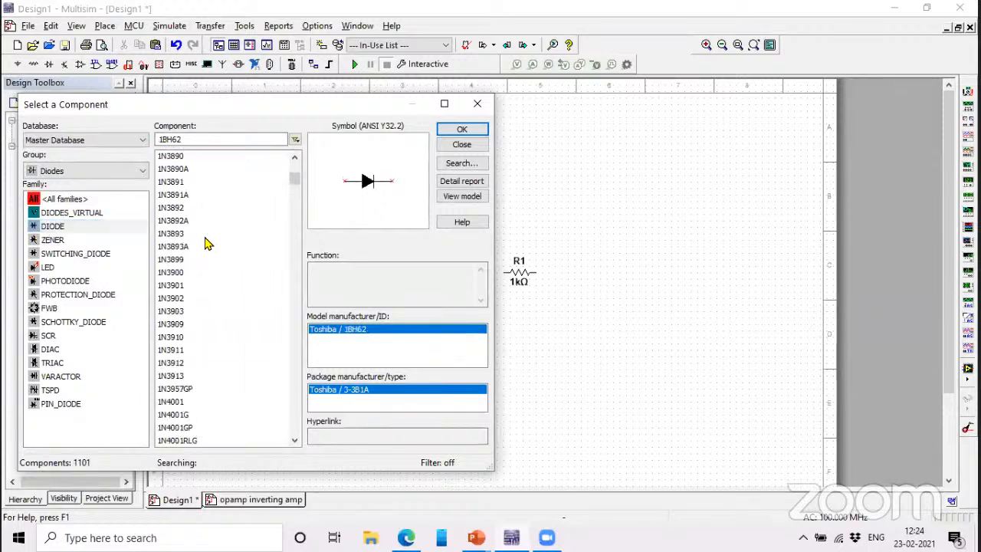
left_click(50, 229)
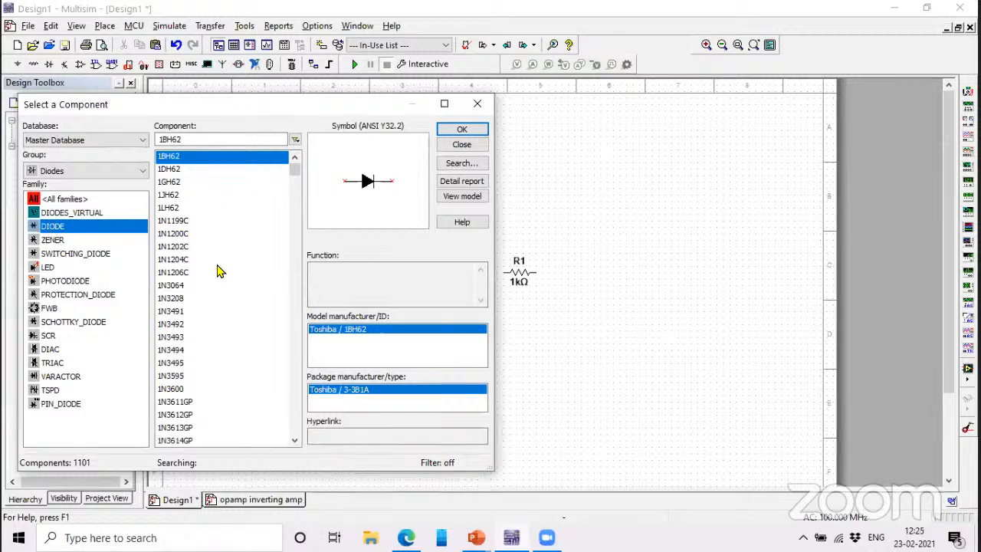
left_click(58, 243)
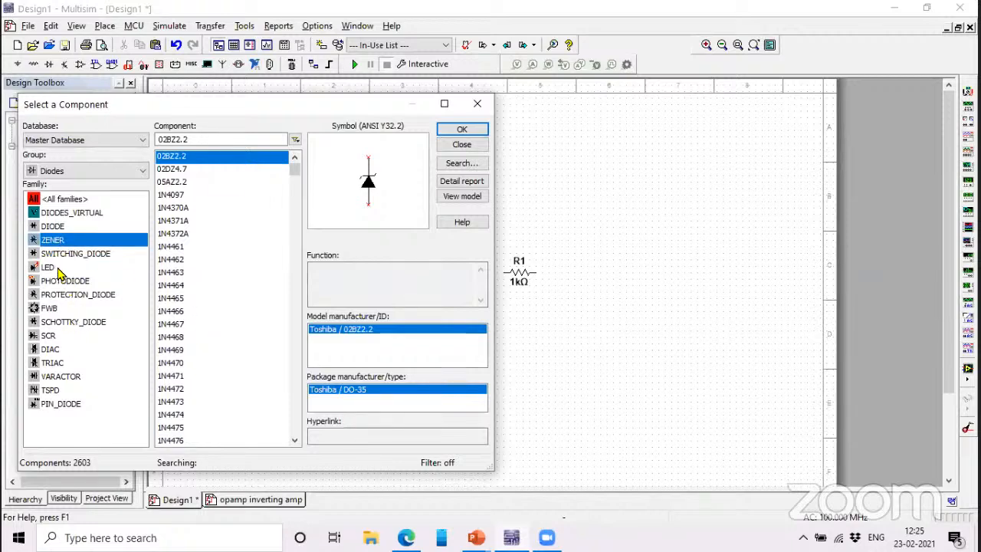
Step: Place a 1N4007 diode from the DIODE family above and between the DC source and the resistor
left_click(59, 228)
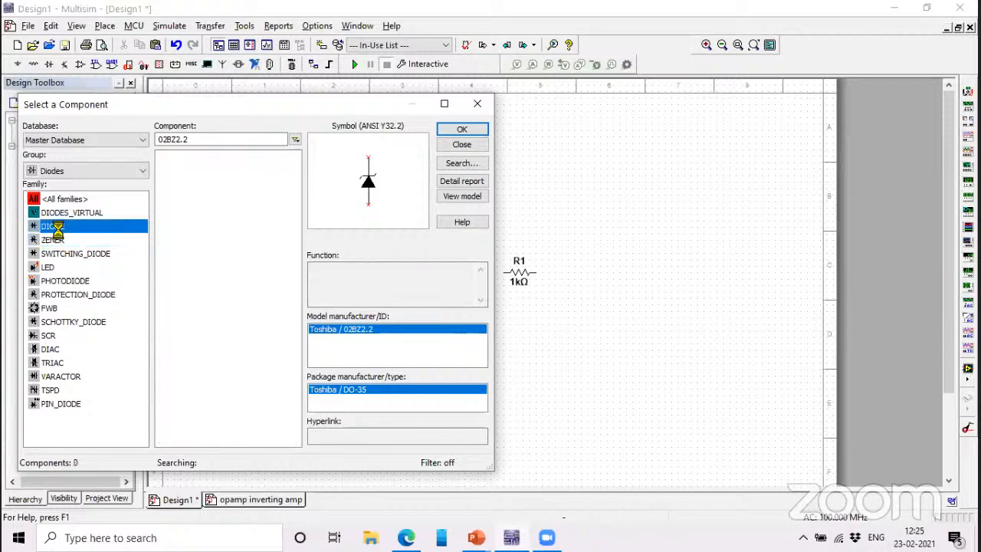
scroll(214, 329, "down", 5)
scroll(214, 330, "down", 15)
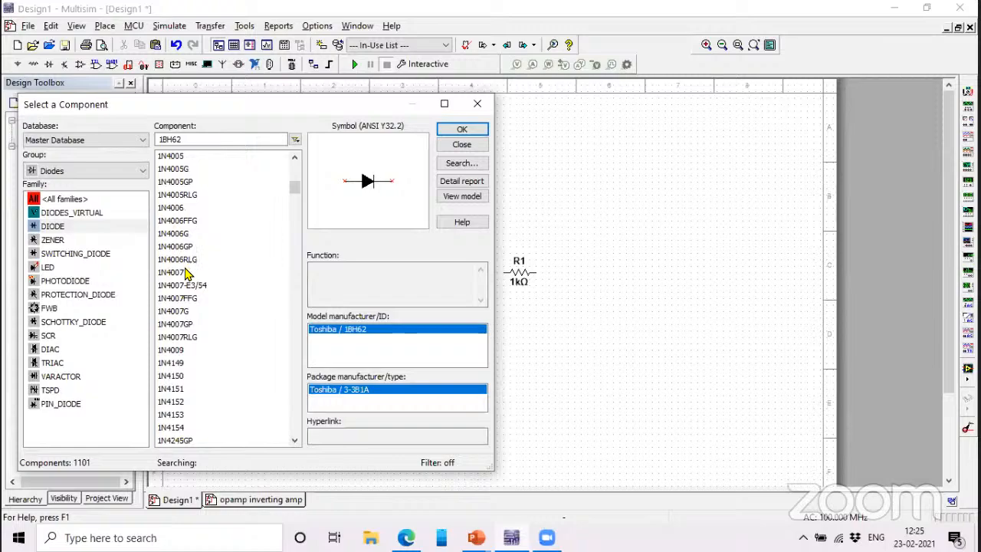
left_click(190, 272)
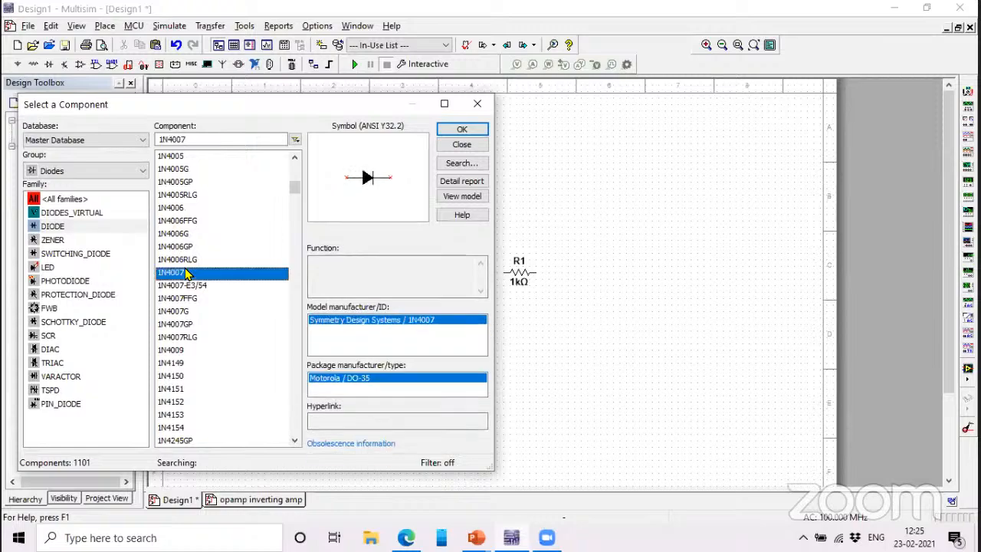
left_click(462, 128)
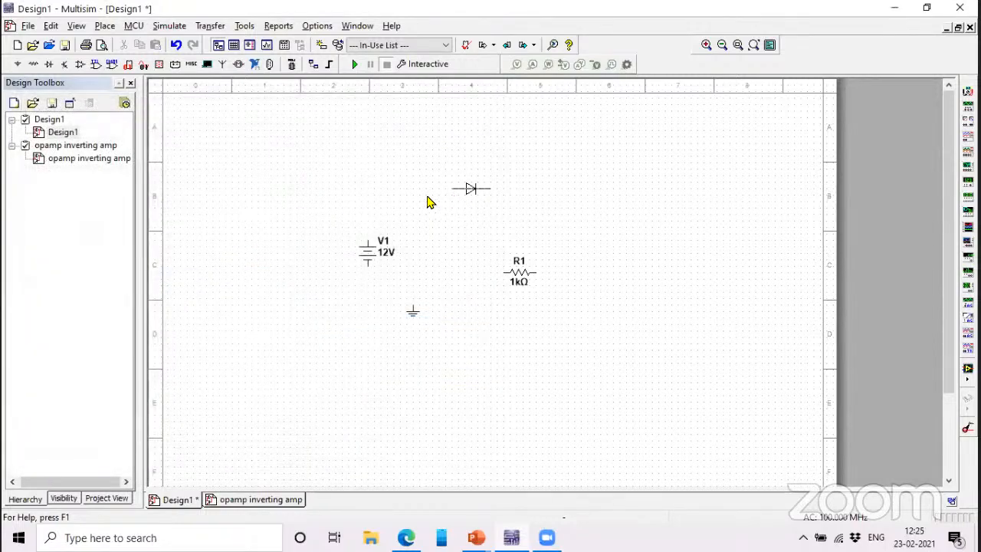
left_click(429, 204)
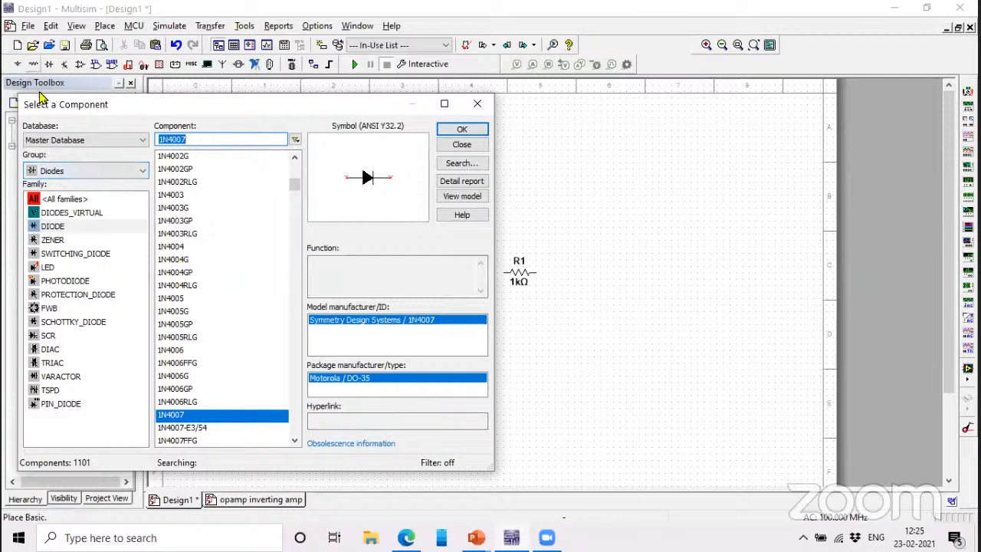
left_click(480, 105)
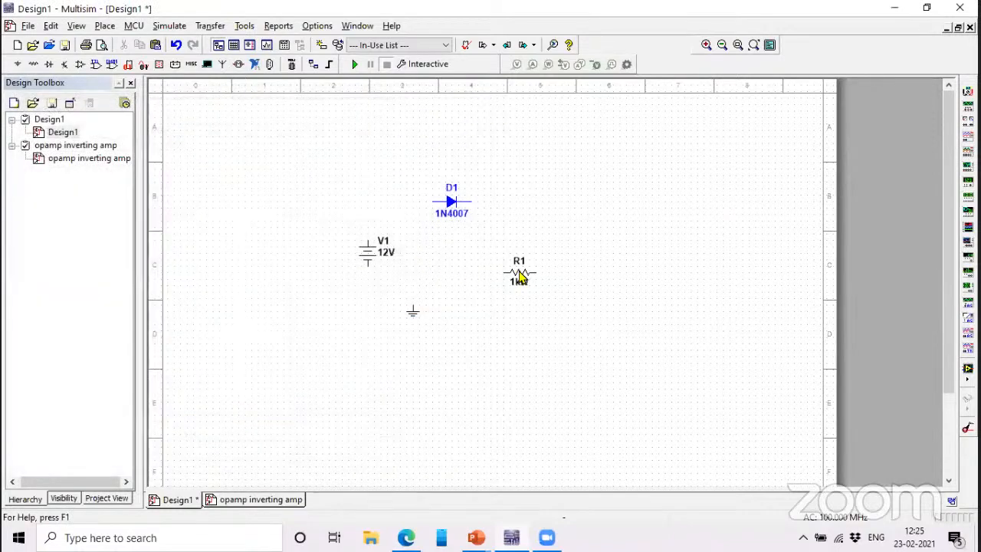
Step: Rotate resistor R1 90° clockwise, and reposition R1 and the DC source V1 further out on either side of the diode
left_click(520, 276)
right_click(520, 276)
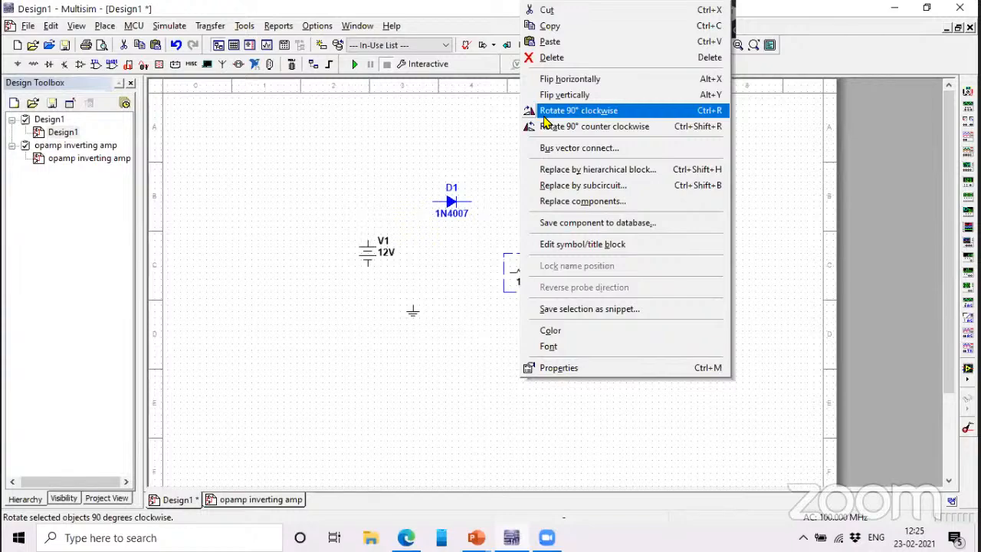
left_click(545, 117)
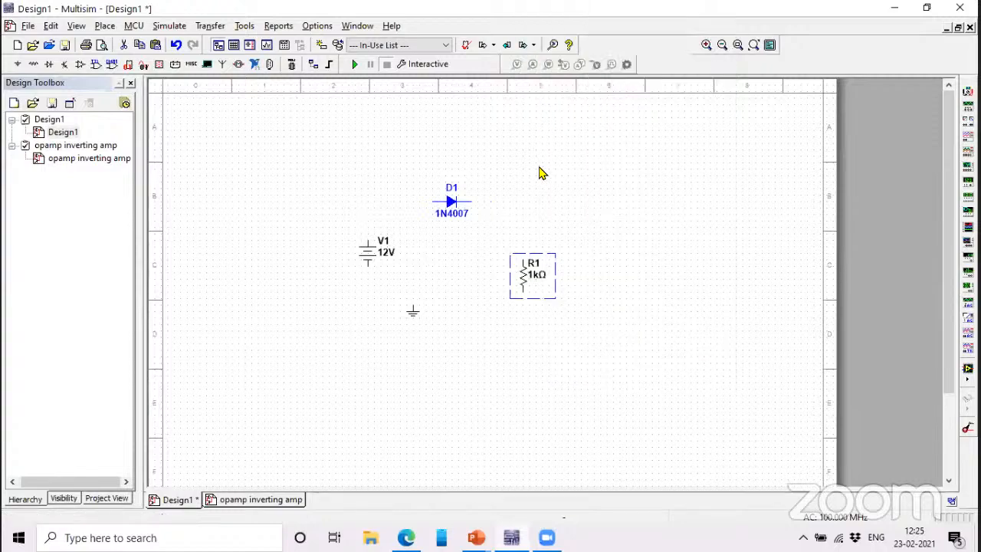
left_click_drag(525, 283, 517, 255)
left_click_drag(368, 252, 315, 265)
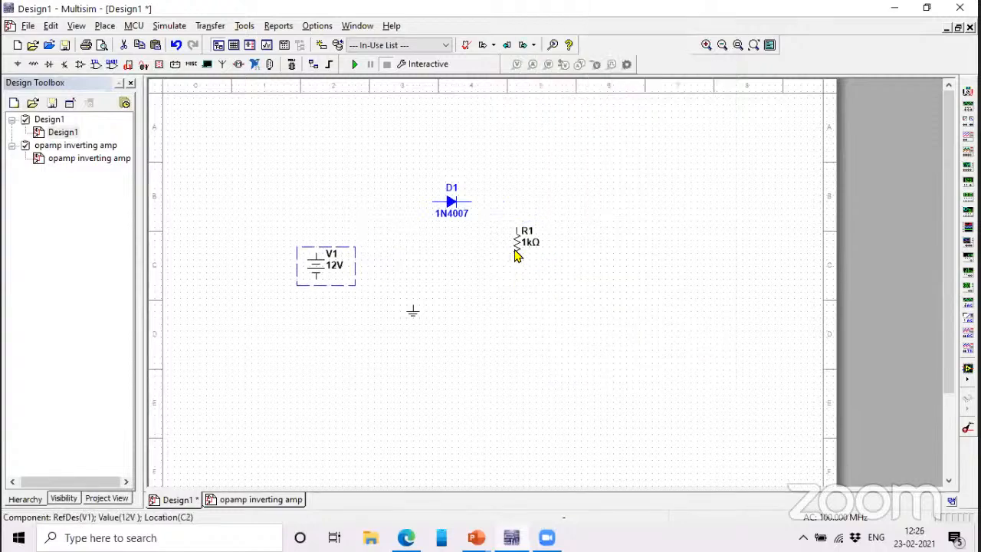
Step: Place a 1k variable resistor from the Basic group's VARIABLE_RESISTOR family between the DC source and the diode
scroll(280, 320, "up", 2)
scroll(331, 199, "up", 1)
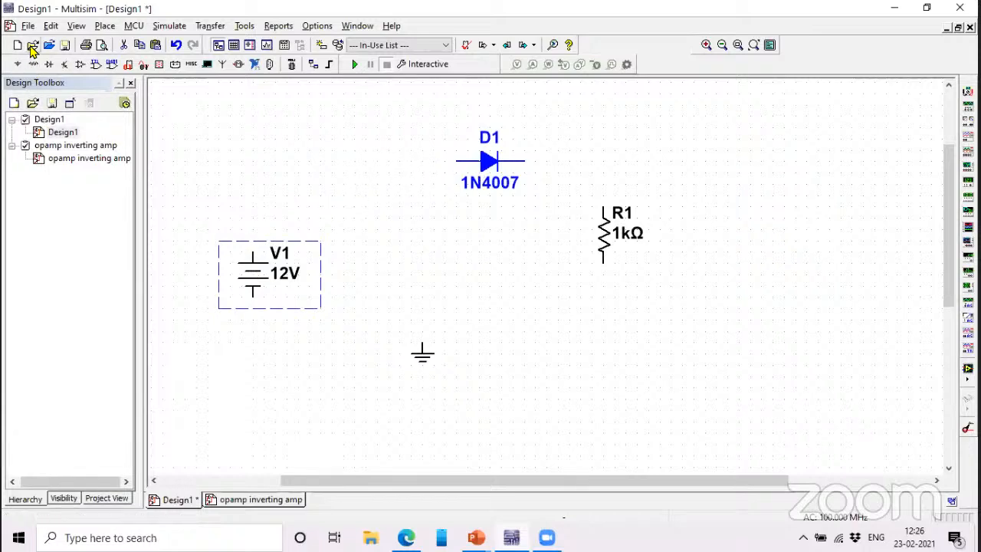
left_click(105, 25)
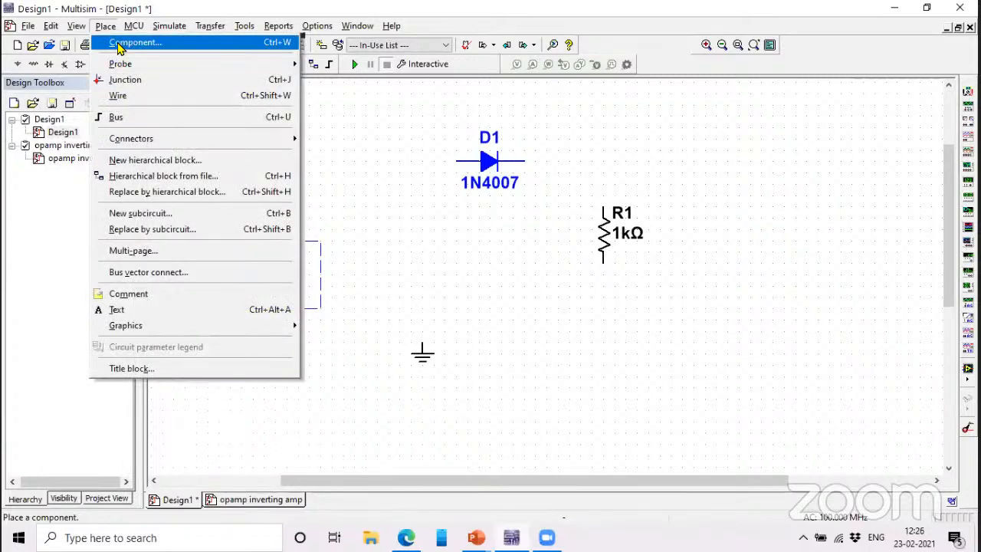
left_click(122, 44)
left_click(59, 172)
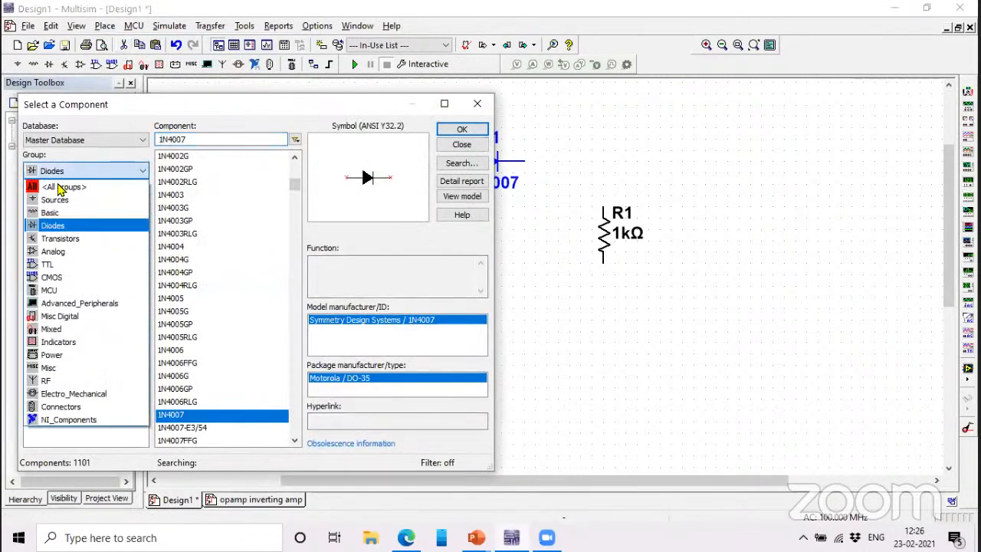
left_click(60, 212)
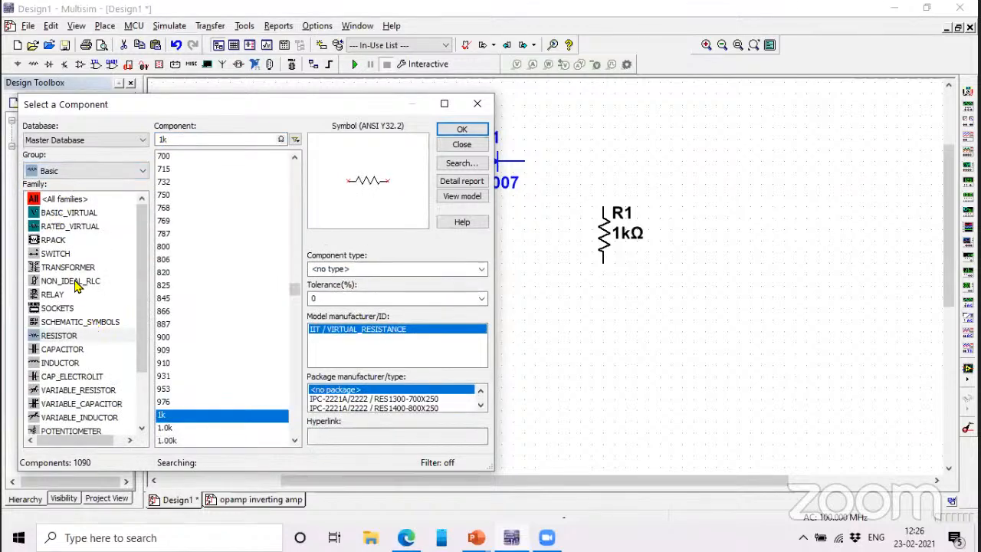
left_click(64, 394)
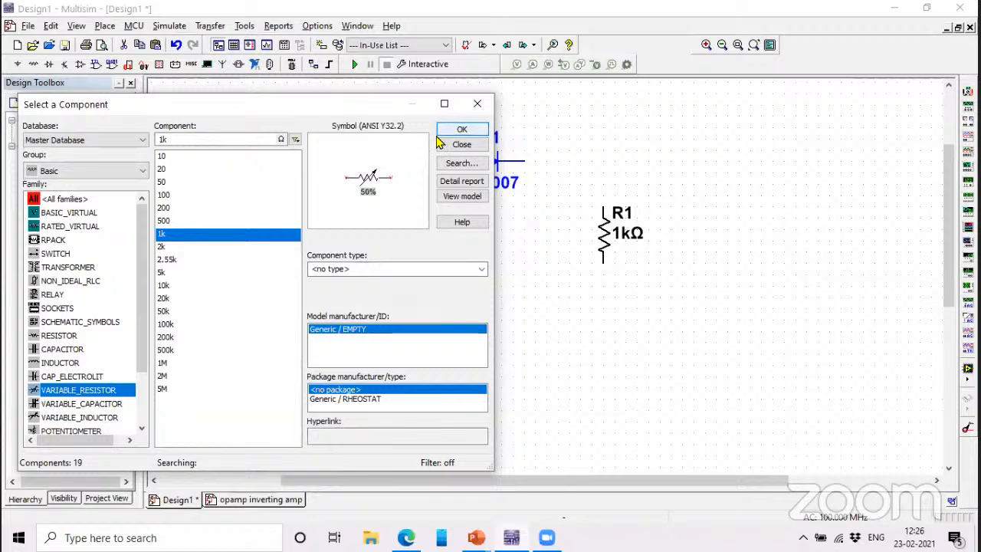
left_click(461, 129)
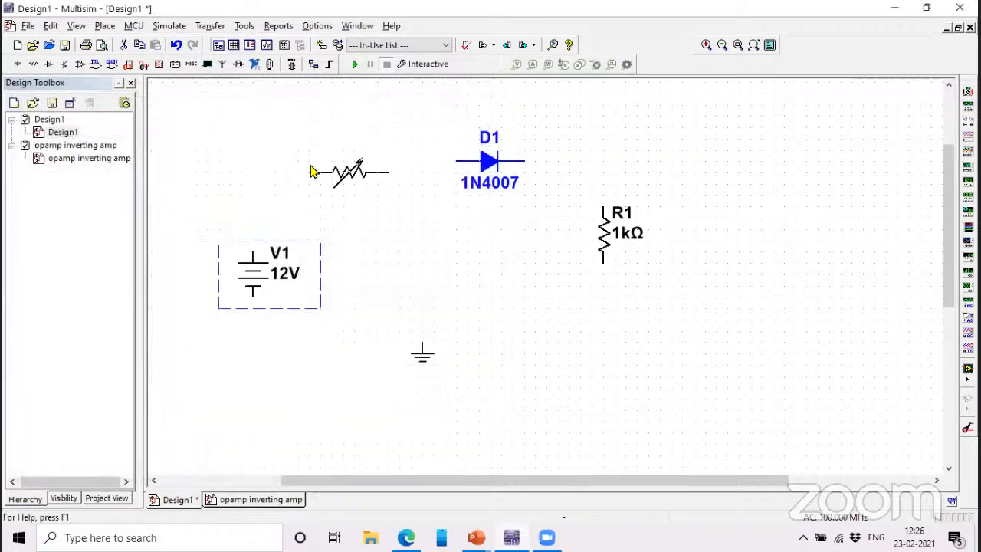
left_click(334, 173)
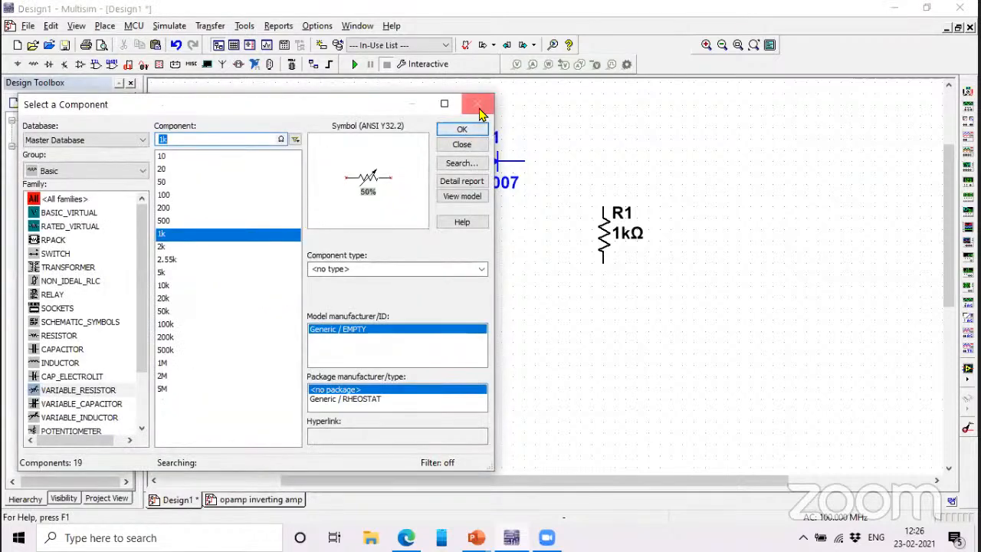
left_click(479, 105)
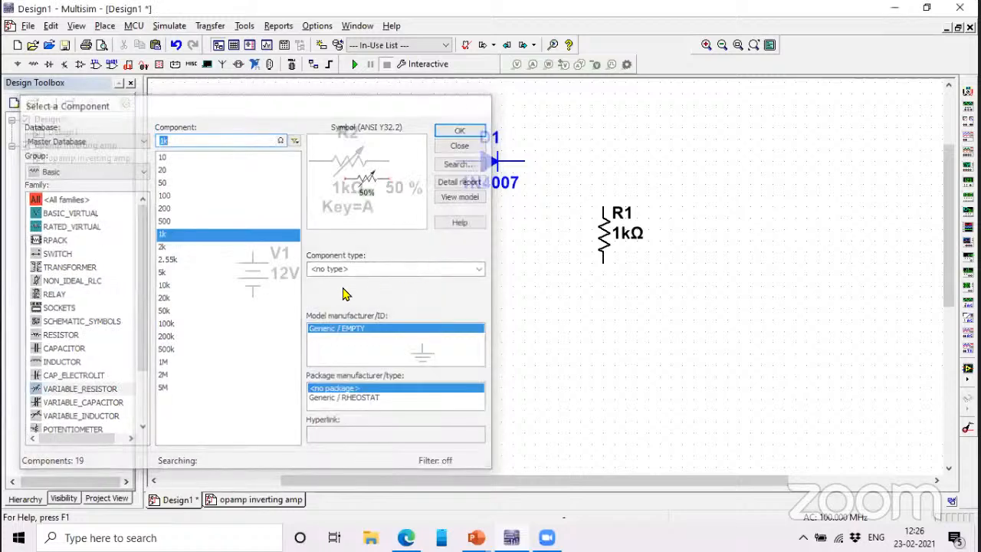
Step: Wire the variable resistor's free left end to V1's positive terminal and V1's negative terminal to ground
mouse_move(358, 190)
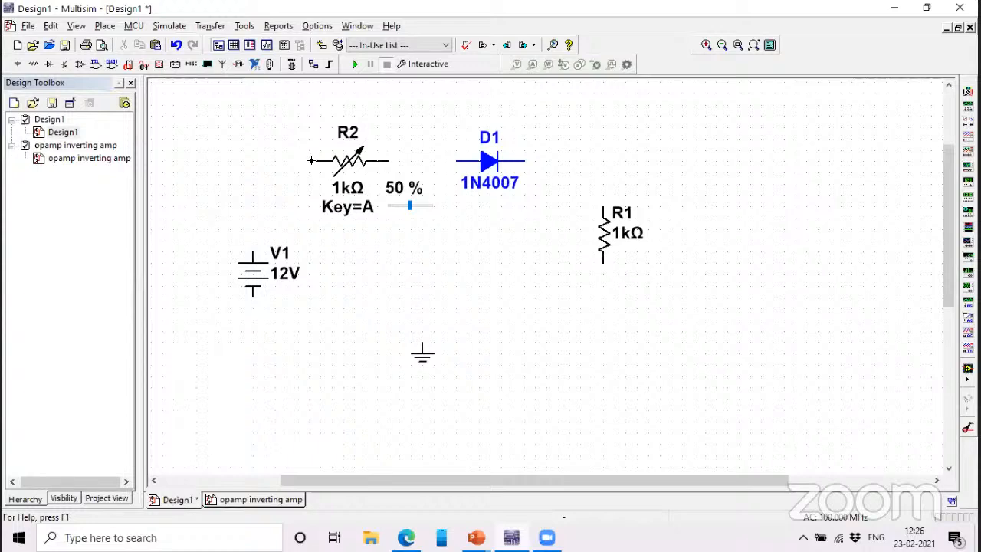
left_click(292, 162)
left_click(253, 248)
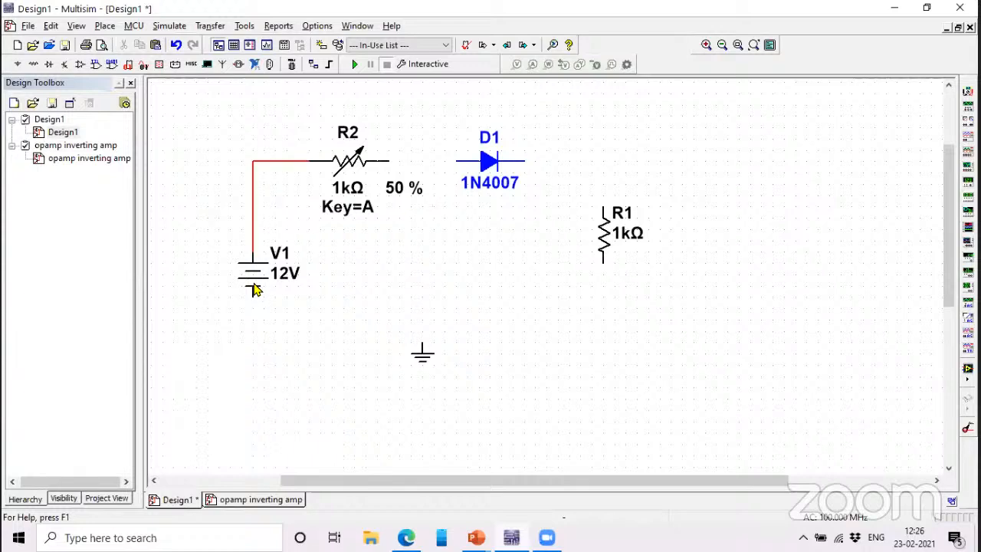
left_click(253, 295)
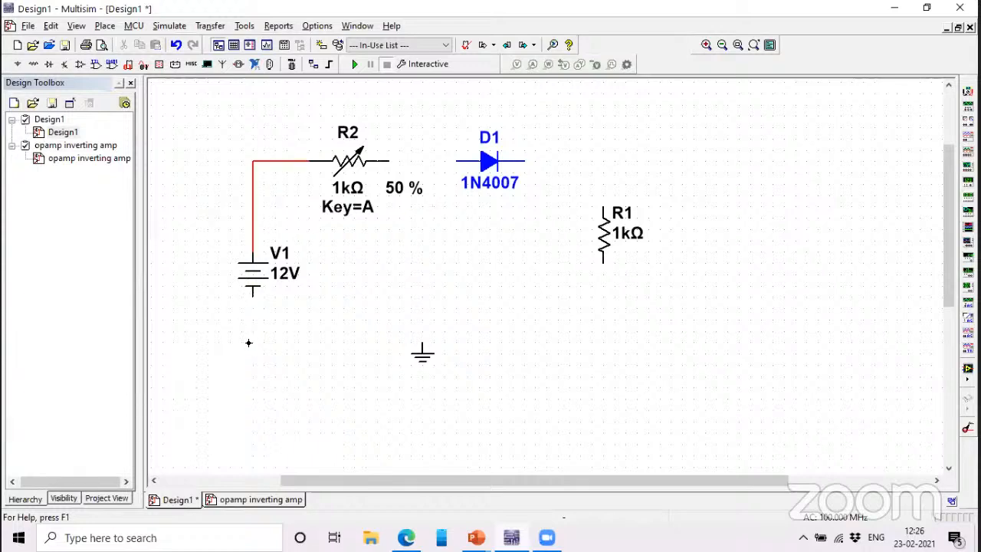
left_click(422, 342)
mouse_move(307, 192)
left_click(305, 161)
left_click(420, 341)
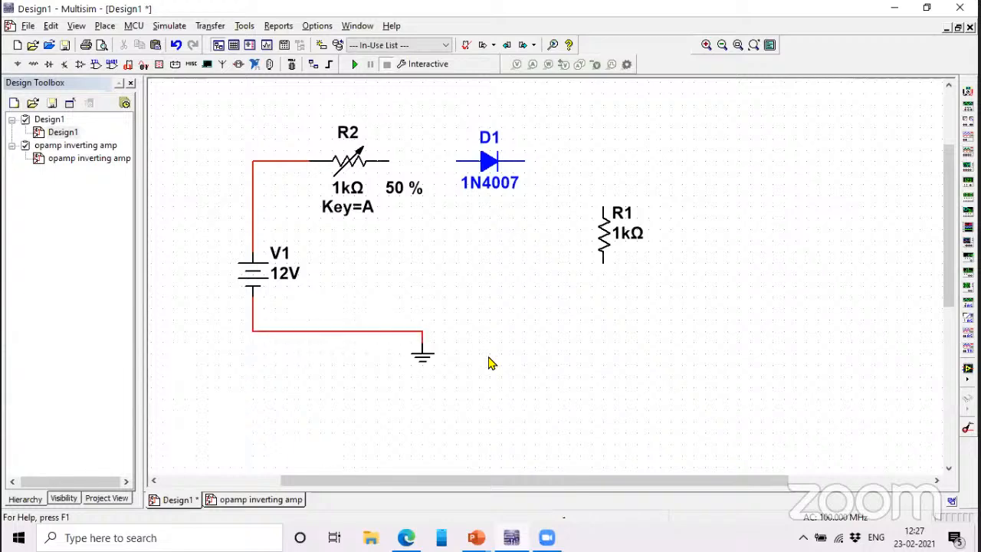
Step: Wire the variable resistor through diode D1 to the upper end of R1, and connect R1's lower end to ground
left_click(387, 161)
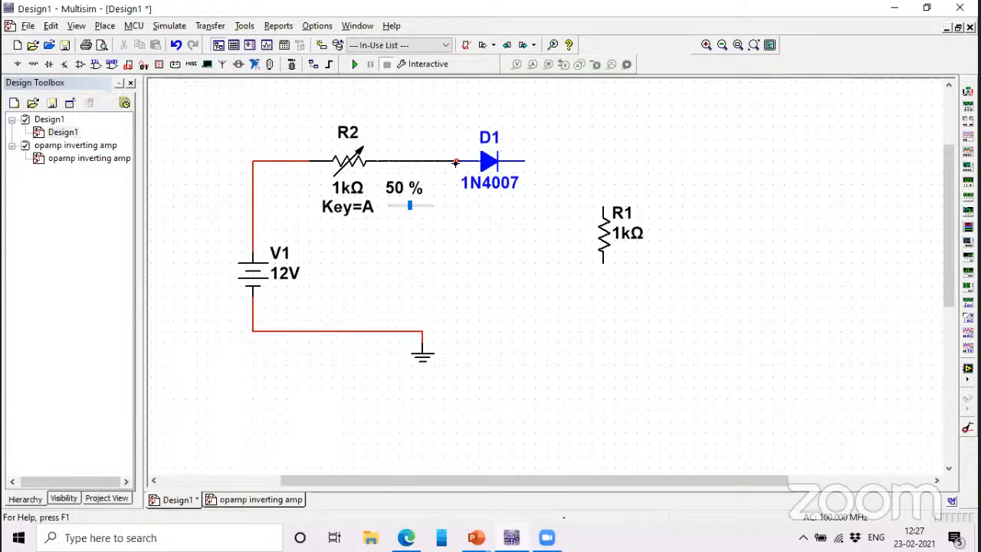
left_click(456, 161)
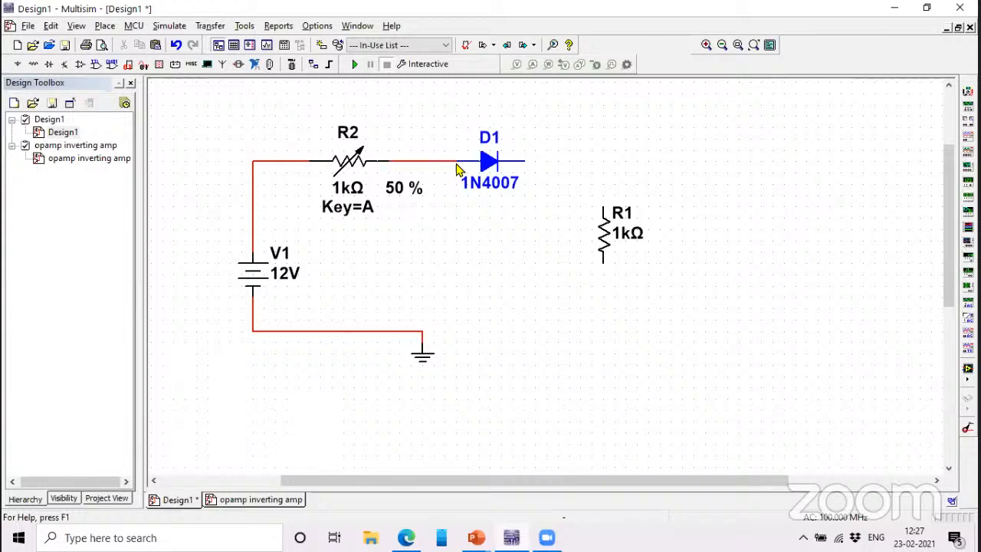
left_click(524, 161)
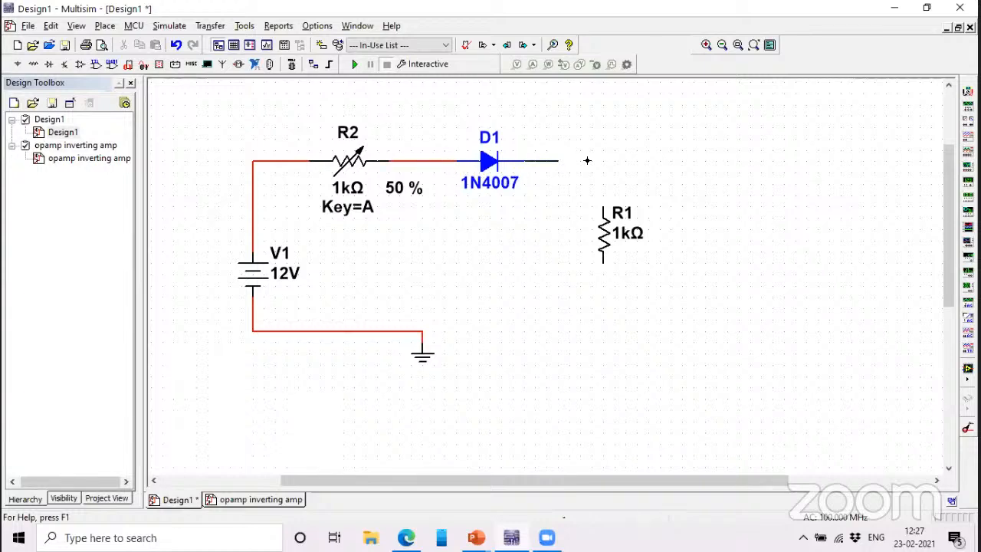
left_click(602, 204)
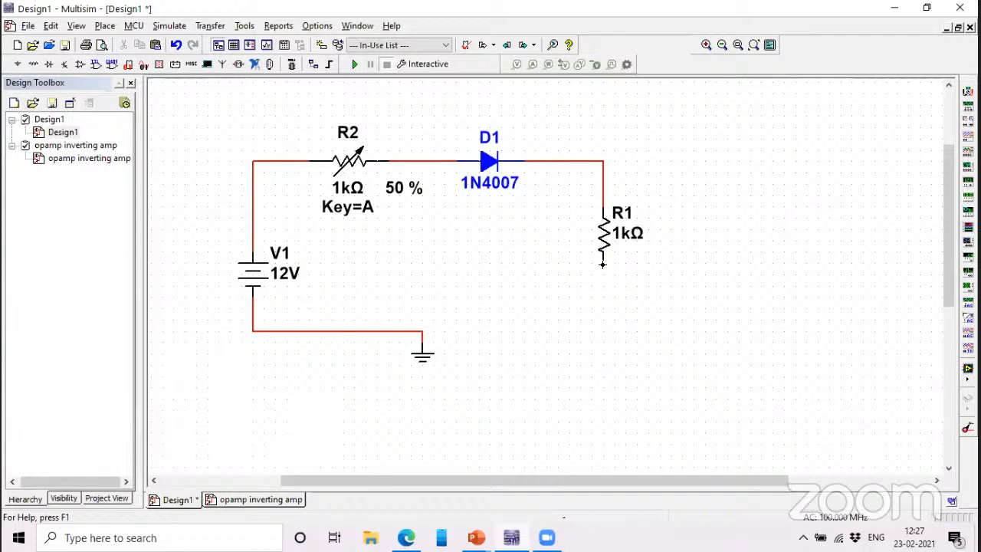
left_click(602, 265)
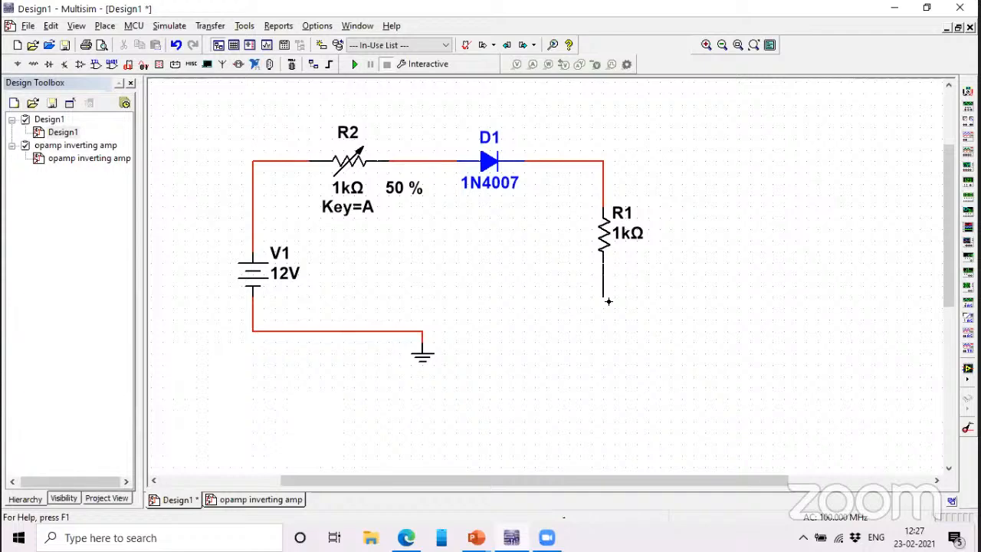
left_click(423, 330)
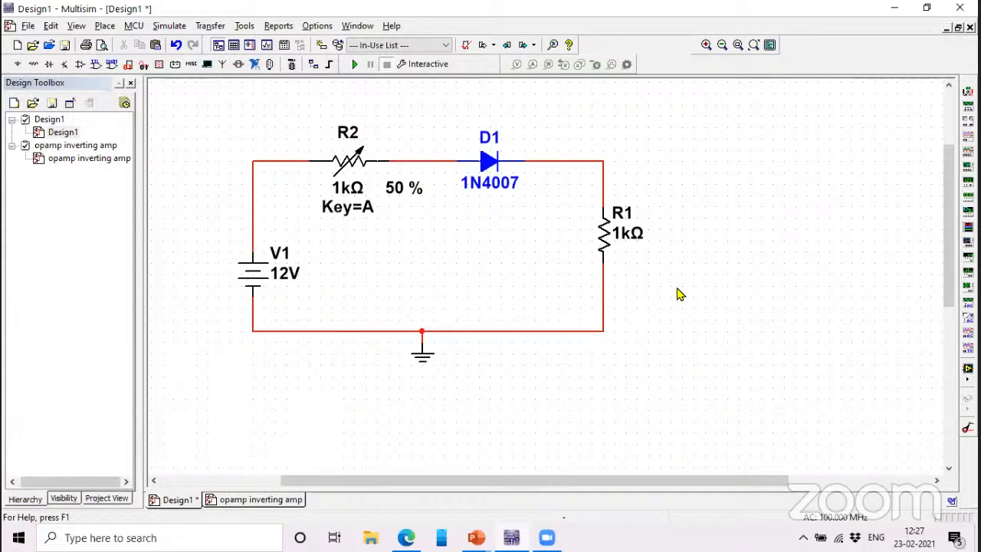
Step: Change the reference designator of the 1 kΩ load resistor R1 to RL
double_click(633, 213)
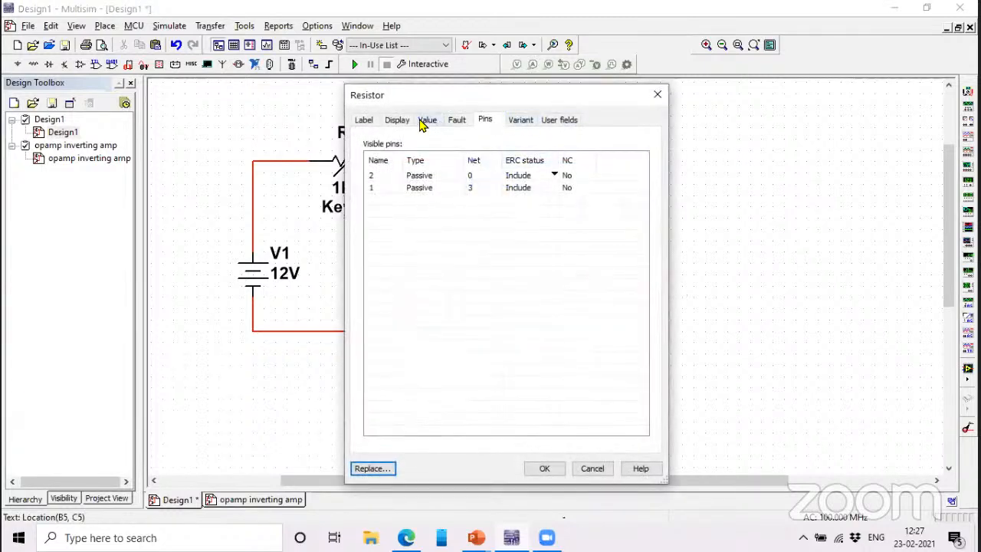
left_click(427, 120)
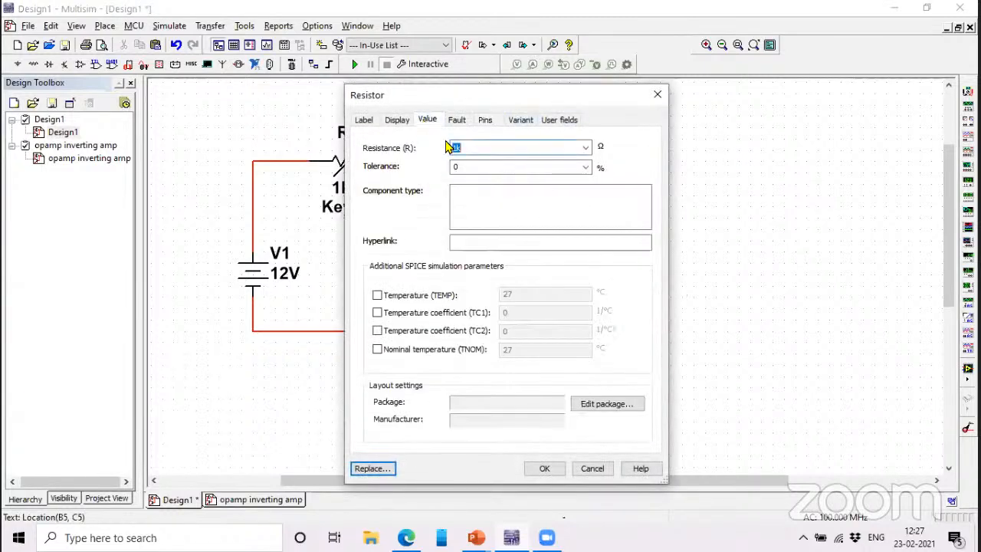
left_click(657, 95)
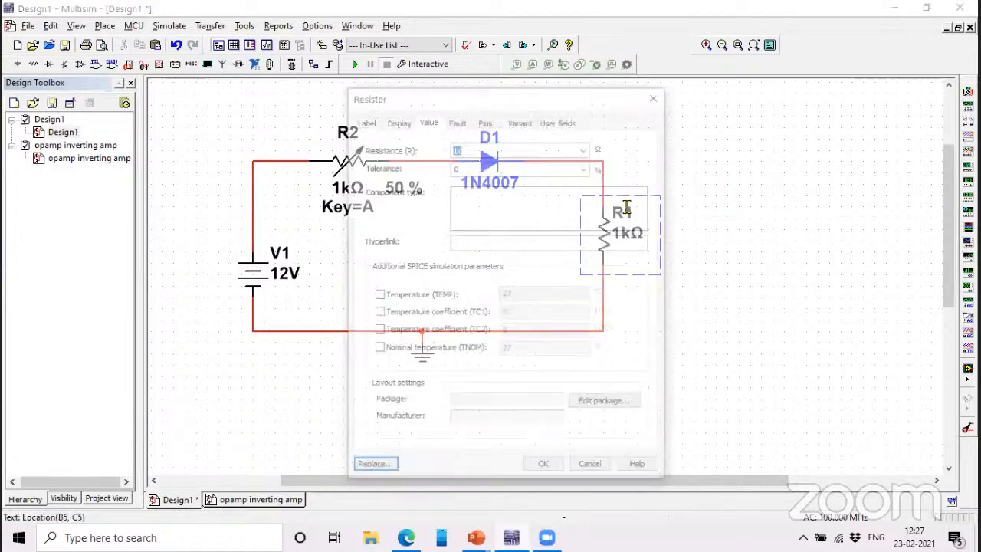
left_click(364, 120)
double_click(390, 160)
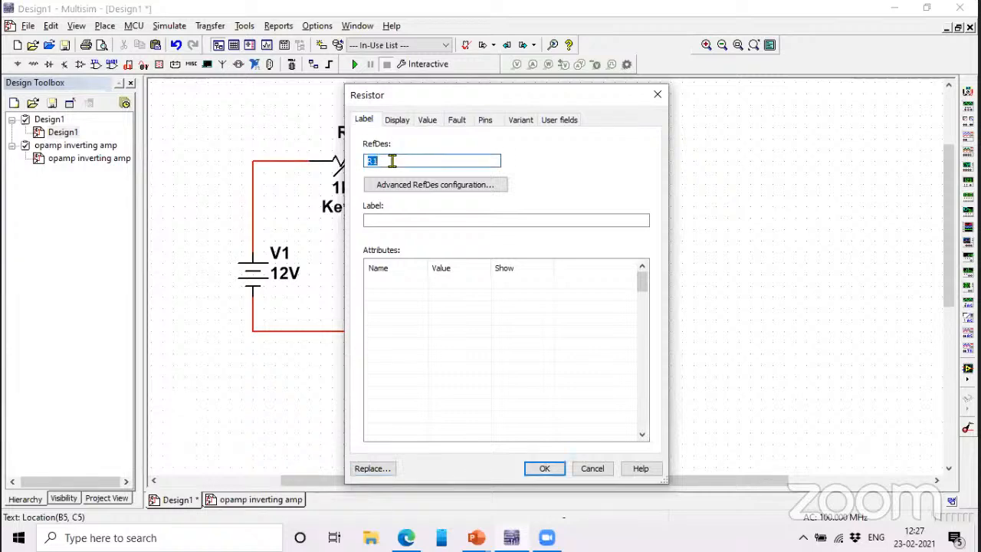
type("RL")
left_click(543, 467)
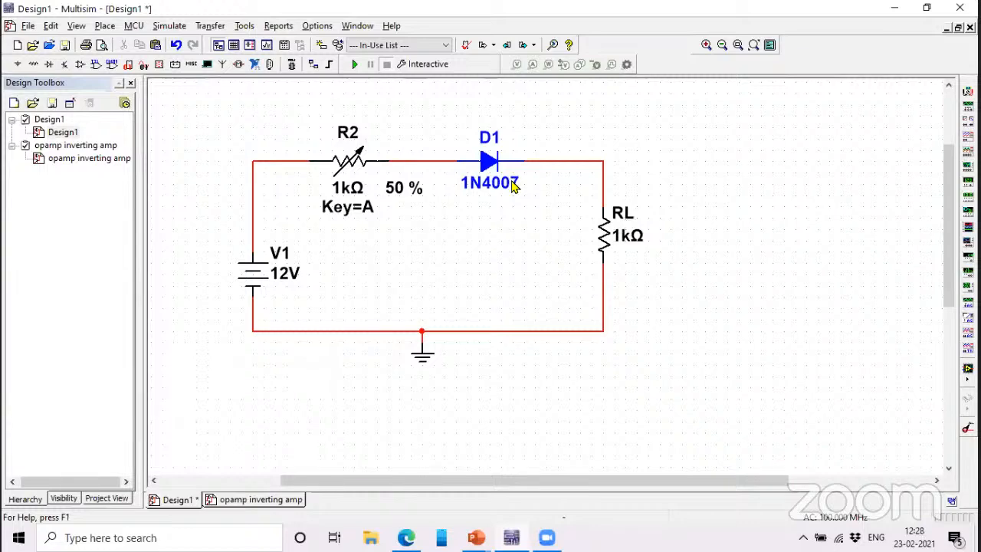
Step: Change the variable resistor's reference designator from R2 to VR
double_click(349, 132)
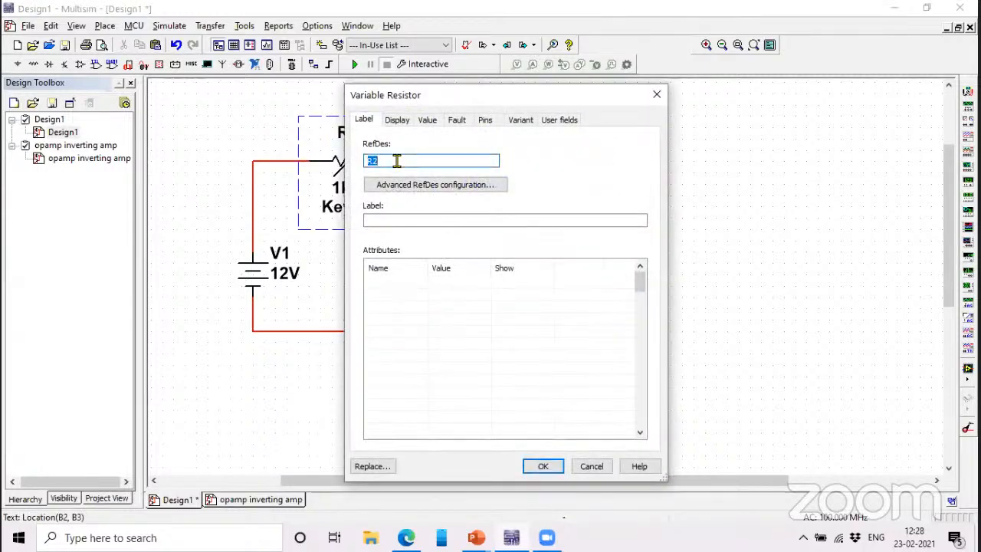
type("VR")
left_click(543, 468)
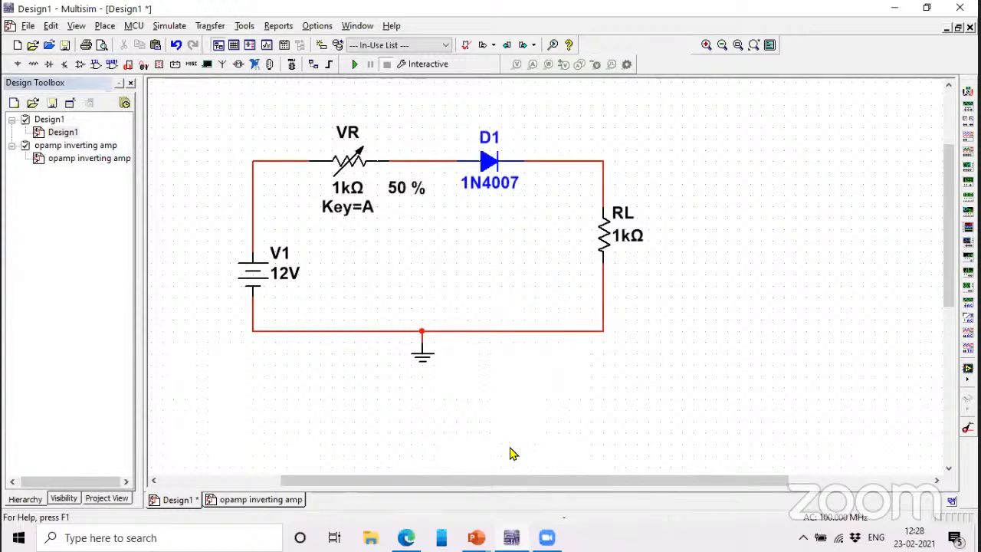
Step: Delete the wire between diode D1 and RL, and place a multimeter in that gap above RL
scroll(493, 331, "up", 1)
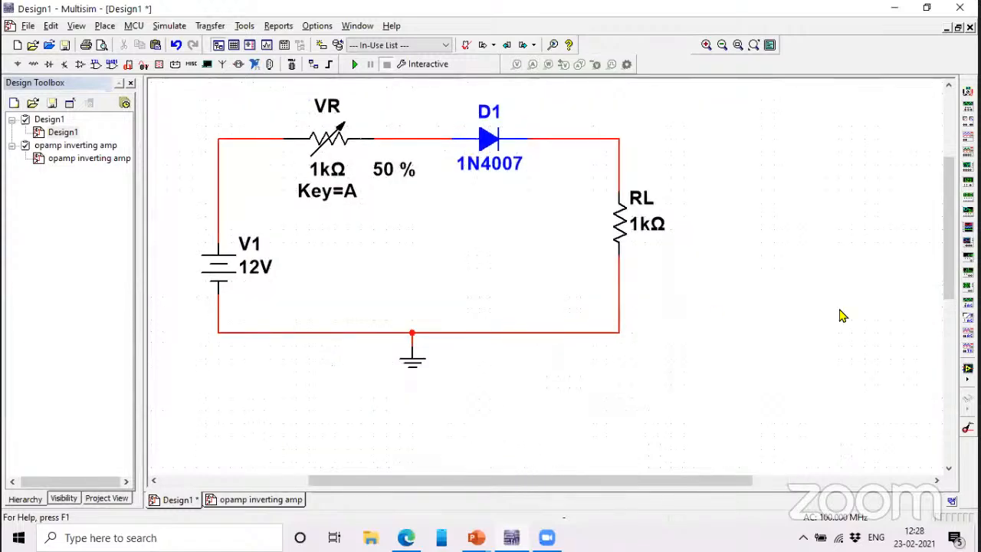
scroll(955, 268, "up", 3)
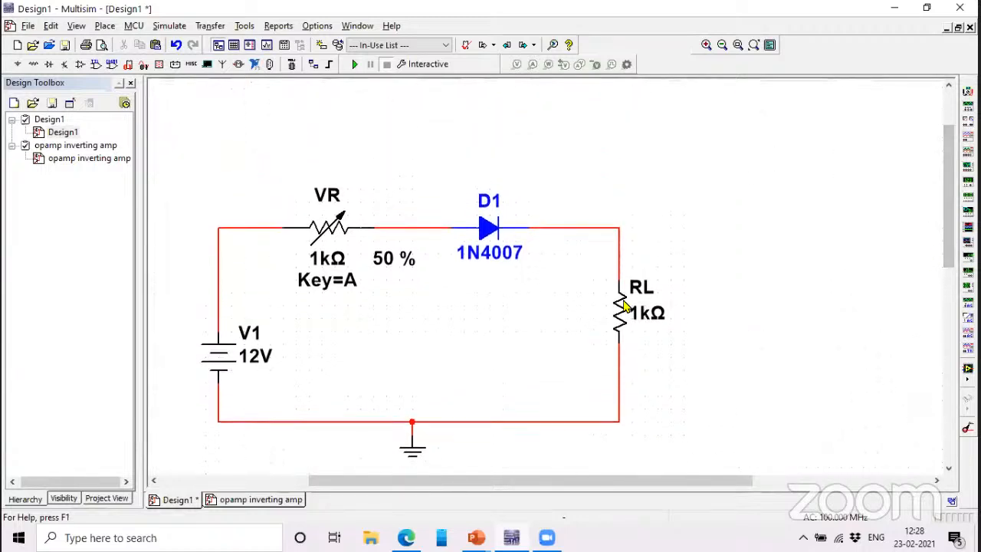
left_click(603, 228)
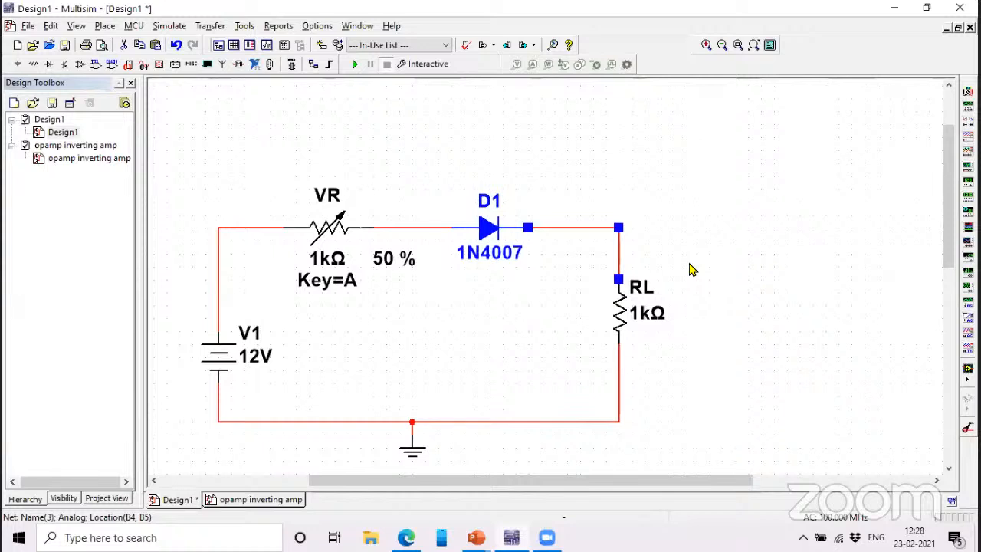
key("Delete")
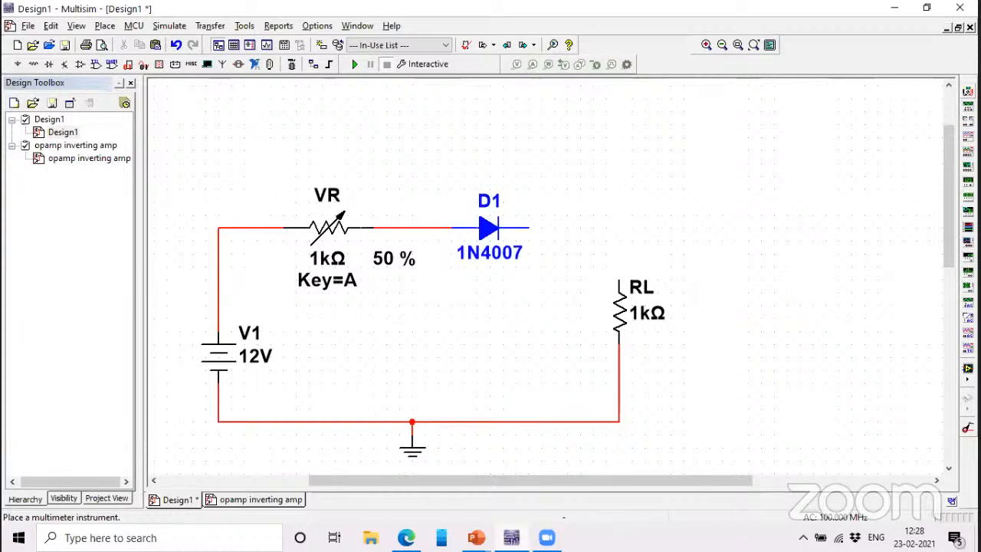
right_click(968, 92)
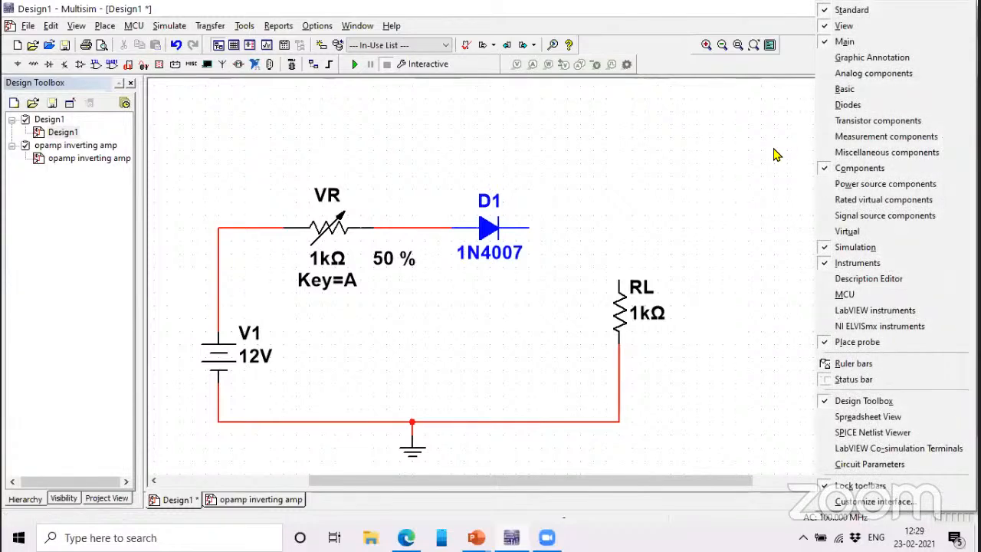
left_click(859, 107)
left_click_drag(864, 107, 592, 205)
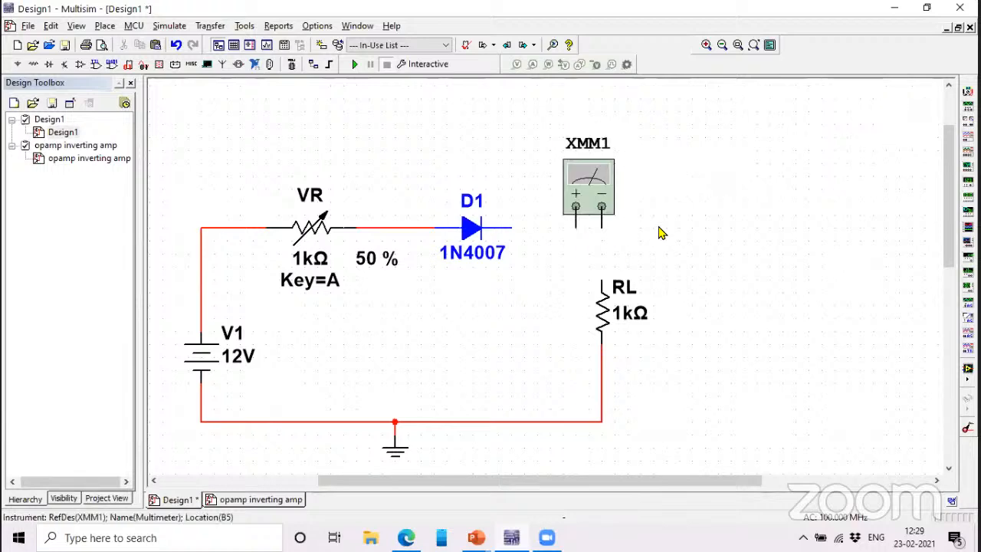
Step: Wire the multimeter in series, with its positive terminal to D1's cathode and its negative terminal to RL's upper end
left_click(575, 226)
left_click(511, 228)
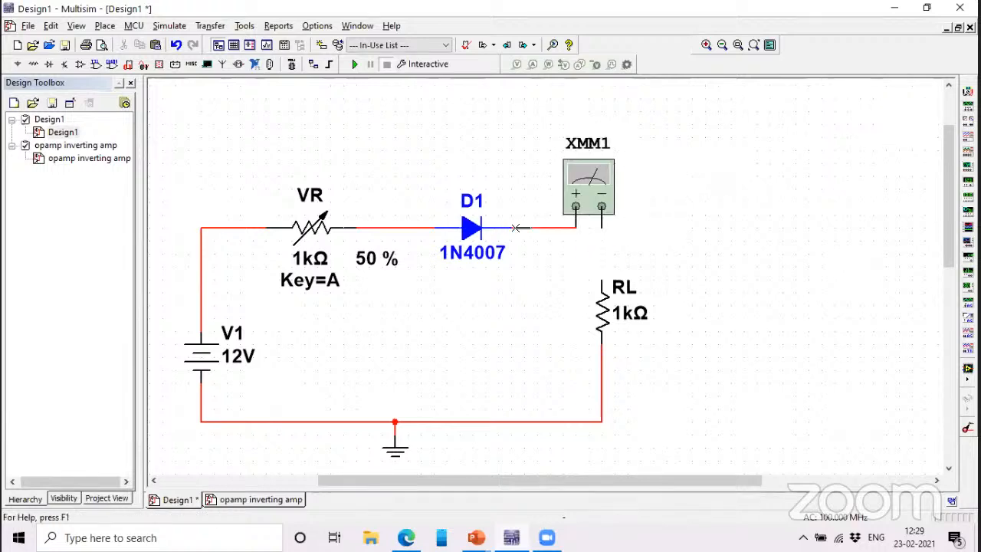
left_click(602, 228)
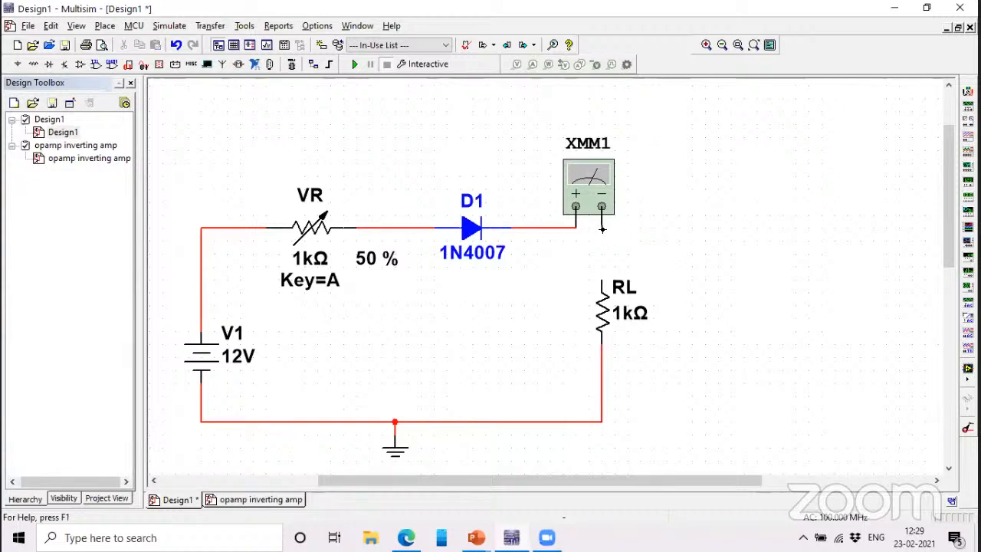
left_click(602, 279)
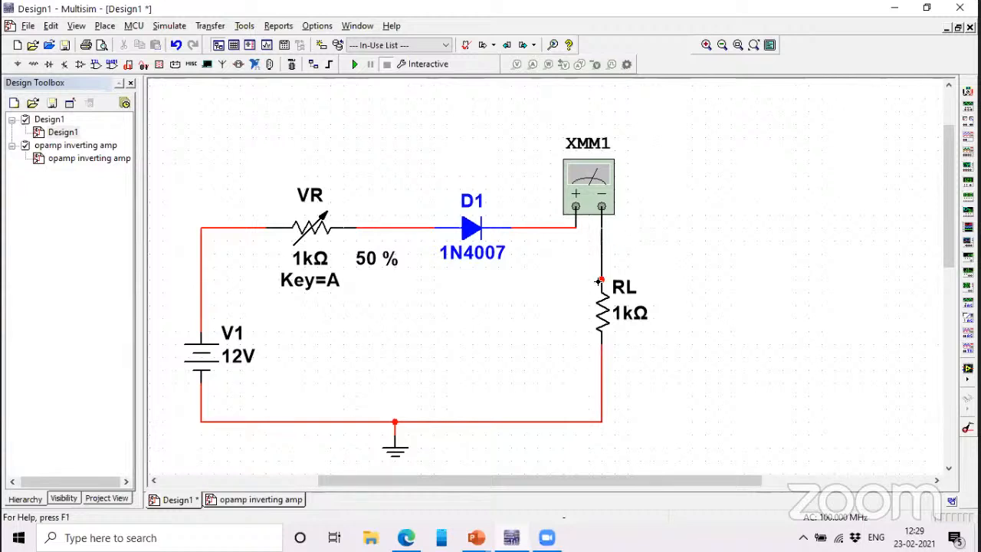
Step: Set the series multimeter XMM1 to measure current in DC mode
left_click(600, 190)
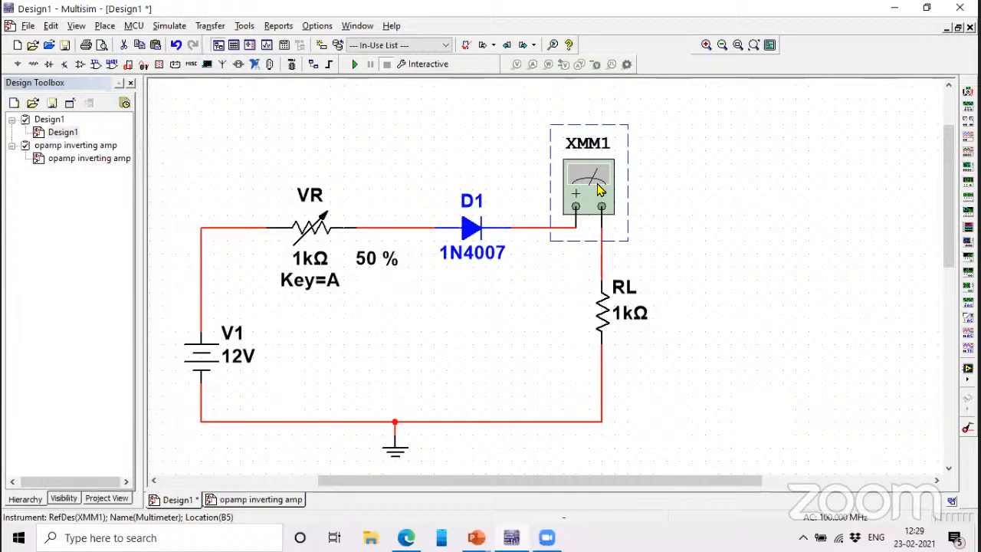
double_click(600, 190)
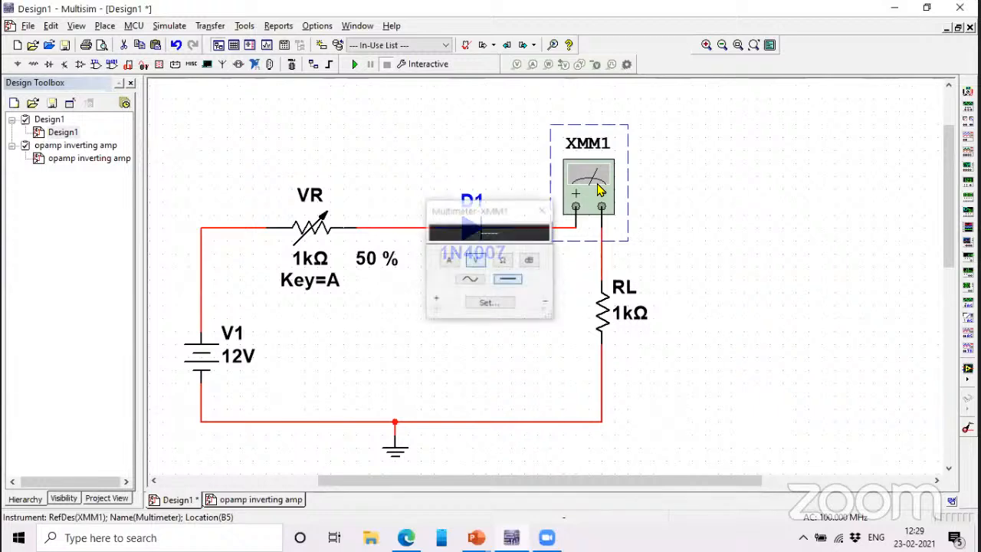
left_click(451, 261)
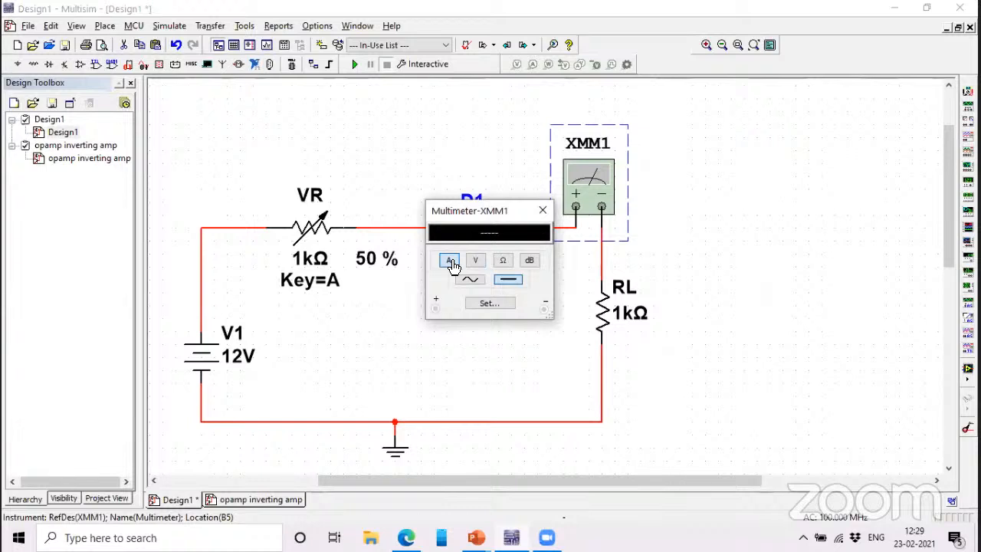
left_click(543, 211)
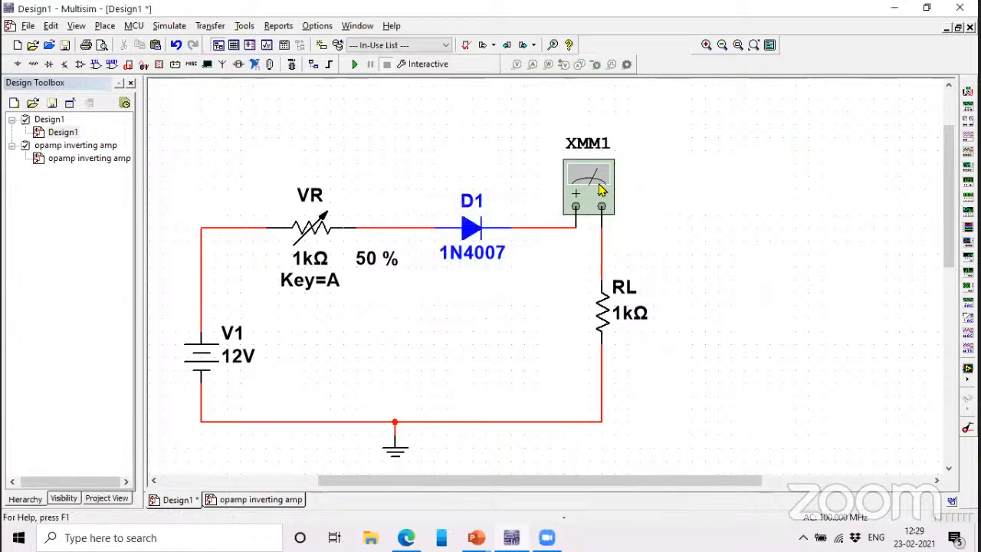
double_click(599, 190)
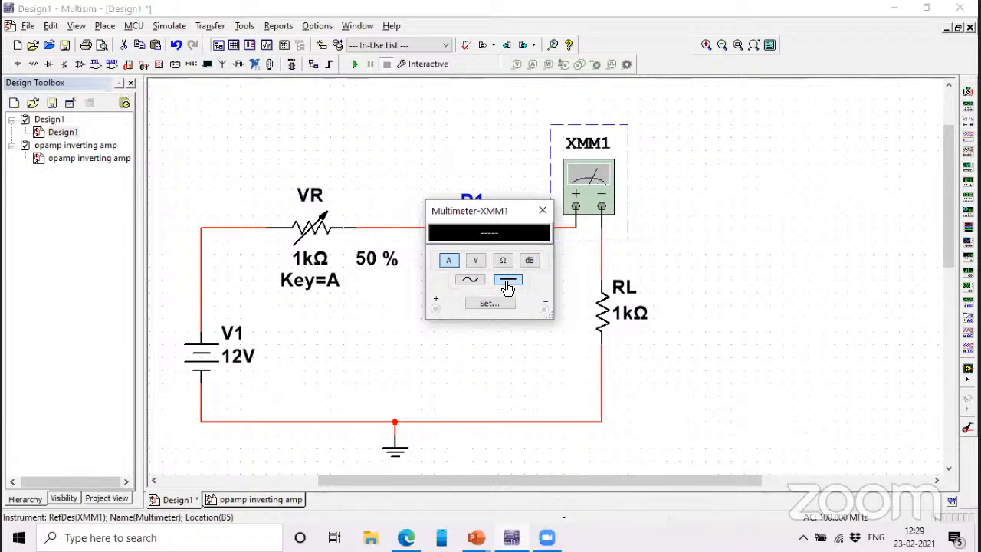
left_click(468, 282)
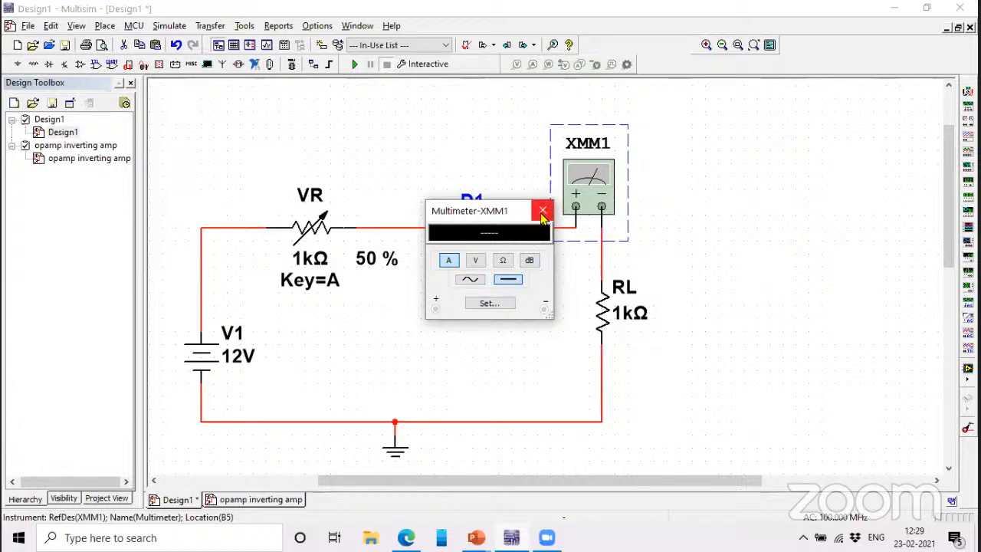
left_click(542, 210)
Step: Connect a second multimeter across diode D1, positive terminal on the anode side, and check that it is set to DC voltage
left_click(742, 211)
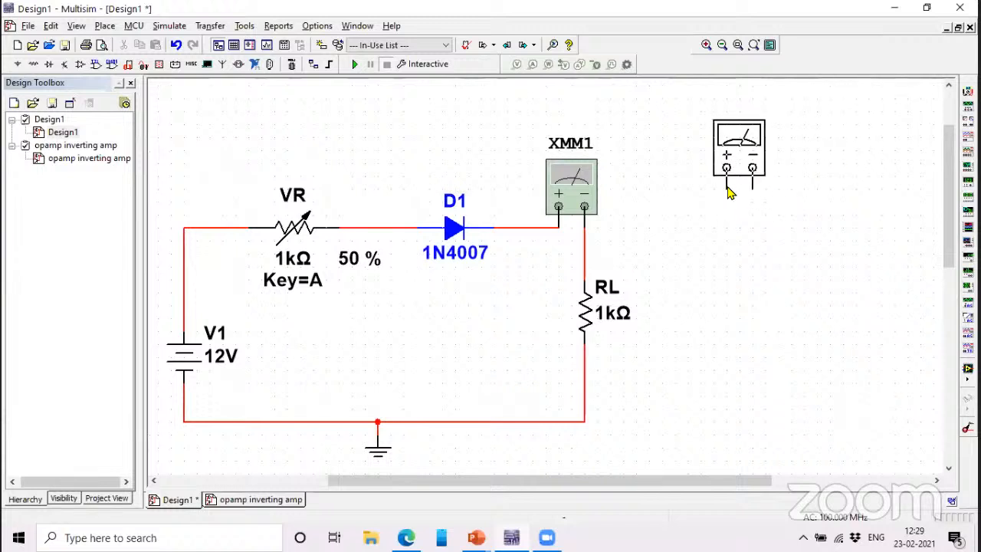
left_click(442, 177)
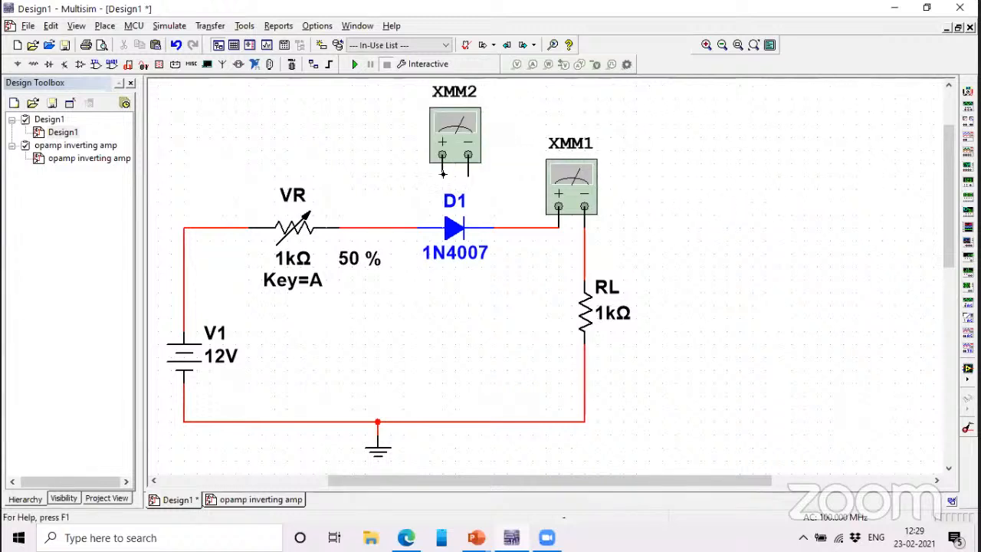
left_click(442, 174)
left_click(391, 227)
left_click(468, 176)
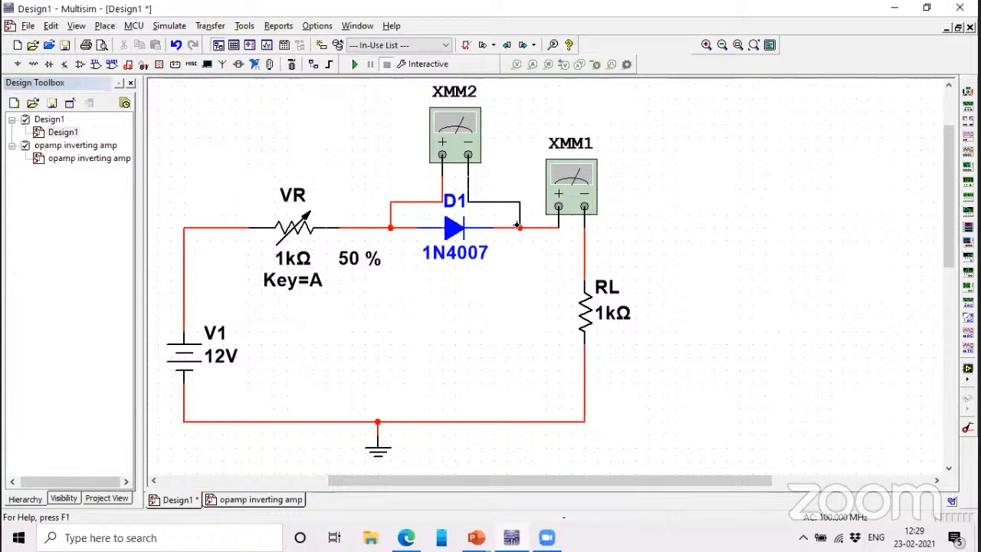
left_click(519, 228)
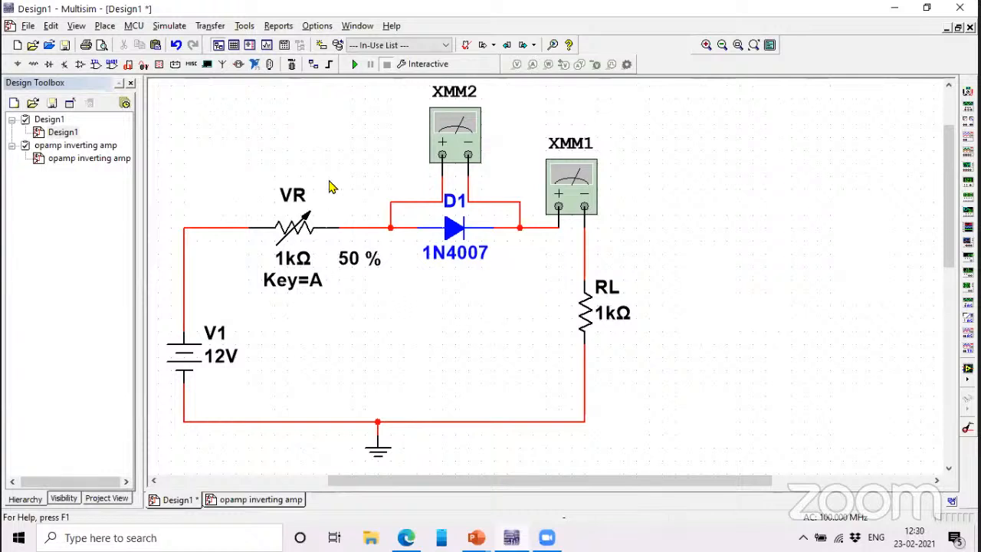
double_click(452, 140)
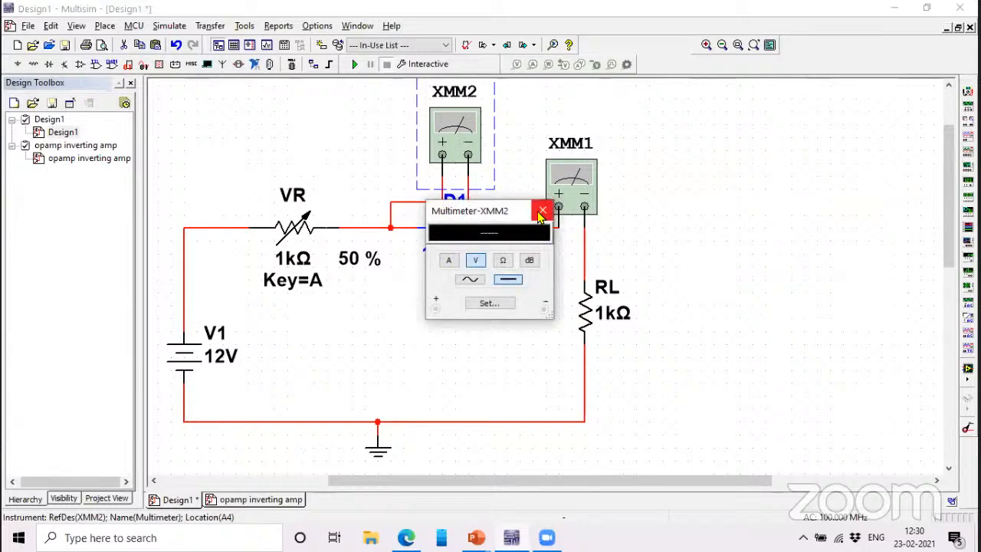
left_click(542, 211)
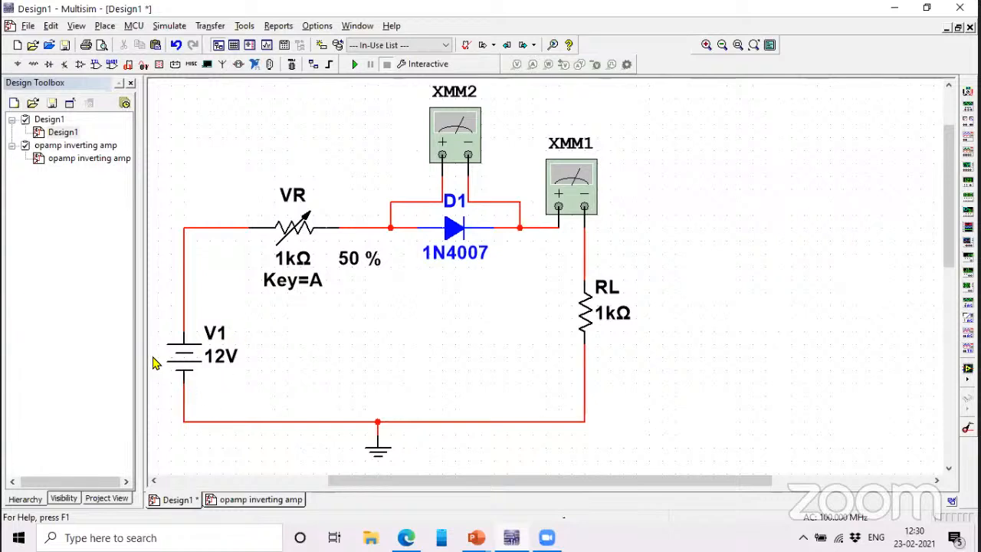
Step: Set the voltage of DC source V1 to 20 V
mouse_move(279, 219)
left_click(196, 365)
double_click(196, 365)
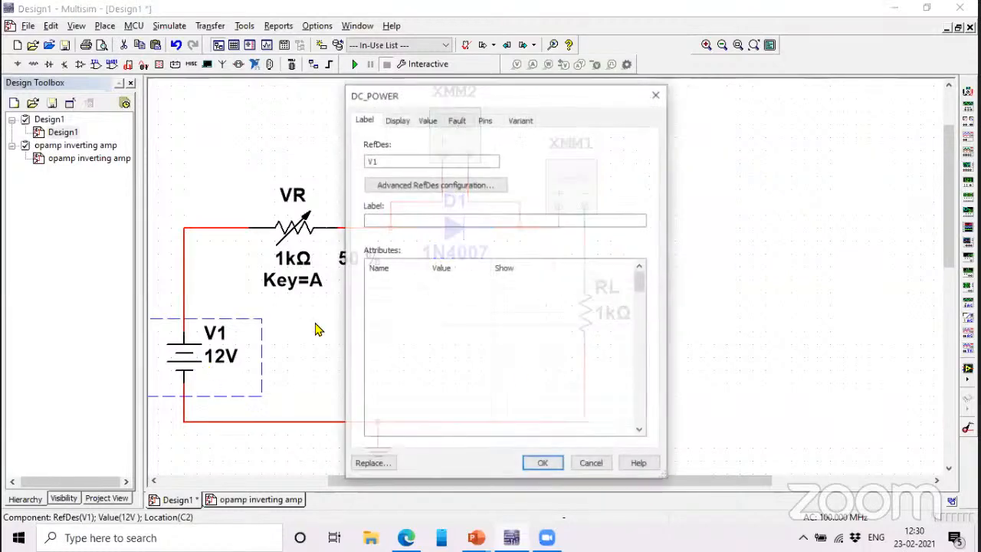
left_click(427, 123)
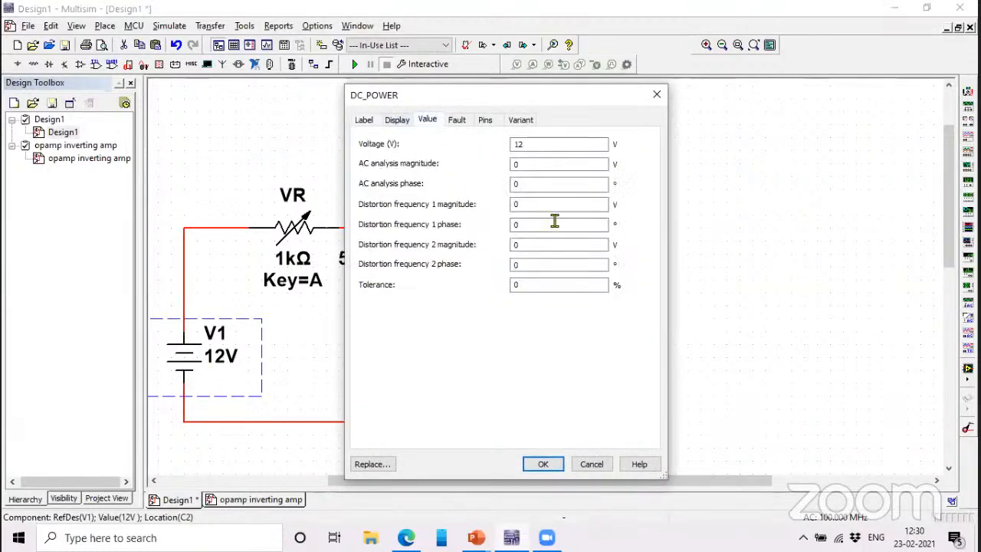
double_click(553, 145)
type("2")
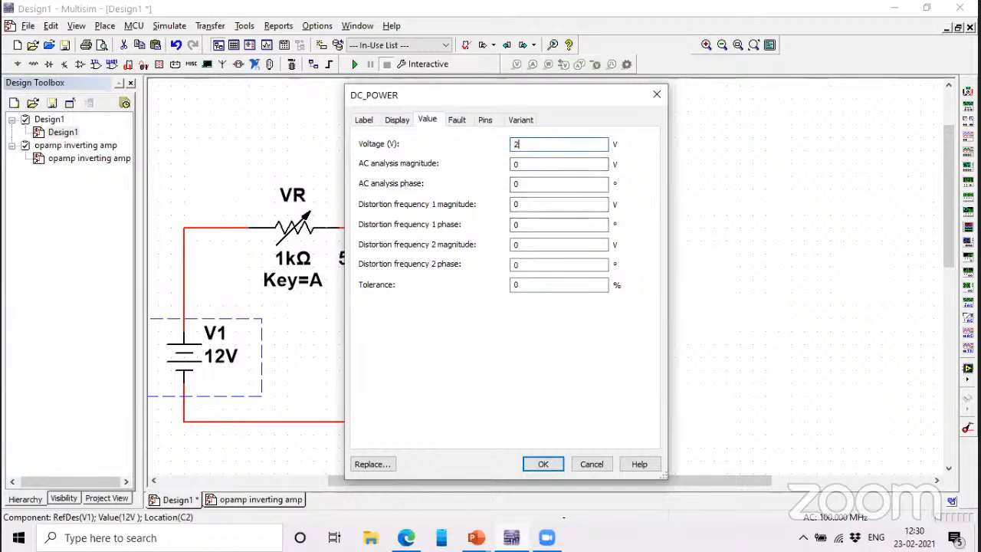
left_click(543, 464)
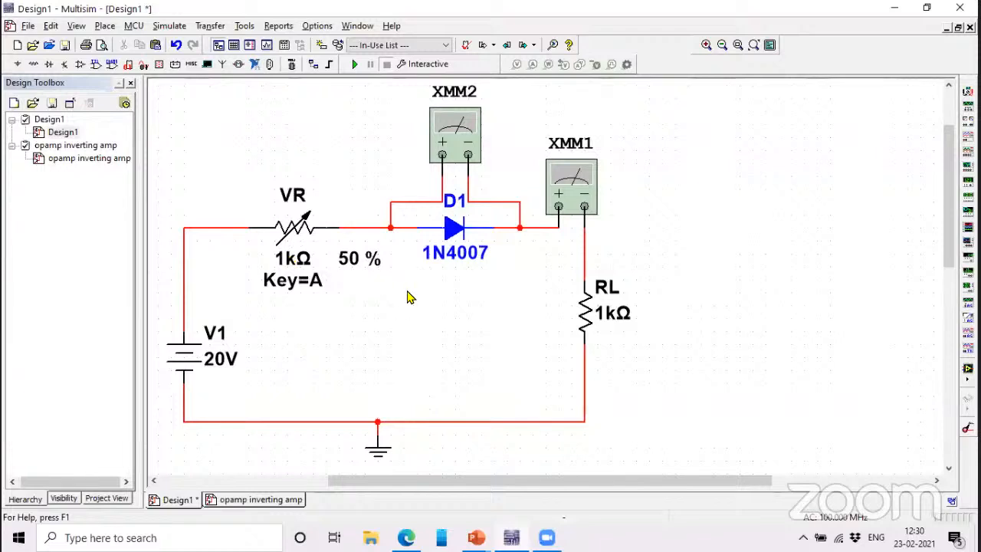
Step: Set variable resistor VR to 0 %, raise it stepwise to 100 %, and return it to 0 %
mouse_move(363, 282)
left_click_drag(362, 282, 340, 293)
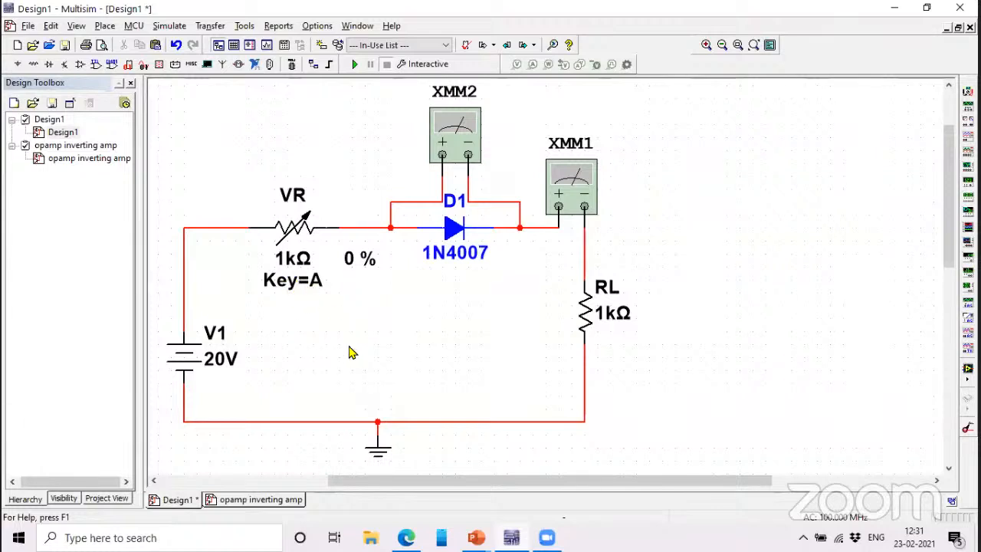
key("a")
key("a")
key("a")
key("a")
key("a")
key("a")
key("a")
key("a")
key("a")
key("a")
key("a")
key("a")
key("a")
key("a")
key("a")
mouse_move(379, 263)
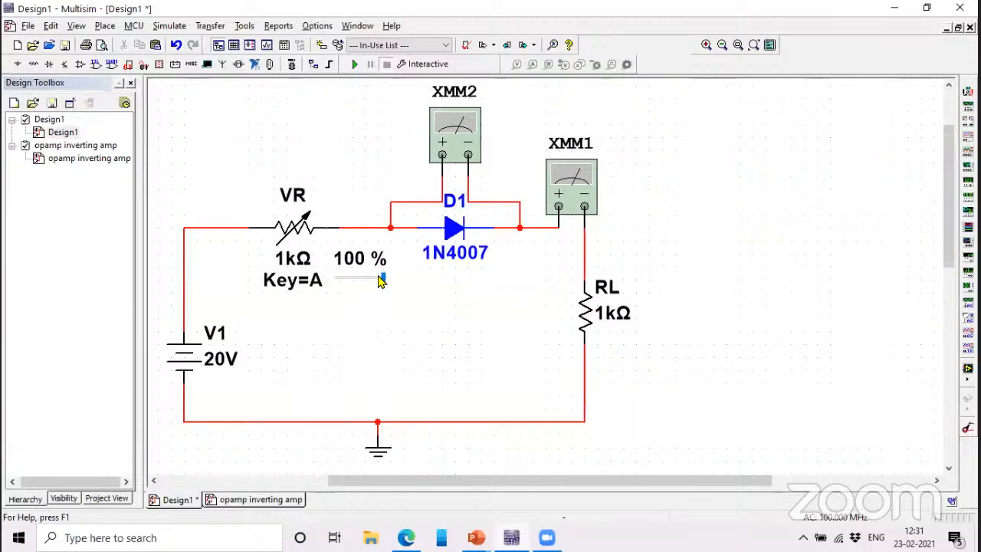
left_click_drag(384, 282, 322, 281)
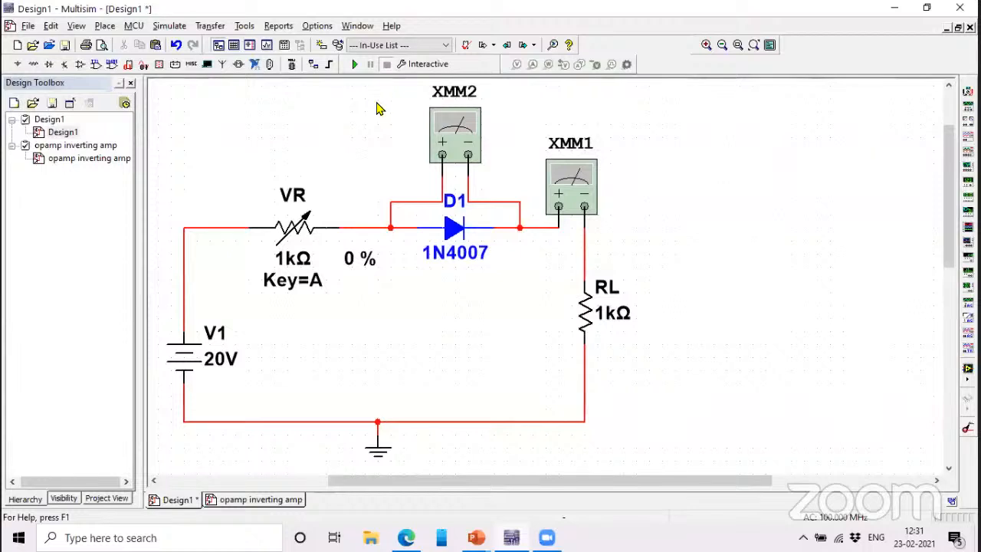
Step: Save the design under the file name "VI Char of PN Diode"
left_click(65, 47)
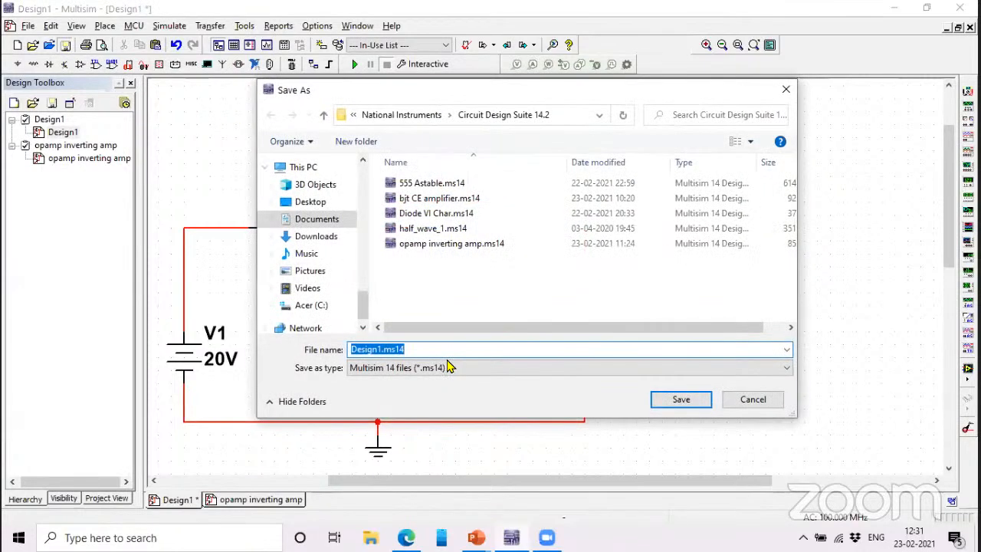
type("VI Char")
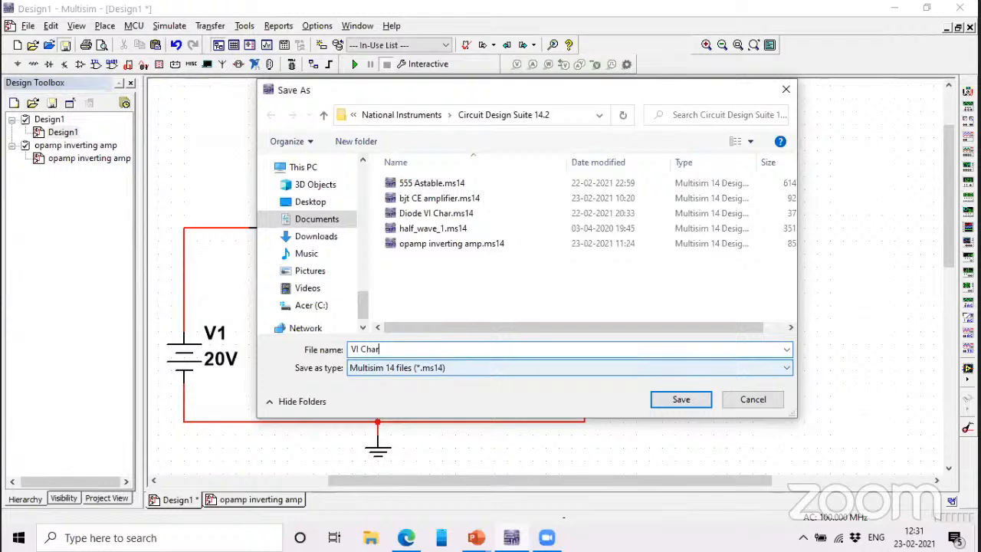
type(".")
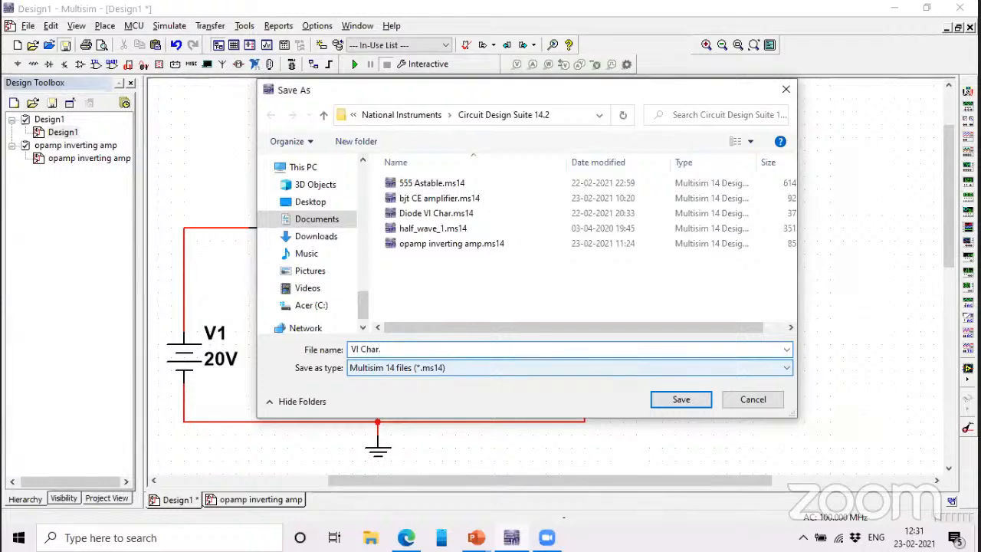
type("of PN Diode")
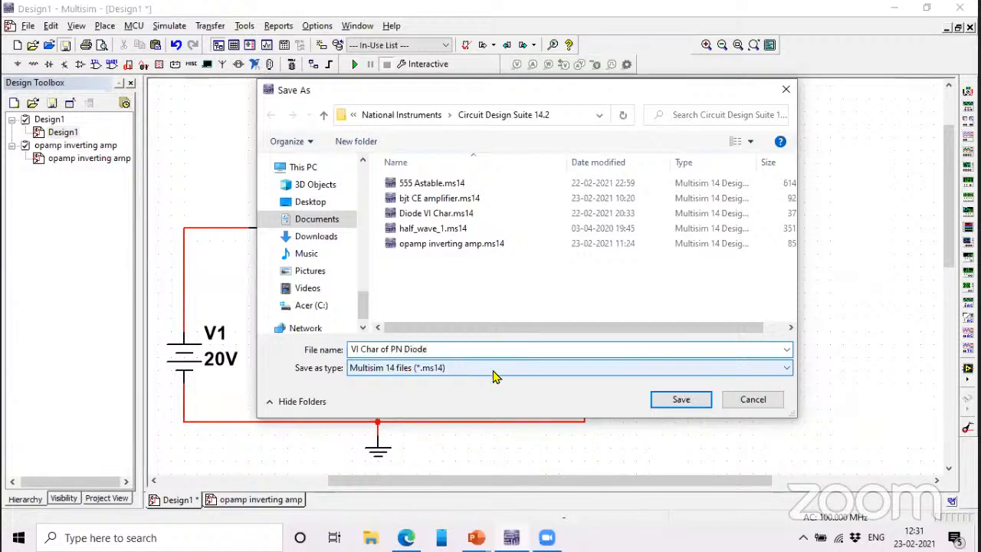
left_click(668, 399)
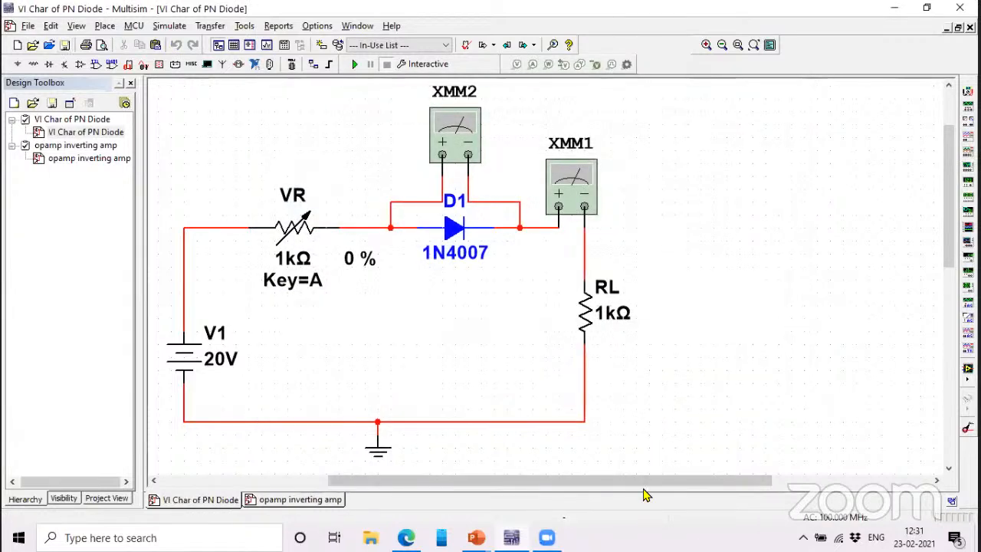
Step: Run the simulation and open the XMM2 and XMM1 multimeter readouts, placing XMM1's beside its meter and XMM2's below diode D1
left_click_drag(646, 483, 565, 478)
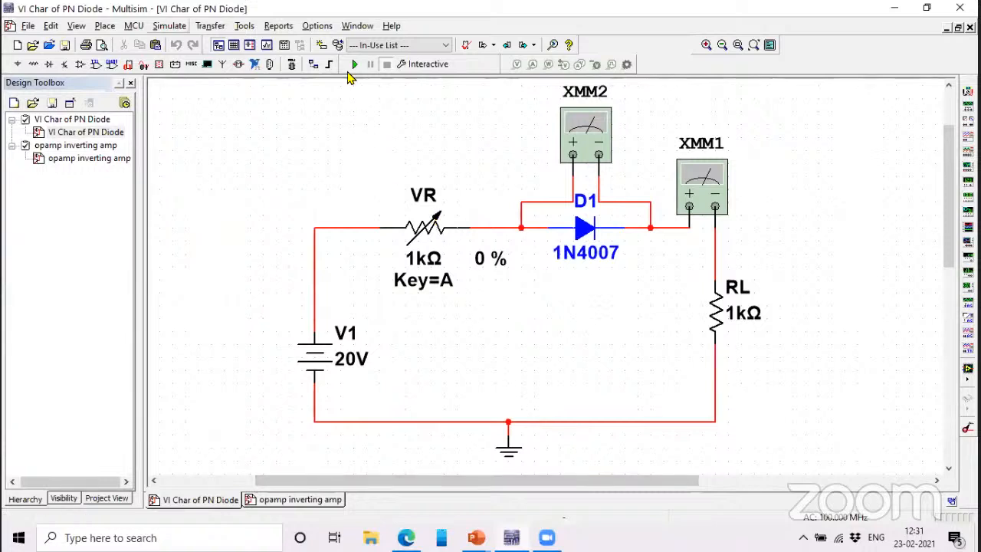
left_click(169, 26)
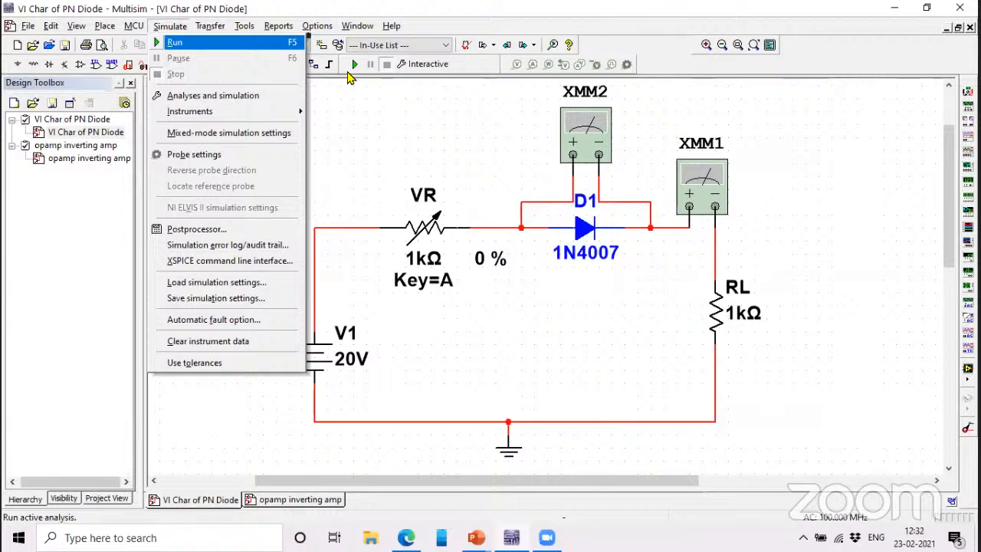
left_click(349, 77)
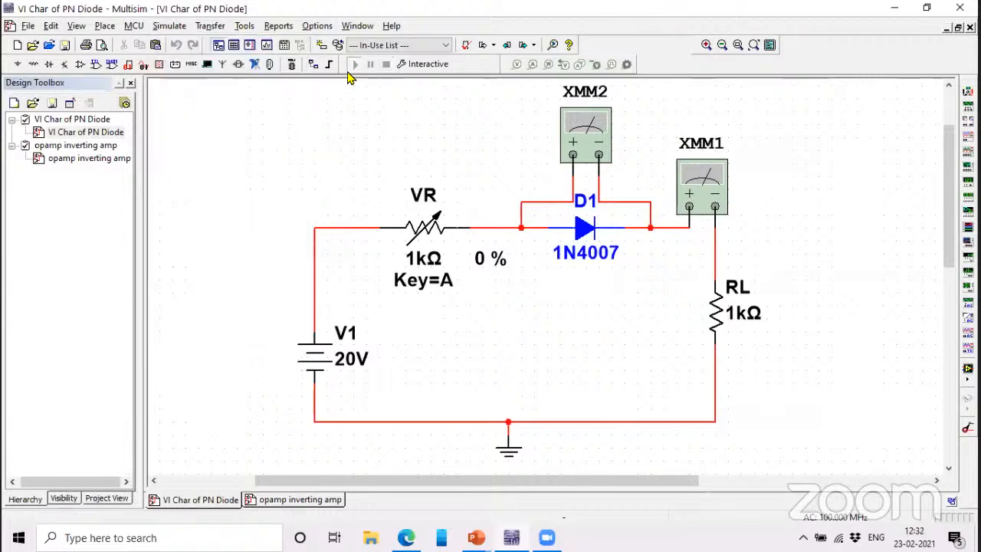
double_click(585, 150)
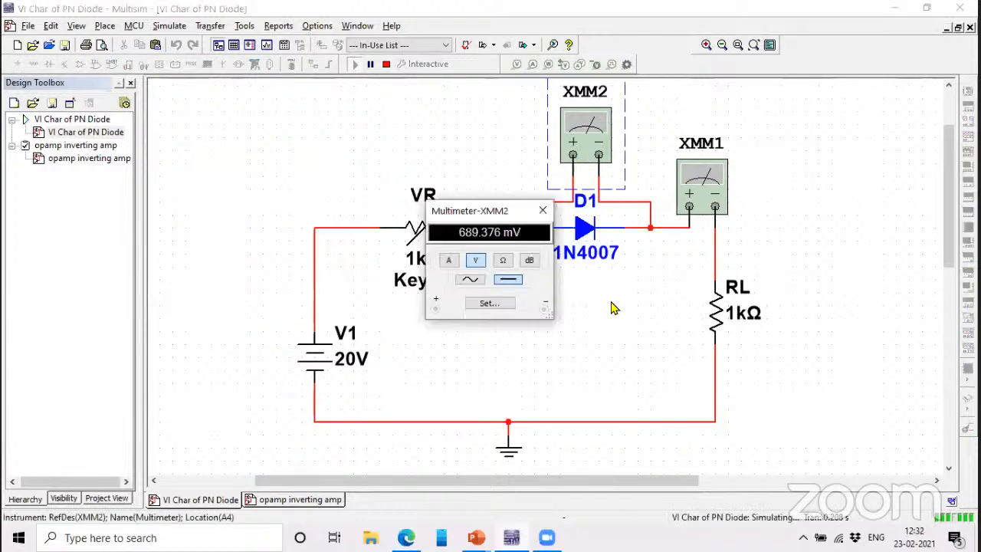
double_click(704, 182)
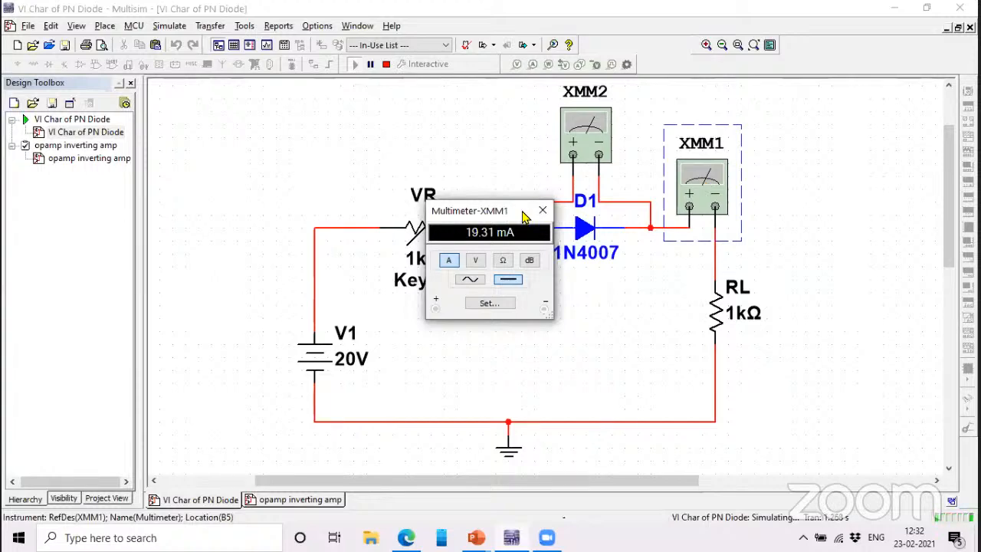
left_click_drag(524, 217, 856, 201)
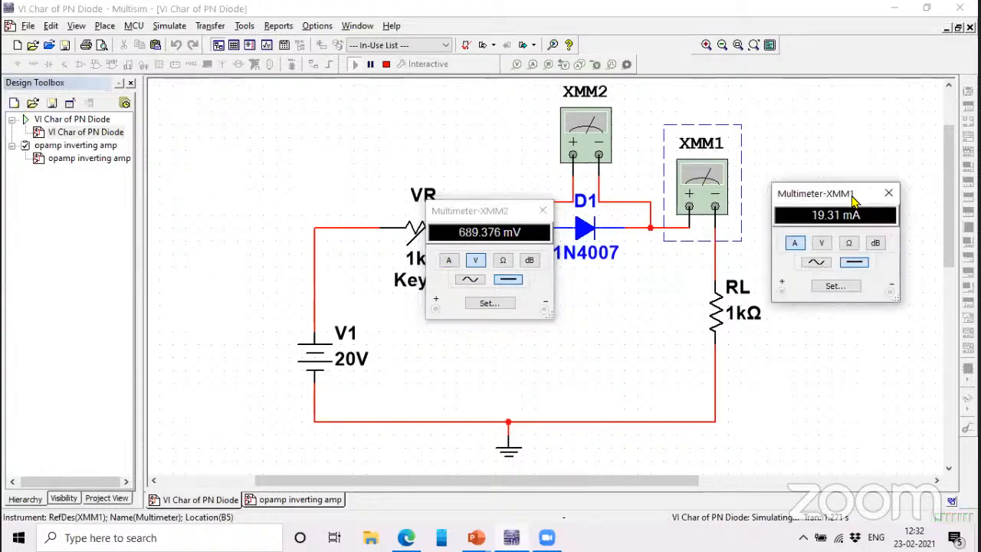
left_click(862, 342)
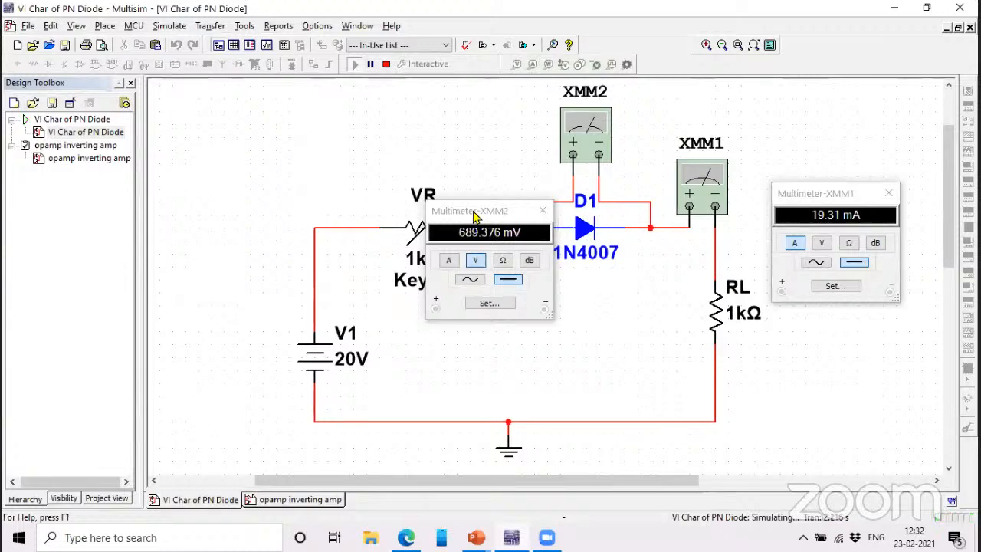
left_click_drag(485, 218, 580, 285)
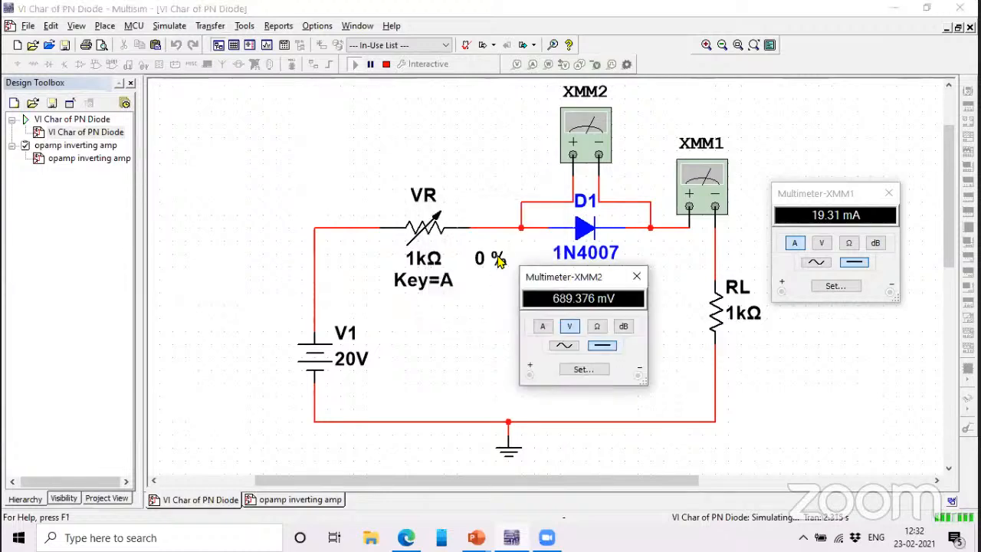
Step: Raise variable resistor VR stepwise from 0 % to 100 % while the simulation runs, watching the diode voltage and current
mouse_move(477, 281)
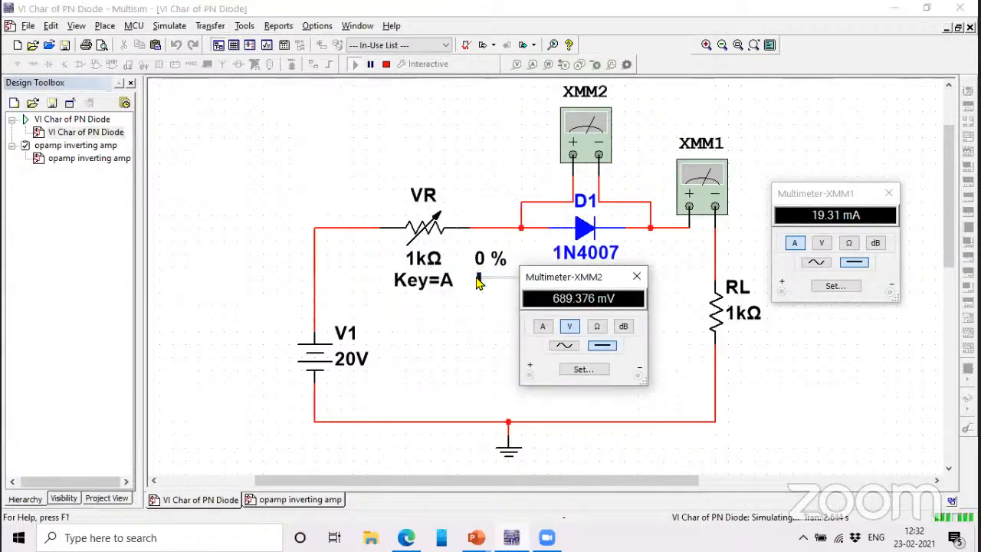
left_click(427, 280)
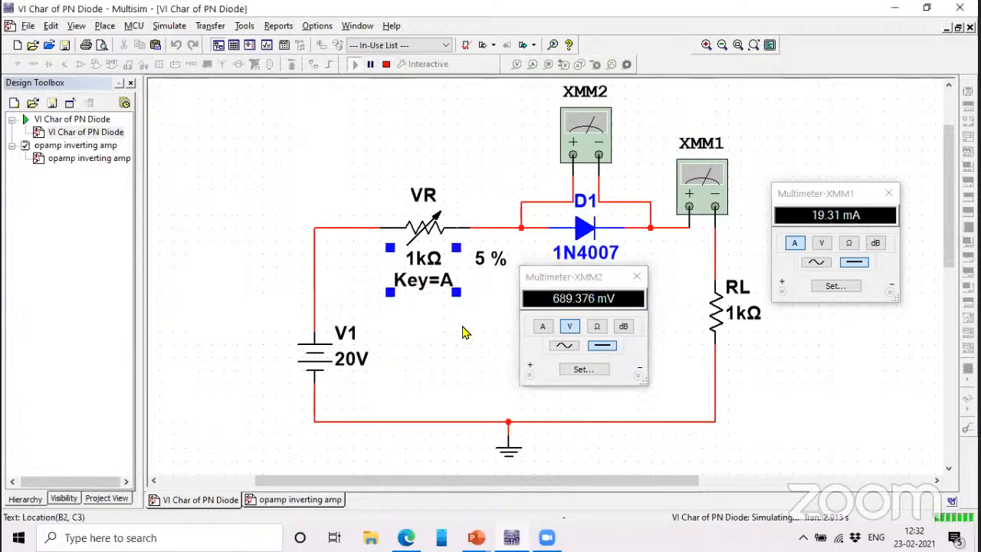
key("a")
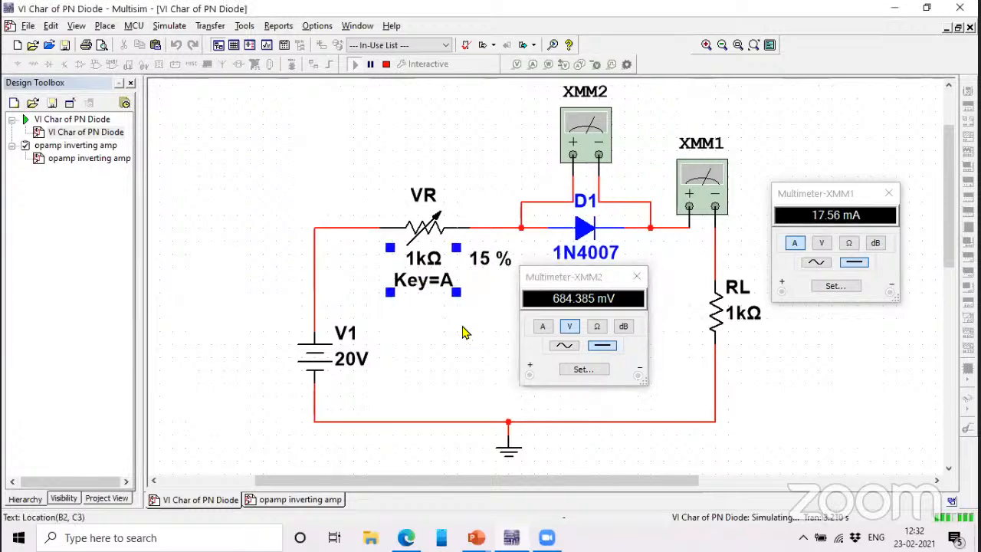
key("a")
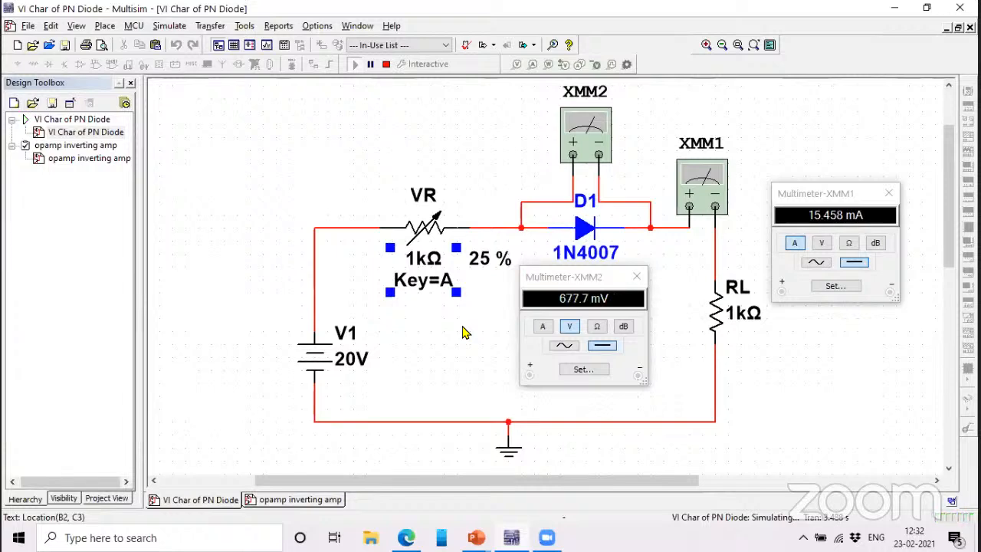
key("a")
key("a")
key("a")
key("a")
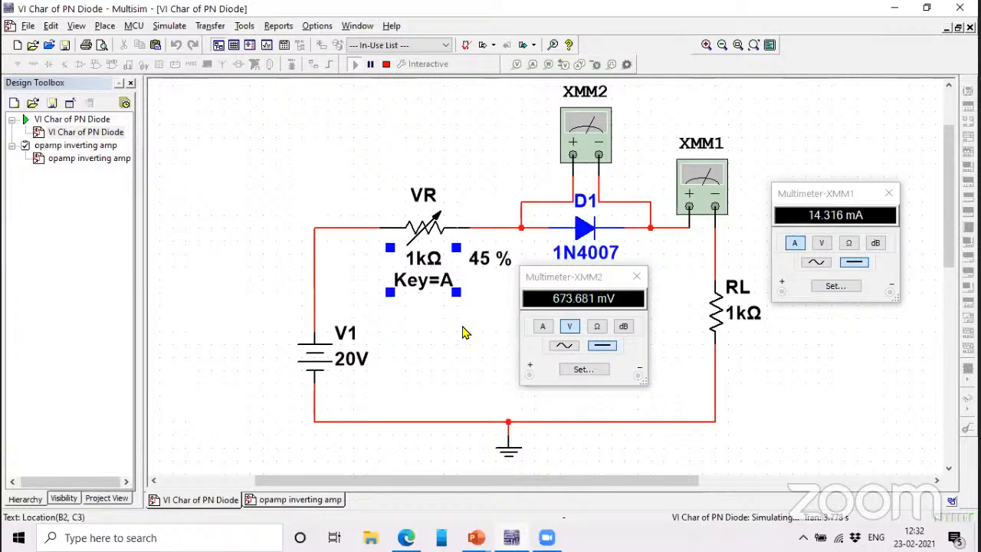
key("a")
key("a")
key("a")
key("a")
key("a")
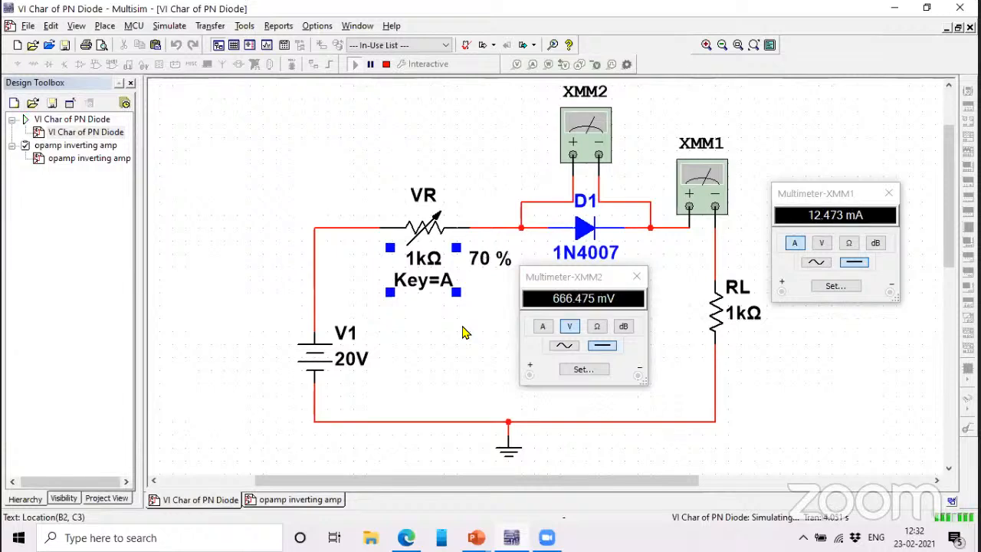
key("a")
key("a")
key("a")
key("a")
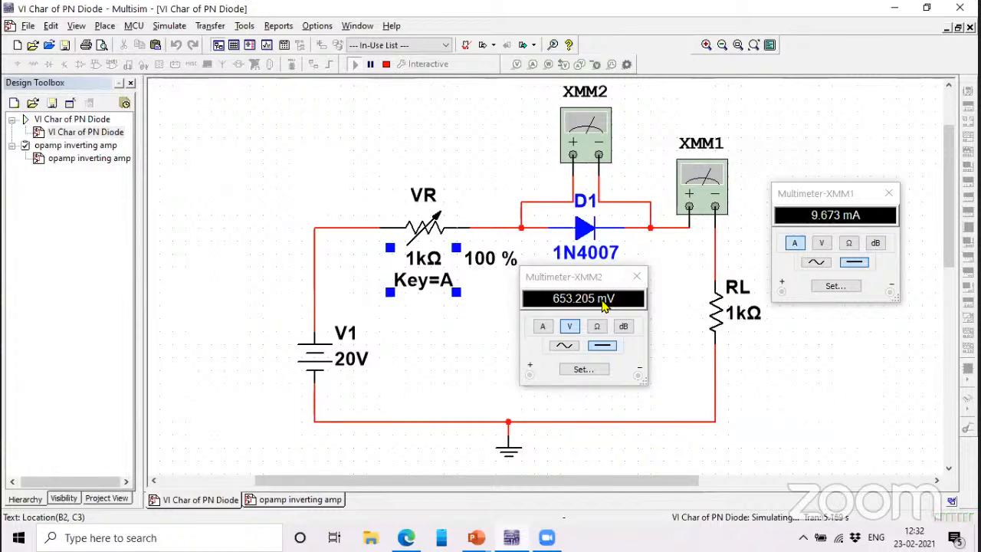
Step: Return variable resistor VR to 0 %, compare the multimeter readings, and stop the simulation
mouse_move(496, 266)
left_click_drag(510, 278, 467, 288)
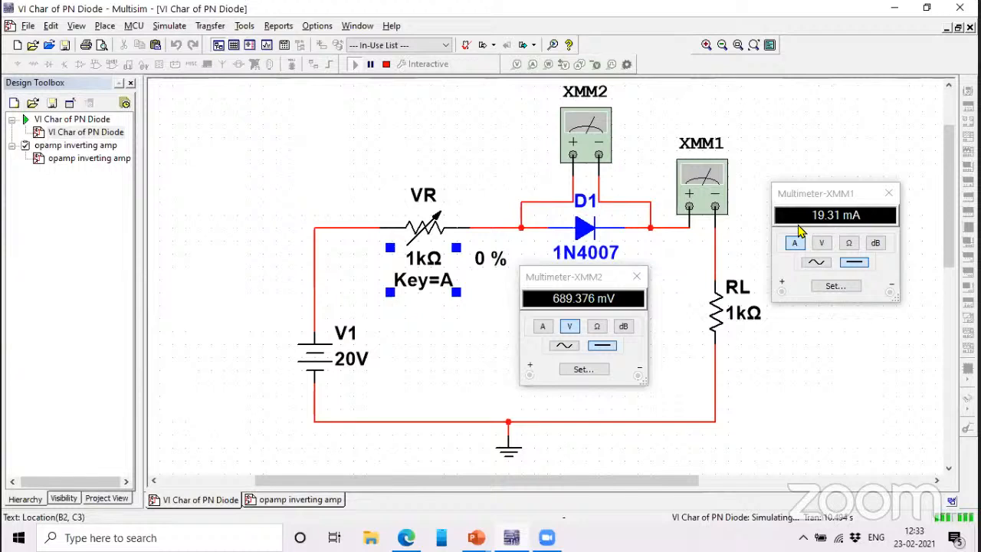
mouse_move(481, 282)
mouse_move(484, 283)
left_mouse_down()
mouse_move(526, 285)
mouse_move(478, 283)
left_mouse_up()
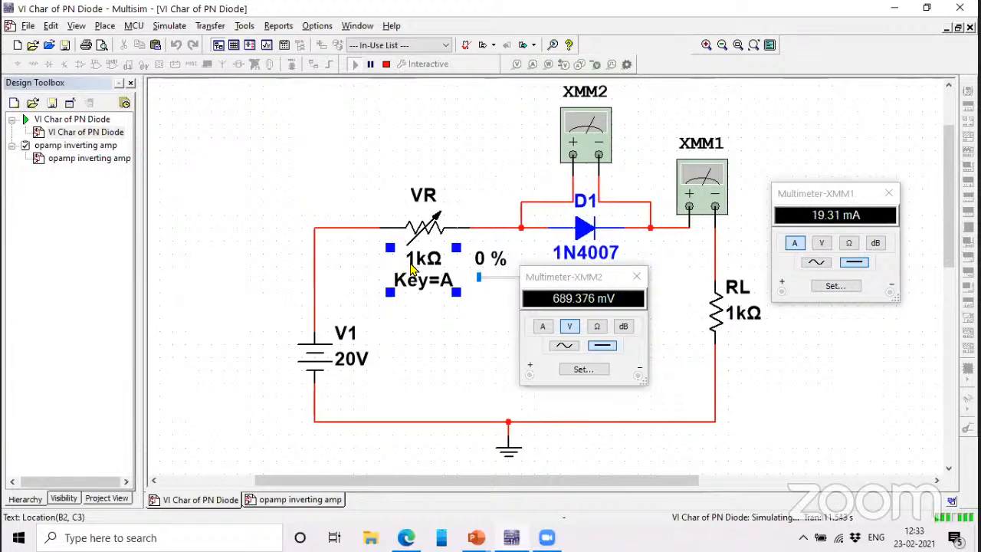
left_click(387, 66)
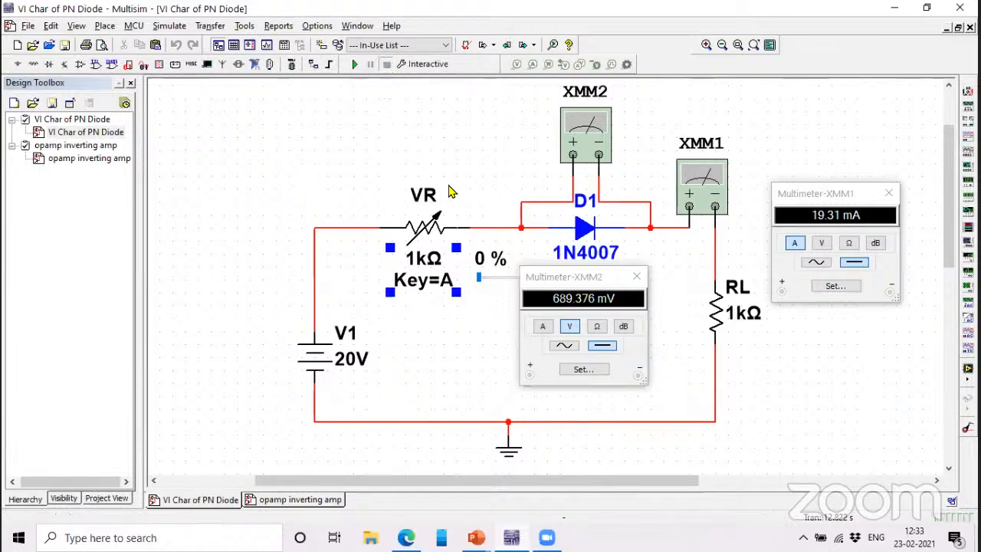
Step: Set the resistance of variable resistor VR to 10 kΩ
double_click(423, 259)
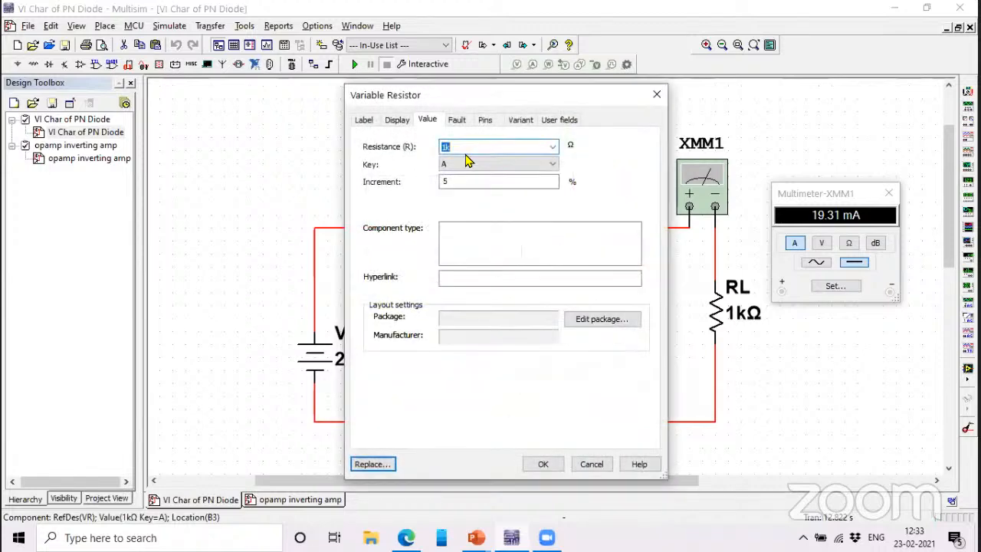
left_click(554, 149)
scroll(495, 187, "down", 2)
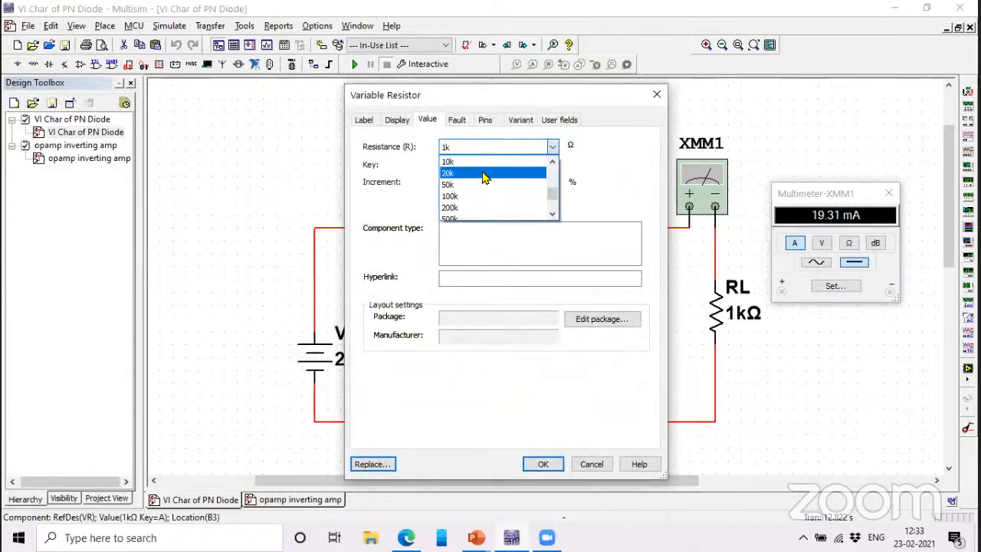
left_click(484, 162)
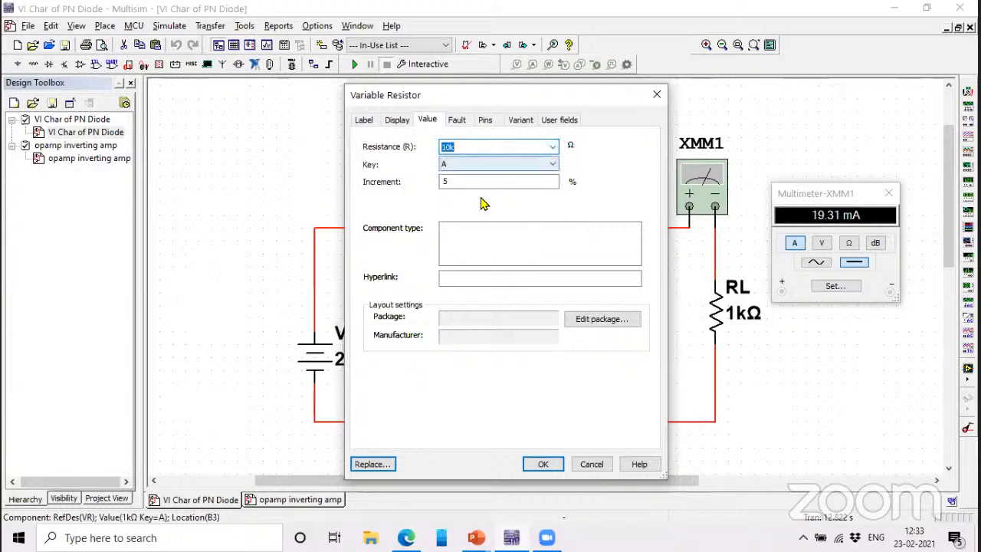
left_click(536, 465)
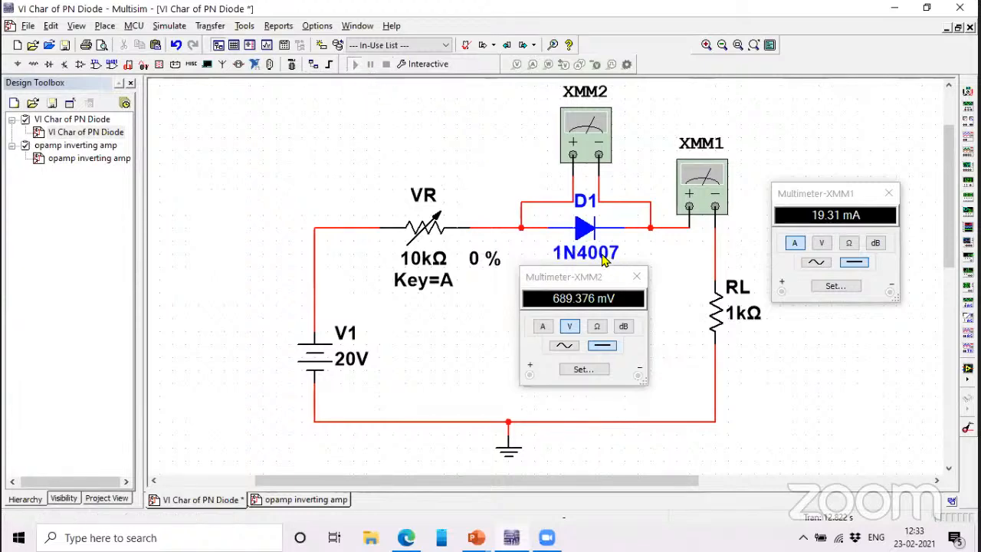
Step: Run the simulation, raise VR to 80 % and on to 100 % while watching both multimeters, and stop it
key("F5")
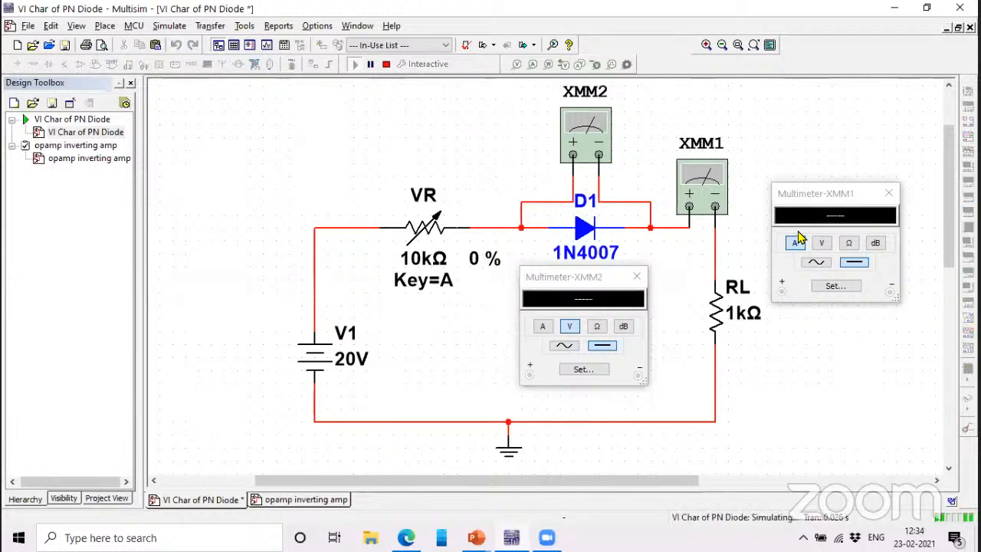
mouse_move(458, 271)
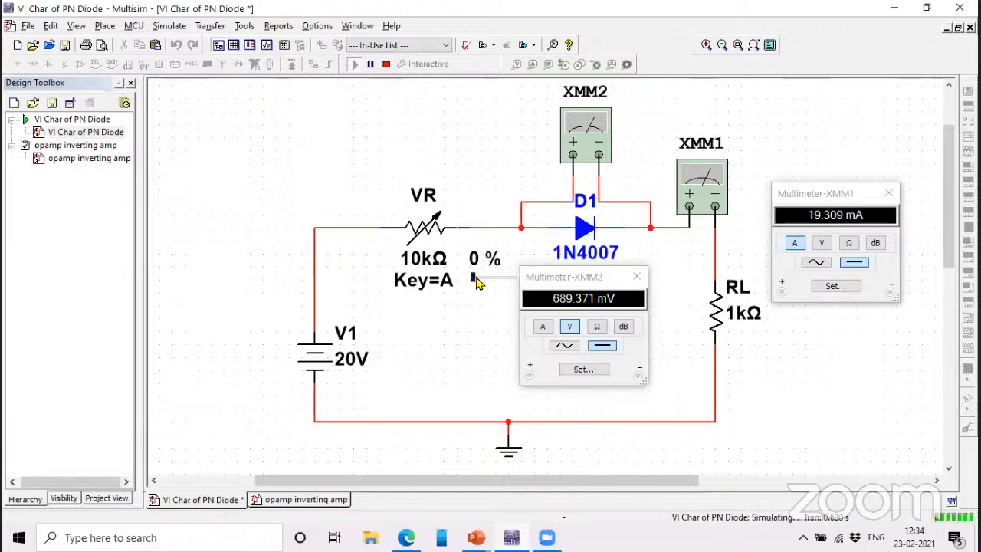
left_click_drag(474, 281, 503, 282)
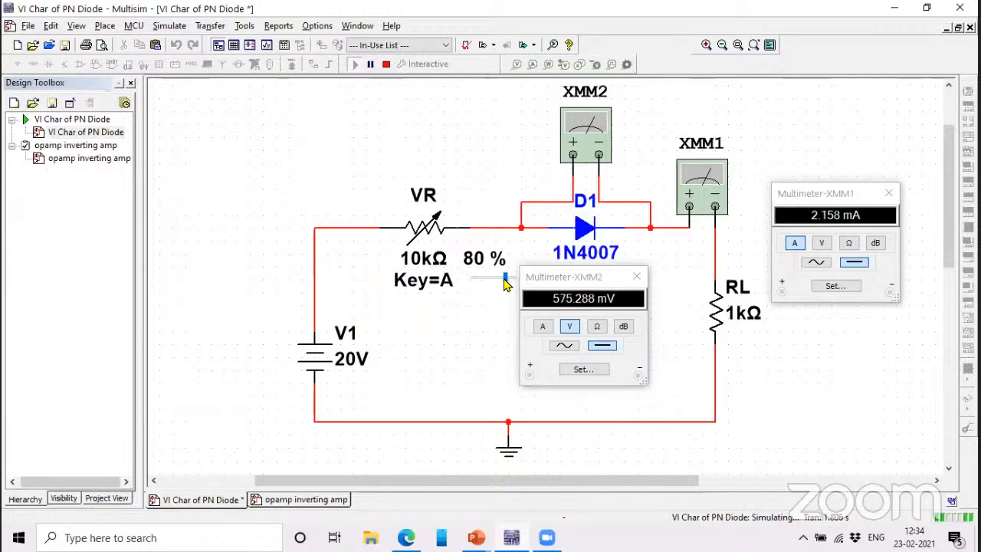
left_click_drag(505, 284, 511, 285)
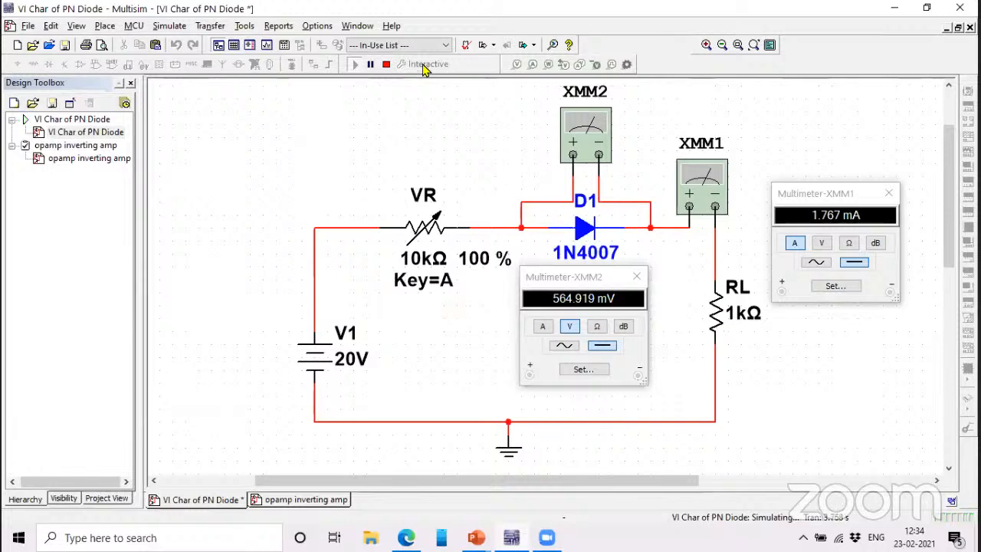
left_click(386, 63)
Step: Set the resistance of load resistor RL to 50 Ω and run the simulation again
left_click(715, 310)
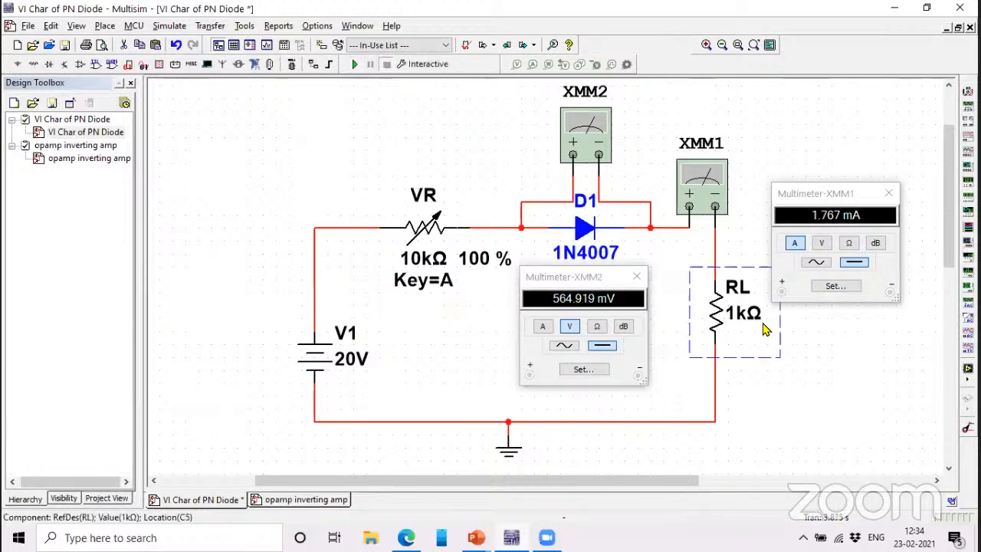
double_click(747, 316)
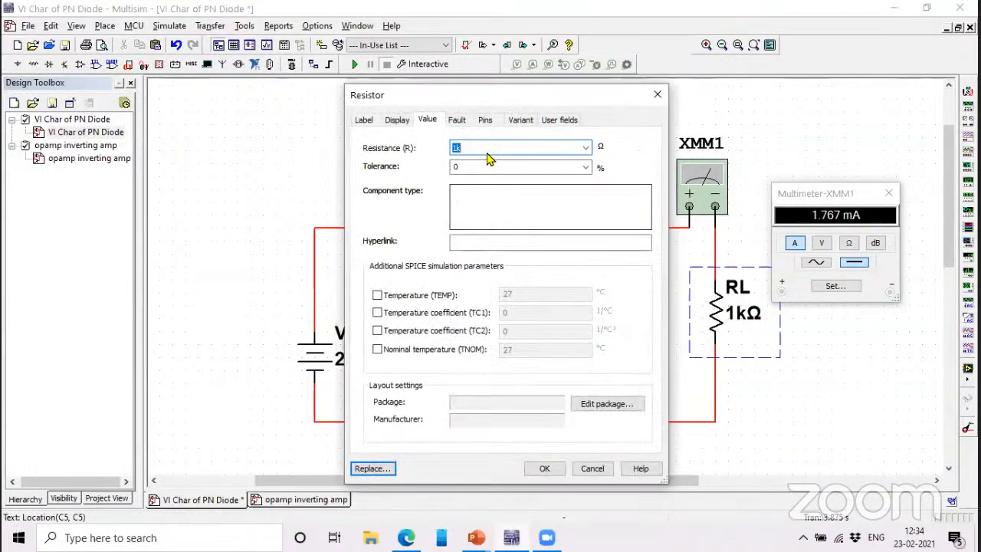
type("50")
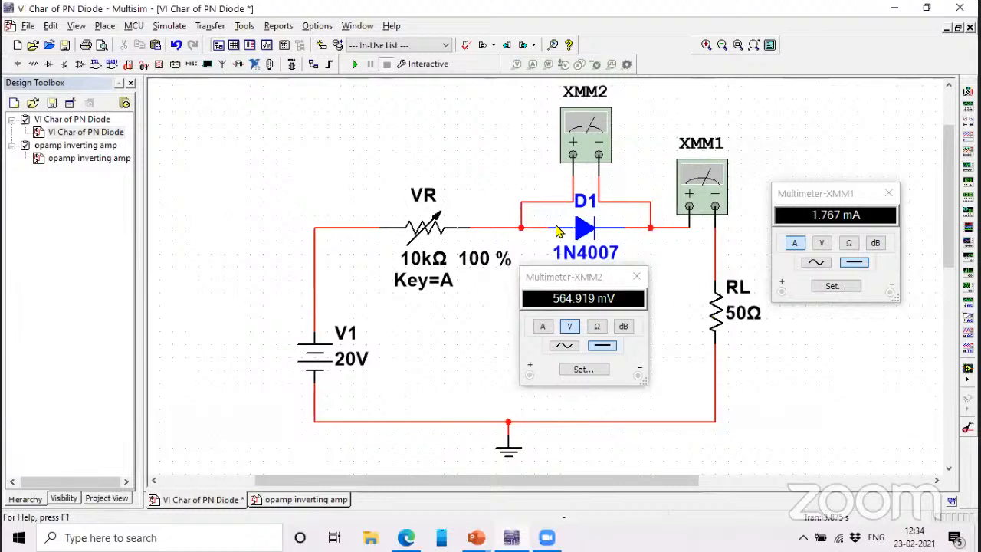
left_click(358, 65)
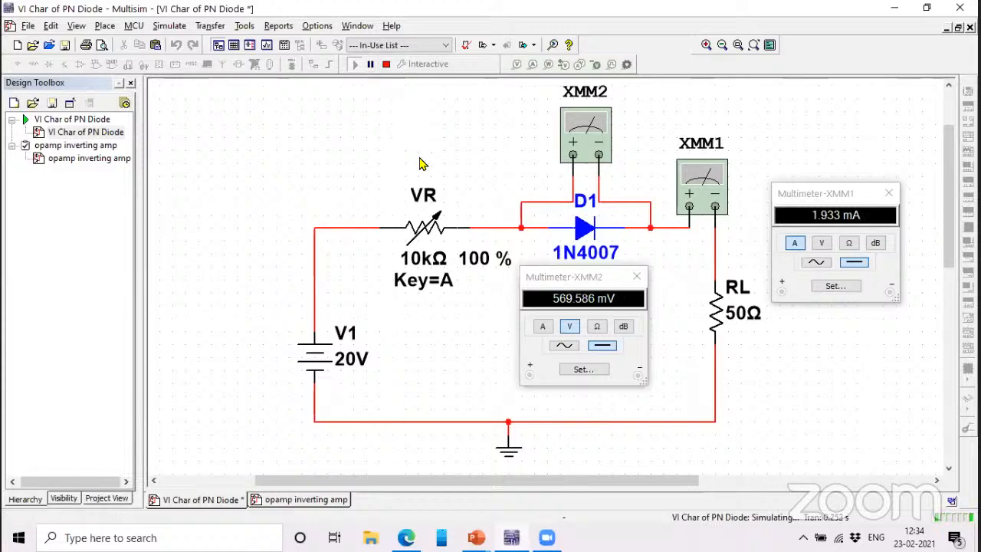
Step: Vary VR to 0 %, 40 %, 30 %, 25 % and back to 100 % while watching both multimeters, and stop the simulation
left_click_drag(509, 241, 460, 253)
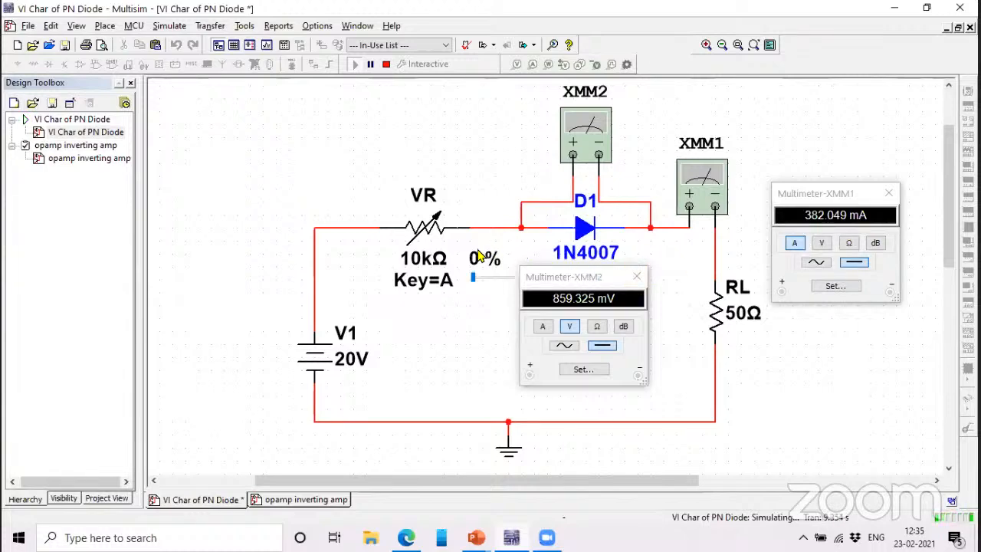
left_click_drag(474, 282, 492, 284)
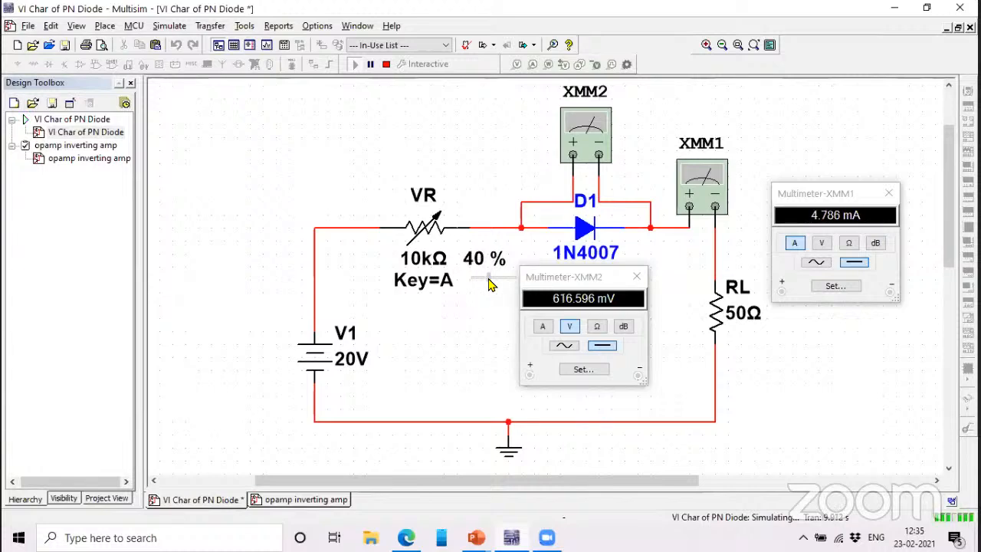
left_click_drag(490, 283, 486, 284)
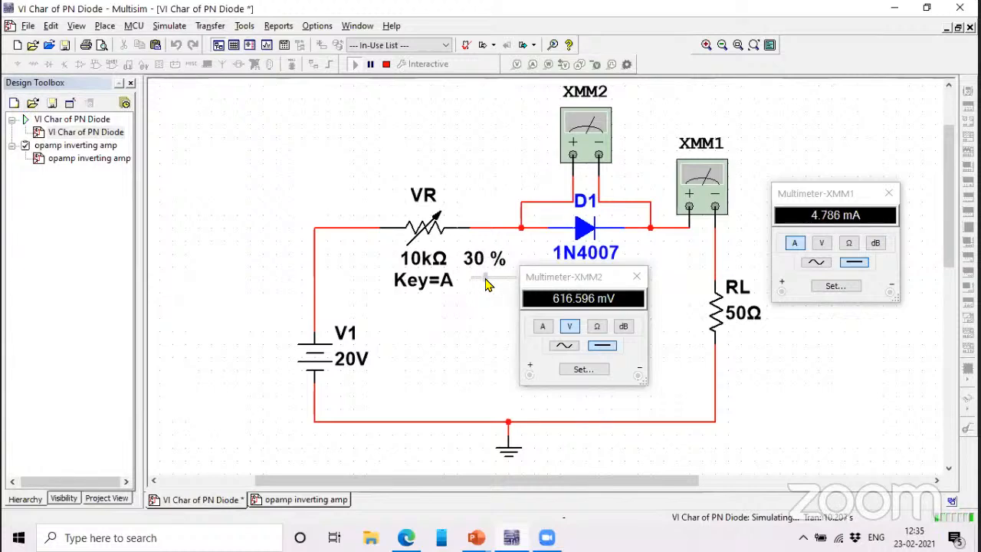
key("shift+a")
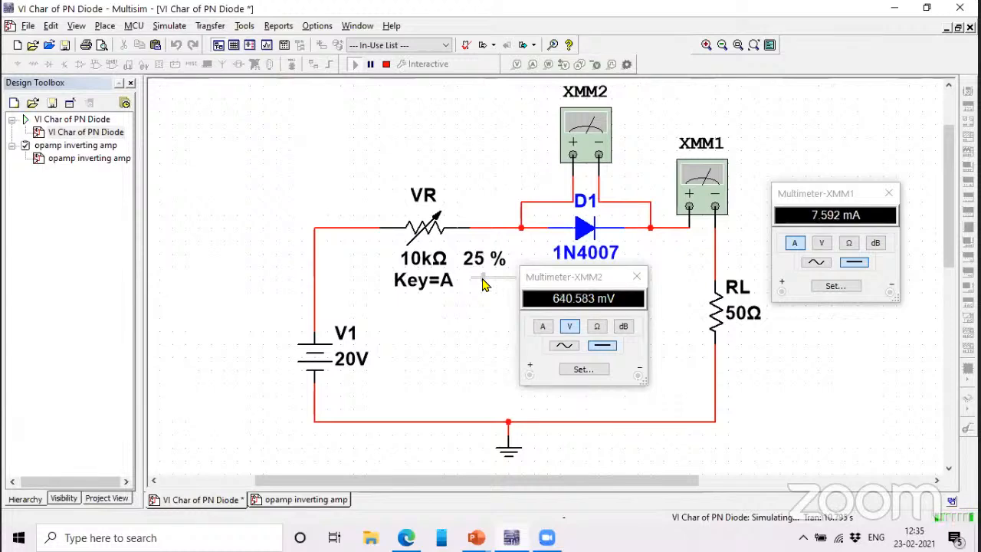
left_click_drag(482, 284, 513, 286)
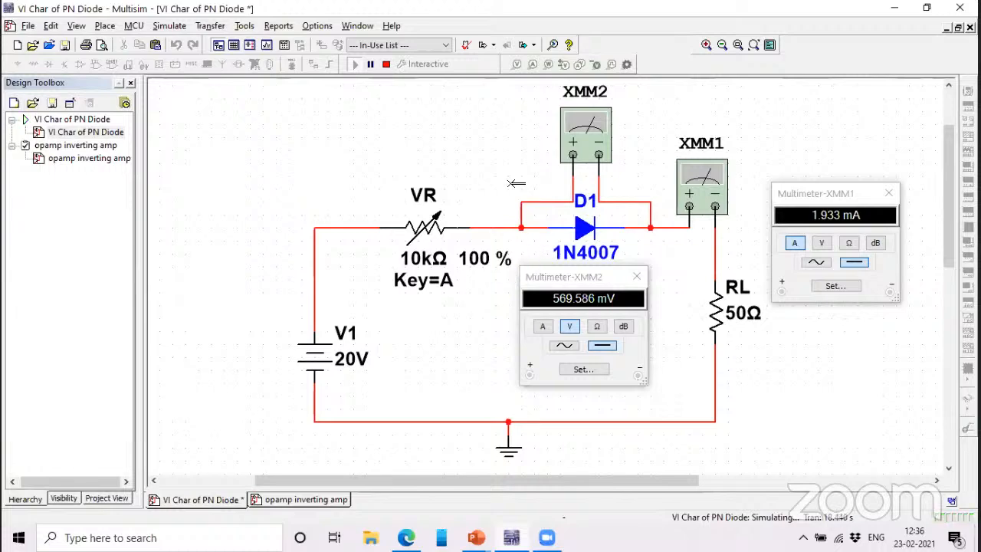
left_click(386, 64)
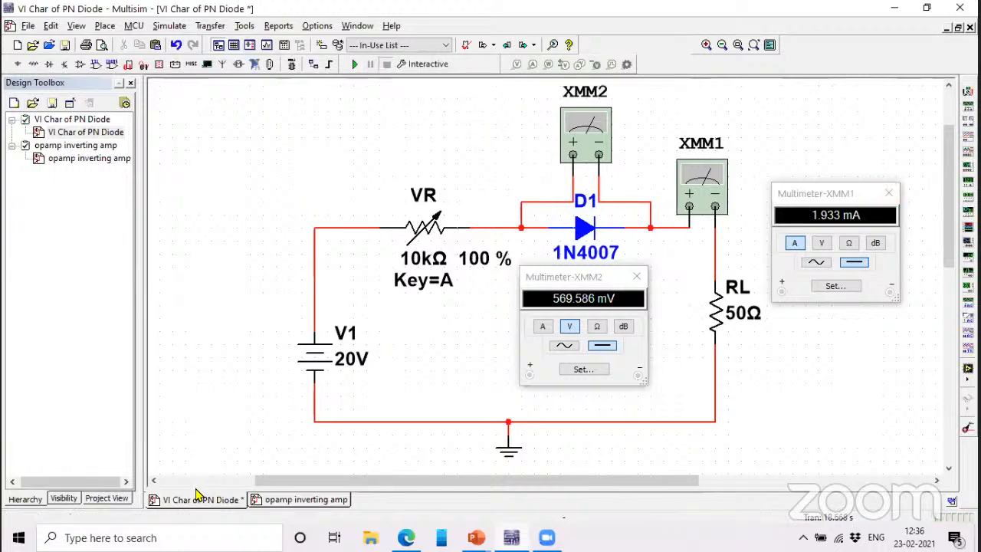
Step: Close the opamp inverting amp design and open the file Diode VI Char.ms14
mouse_move(278, 498)
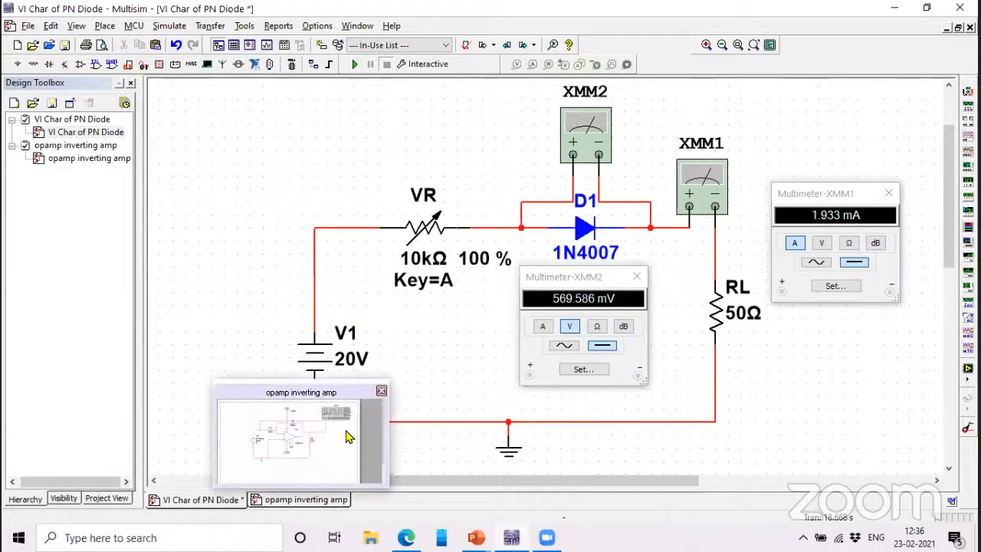
left_click(381, 391)
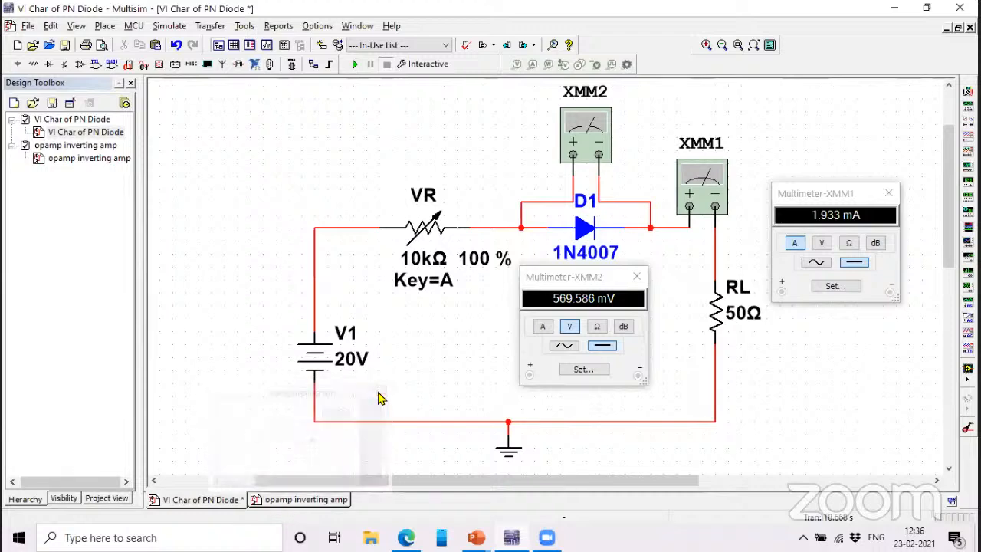
left_click(33, 44)
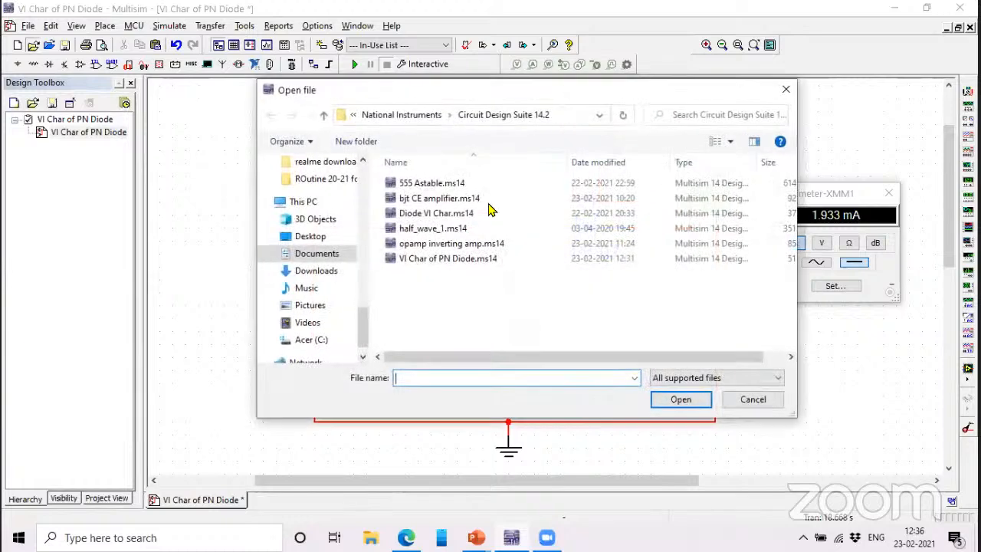
left_click(453, 212)
left_click(690, 399)
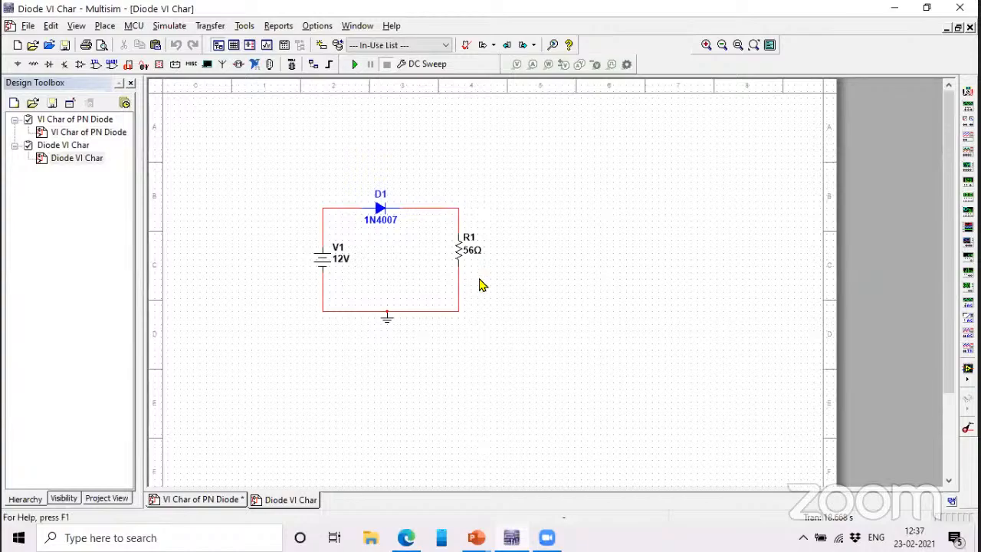
Step: Open the DC Sweep analysis settings for the diode circuit and review the start value, stop value and increment of source V1
scroll(479, 284, "up", 5)
left_click_drag(571, 481, 437, 486)
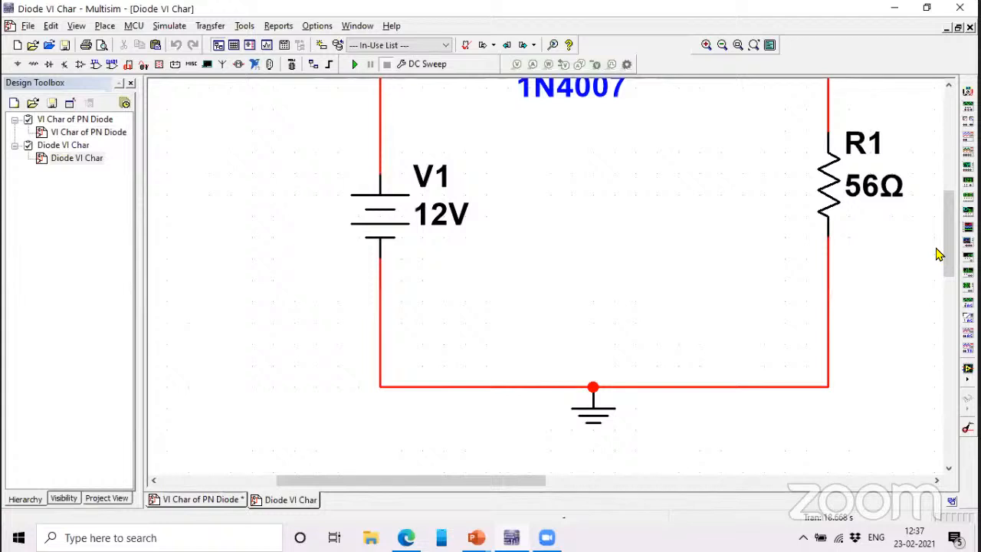
mouse_move(948, 251)
left_mouse_down()
mouse_move(950, 229)
mouse_move(948, 238)
left_mouse_up()
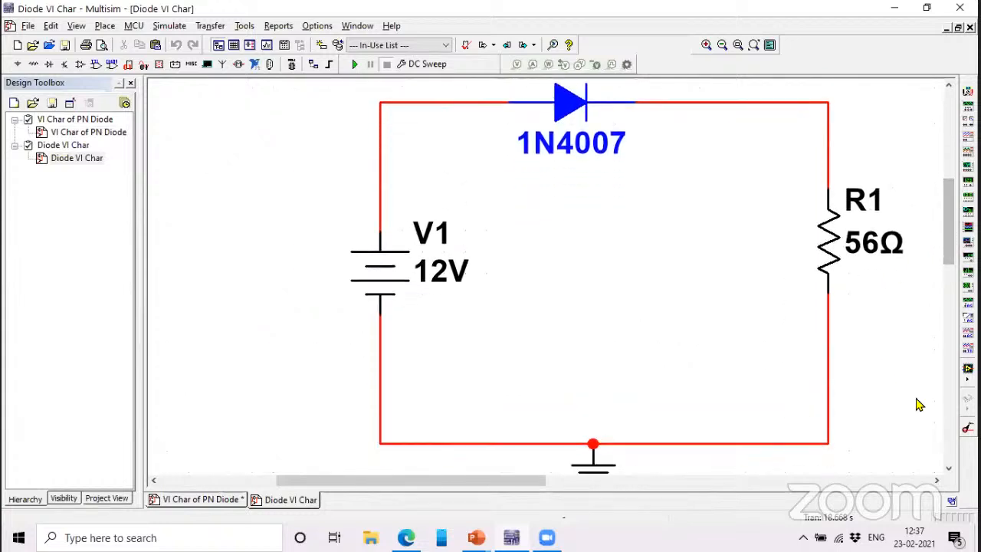
scroll(788, 363, "down", 2)
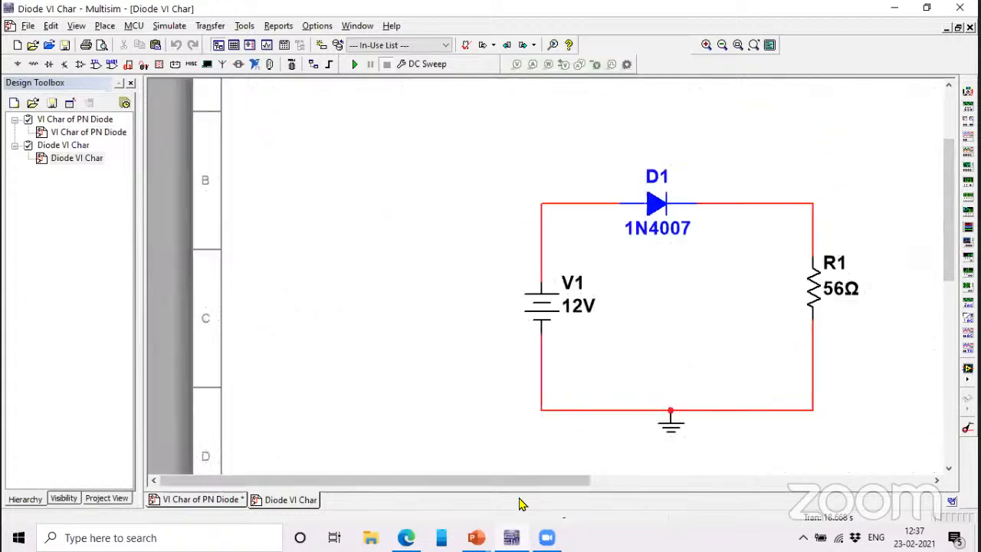
left_click_drag(539, 483, 610, 489)
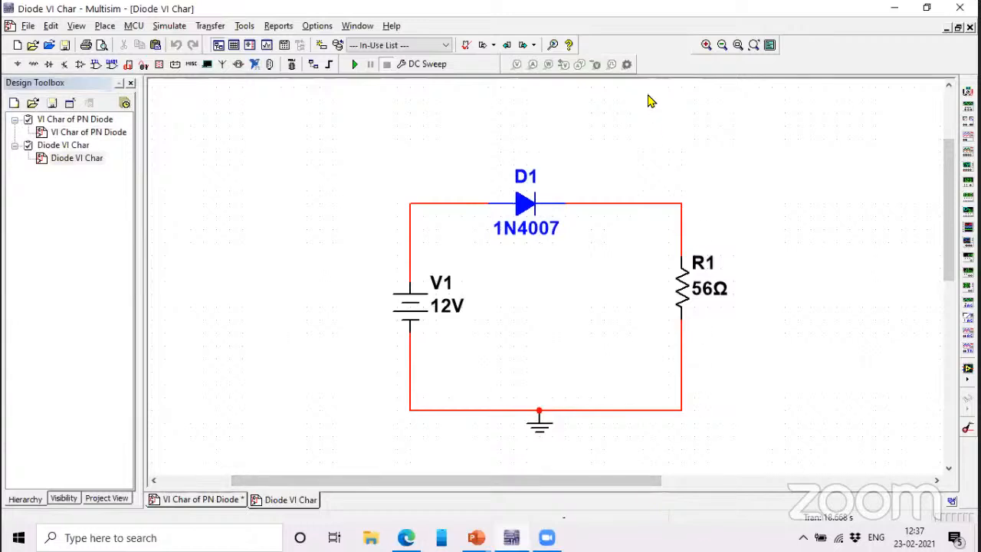
left_click(158, 29)
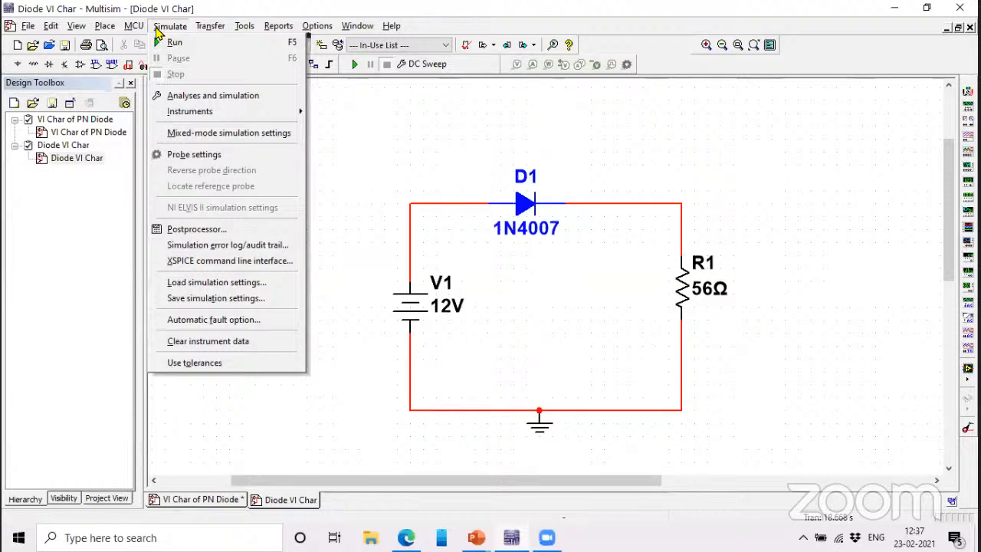
left_click(192, 103)
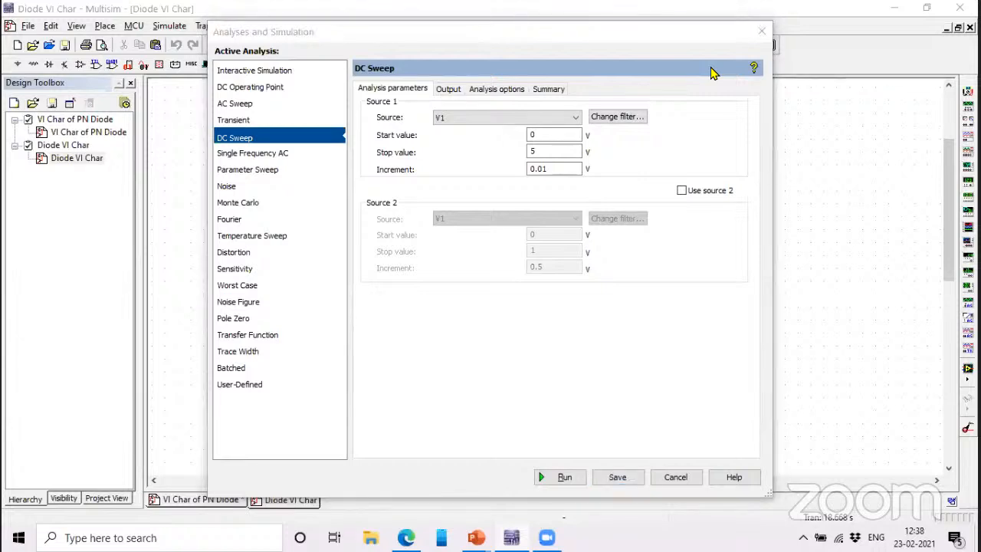
left_click(324, 34)
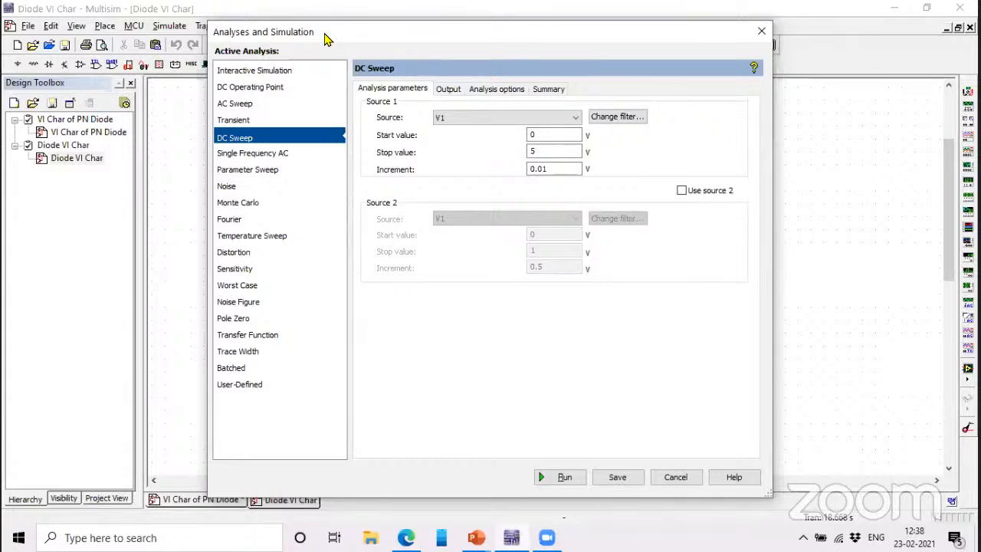
left_click_drag(324, 39, 401, 18)
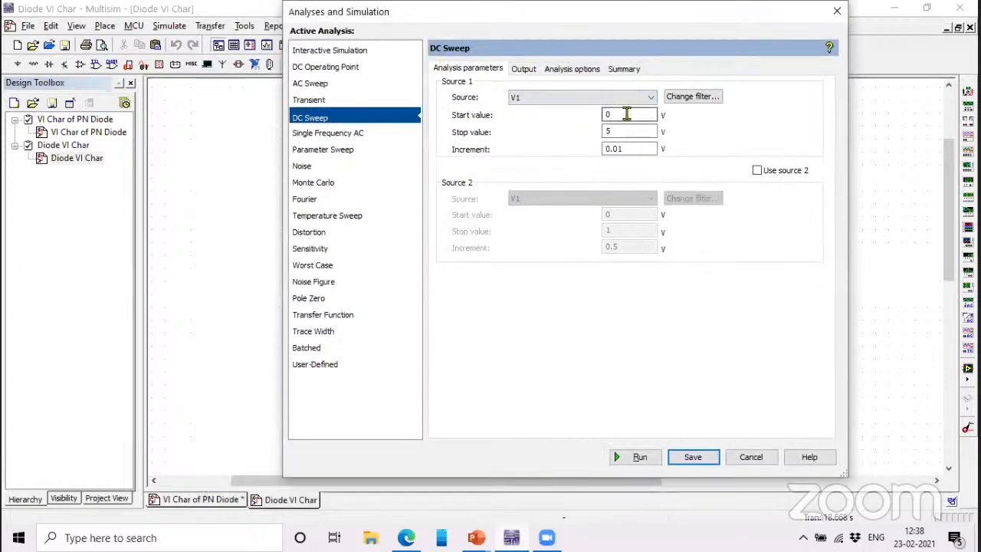
left_click(626, 132)
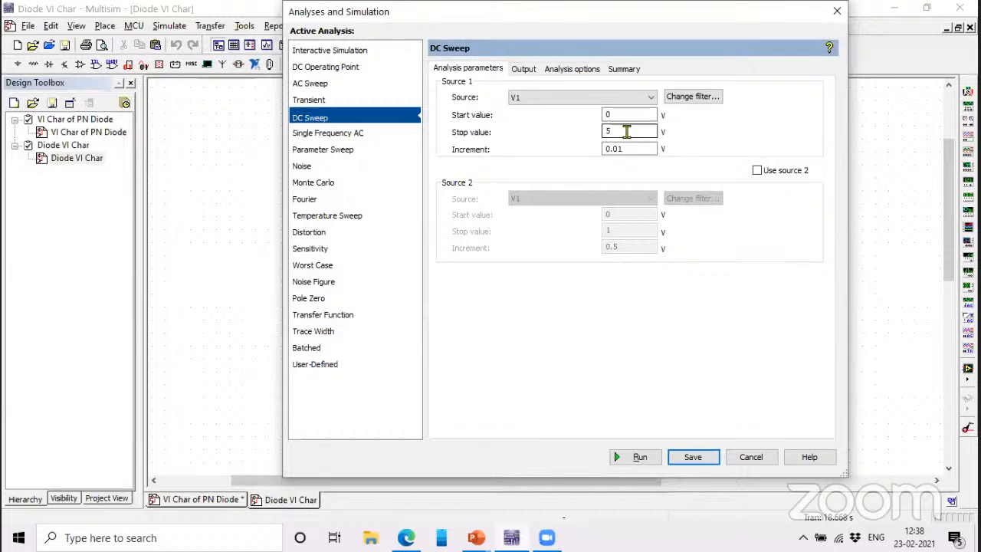
left_click(627, 149)
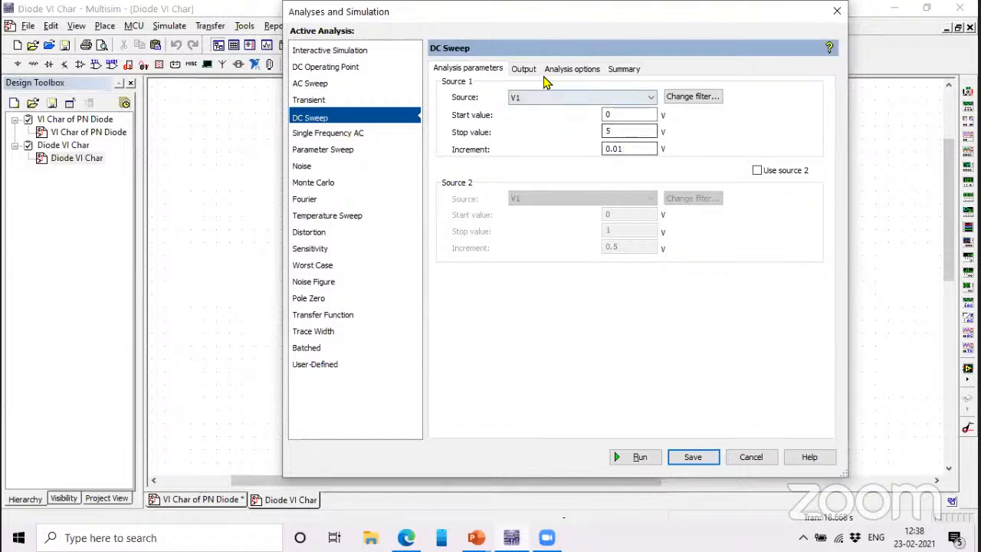
Step: Remove and re-add I(R1) as the selected output variable of the DC Sweep, and save the analysis settings
left_click(524, 68)
left_click(492, 117)
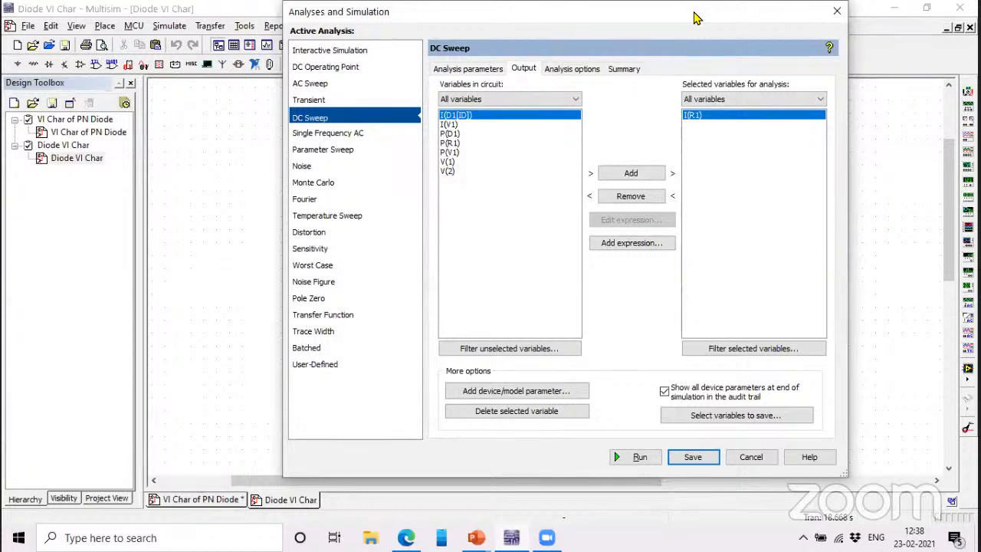
left_click_drag(693, 17, 684, 139)
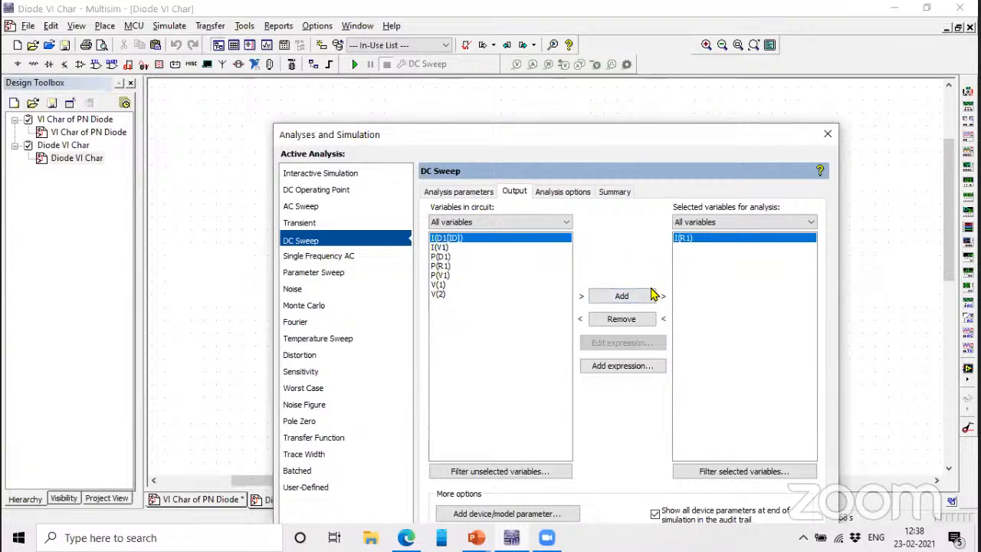
left_click(633, 324)
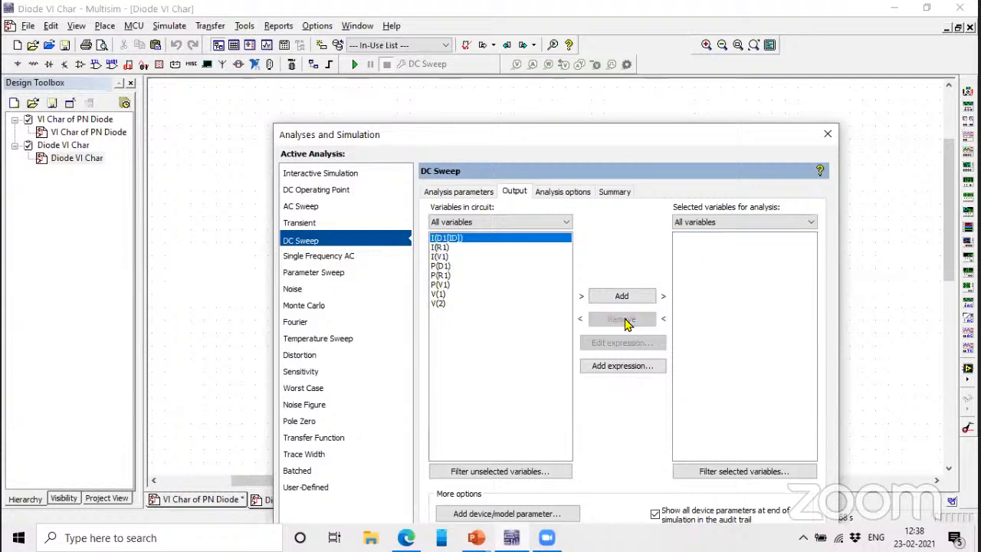
left_click(441, 248)
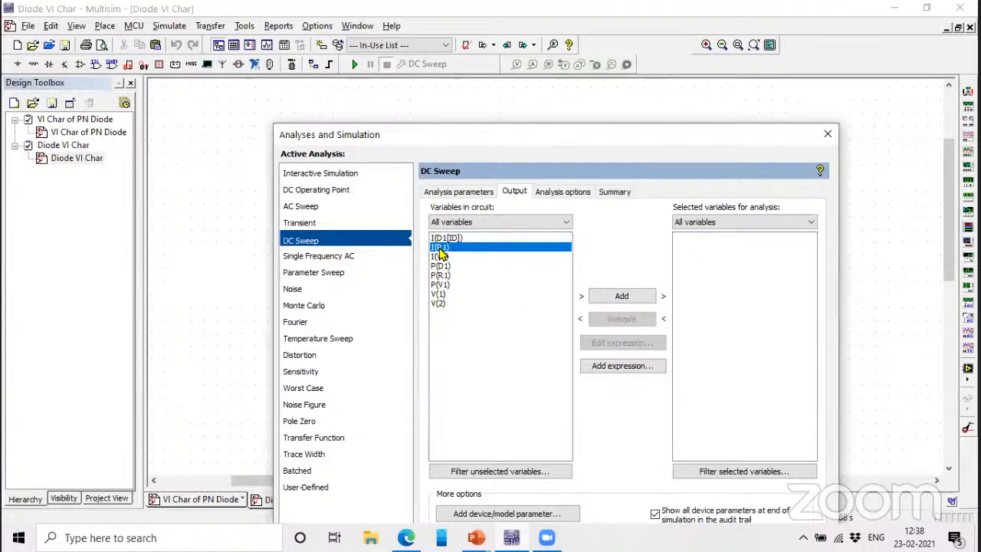
left_click(622, 298)
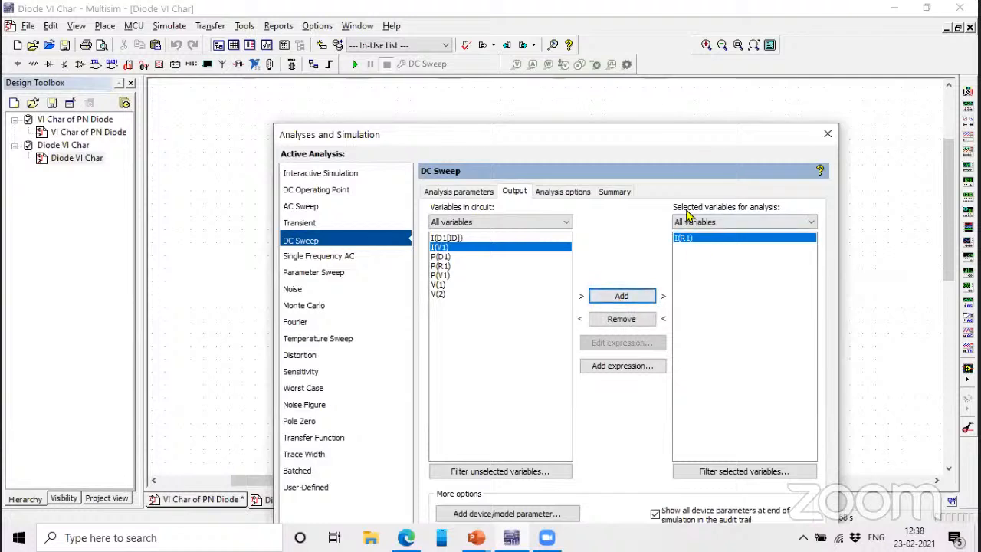
left_click_drag(681, 142, 677, 19)
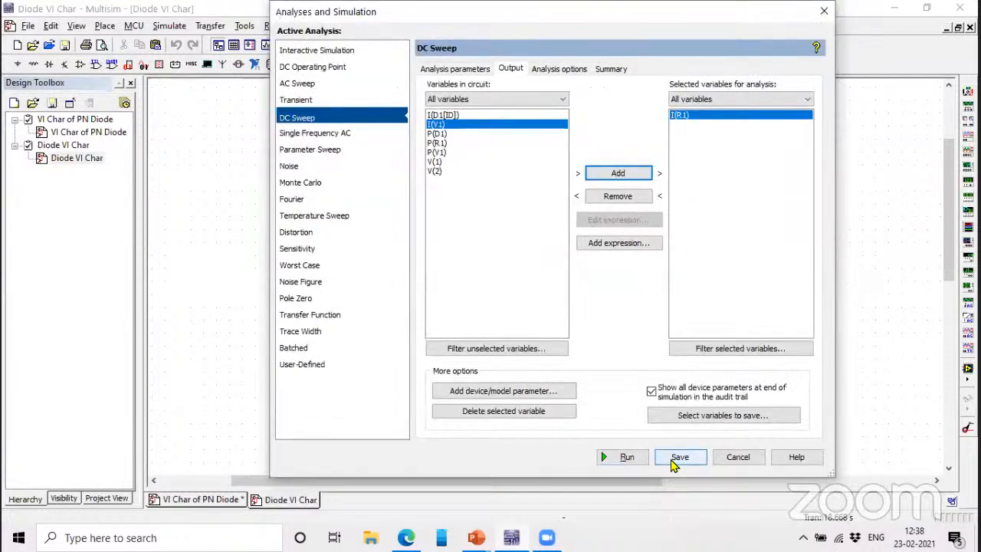
left_click(671, 461)
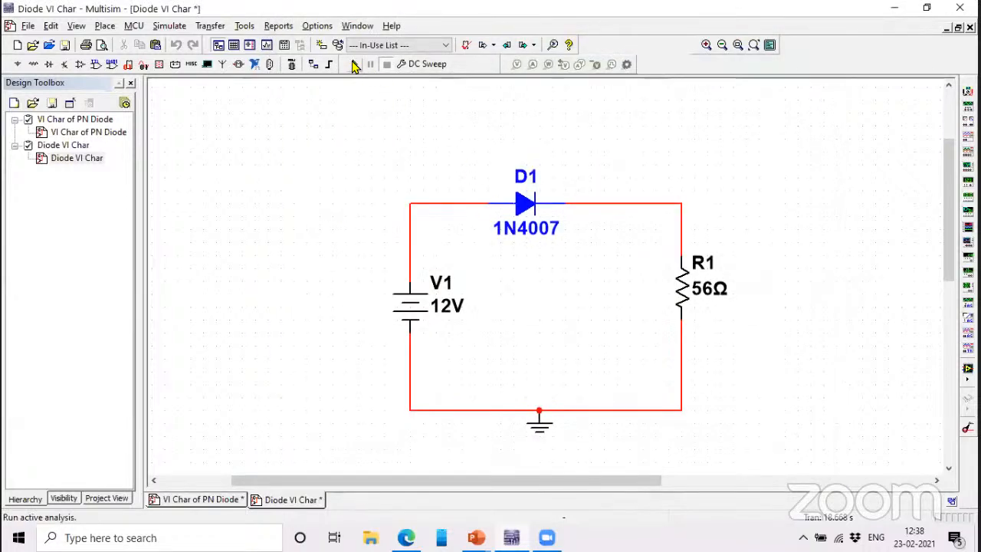
Step: Run the DC Sweep analysis and change the resulting graph's background from black to white
left_click(359, 65)
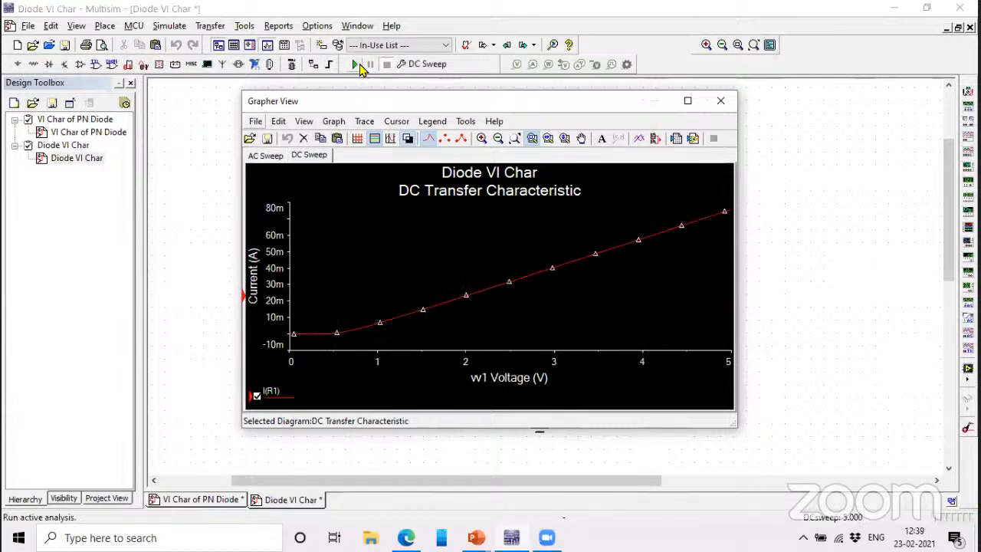
left_click(407, 138)
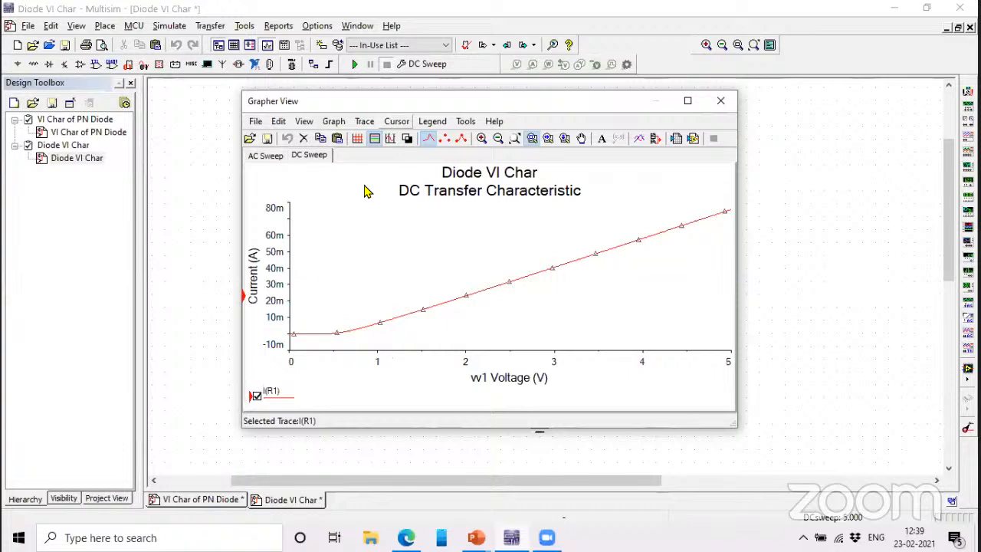
Step: Show the cursors on the I(R1) curve, move their readout clear of the graph, and place cursor 2 at about 618 mV
left_click(390, 140)
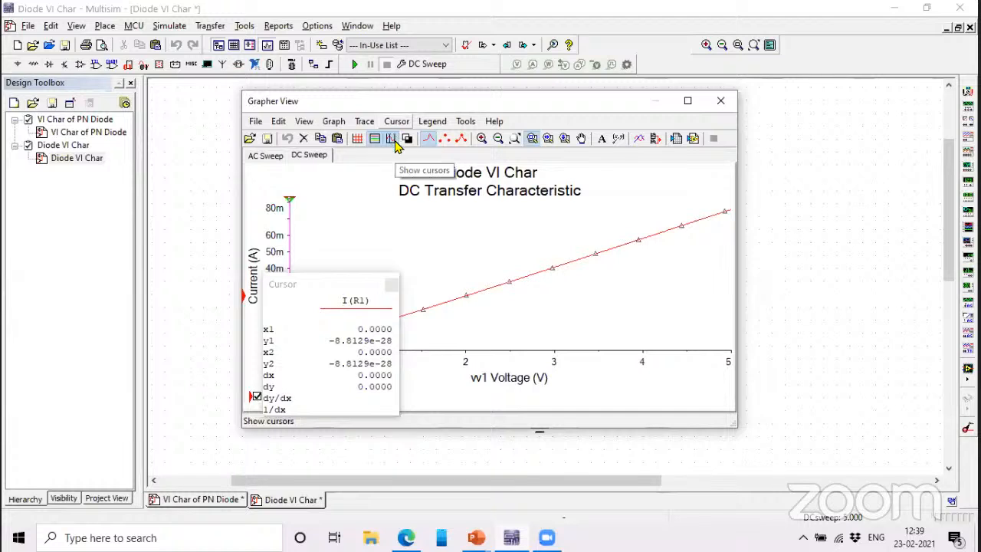
left_click(394, 144)
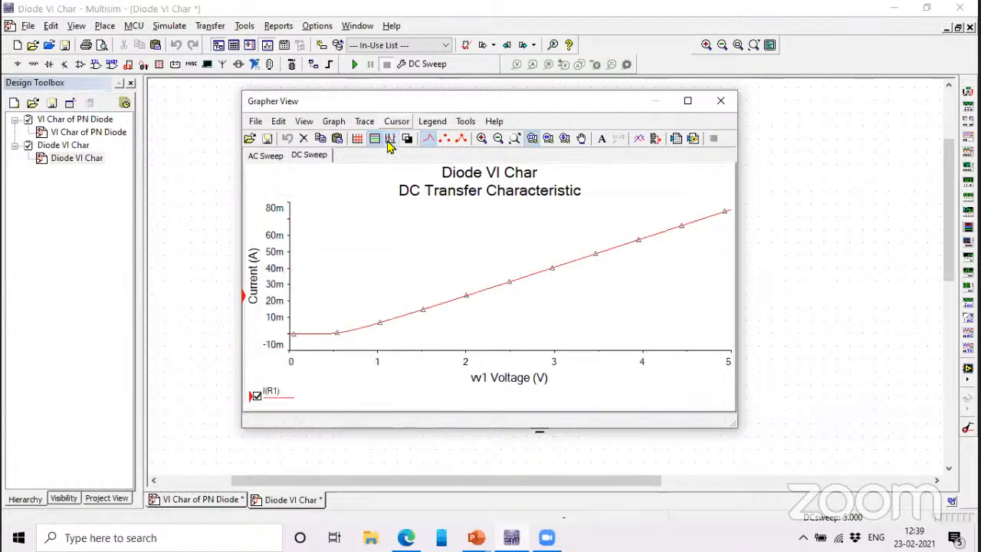
left_click(389, 144)
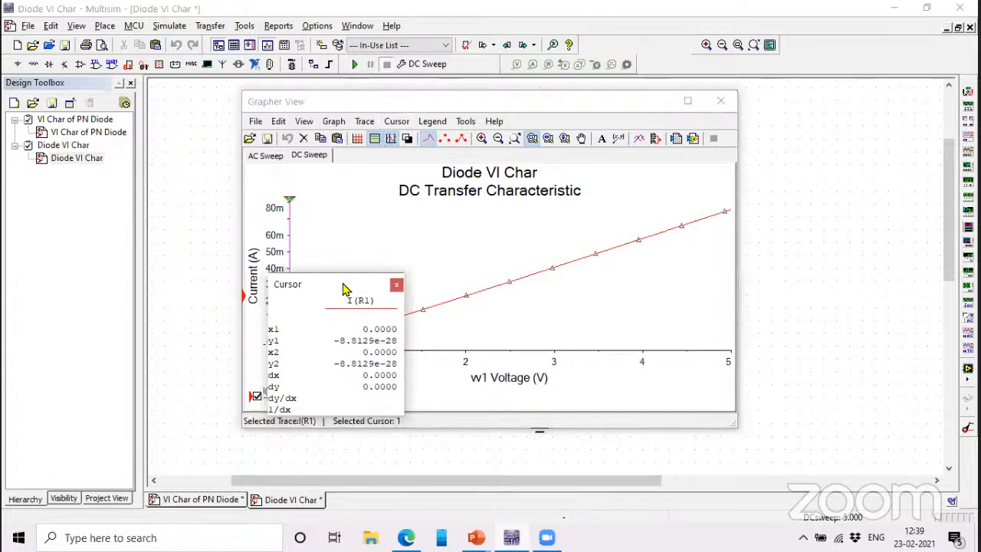
left_click_drag(343, 289, 784, 232)
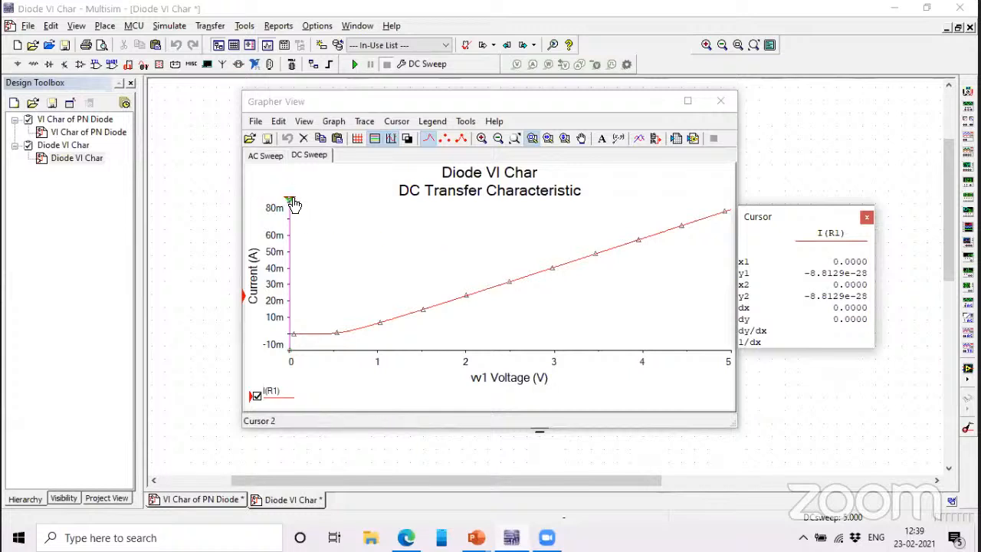
mouse_move(291, 200)
left_mouse_down()
mouse_move(345, 213)
mouse_move(332, 218)
left_mouse_up()
left_click(331, 201)
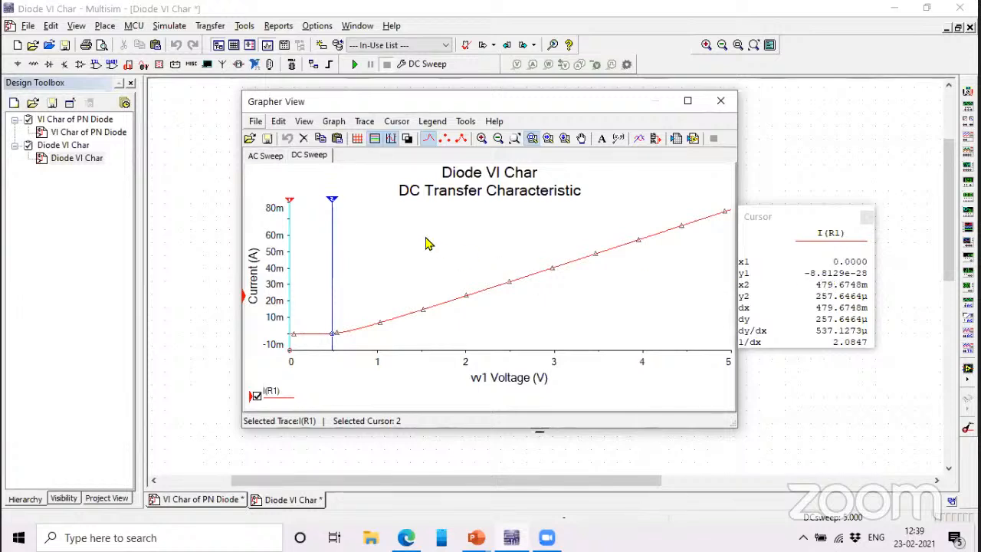
left_click_drag(332, 205, 345, 206)
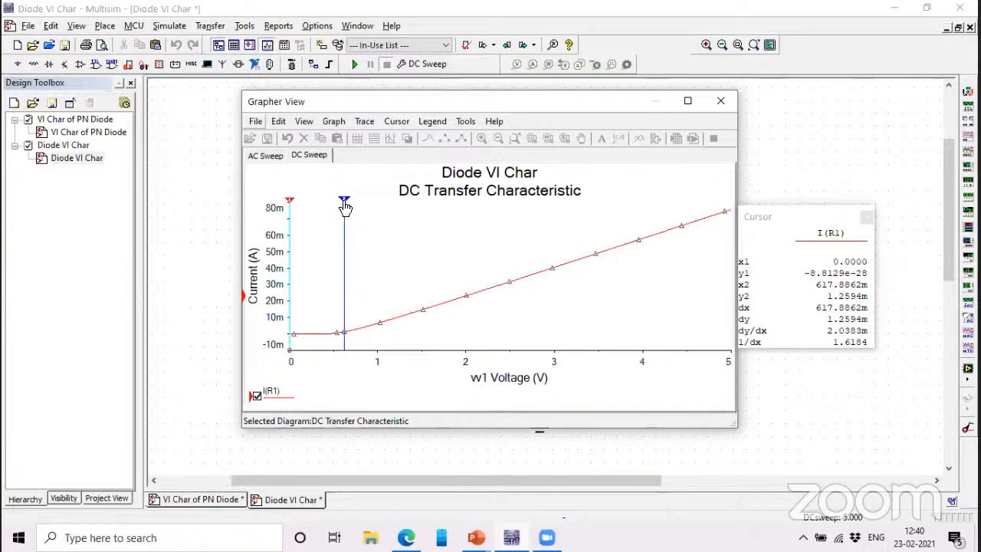
Step: Move cursor 2 along the I(R1) curve to about 724 mV and on to about 2.43 V, and close the graph window
left_click_drag(345, 207, 354, 210)
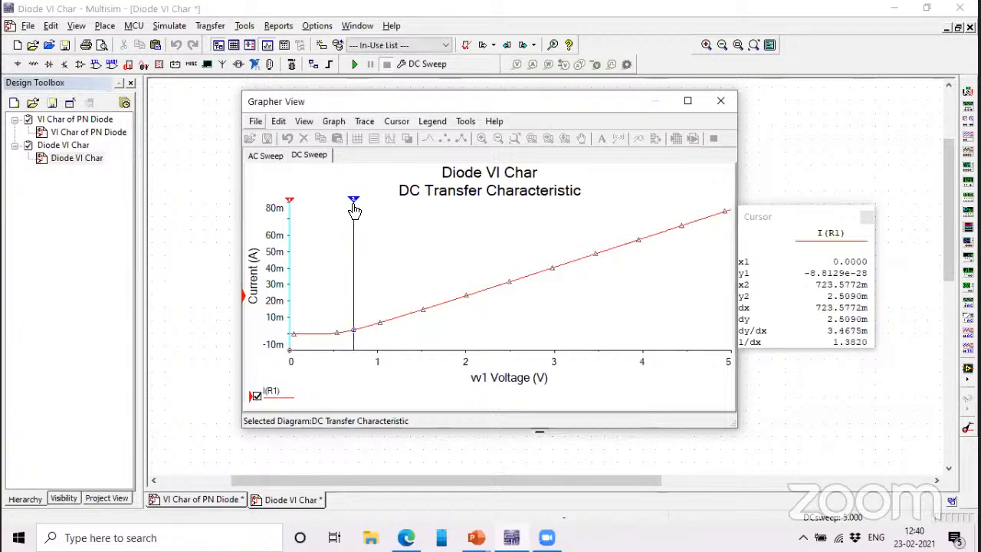
left_click(352, 278)
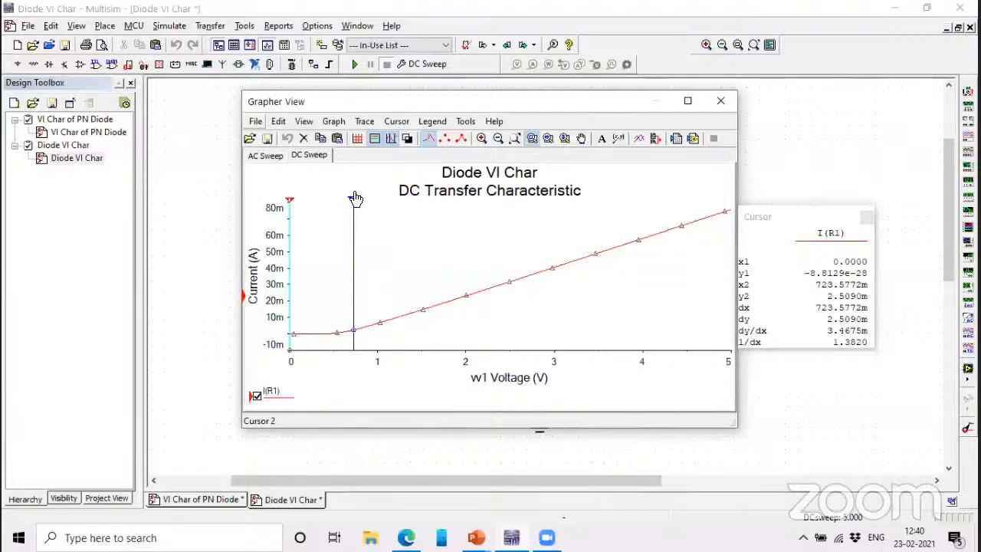
left_click_drag(355, 198, 381, 205)
left_click_drag(381, 206, 504, 192)
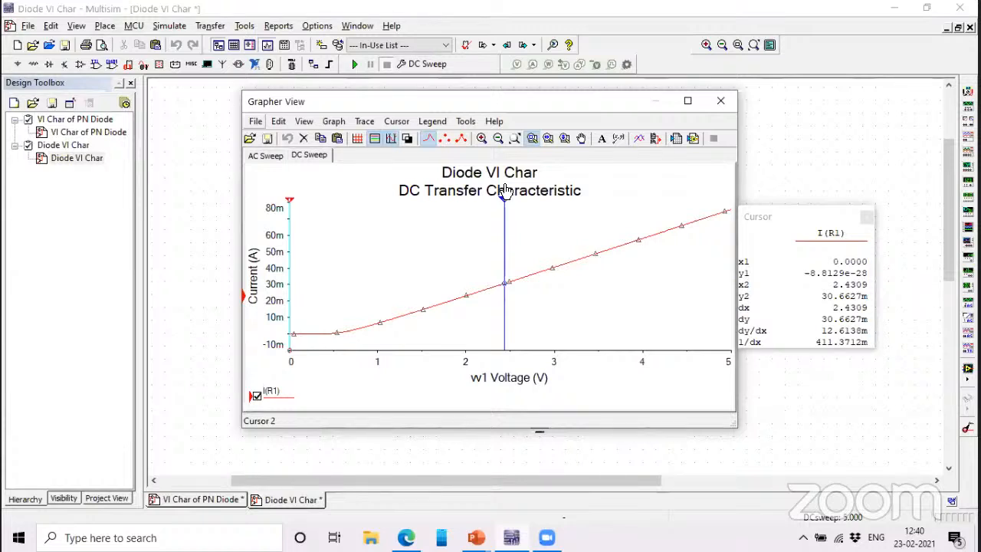
left_click(721, 100)
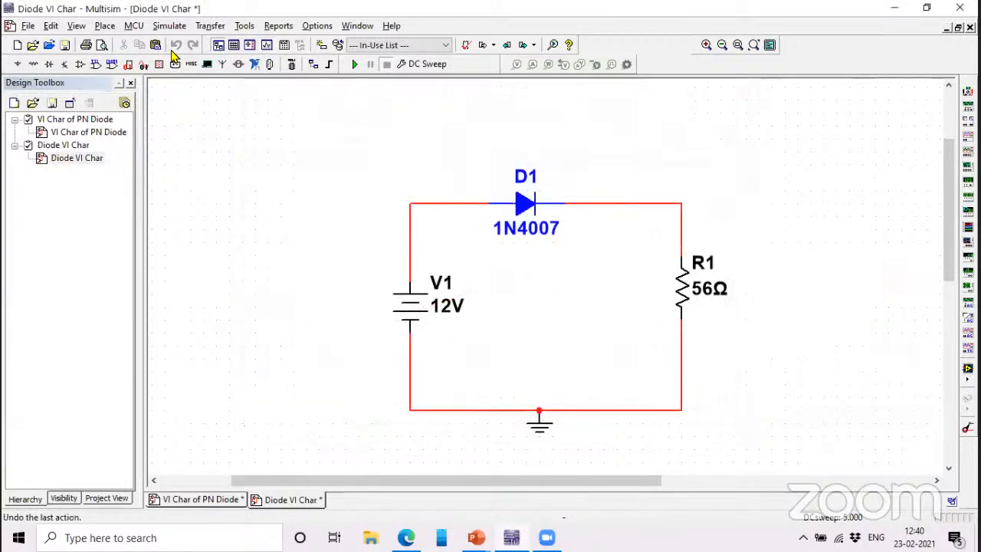
Step: Add V(1) to the DC Sweep's output variables alongside I(R1) and save the analysis settings
left_click(170, 25)
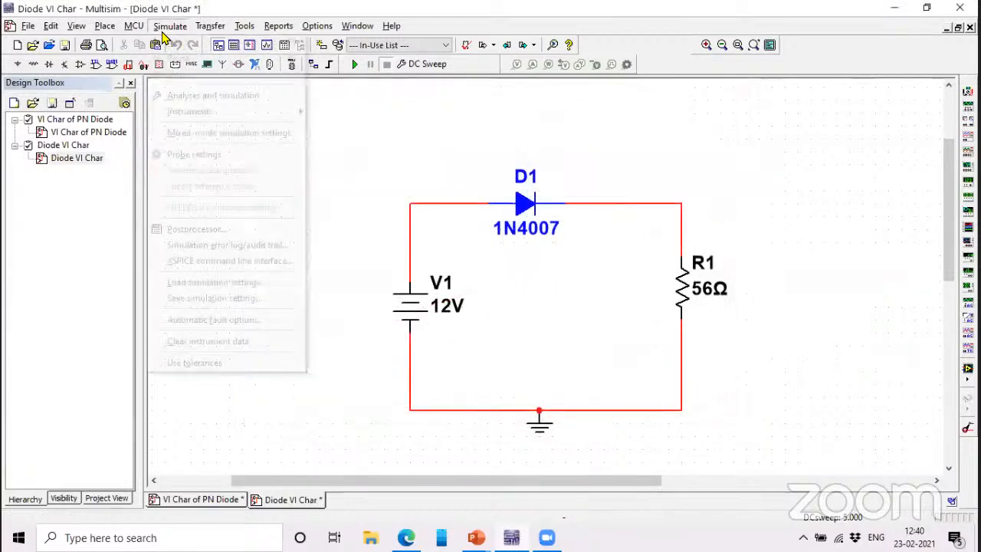
left_click(203, 95)
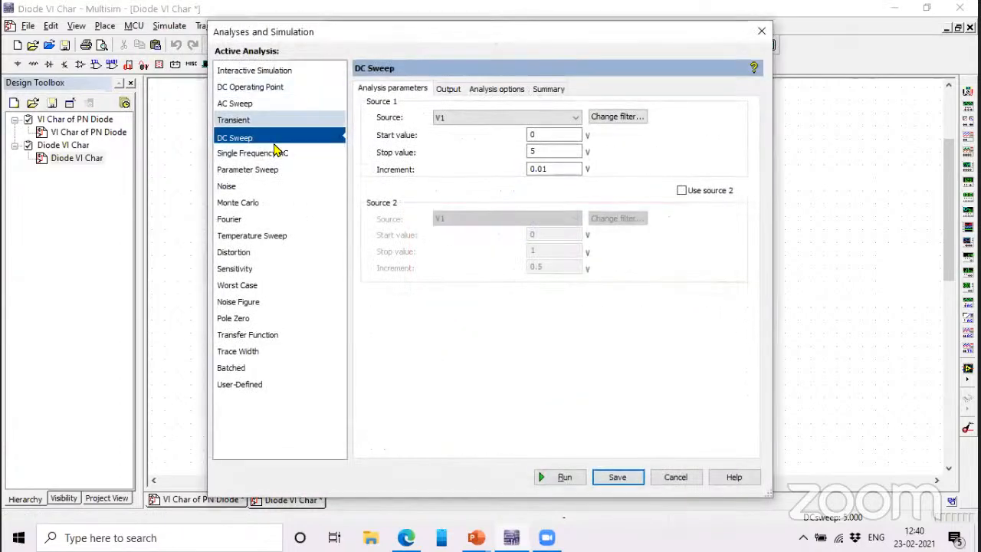
left_click(525, 119)
left_click(525, 119)
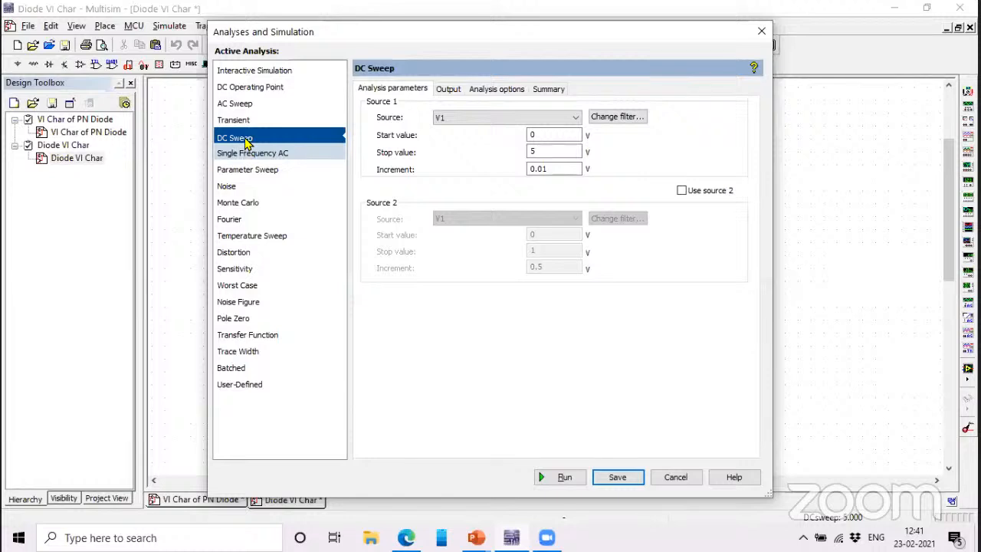
left_click(445, 90)
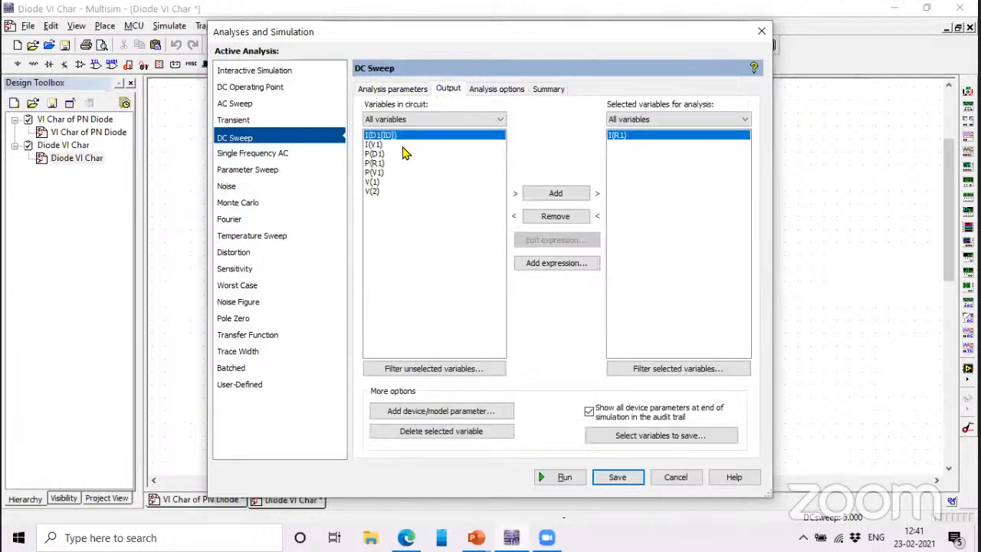
left_click(374, 181)
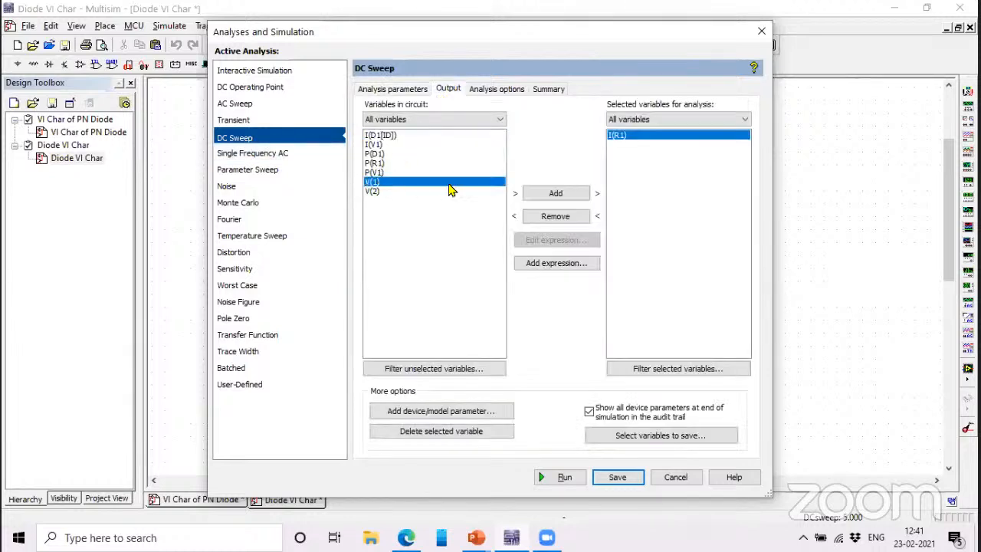
left_click(557, 196)
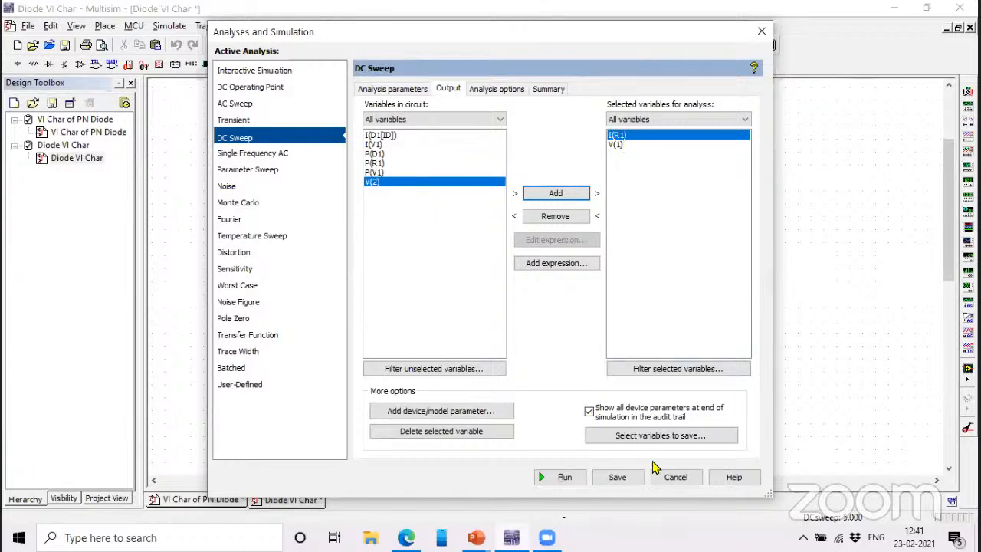
left_click(617, 477)
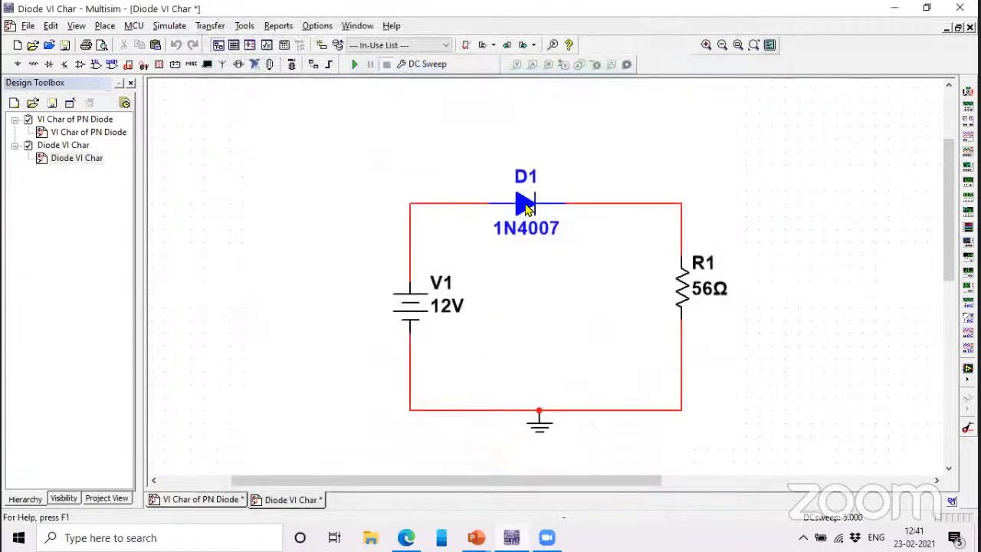
Step: Run the DC Sweep analysis, move the cursor readout off the curves, and select the V(1) trace
left_click(355, 64)
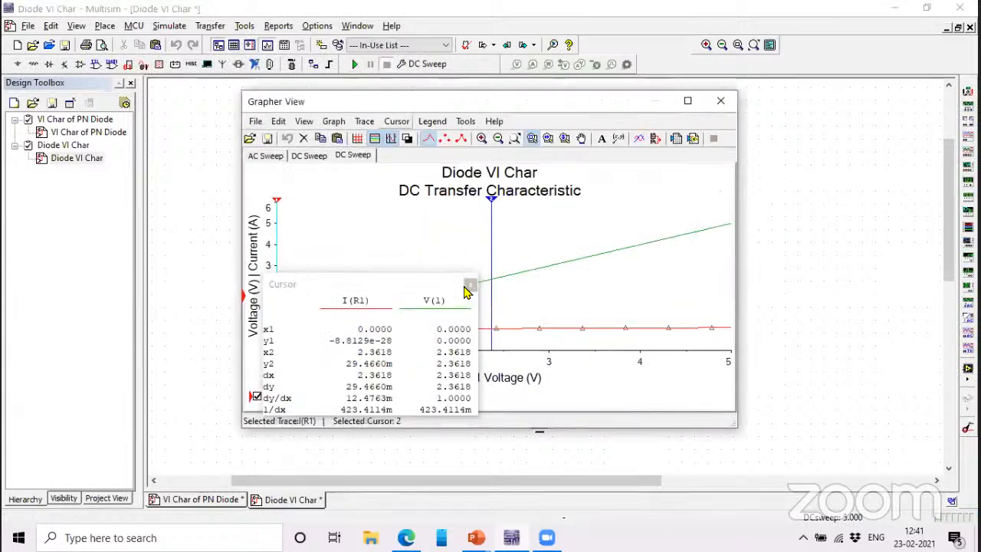
left_click(420, 286)
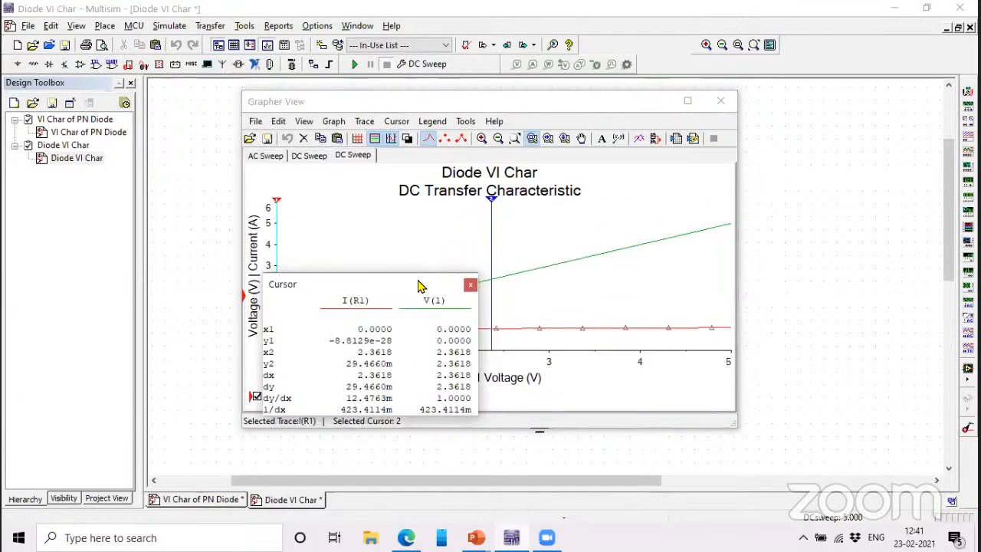
left_click_drag(421, 286, 840, 233)
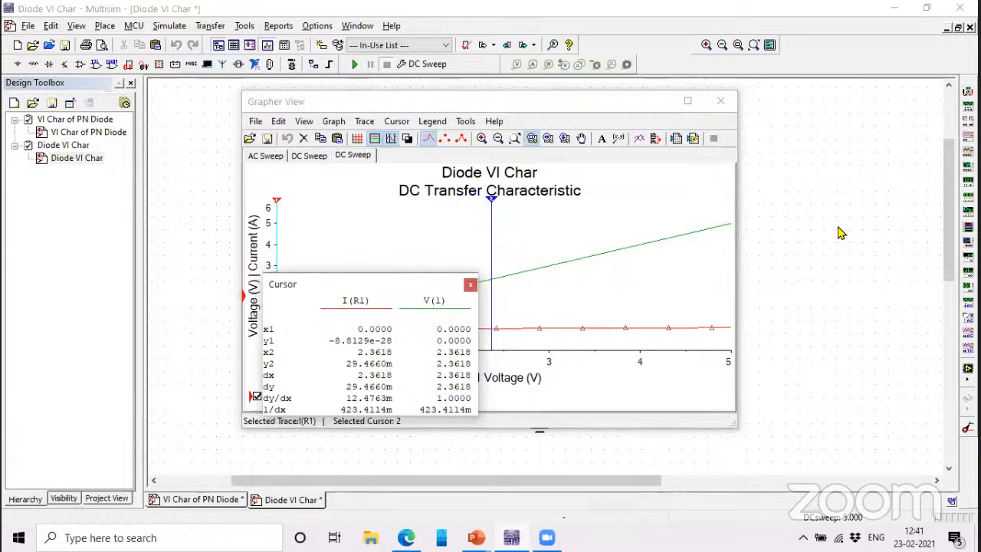
left_click(559, 271)
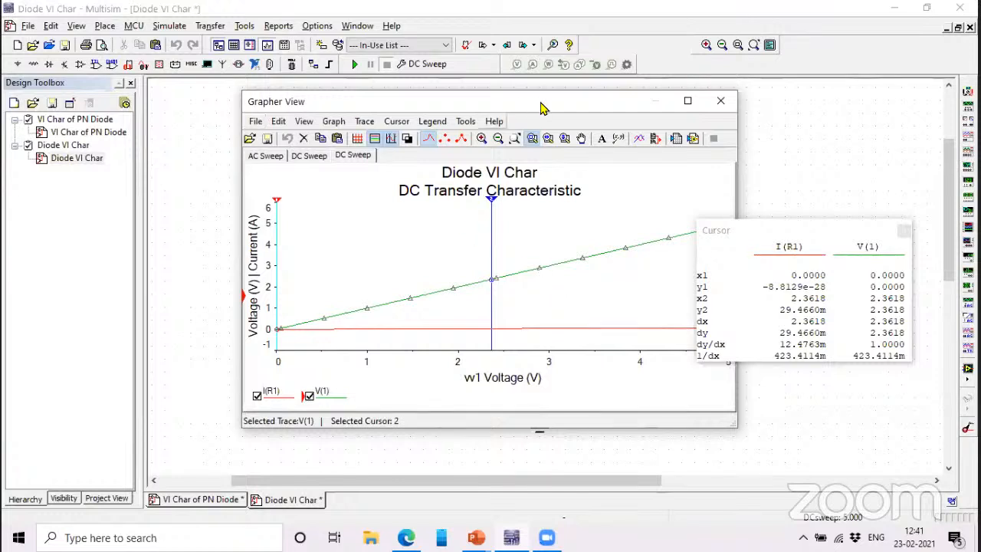
Step: Move the graph window aside and back over the circuit, place cursor 2 at about 4.11 V, and close the cursor readout
left_click_drag(540, 107, 925, 134)
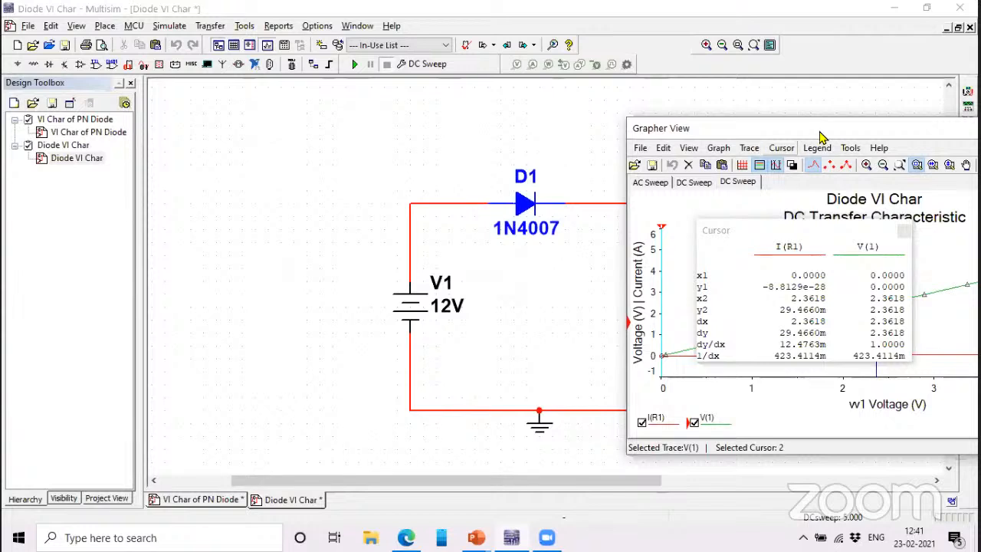
left_click_drag(820, 135, 438, 116)
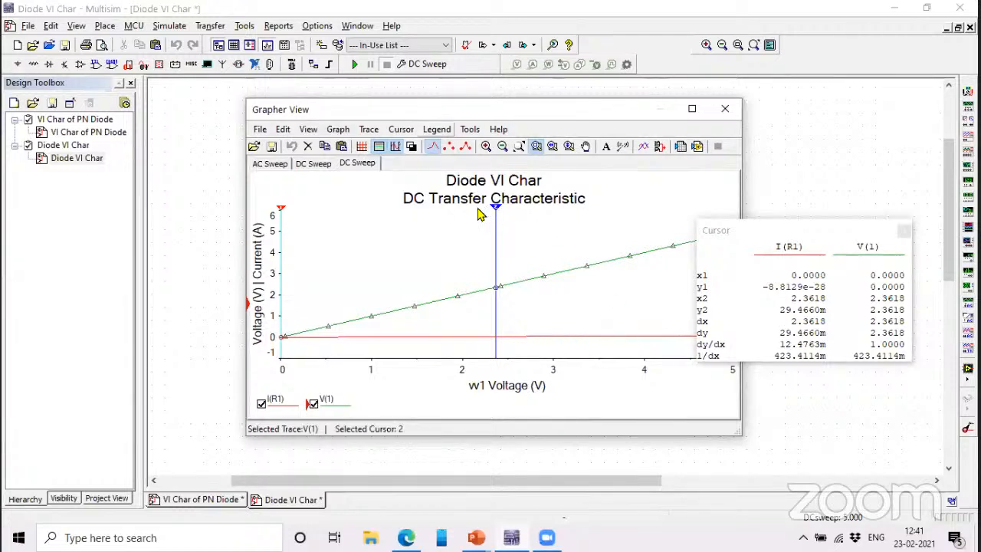
left_click_drag(499, 214, 654, 212)
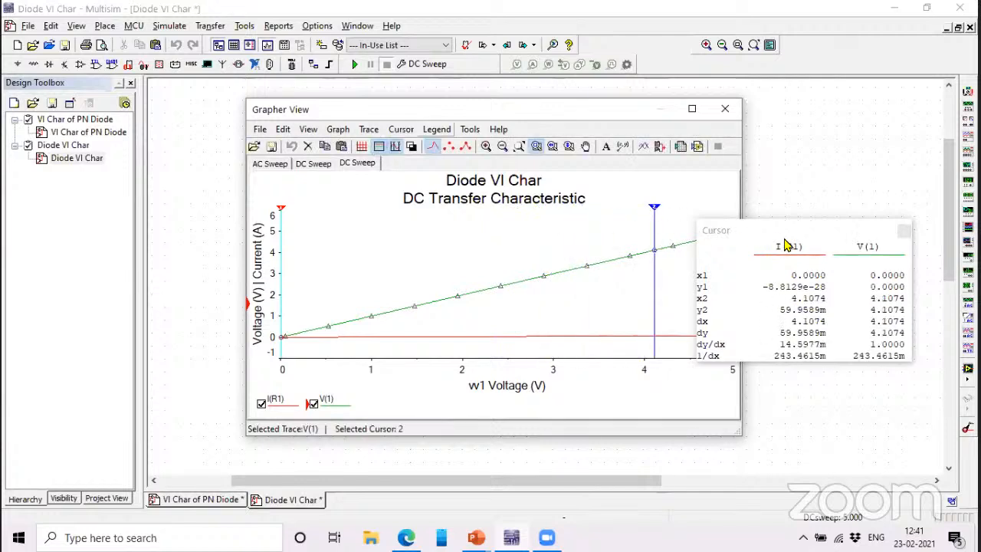
left_click(902, 232)
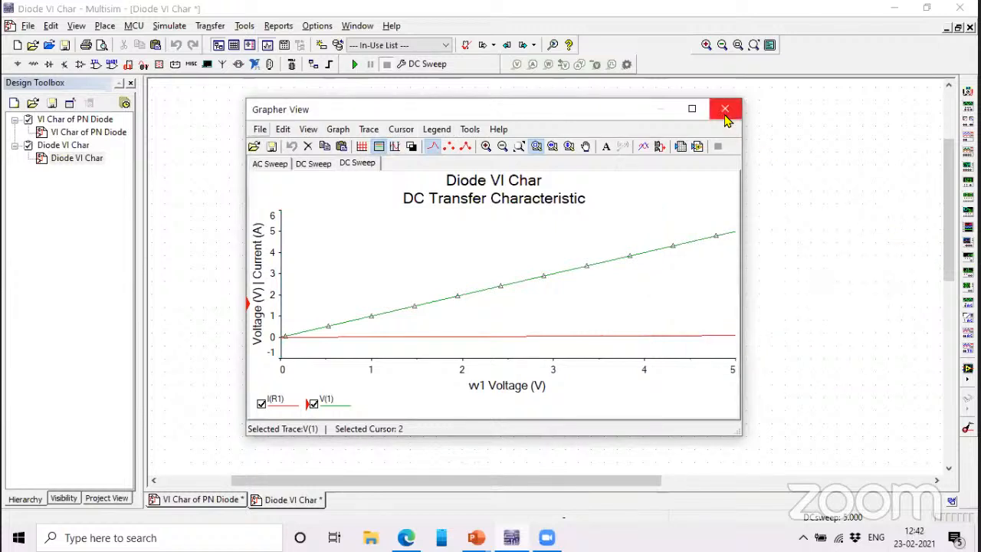
Step: Return to the graph showing only I(R1), and review the DC Sweep's source and output variables without saving
left_click(316, 166)
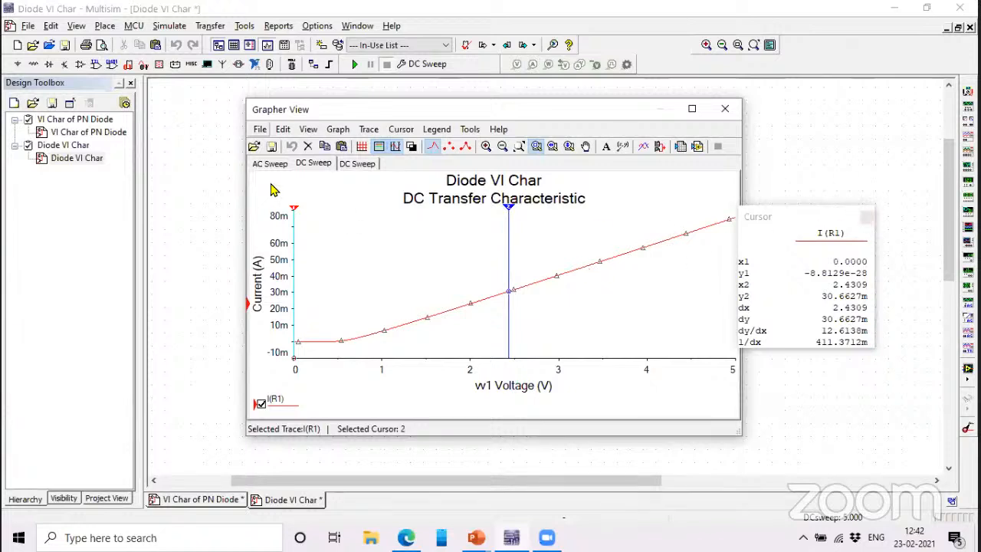
left_click(168, 25)
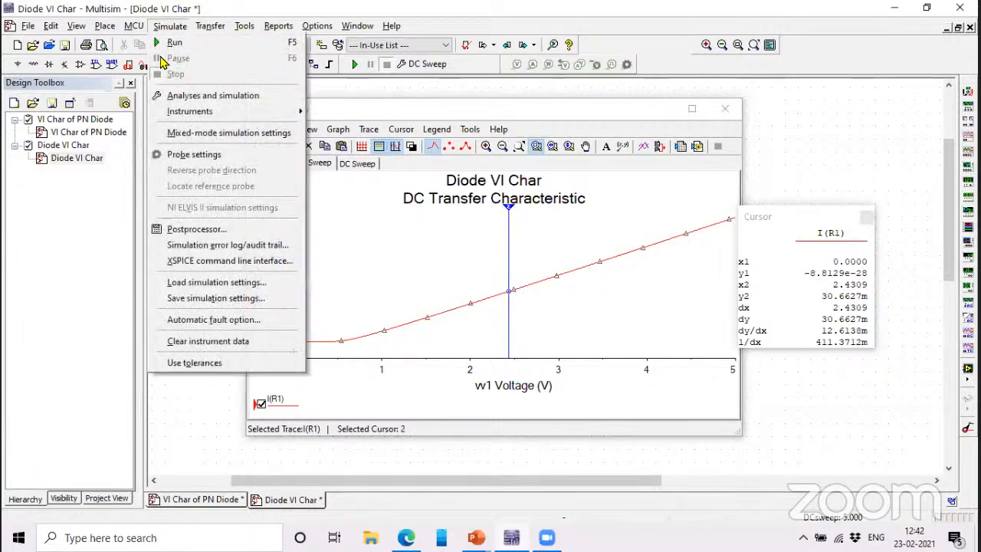
left_click(187, 97)
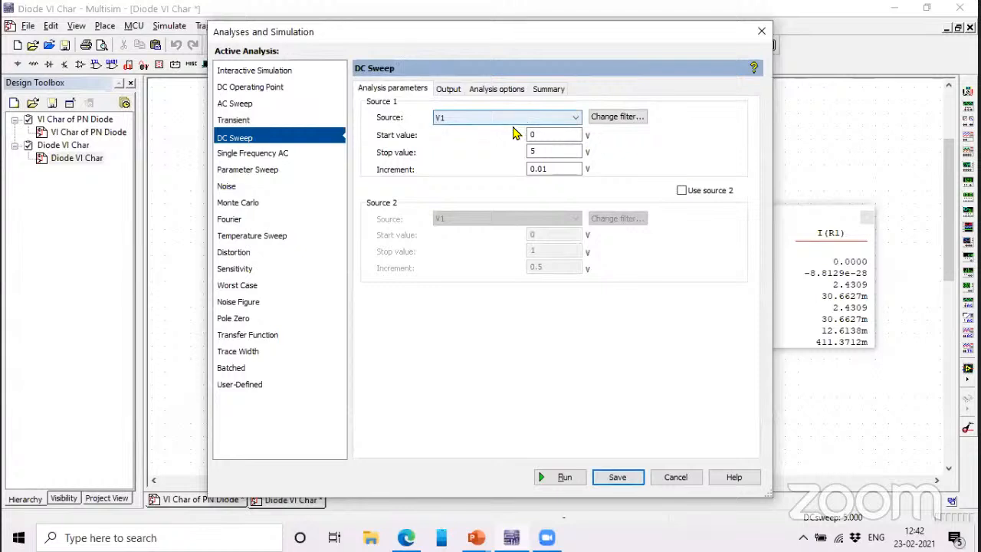
left_click(470, 123)
left_click(470, 125)
left_click(449, 89)
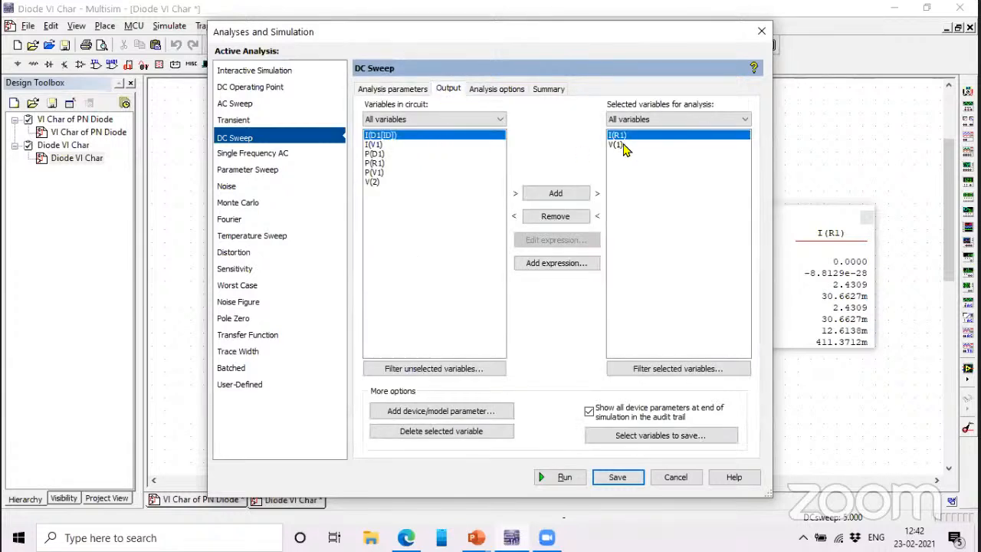
left_click(674, 476)
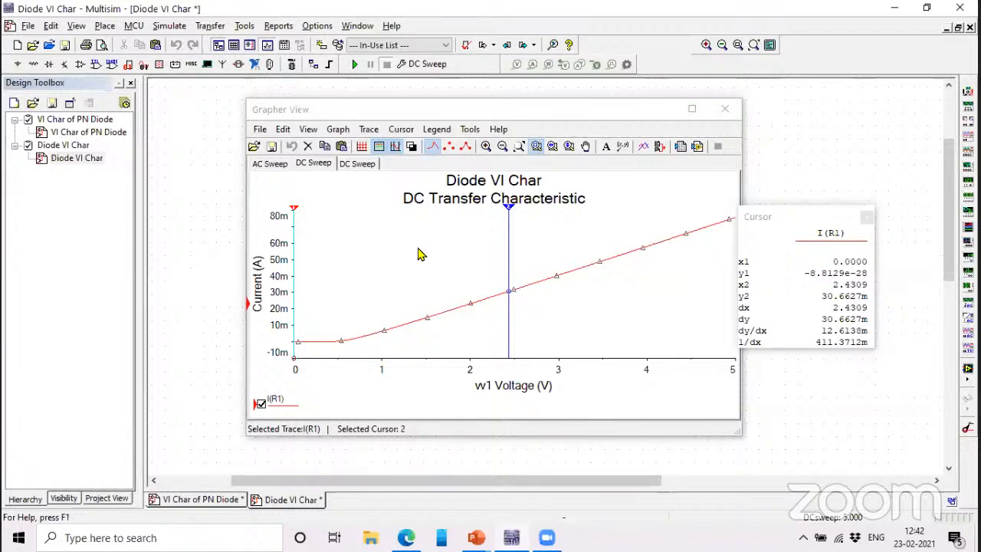
Step: Examine the I(R1) graph's options for exporting to Excel and copying the graph, and close the graph window
left_click(503, 131)
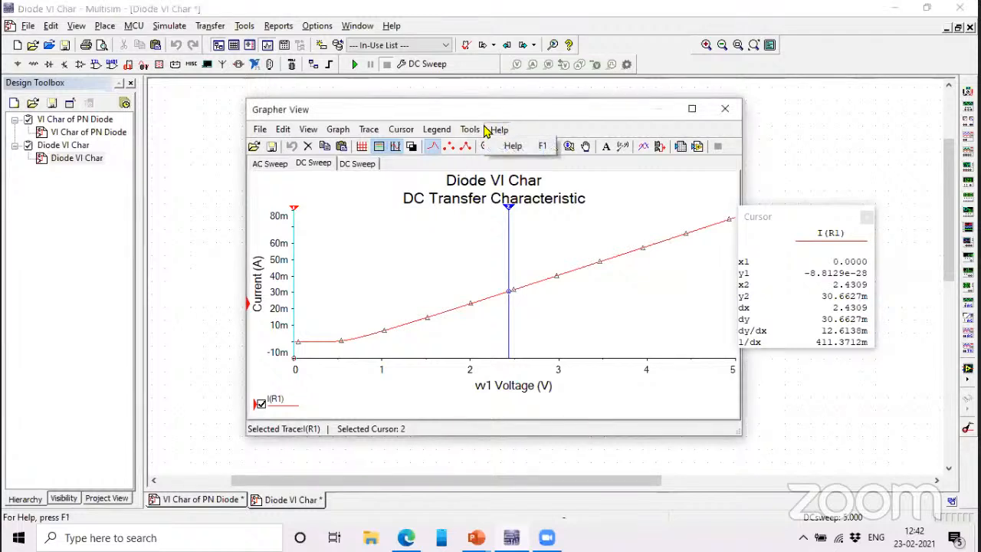
left_click(477, 130)
left_click(477, 130)
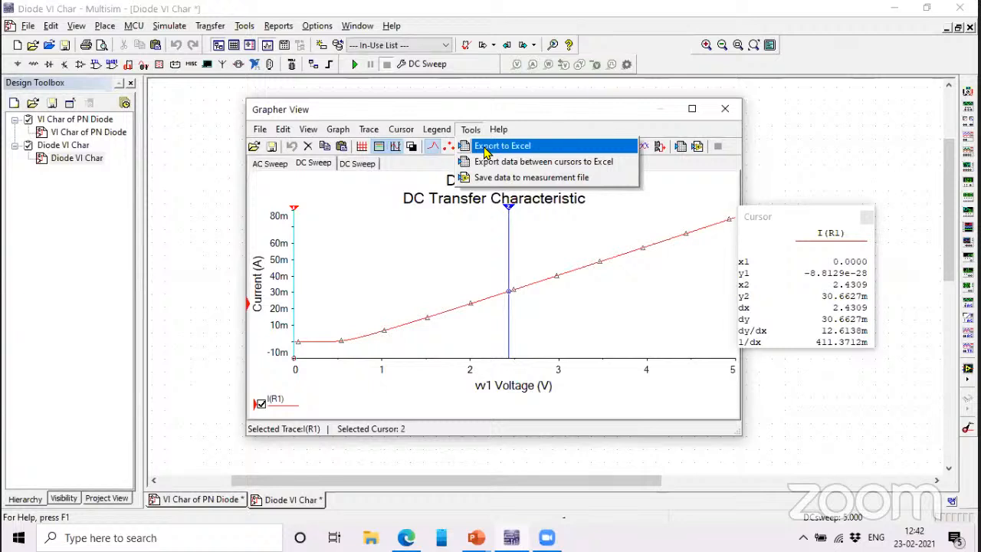
left_click(432, 271)
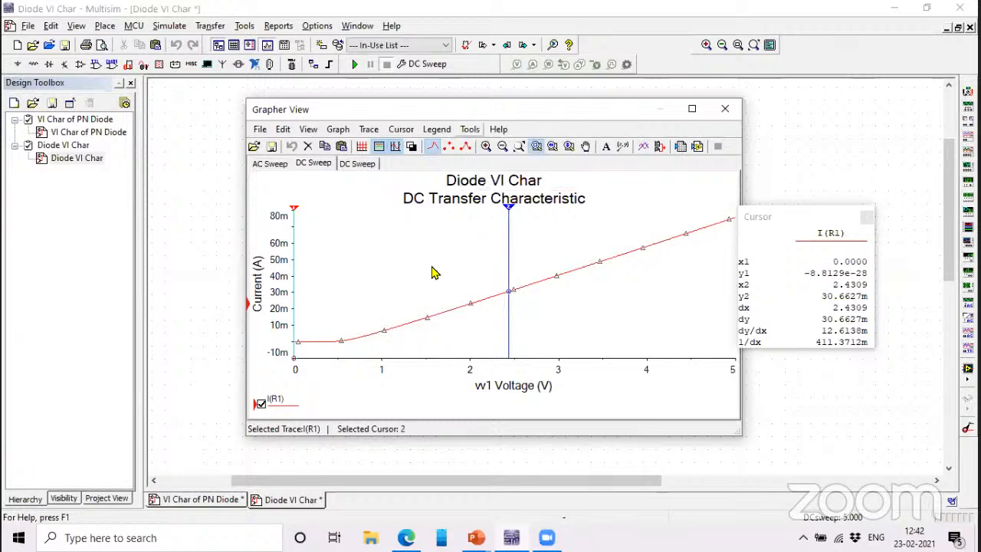
right_click(432, 272)
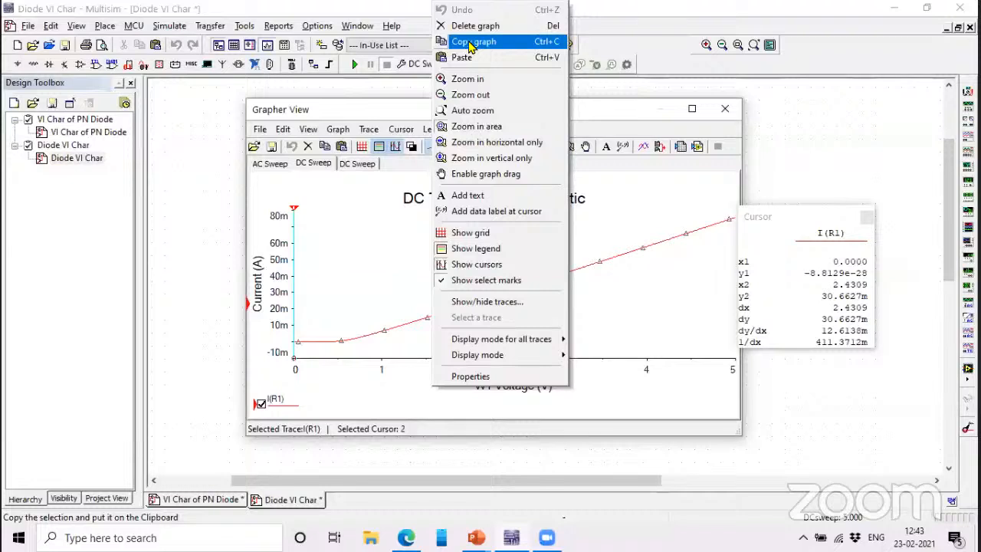
left_click(724, 112)
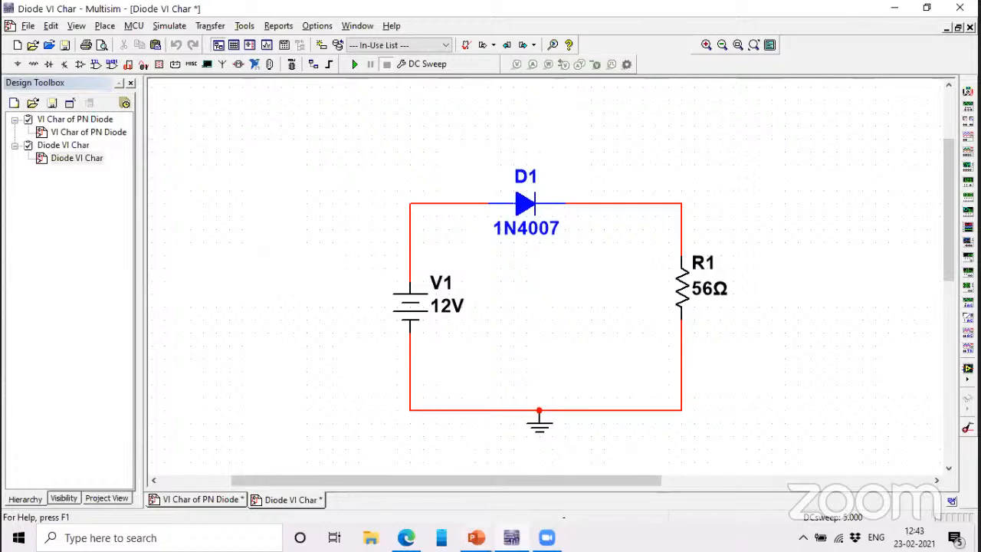
Step: Switch to the PowerPoint slide on the V-I characteristics of the diode for comparison, and return to the Multisim circuit
left_click(477, 538)
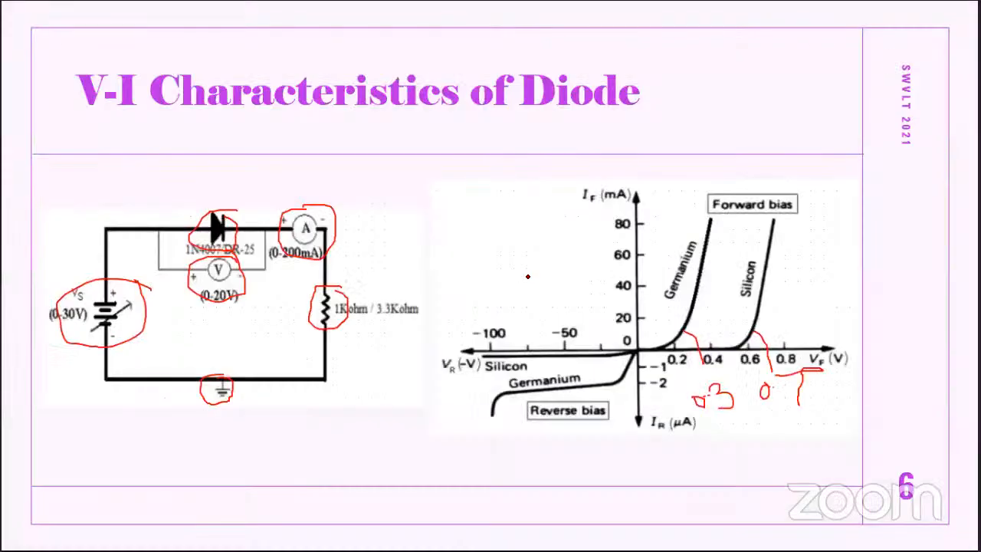
left_click(580, 502)
key("alt+Tab")
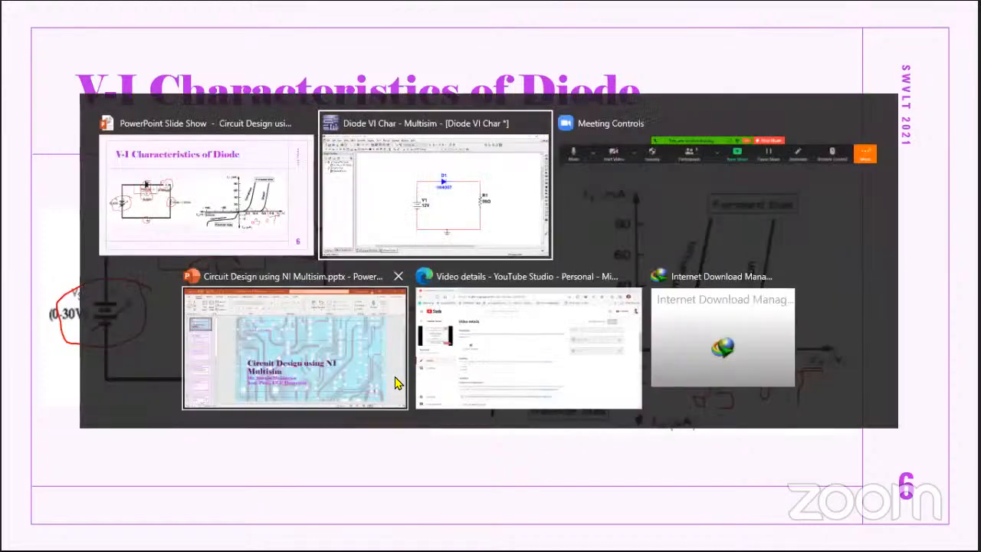
left_click(399, 227)
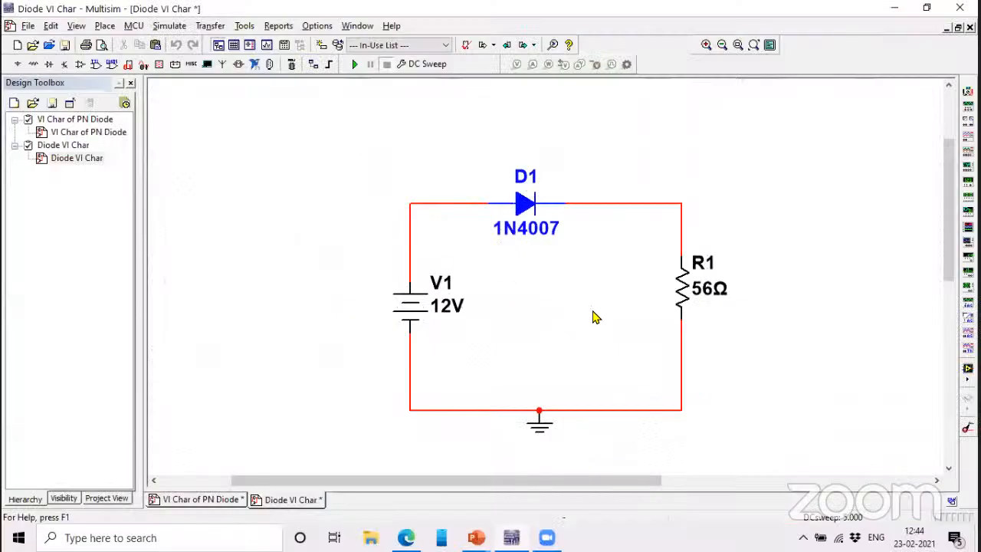
Step: Turn on the display of internal nodes in the DC Sweep's Source 1 filter, check the available sources, and reopen the filter
left_click(169, 25)
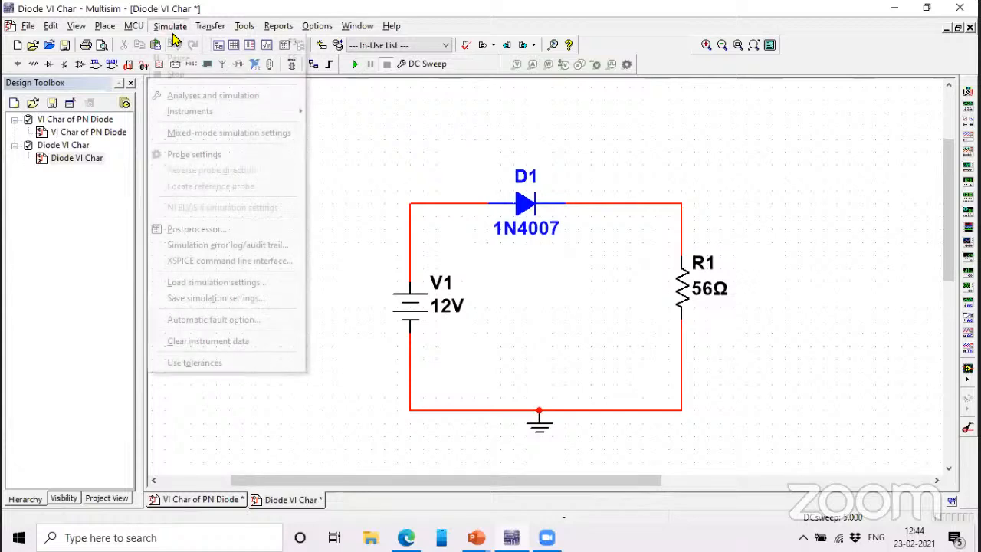
left_click(196, 92)
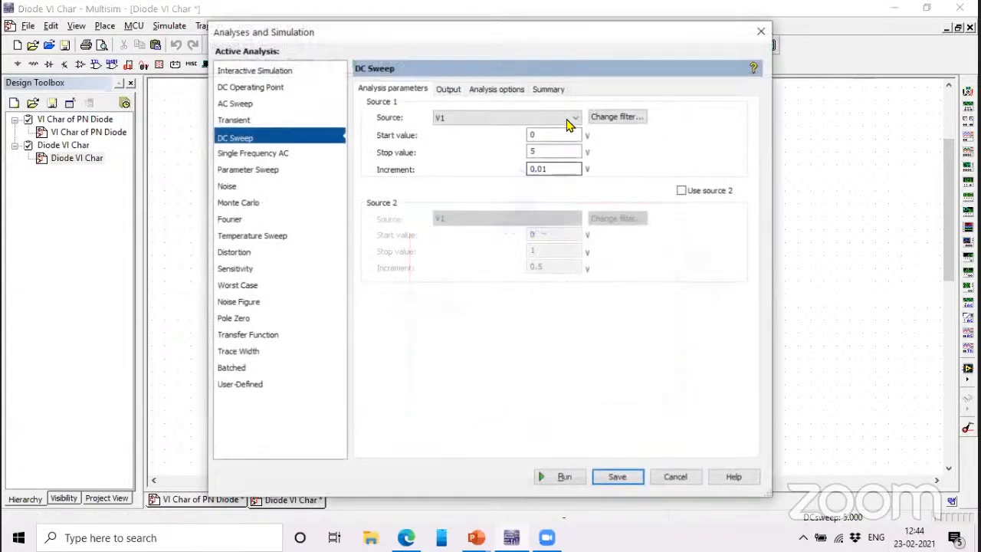
left_click(614, 120)
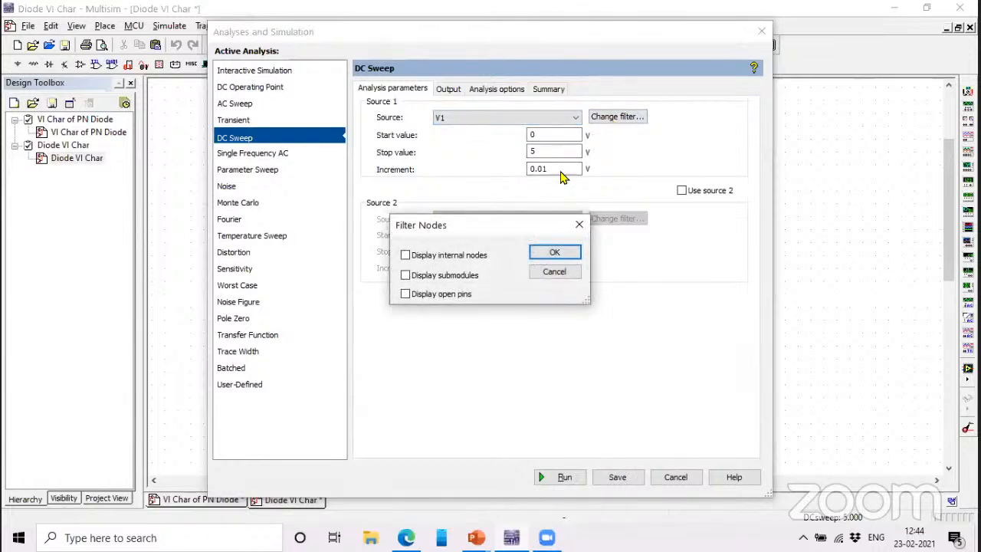
left_click(406, 256)
left_click(554, 254)
left_click(563, 124)
left_click(580, 125)
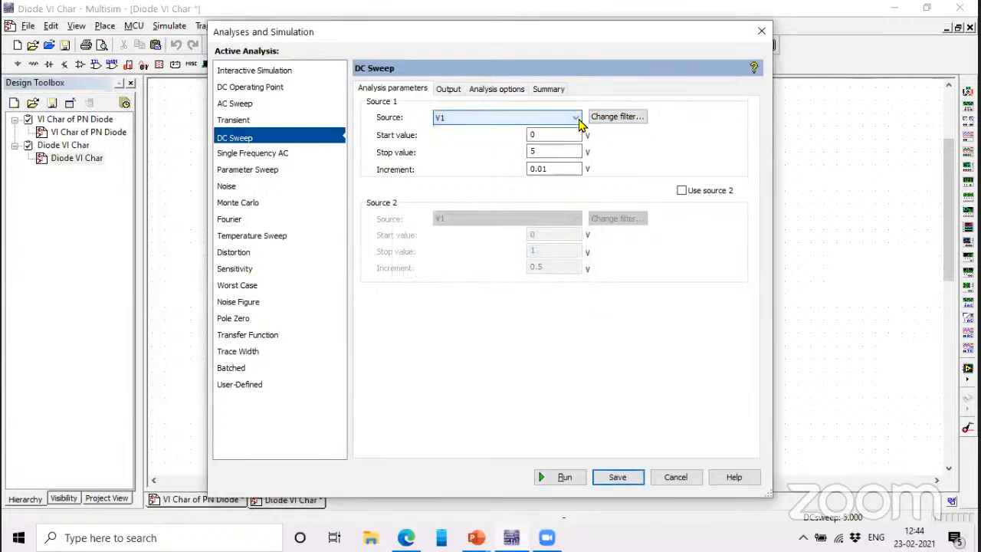
left_click(618, 117)
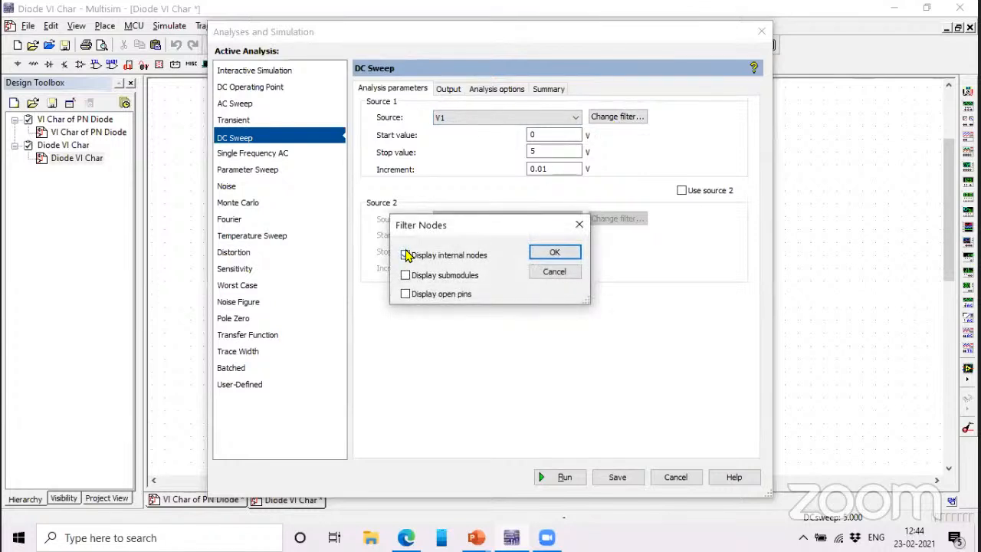
Step: Close the node filter settings, then look over the DC Sweep analysis options and the Parameter Sweep settings
left_click(557, 253)
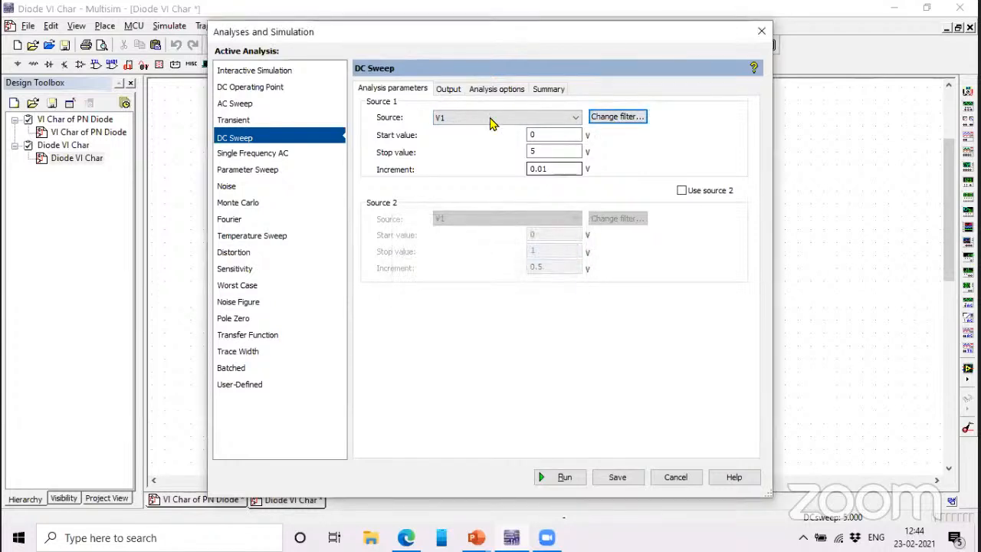
left_click(499, 91)
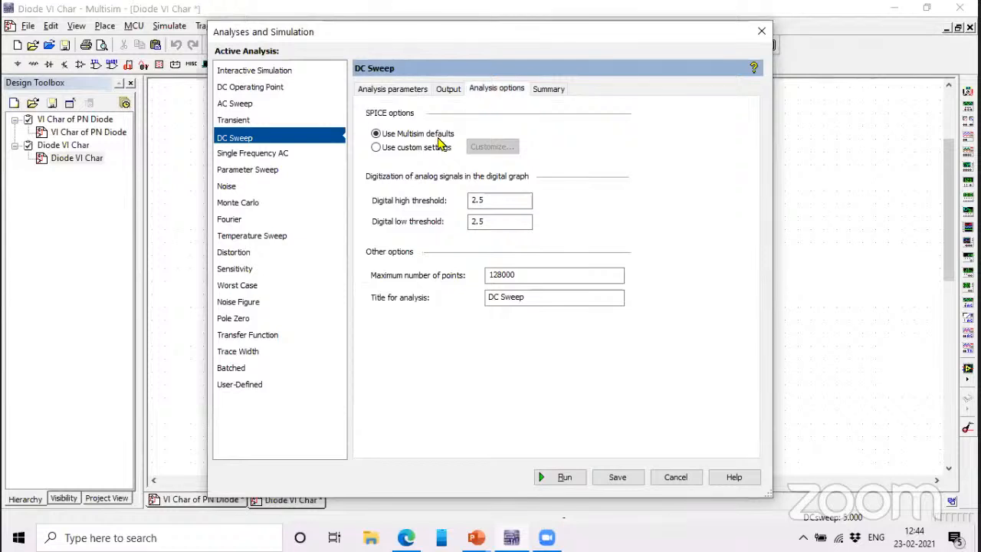
left_click(402, 89)
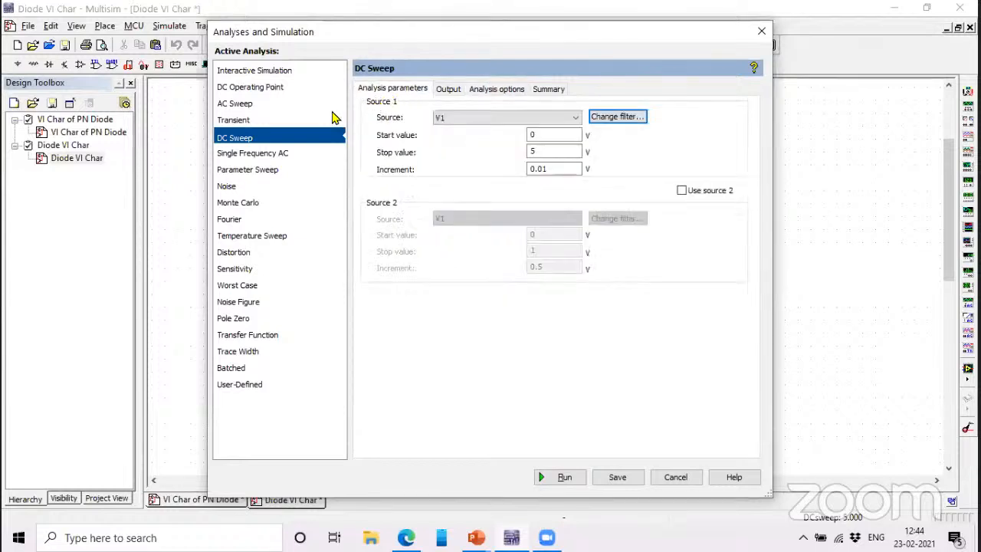
left_click(282, 170)
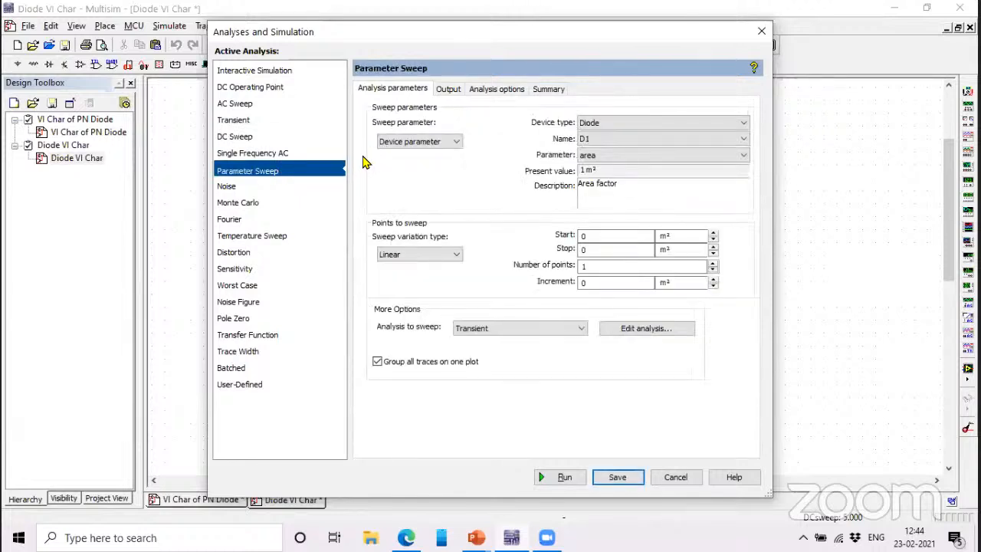
left_click(256, 138)
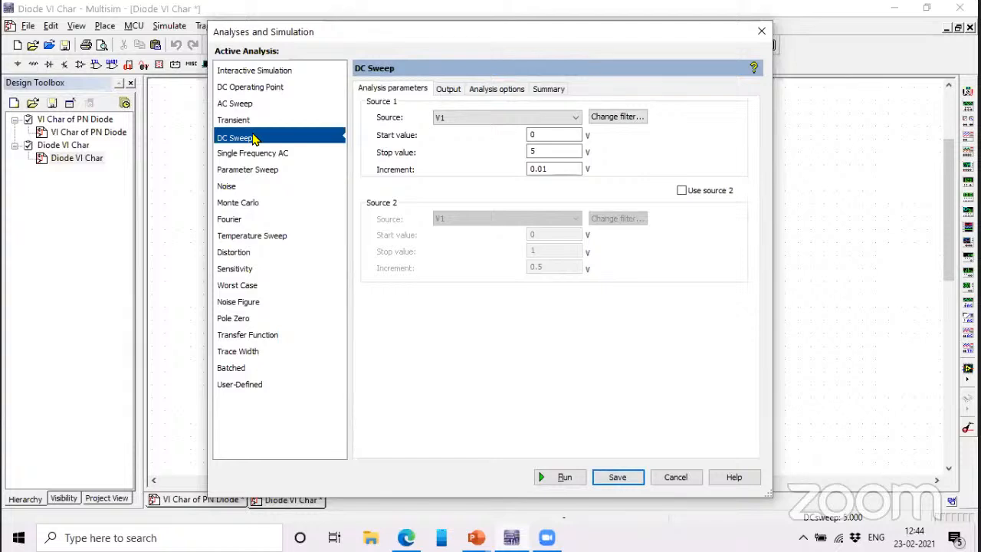
Step: Replace V(1) with V(2) in the DC Sweep output variables, keeping I(R1), and run the sweep
left_click(474, 92)
left_click(451, 90)
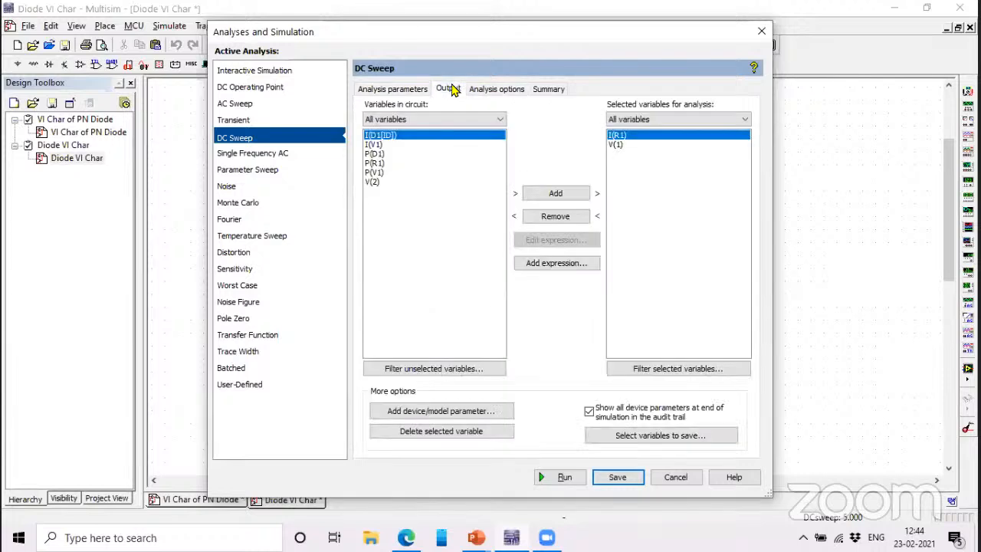
left_click(373, 181)
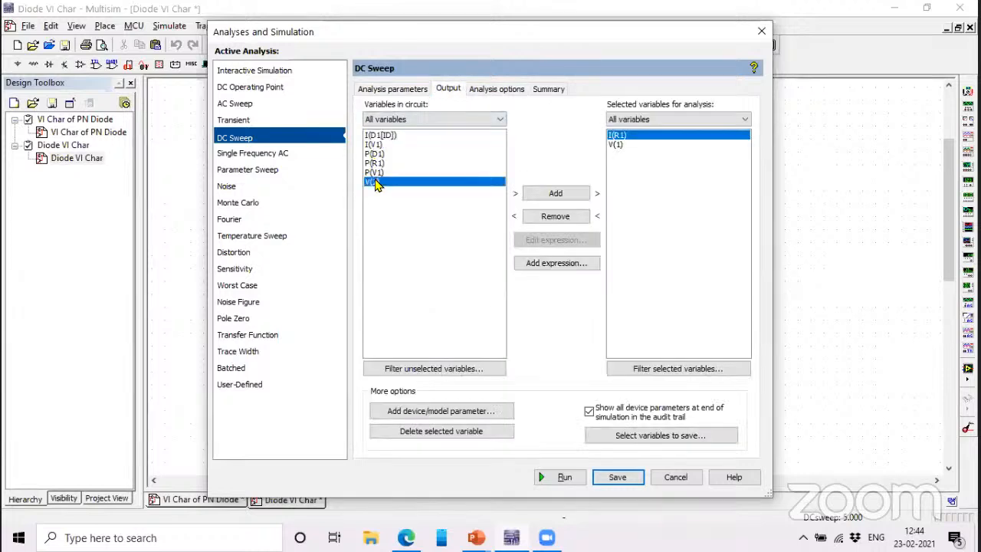
left_click(641, 146)
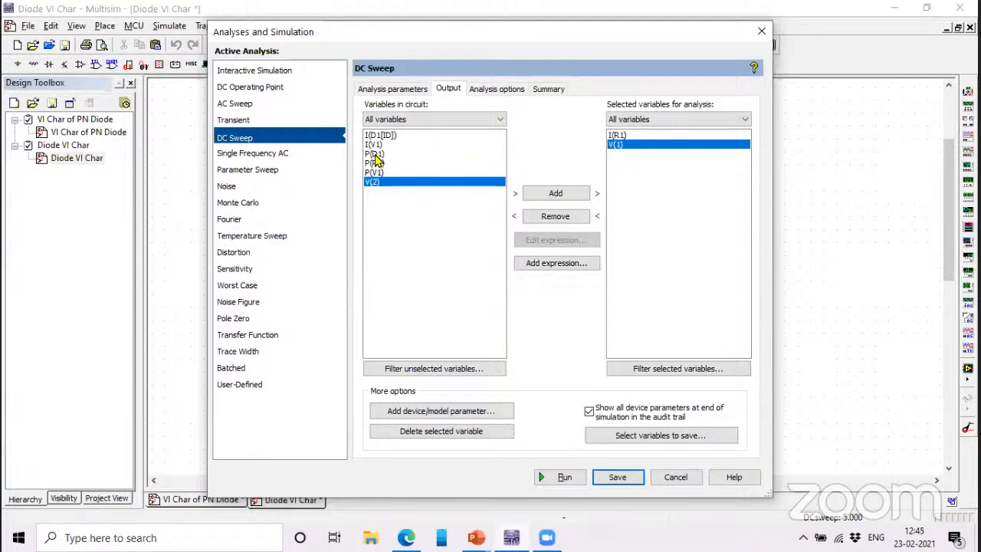
left_click(563, 196)
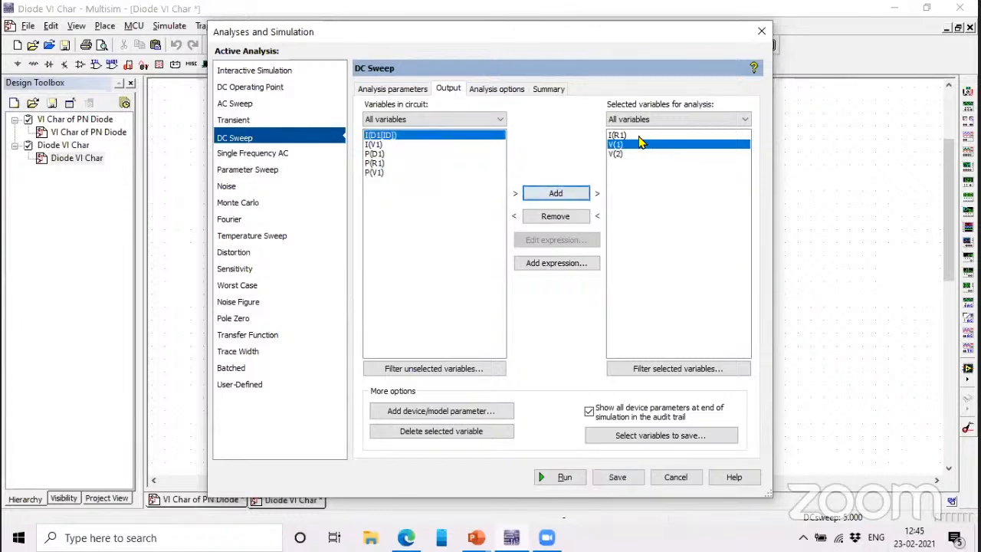
left_click(555, 216)
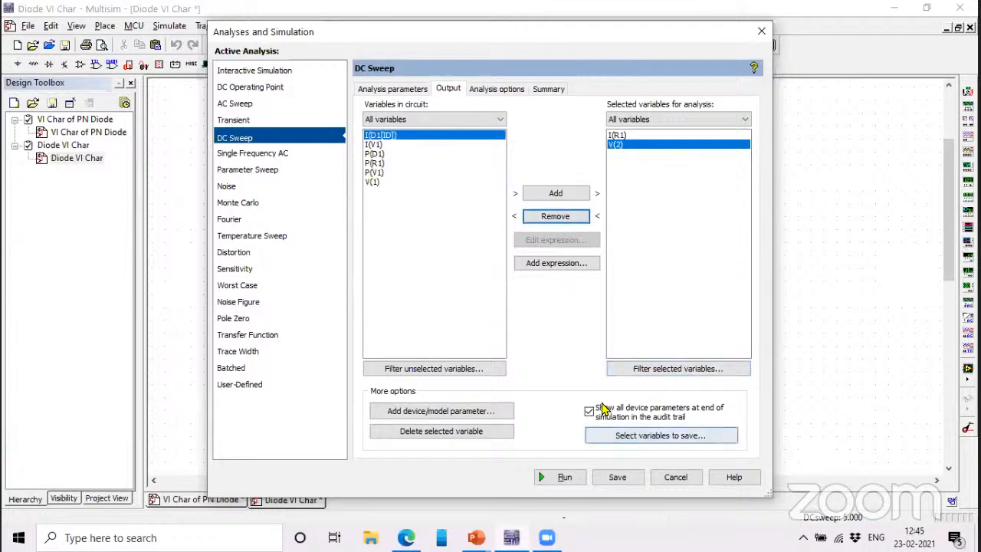
left_click(613, 475)
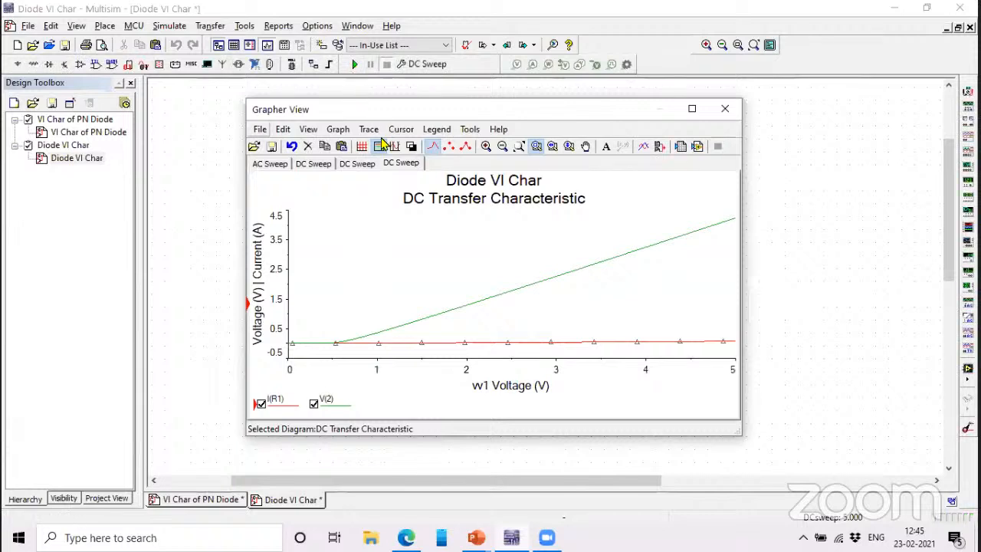
Step: Inspect the I(R1) and V(2) traces with cursors, moving cursor 2 to about 1 V, and close the graph
left_click(504, 340)
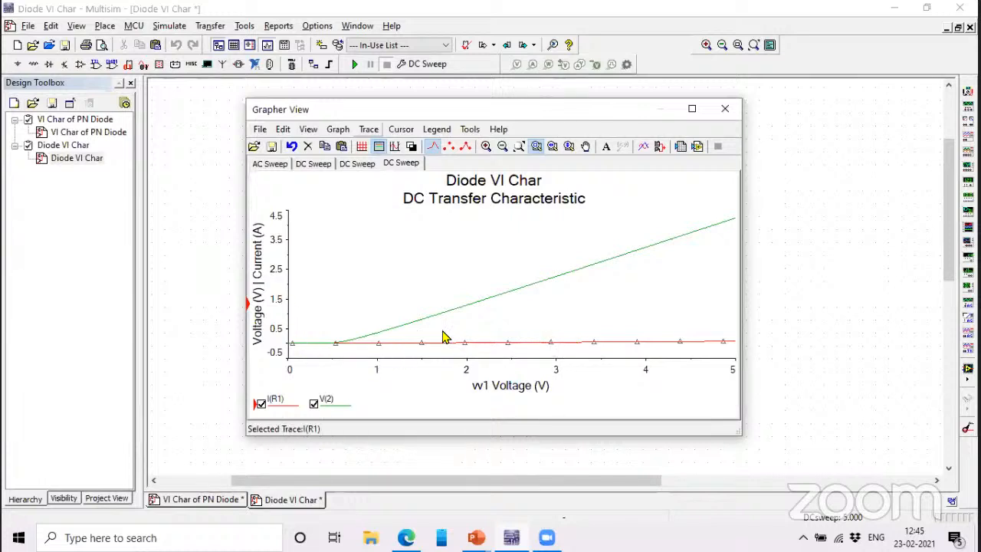
left_click(373, 341)
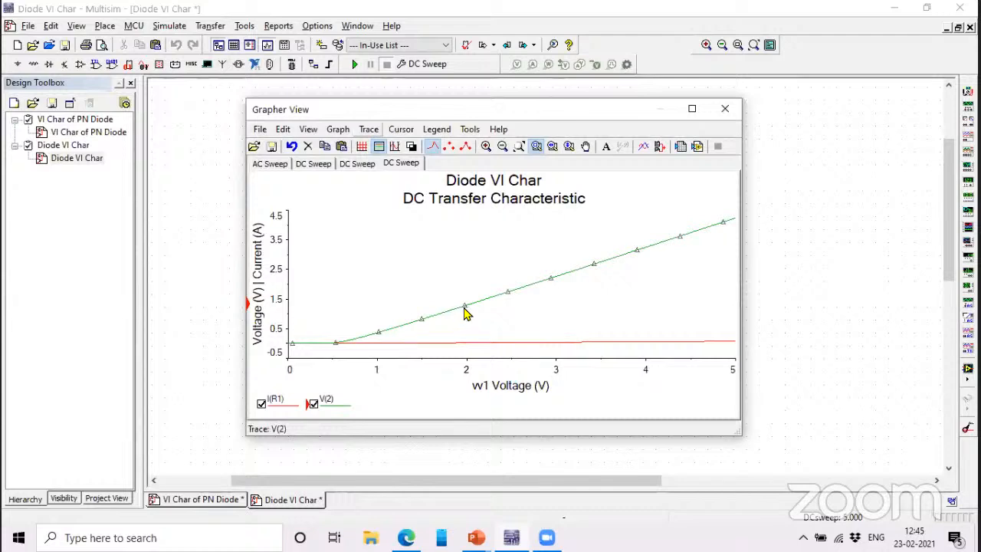
left_click(396, 147)
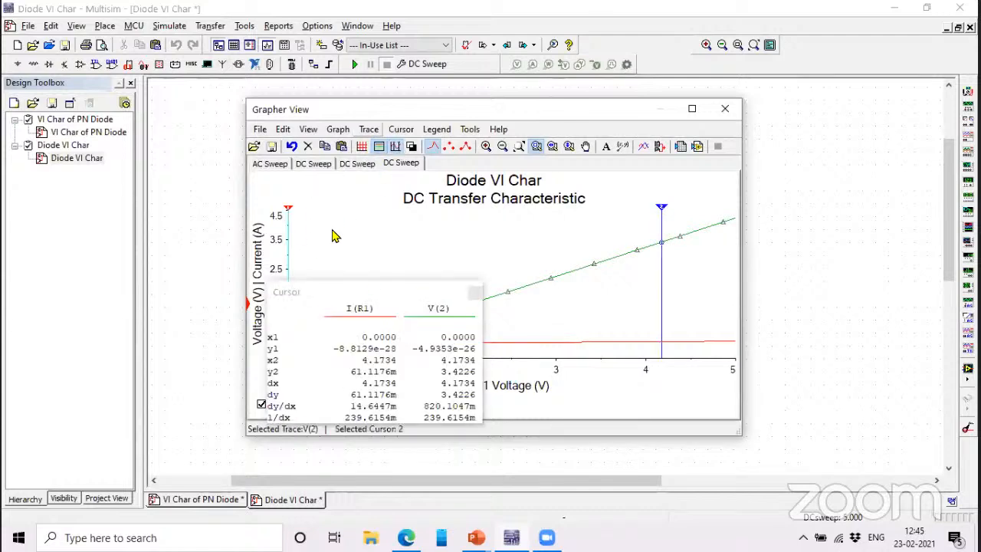
left_click_drag(661, 208, 377, 244)
left_click(726, 110)
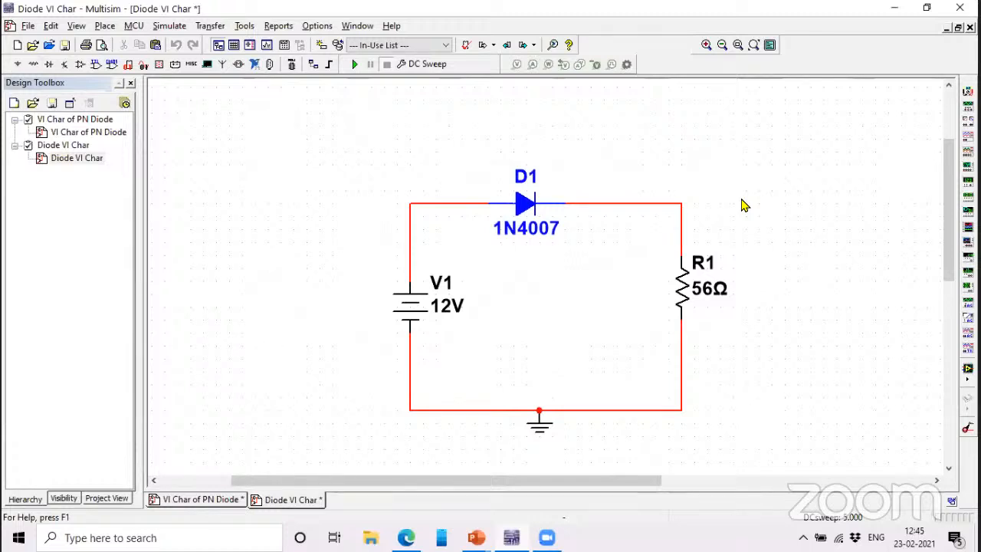
Step: Place a voltage probe on the wire between D1 and R1, run the DC sweep and close its graph
left_click(516, 64)
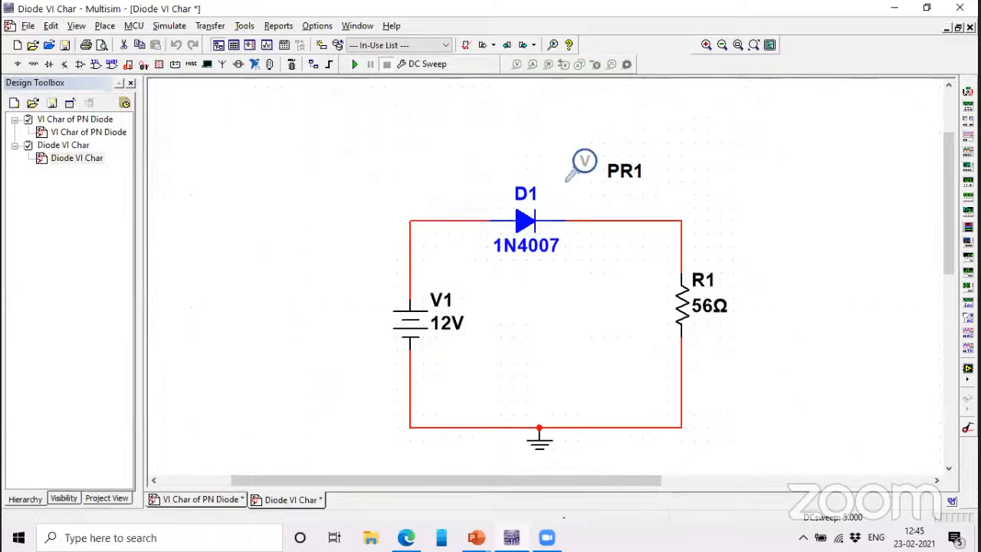
left_click(583, 222)
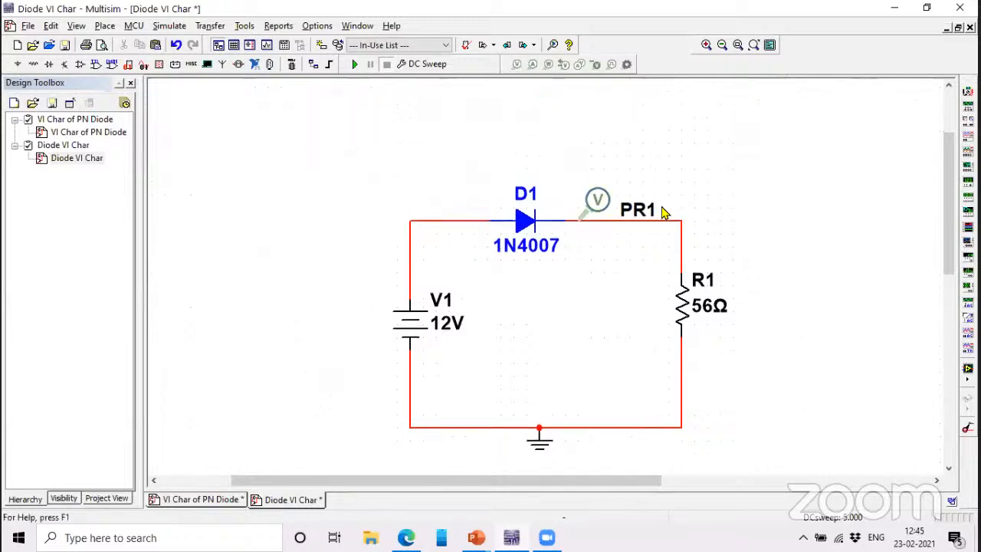
left_click(354, 64)
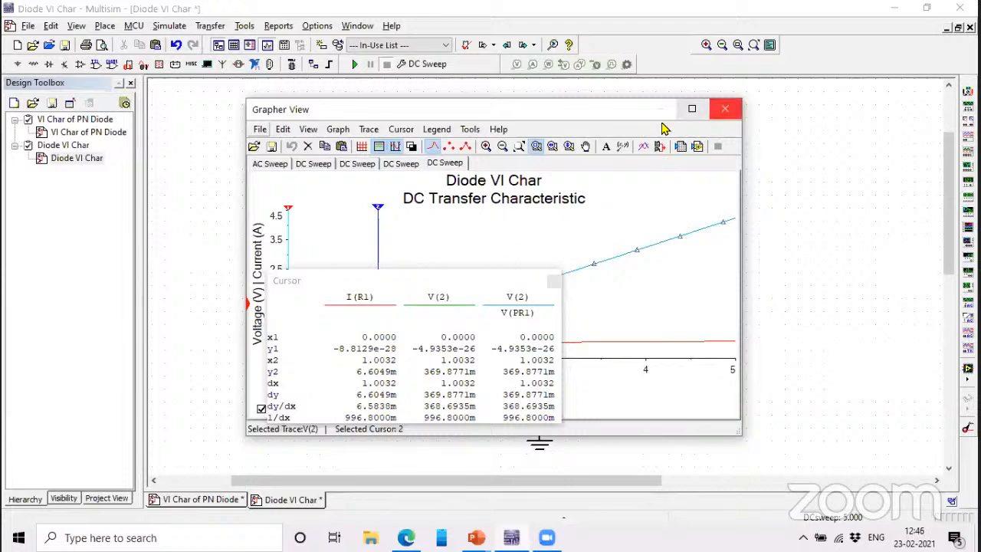
left_click(720, 108)
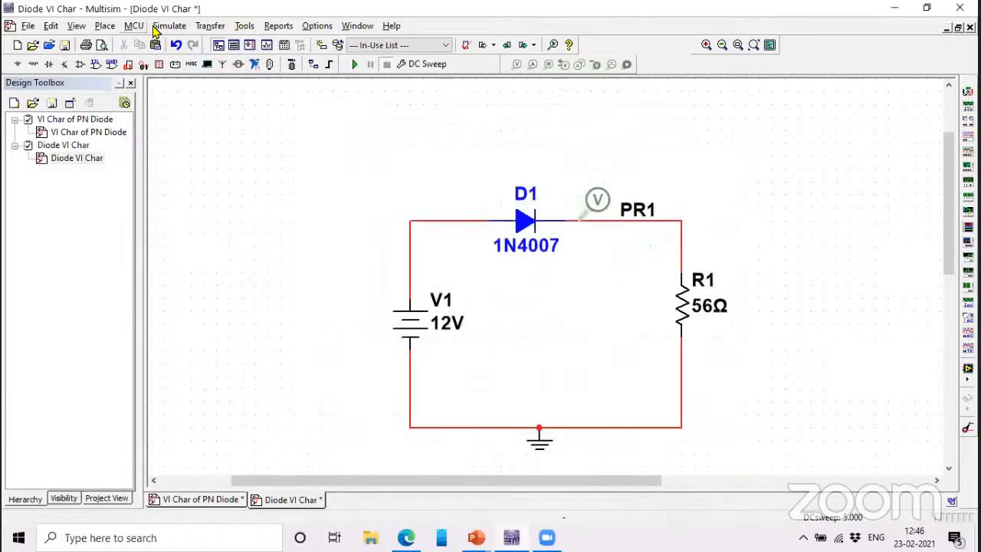
Step: Make Interactive Simulation the active analysis and run it to read the voltage probe, stopping it when done
left_click(169, 26)
left_click(191, 95)
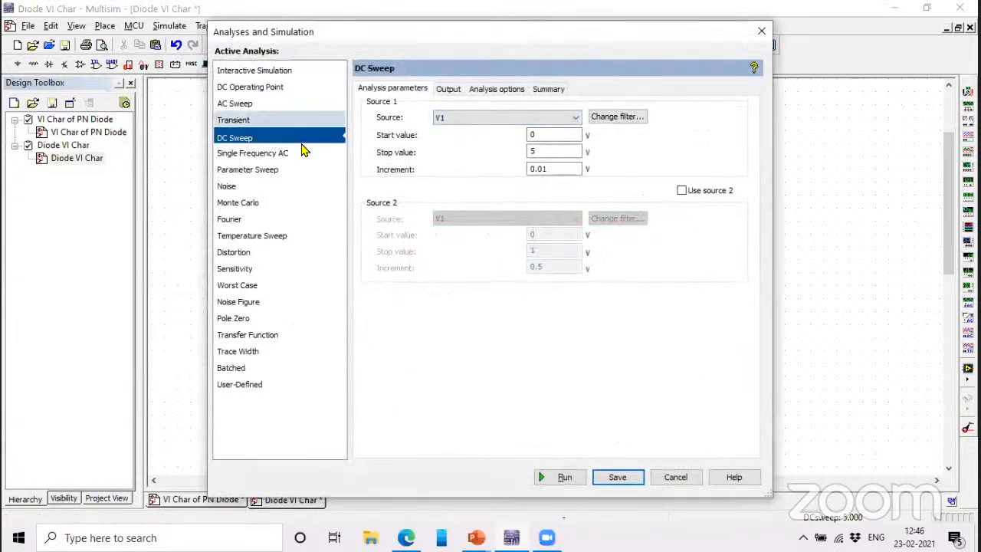
left_click(242, 70)
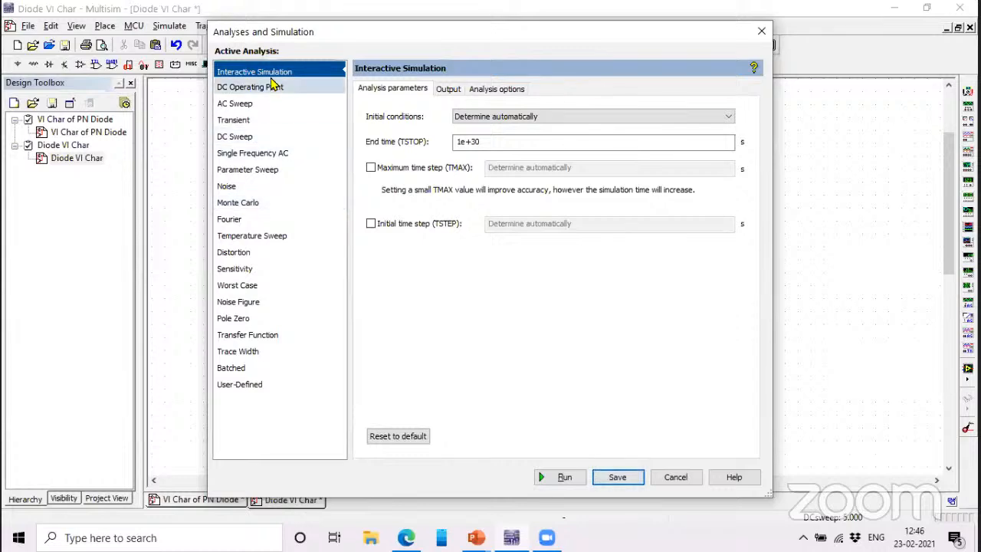
left_click(617, 476)
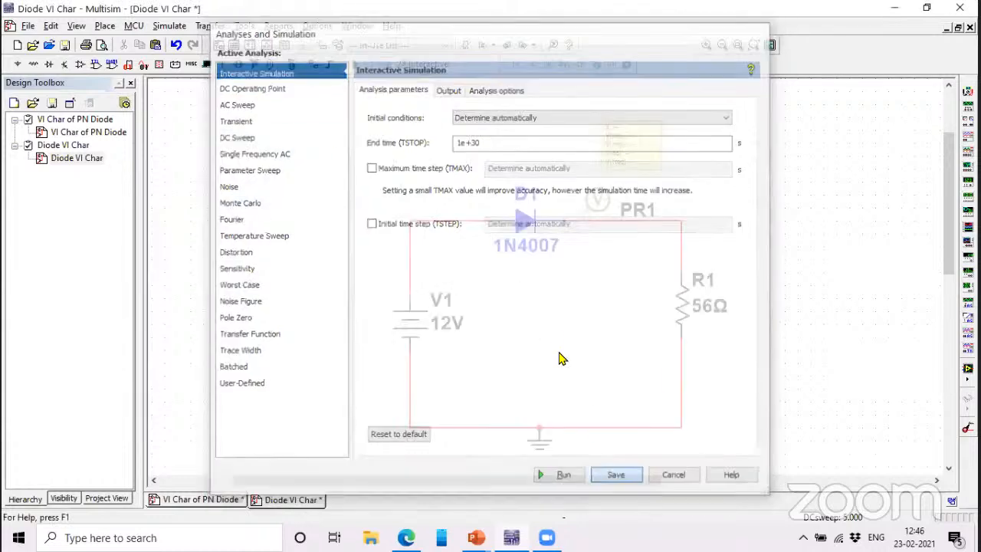
left_click(354, 64)
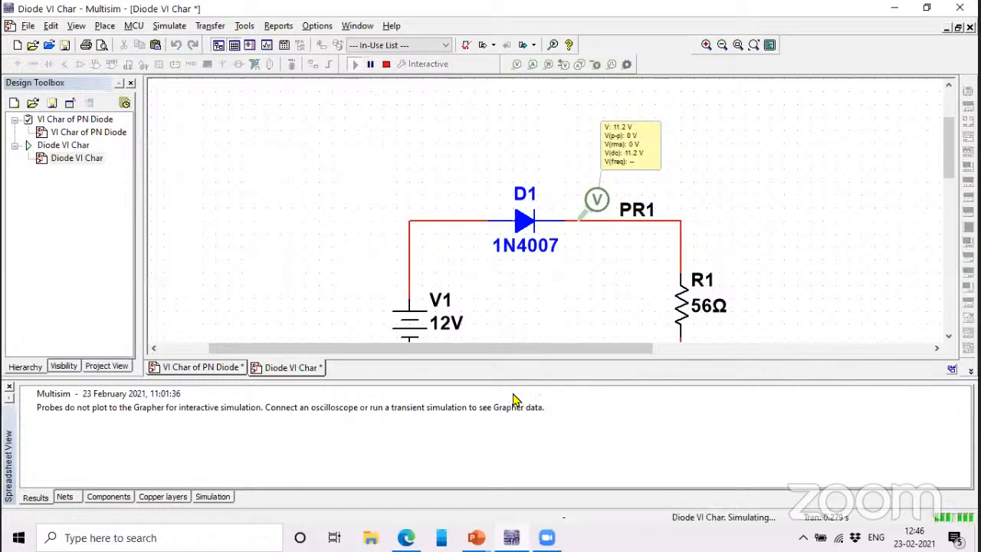
left_click(9, 387)
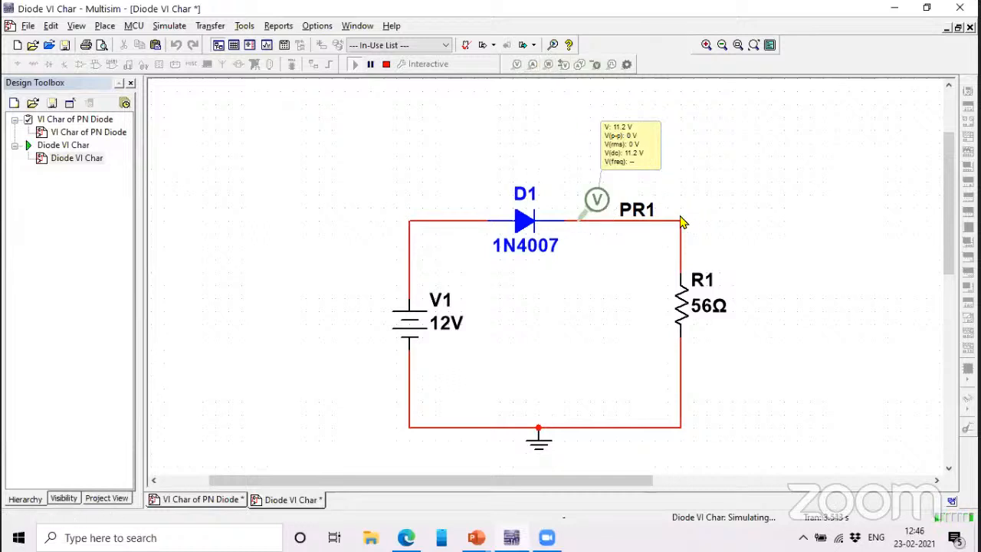
left_click(387, 63)
Step: Place a current probe on the wire between the voltage probe and R1, and run the interactive simulation to read it
left_click(533, 64)
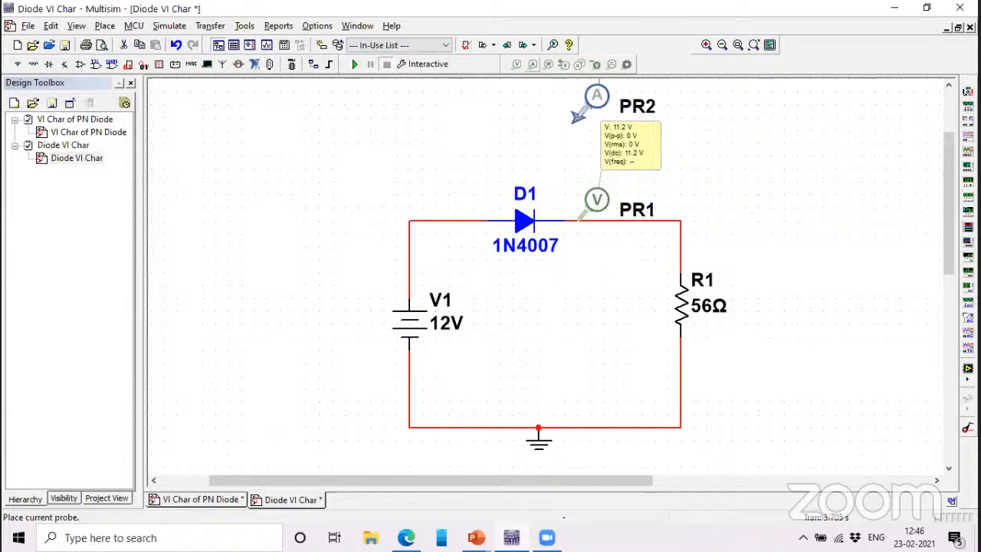
left_click(681, 221)
left_click(668, 223)
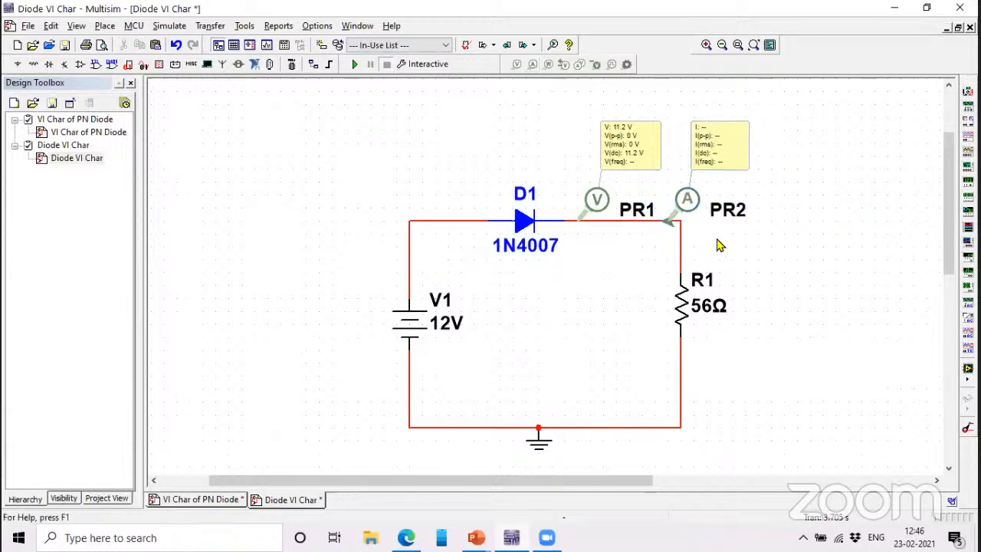
left_click(353, 67)
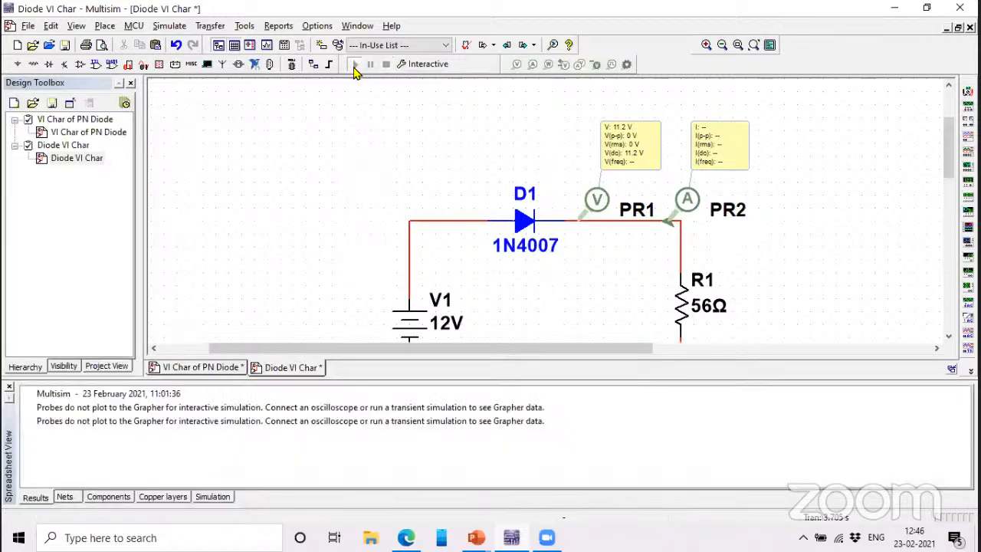
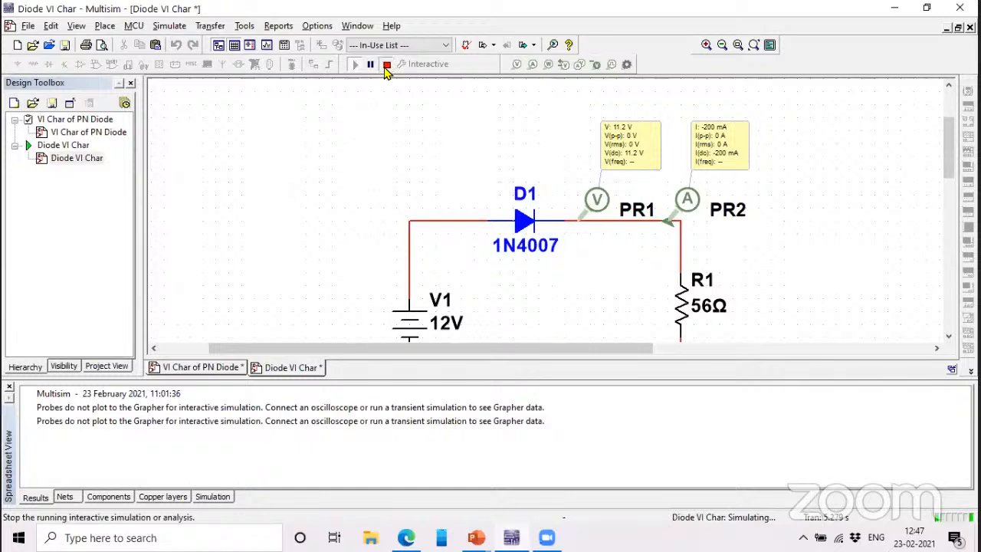
left_click(386, 64)
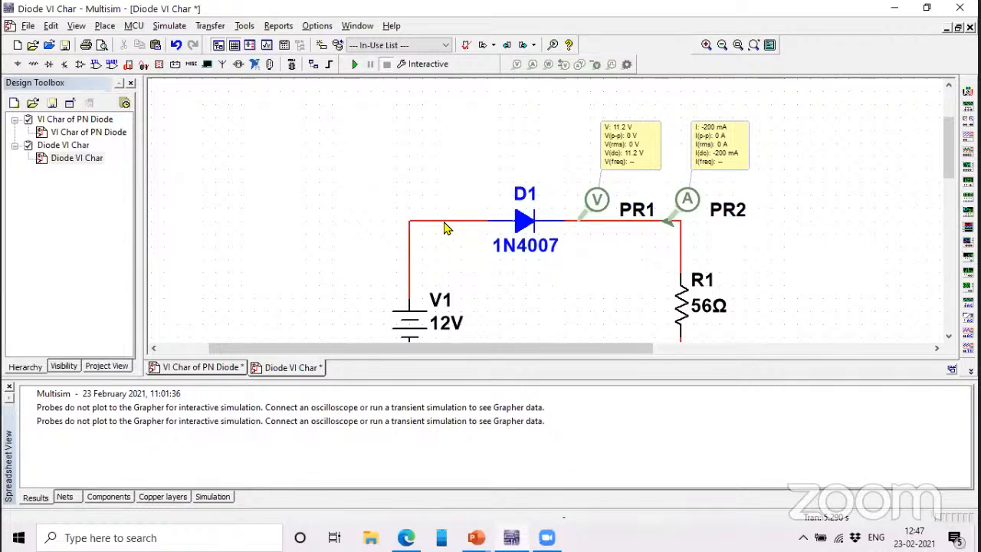
left_click(171, 27)
left_click(403, 157)
Step: Switch to the PowerPoint slide show to view the "Full-wave rectifier with Filter" slide, and return to Multisim
mouse_move(476, 538)
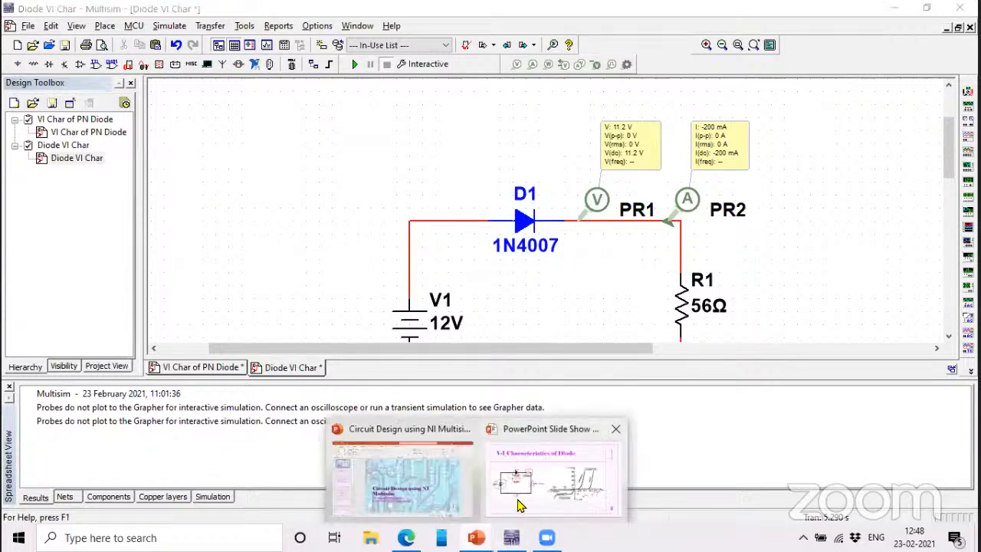
key("Right")
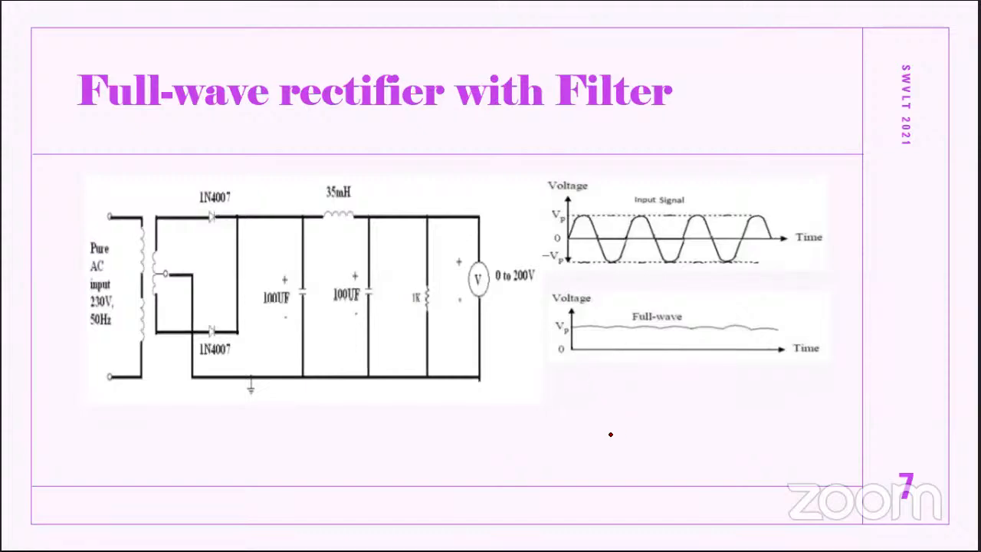
key("alt+Tab")
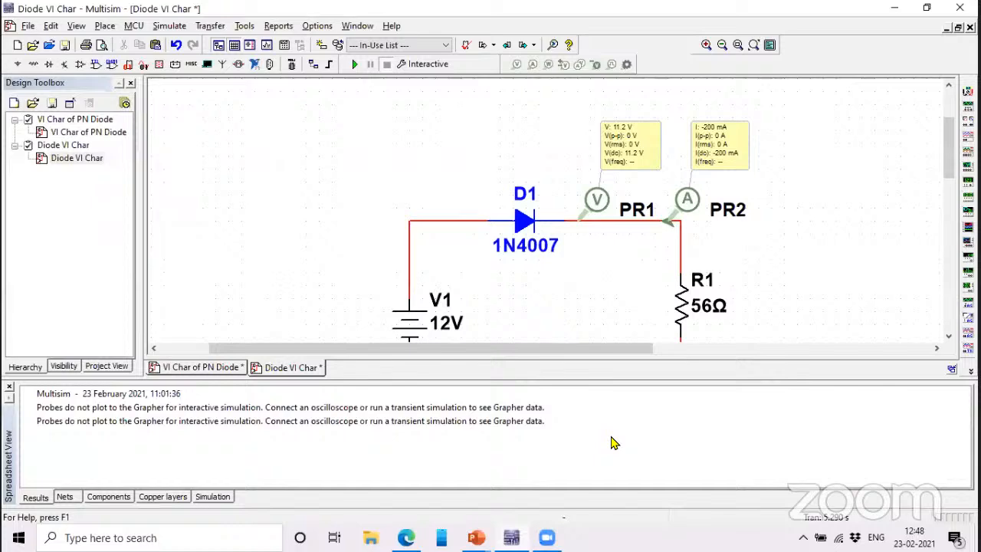
Step: Open the ControlledRectifier.ms14 sample from the AC-DC folder of the Power Conversion samples, look over its circuit, and close the design
left_click(48, 43)
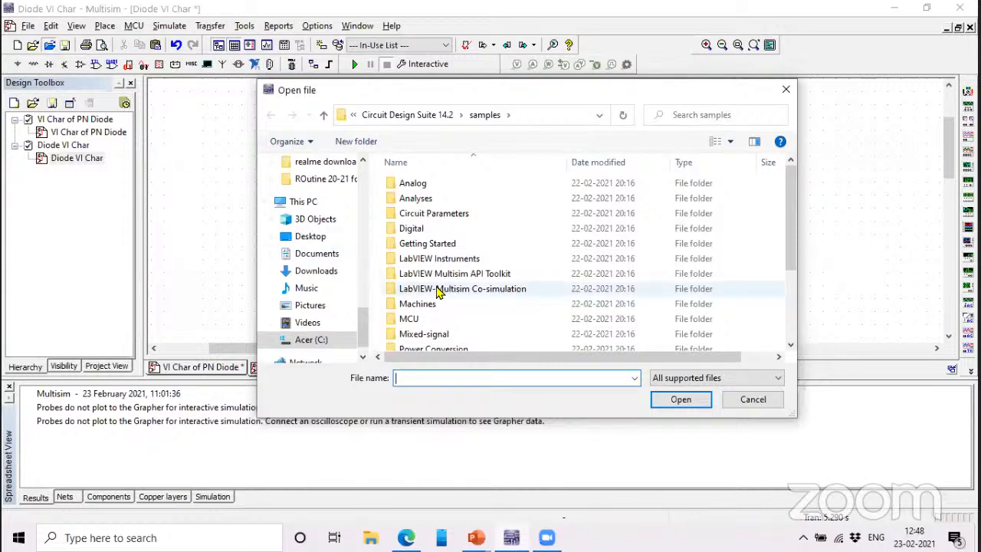
scroll(434, 288, "down", 2)
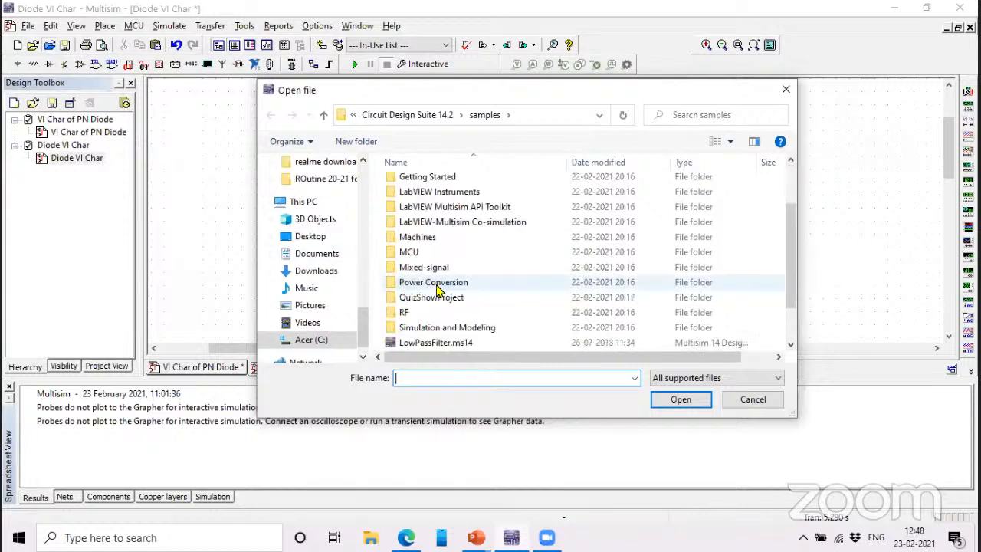
double_click(431, 284)
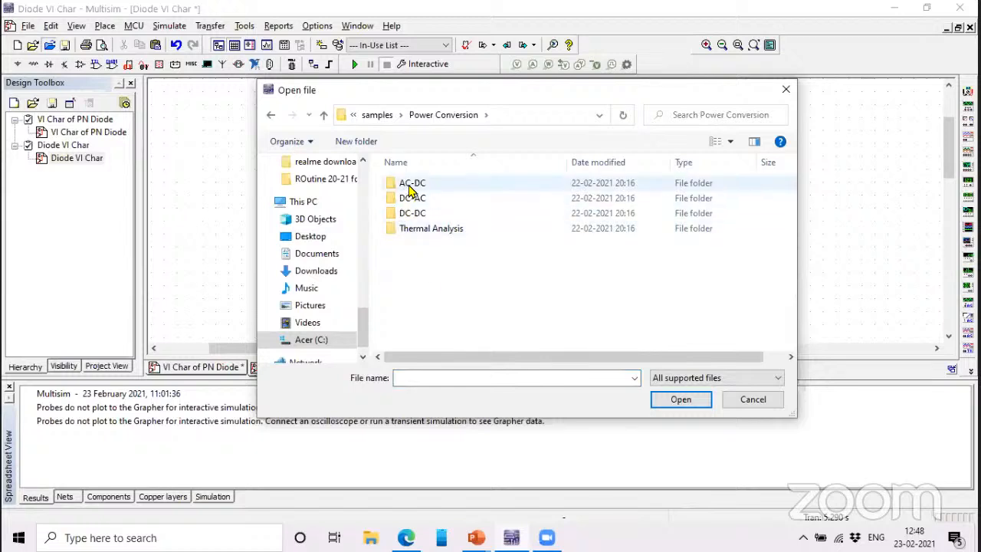
double_click(412, 185)
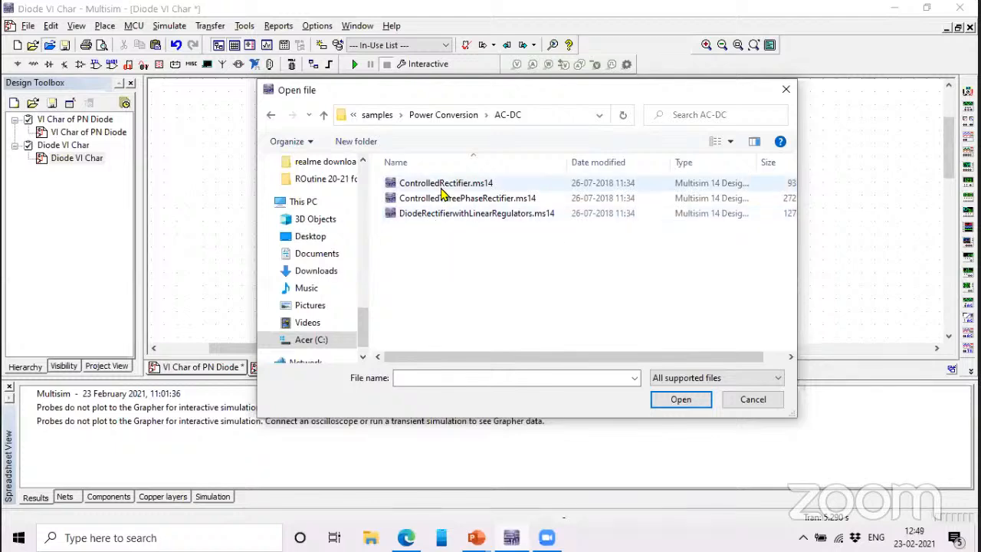
left_click(442, 188)
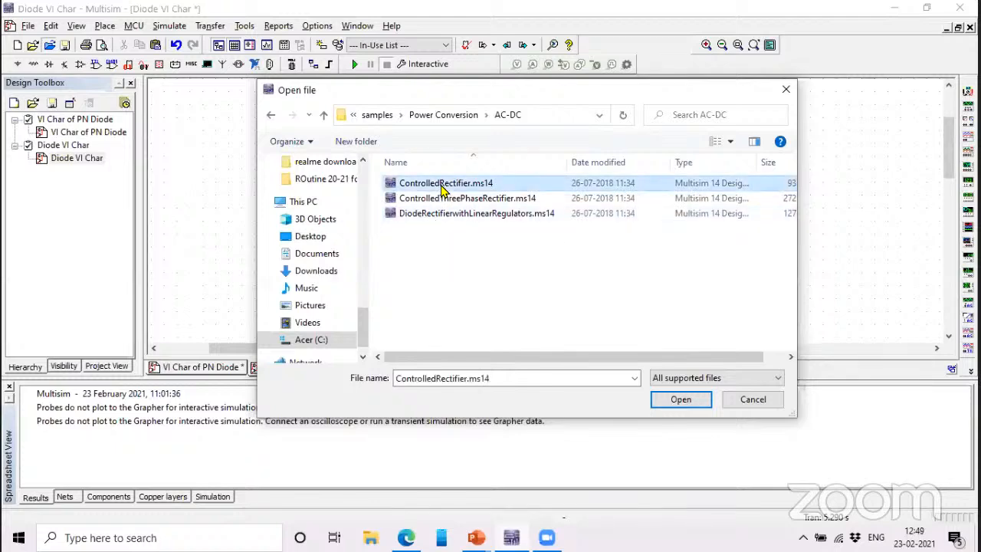
double_click(442, 188)
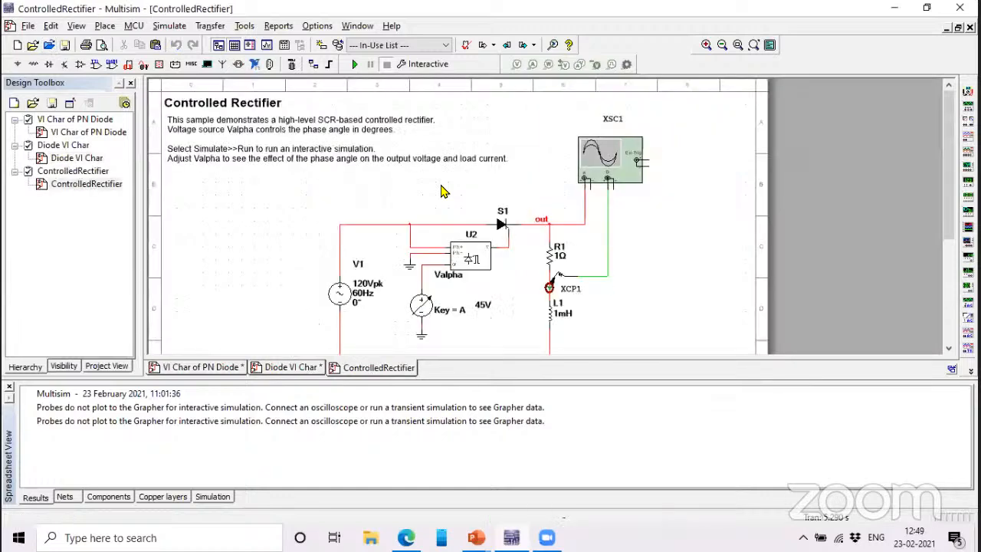
scroll(502, 274, "down", 1)
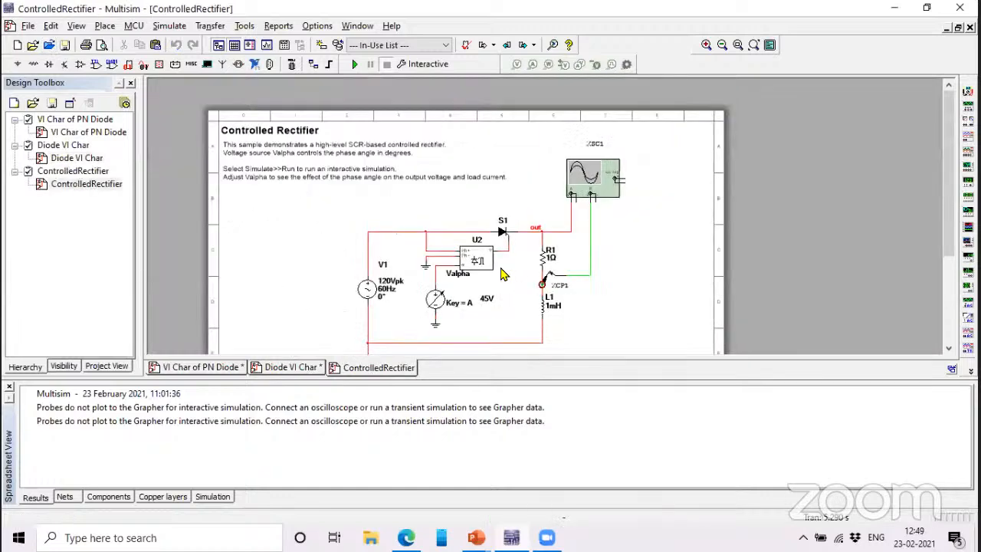
scroll(502, 275, "up", 1)
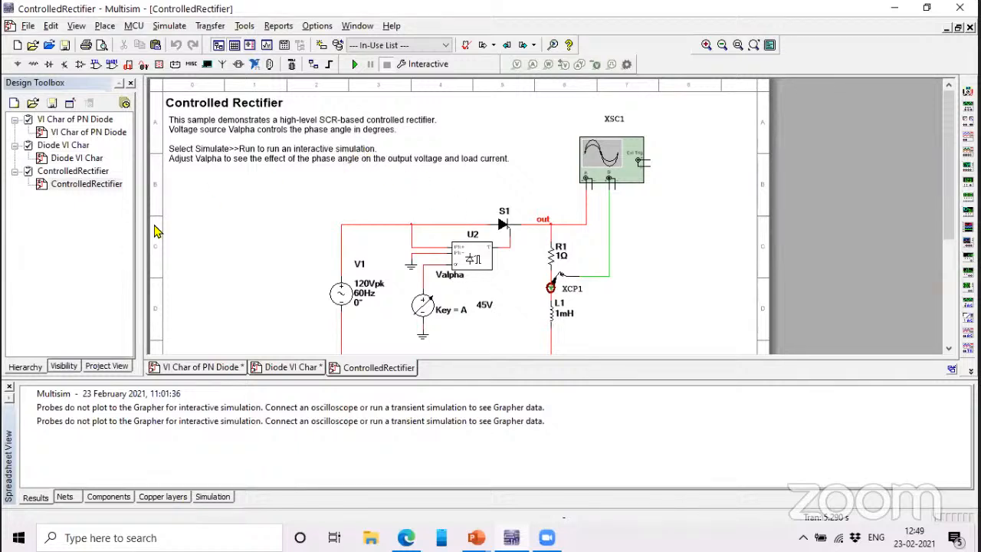
right_click(80, 178)
left_click(108, 199)
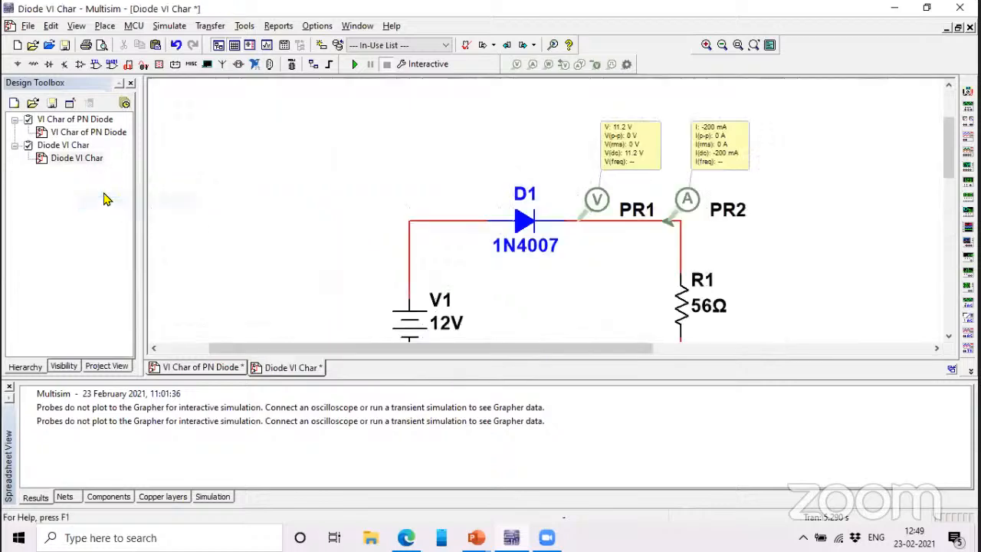
Step: Open the PowerSupply.ms14 design from the samples folder
left_click(53, 46)
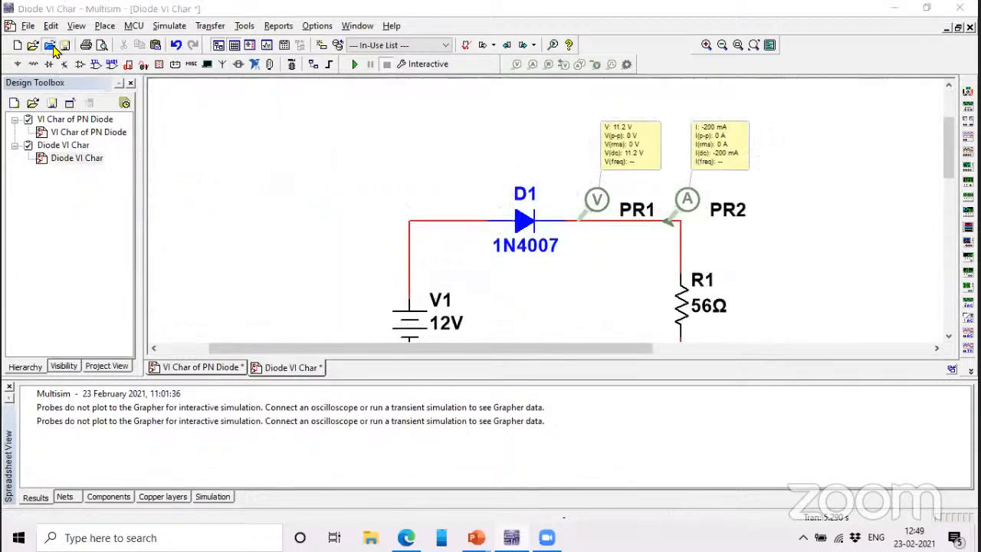
scroll(437, 282, "down", 3)
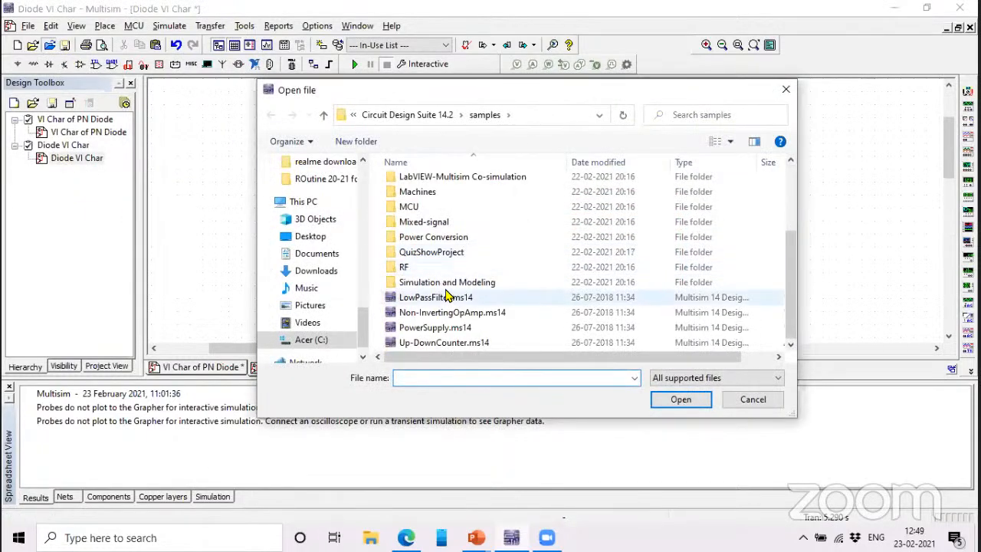
left_click(429, 327)
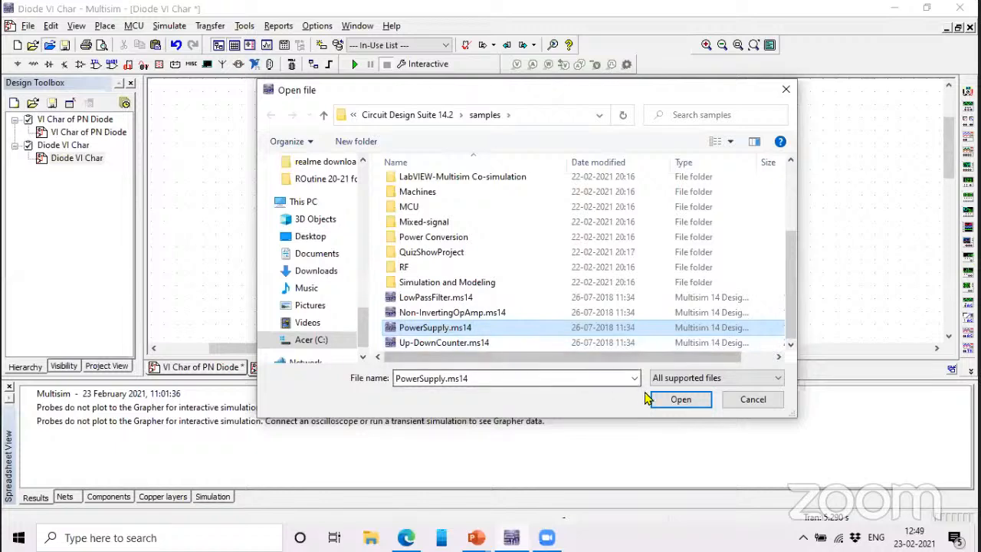
left_click(675, 399)
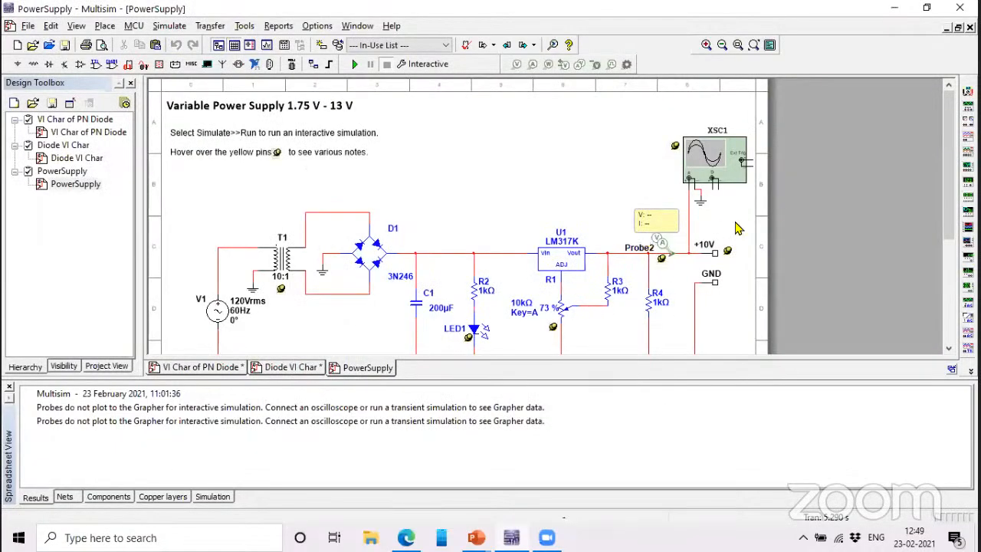
Step: Enlarge the power supply circuit and close the Spreadsheet View to give the schematic more room
scroll(684, 221, "down", 1, "ctrl")
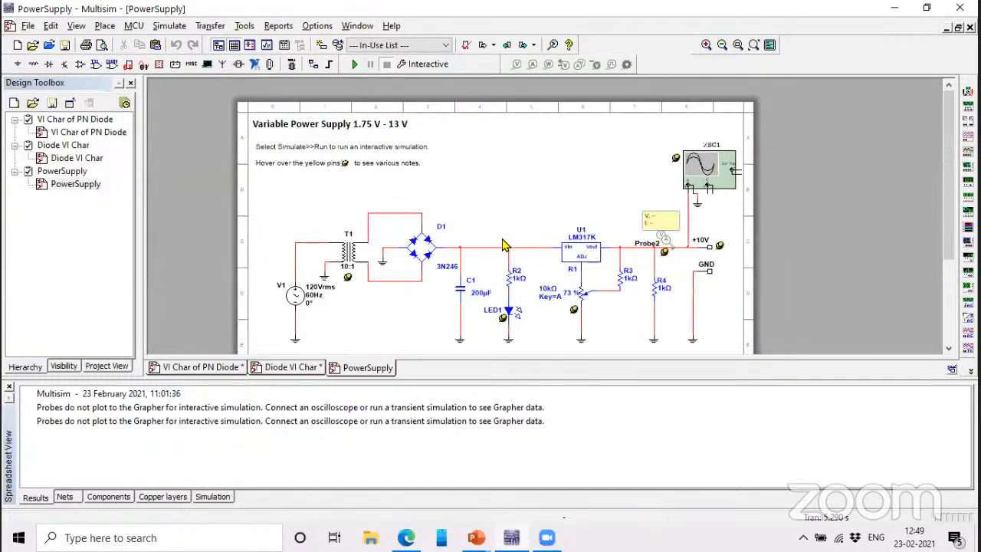
scroll(497, 239, "up", 3)
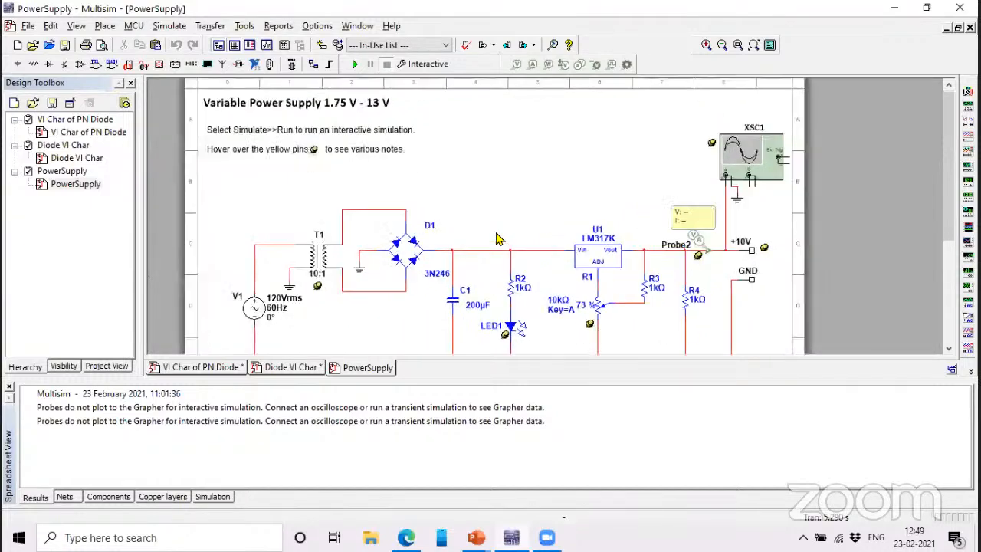
left_click_drag(683, 354, 607, 353)
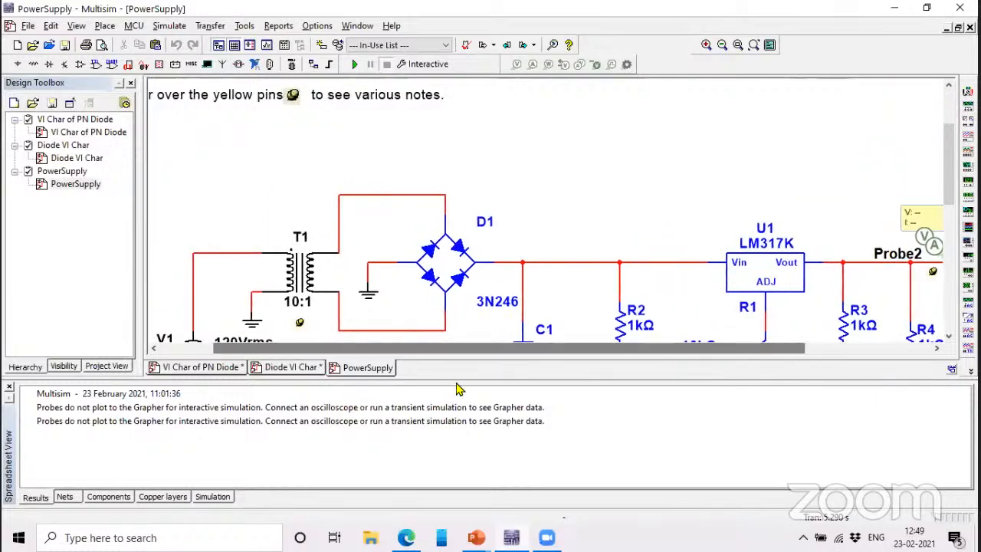
left_click(9, 387)
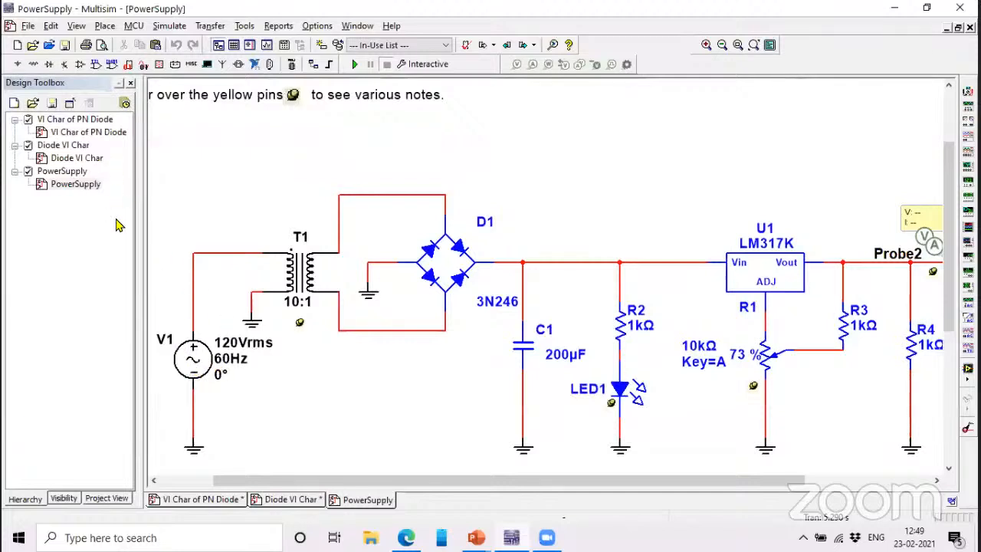
Step: Place an AC_POWER source from the POWER_SOURCES family above transformer T1, and delete it again
left_click(21, 67)
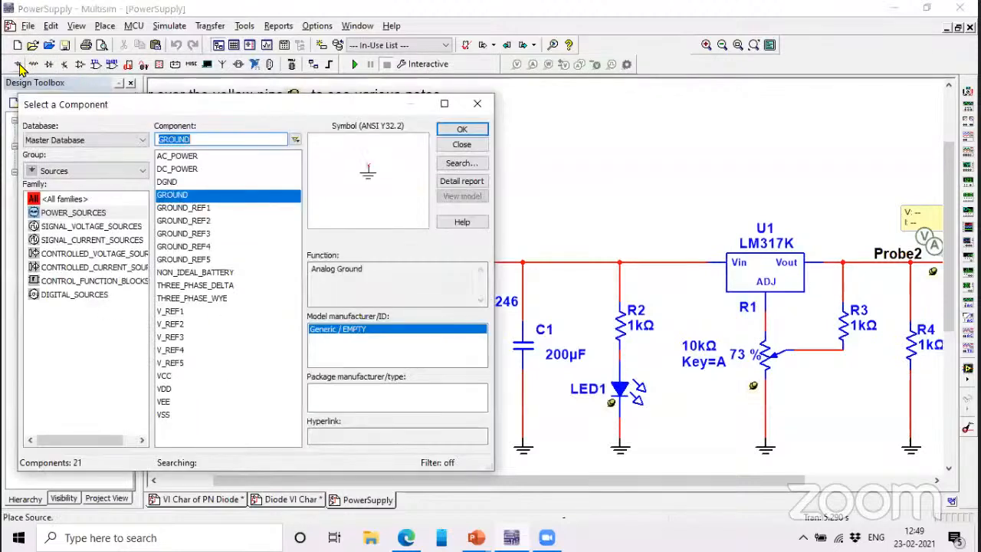
left_click(73, 215)
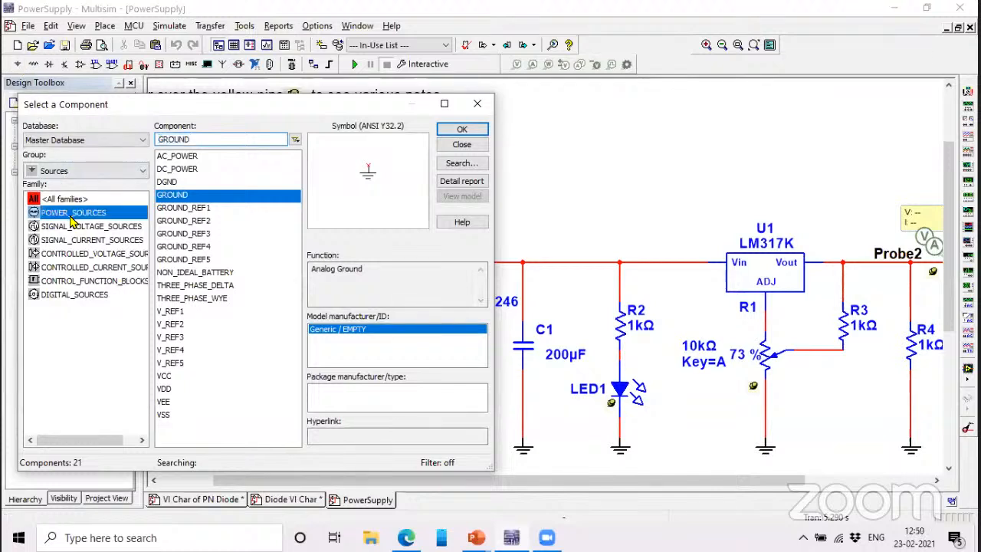
left_click(184, 158)
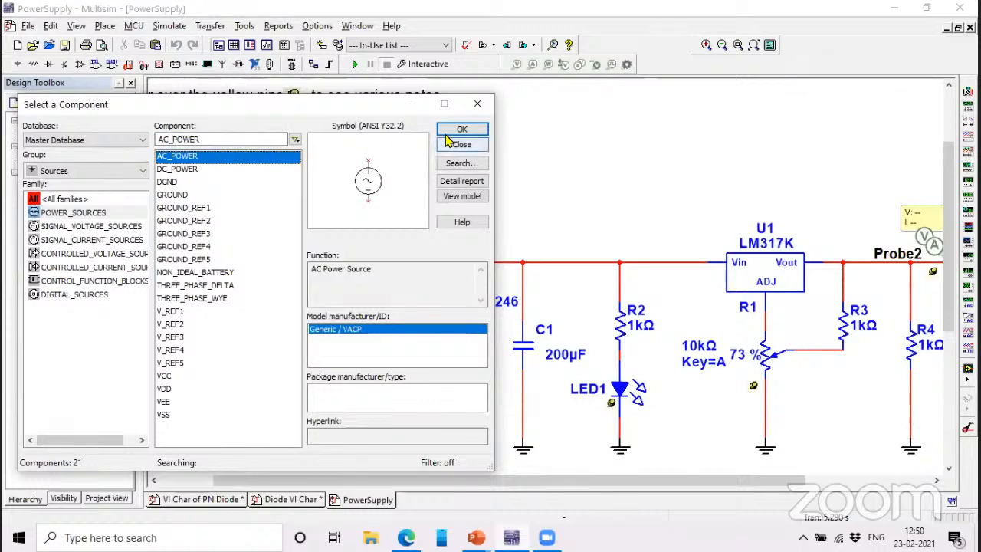
left_click(452, 132)
left_click(256, 143)
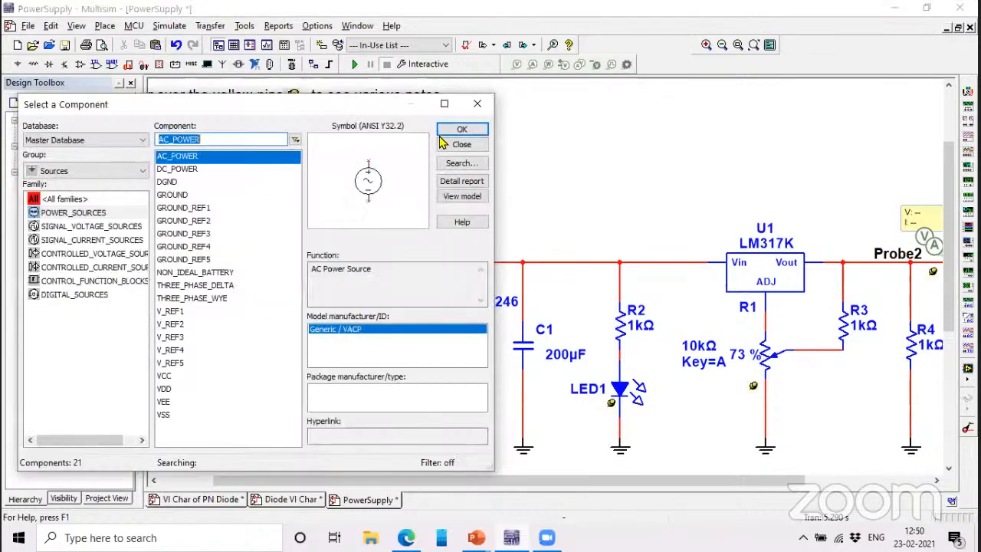
left_click(462, 144)
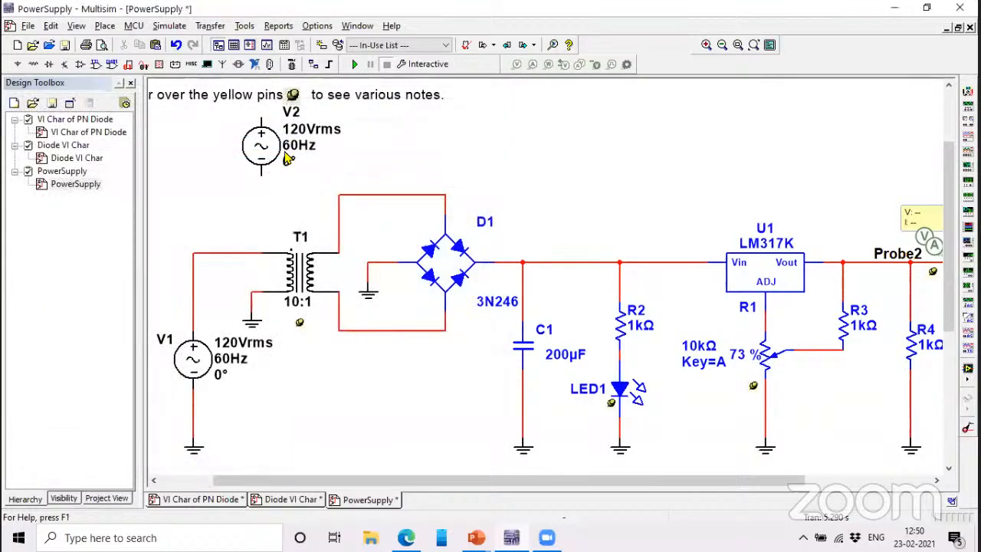
left_click(259, 157)
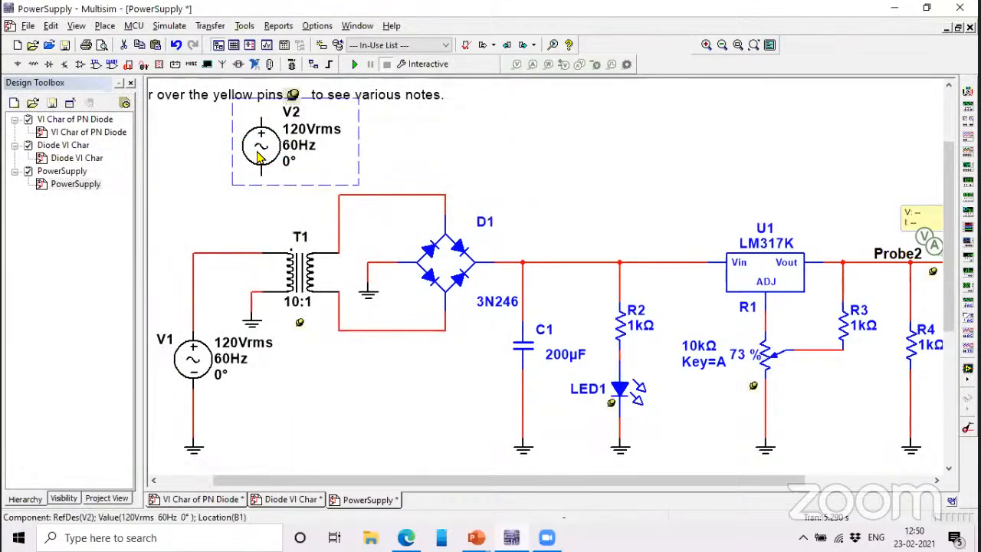
key("Delete")
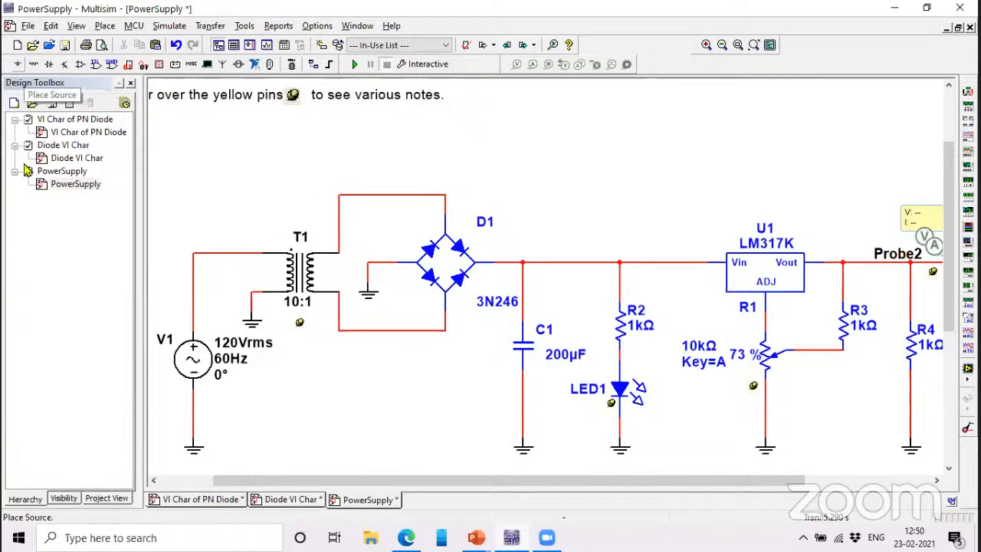
Step: Look up the 1P1S transformer in the TRANSFORMER family of the Basic component group, and close the component browser without placing anything
left_click(105, 25)
left_click(119, 43)
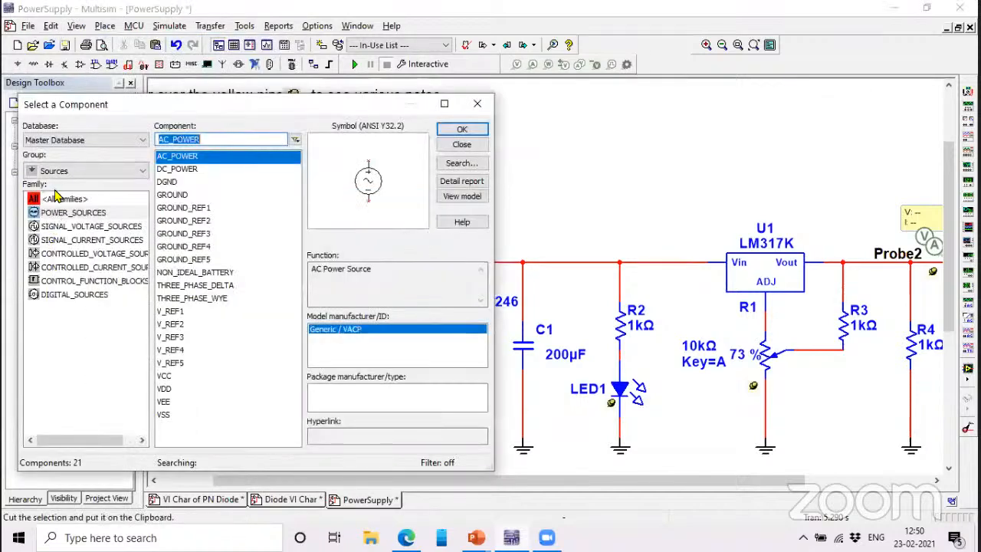
left_click(60, 173)
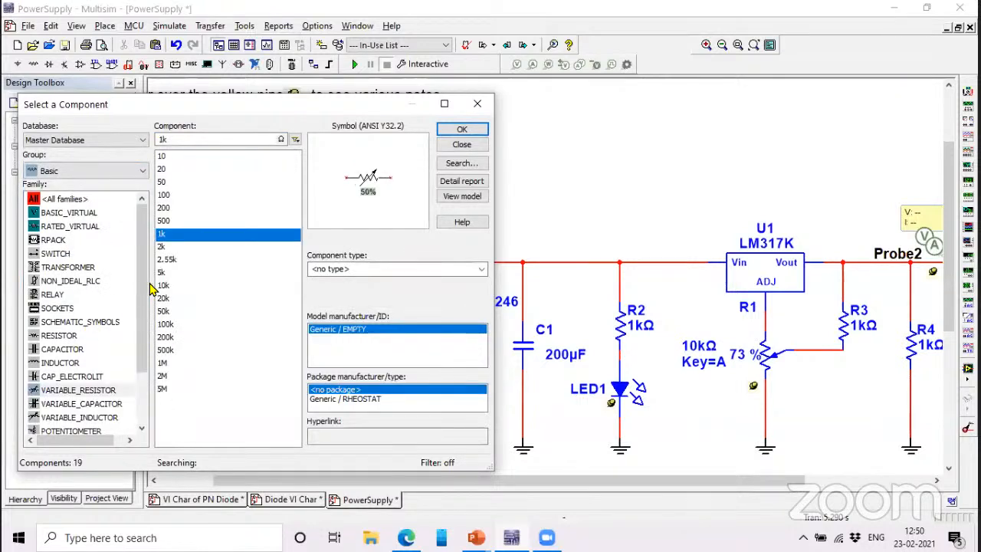
scroll(140, 345, "down", 1)
scroll(140, 351, "down", 1)
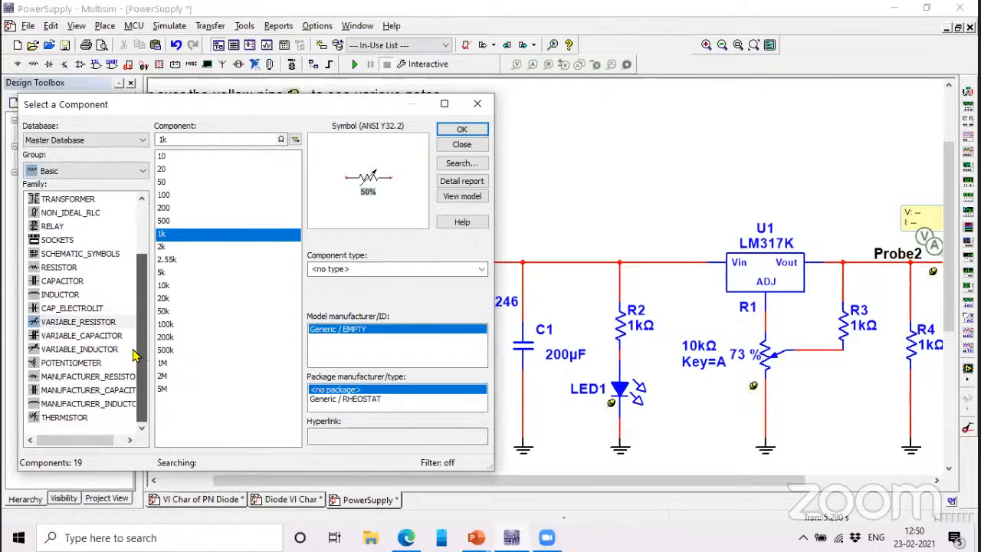
scroll(140, 330, "up", 1)
scroll(141, 316, "up", 1)
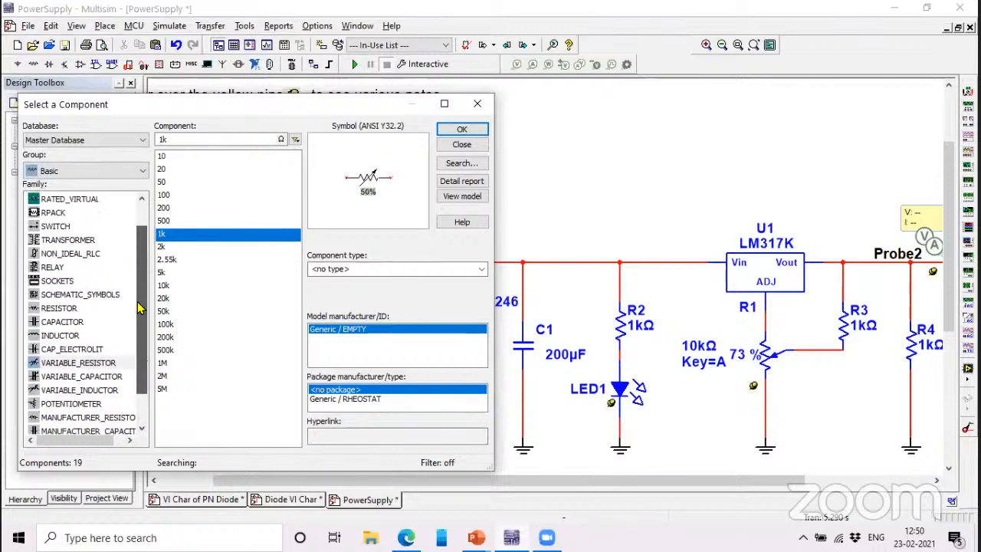
left_click(80, 239)
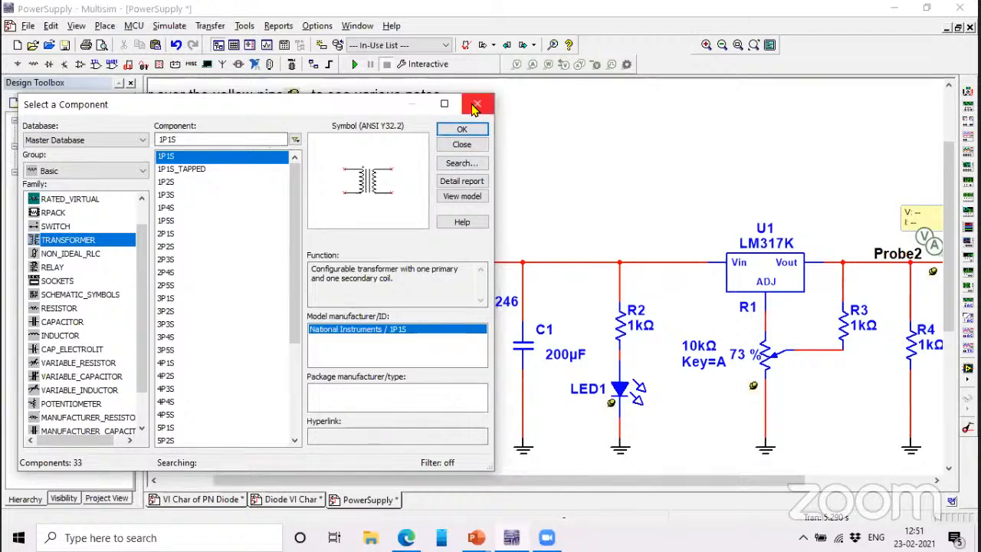
left_click(475, 105)
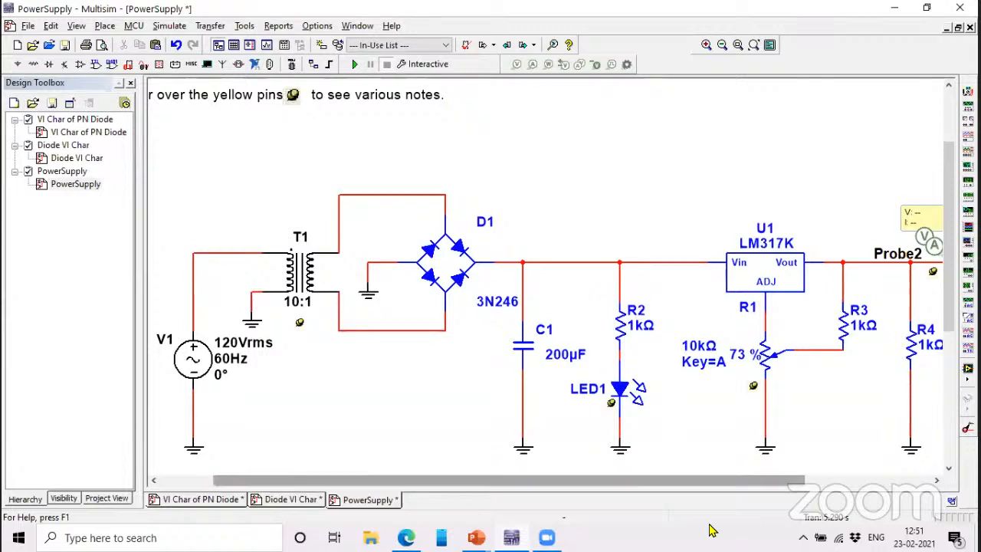
Step: Wire the channel B input of oscilloscope XSC1 to the output line of bridge rectifier D1
left_click_drag(712, 480, 791, 481)
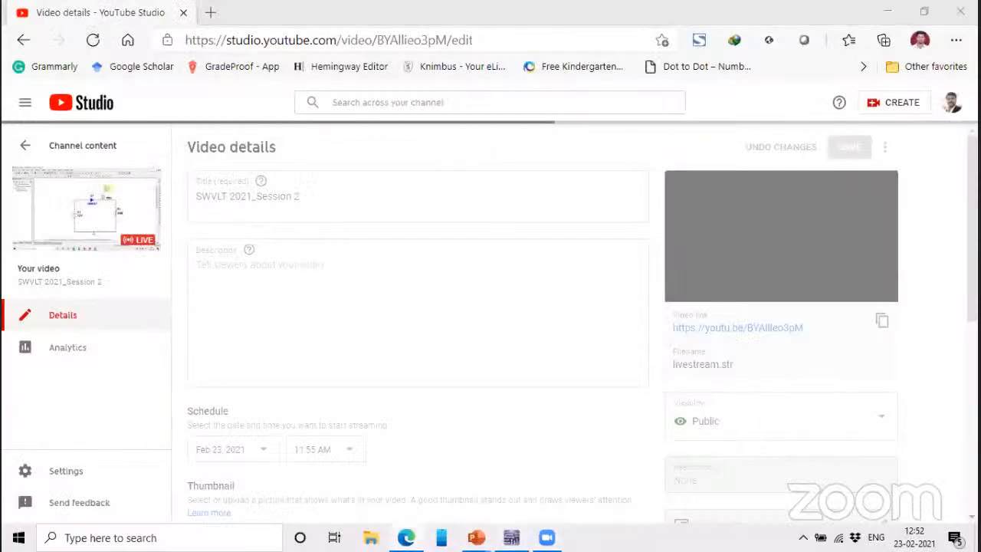
key("alt+Tab")
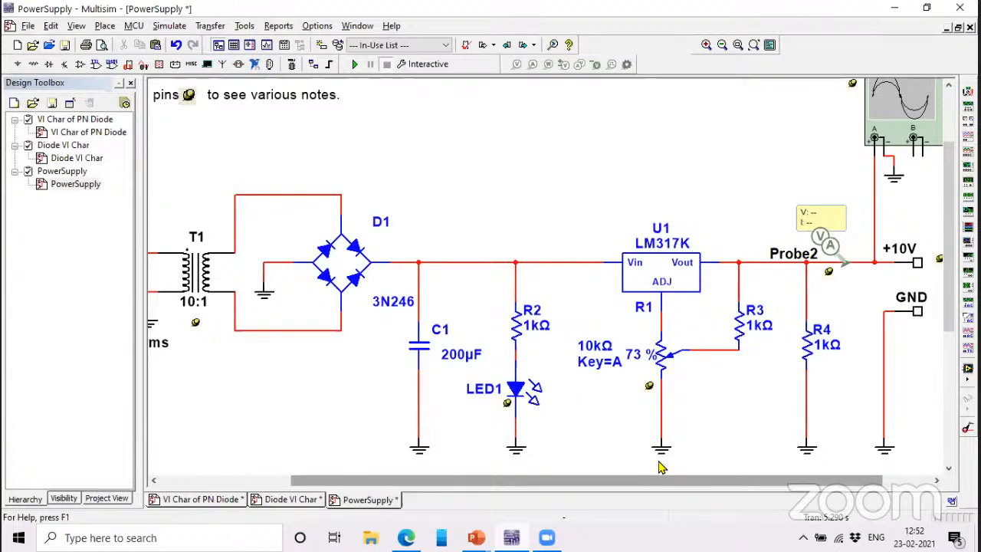
scroll(660, 468, "right", 3)
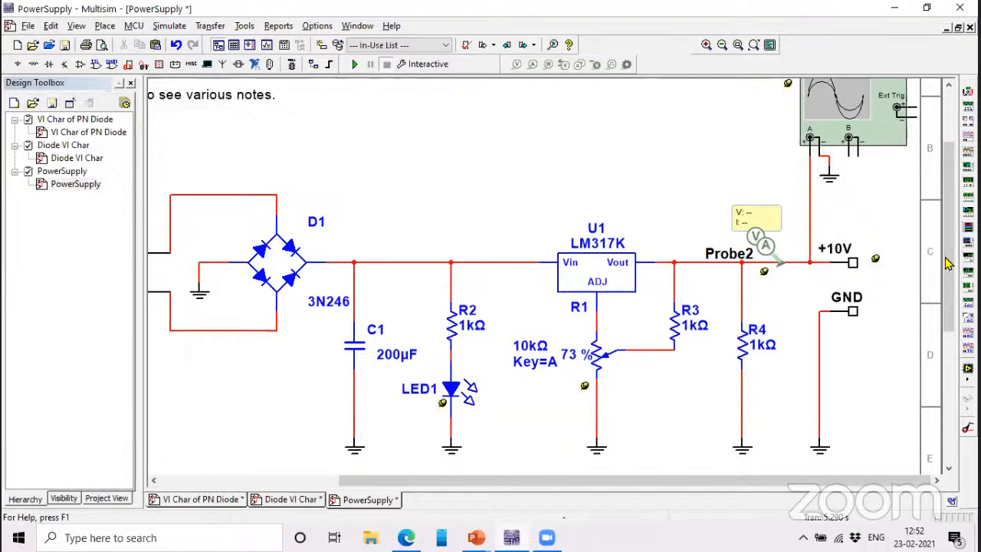
scroll(948, 263, "up", 3)
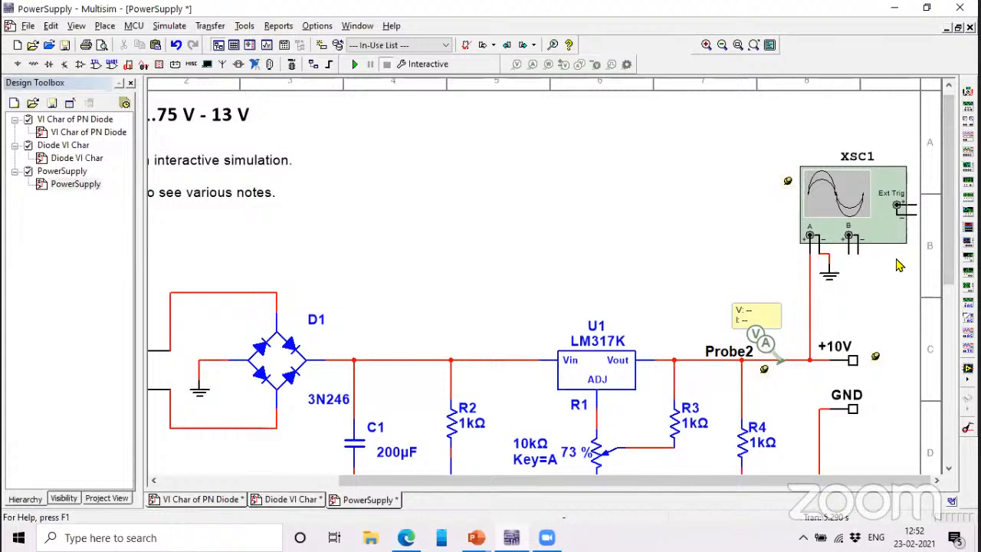
left_click(850, 254)
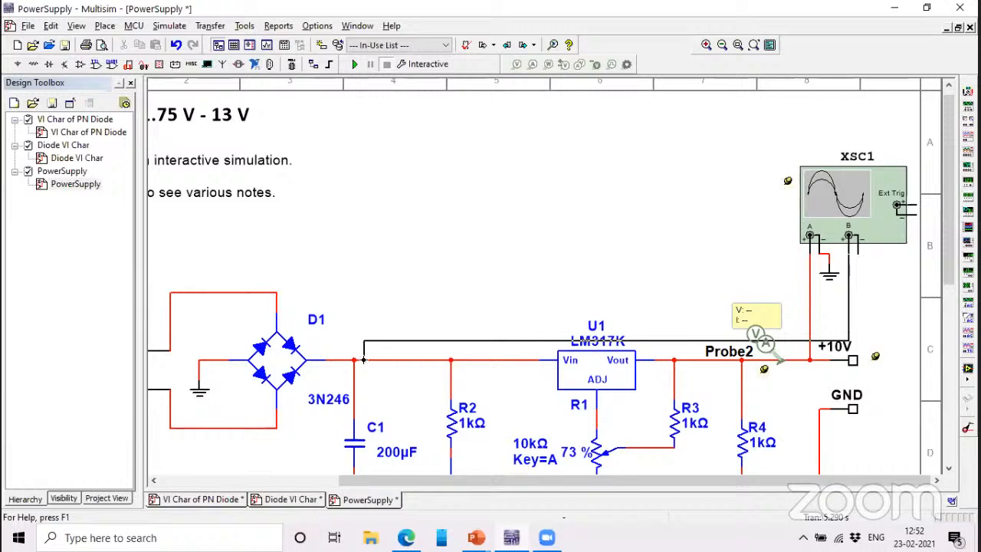
left_click(364, 357)
left_click(860, 193)
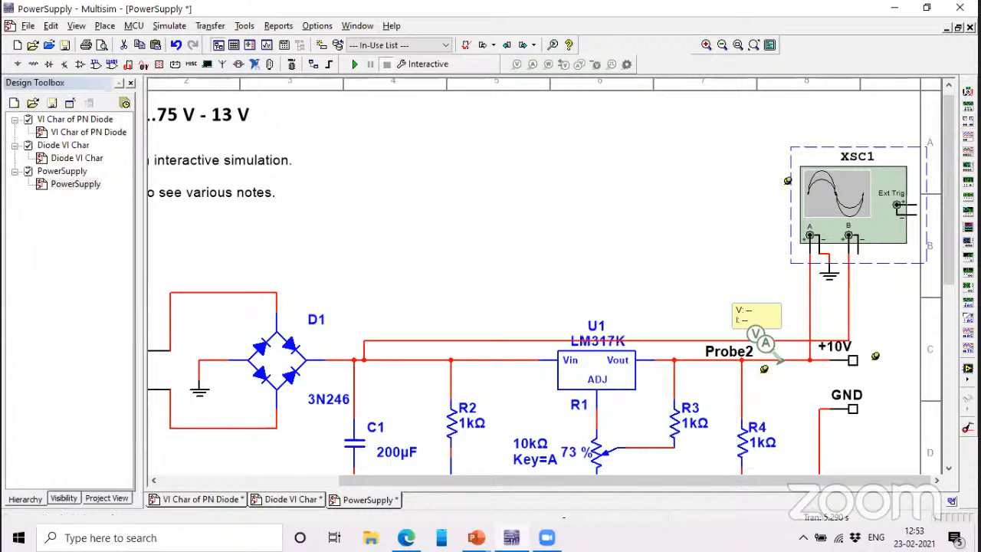
Step: Place a second two-channel oscilloscope above regulator U1 and delete the wire from XSC1's channel B
left_click(967, 155)
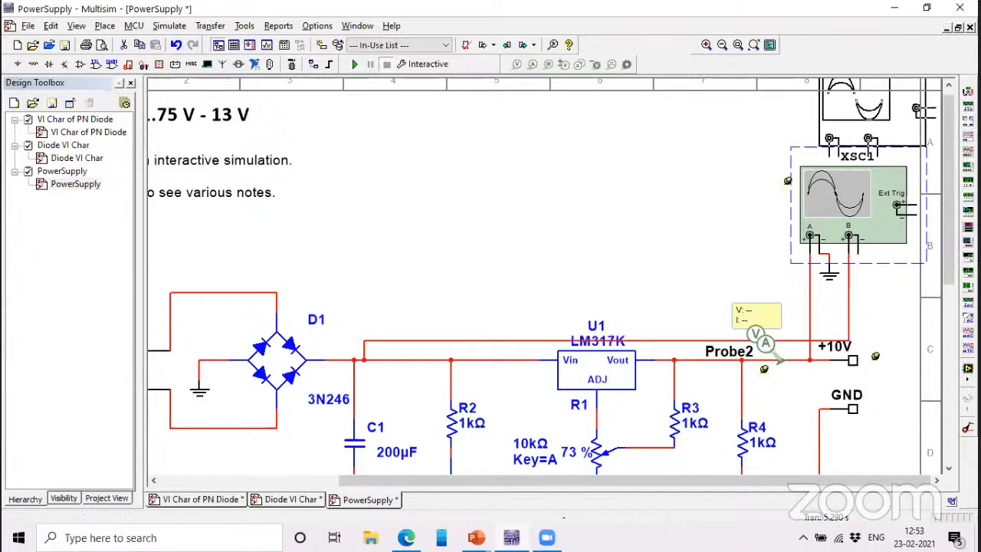
left_click(583, 211)
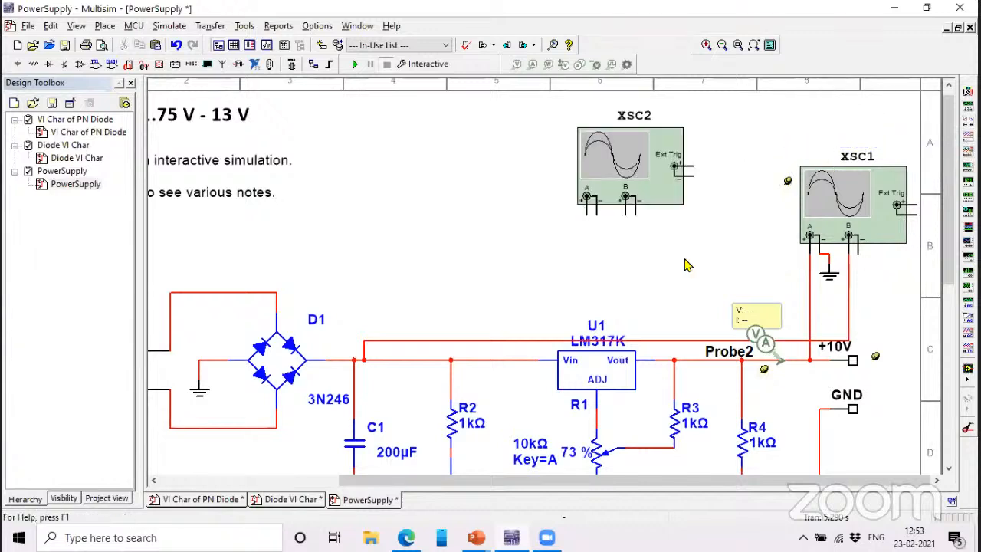
left_click(471, 341)
key("Delete")
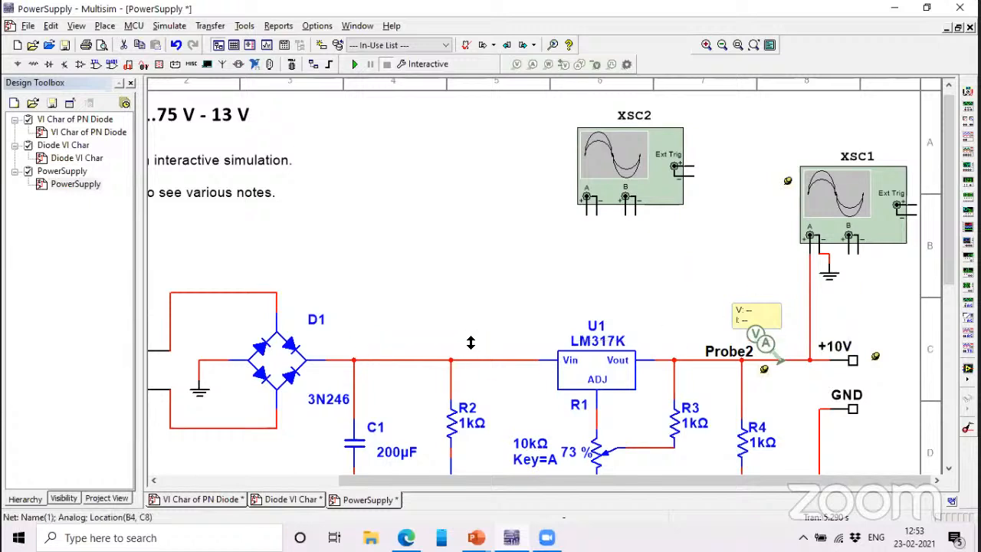
Step: Wire XSC2's channel A positive terminal to the D1 bridge output and its negative terminal to the ground at XSC1
left_click(587, 217)
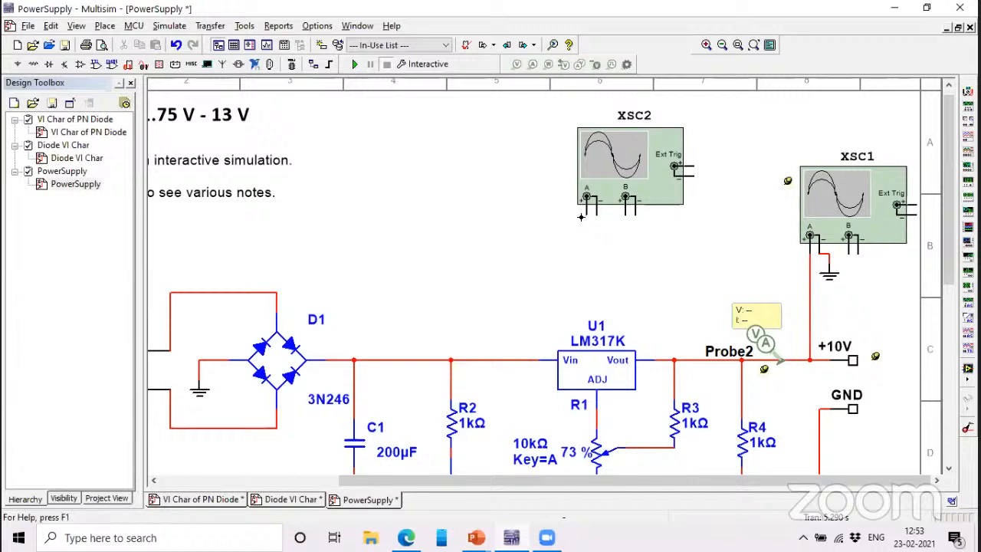
left_click(346, 355)
left_click(597, 209)
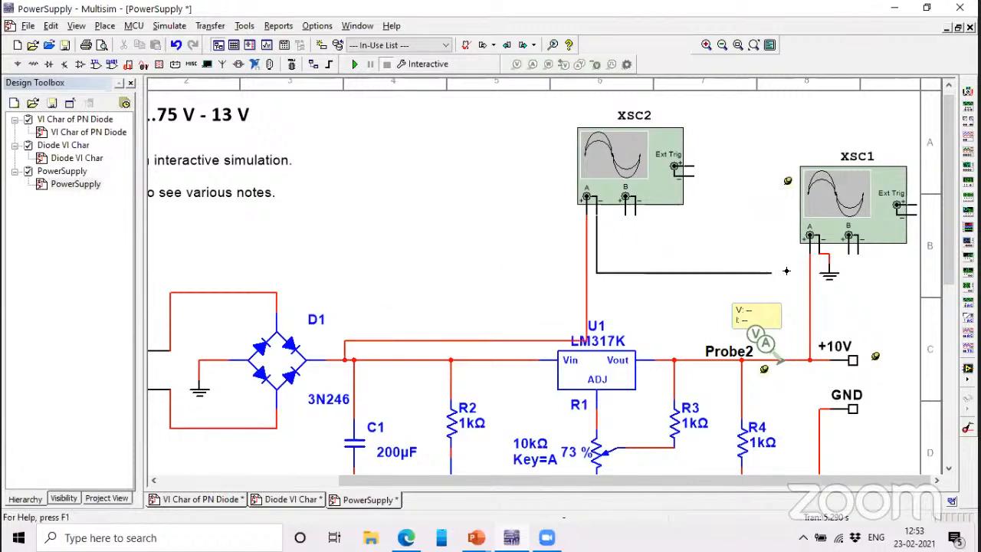
left_click(827, 254)
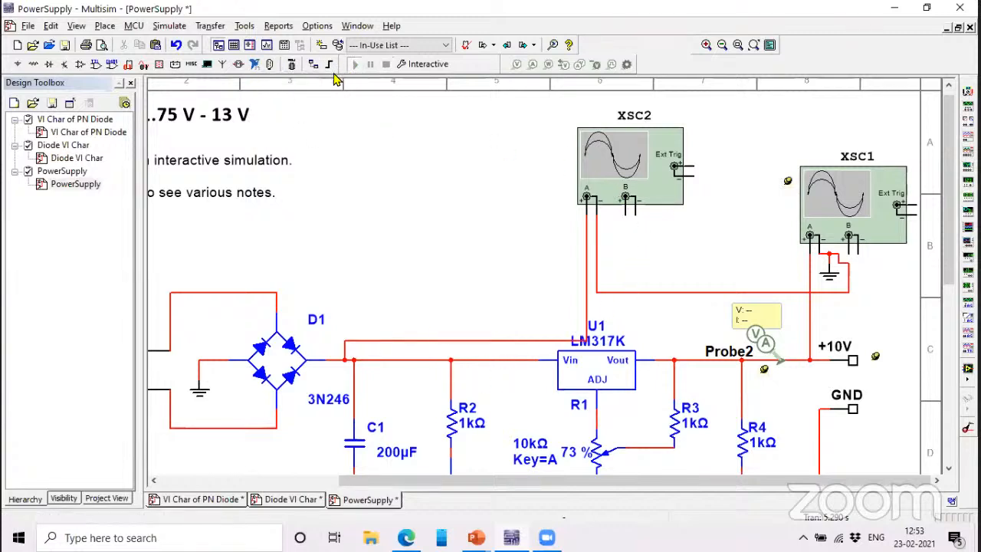
Step: Run the simulation with the XSC2 display open, pause it, and view the channel A trace from its start
double_click(633, 167)
key("F5")
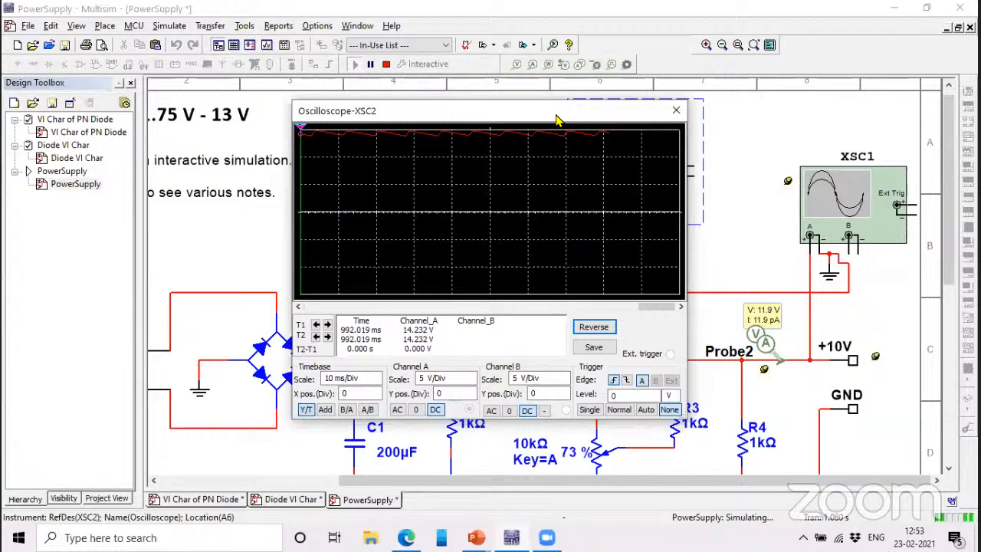
left_click_drag(557, 120, 628, 164)
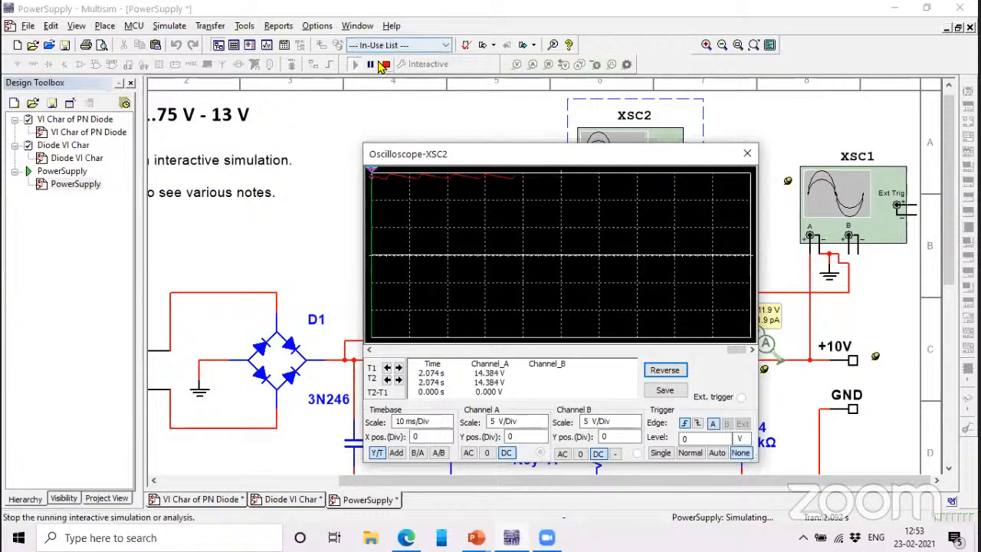
left_click(371, 65)
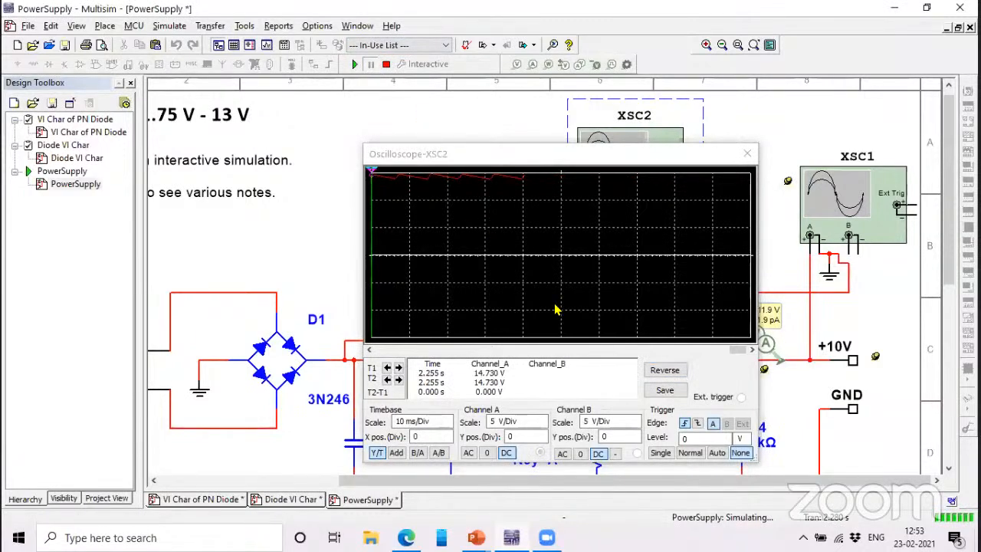
left_click_drag(737, 350, 370, 351)
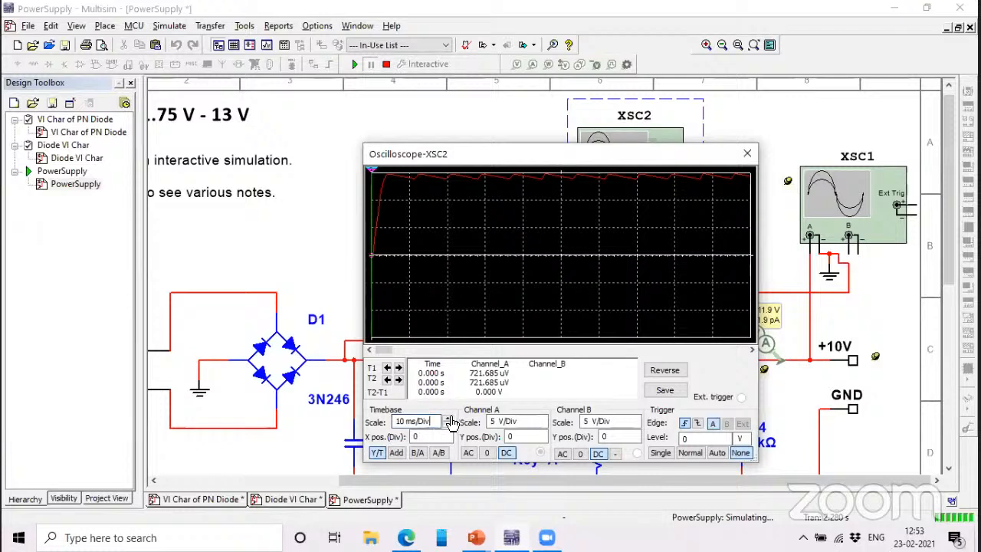
Step: Set the XSC2 timebase scale to 5 ms/Div
left_click(449, 420)
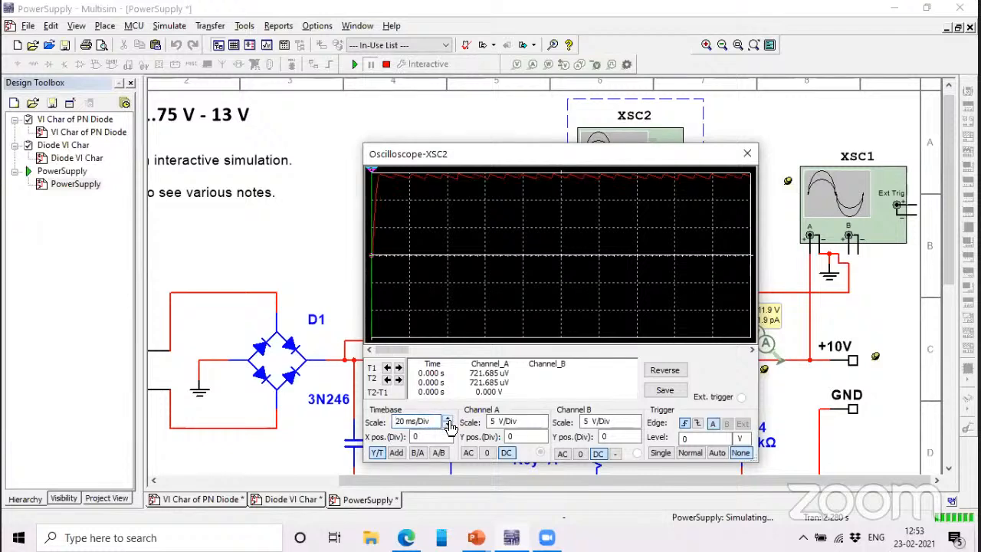
left_click(449, 426)
left_click(448, 425)
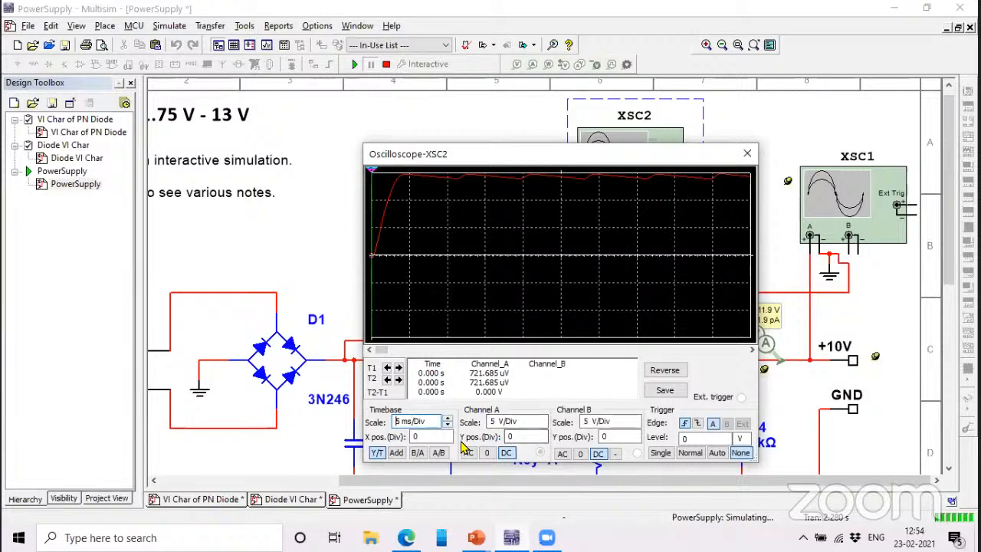
left_click(444, 436)
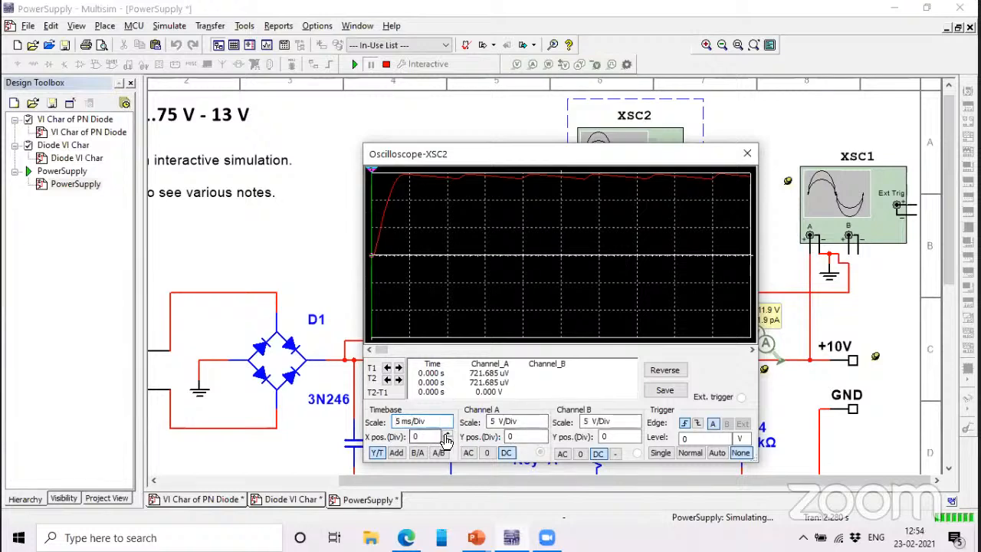
Step: Set XSC2's channel A Y position to -1.6 divisions and close the oscilloscope display
left_click(536, 438)
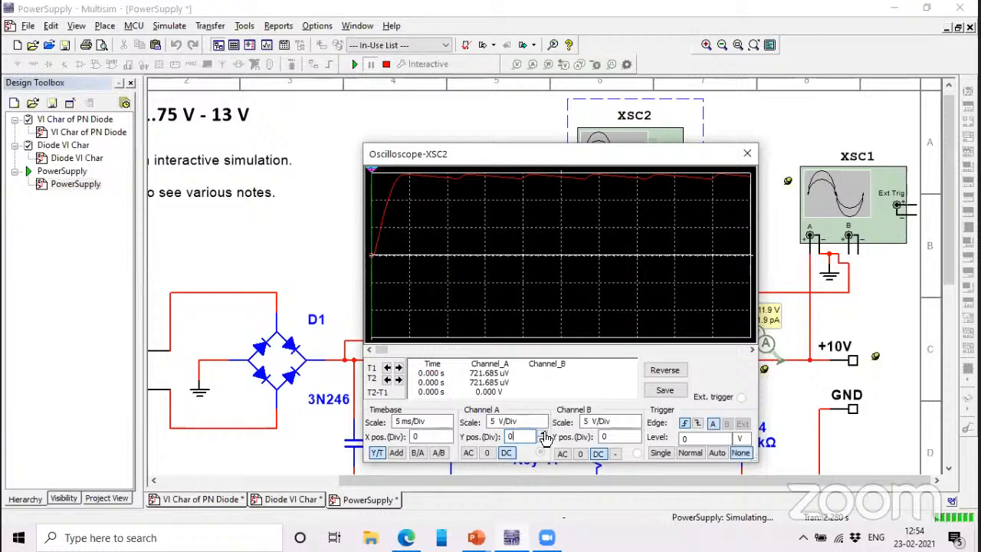
left_click(542, 433)
left_click(543, 433)
left_click(543, 439)
left_click(543, 439)
left_click(543, 440)
left_click(543, 440)
left_click(544, 440)
left_click(543, 440)
left_click(543, 440)
left_click(544, 440)
left_click(543, 440)
left_click(543, 440)
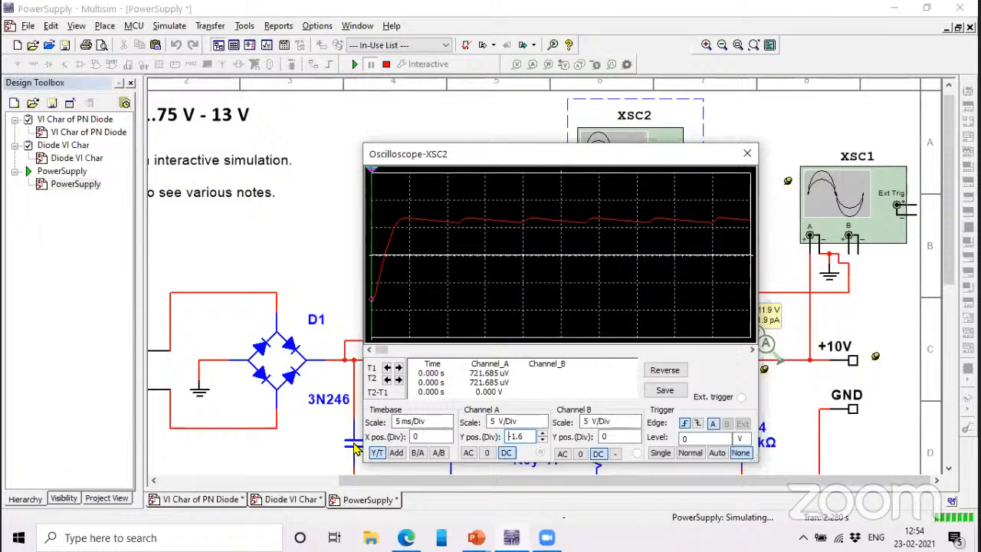
left_click(746, 155)
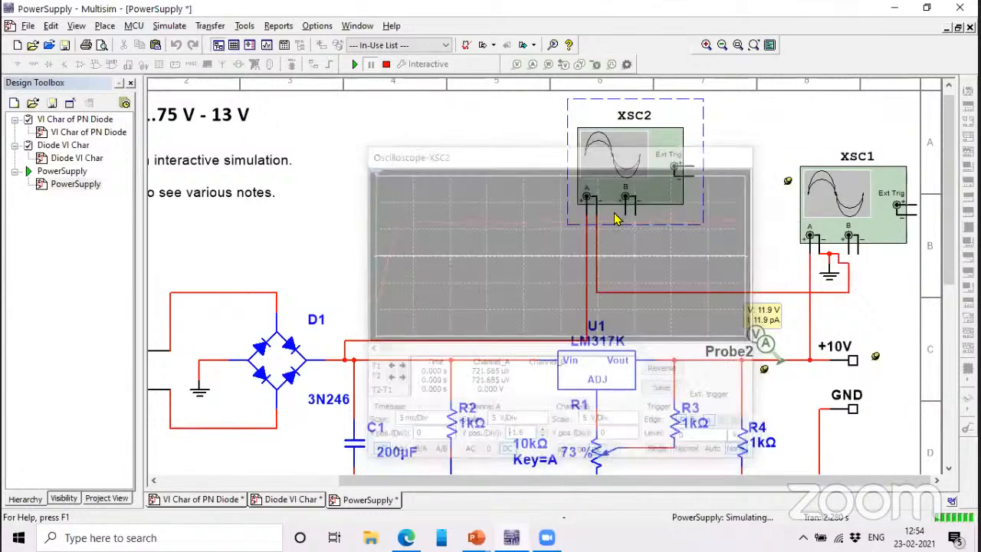
Step: Stop the simulation and wire XSC2's channel B positive terminal to D1's upper AC input and its negative terminal to the ground wire
left_click(626, 215)
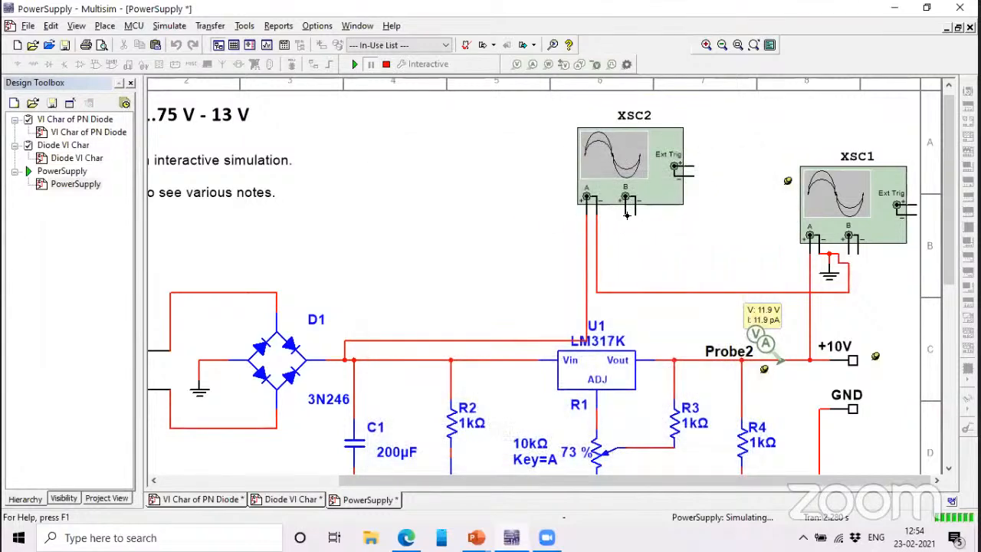
left_click(386, 63)
left_click(625, 214)
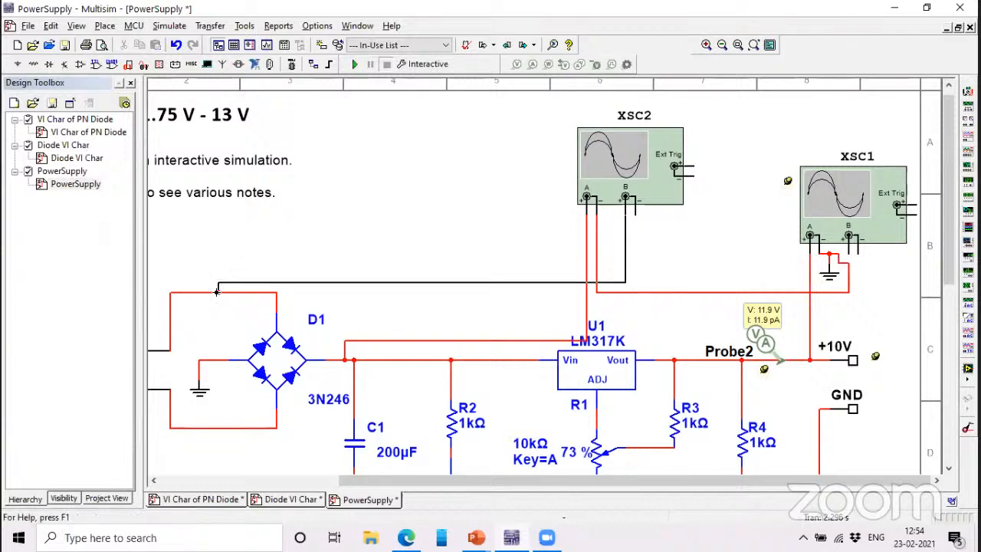
left_click(217, 291)
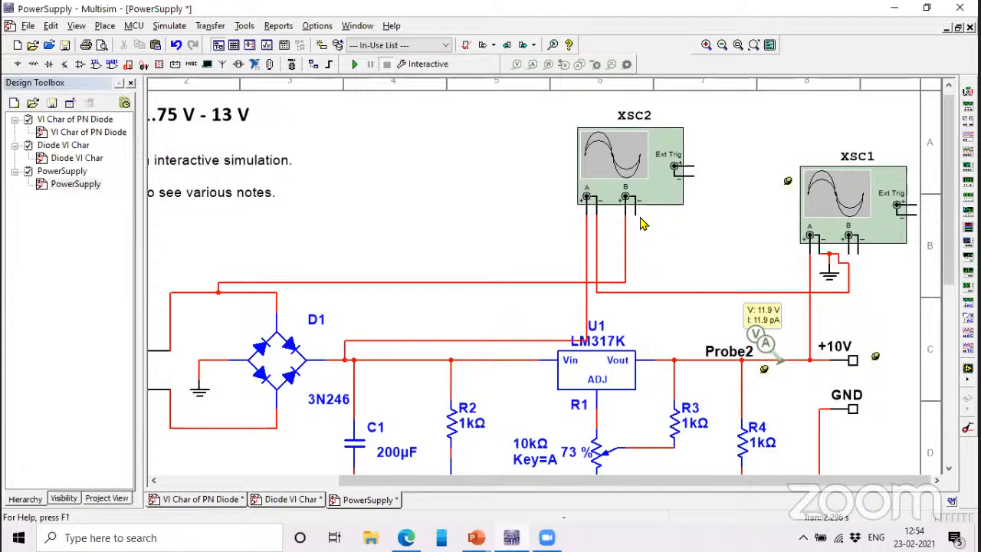
left_click(635, 292)
Step: Simulate and pause to compare the bridge's input and output traces on XSC2 from the start, and stop the simulation
left_click(354, 64)
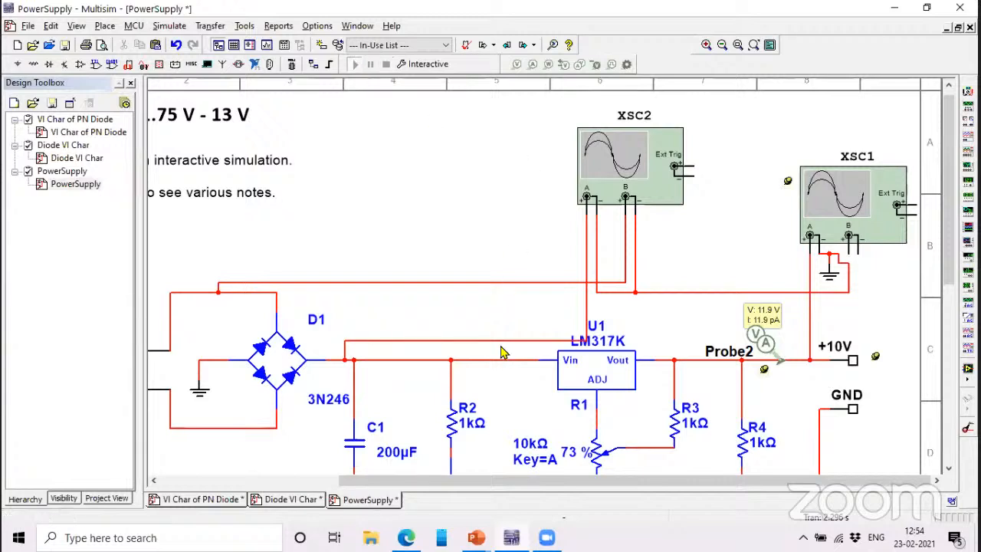
double_click(605, 168)
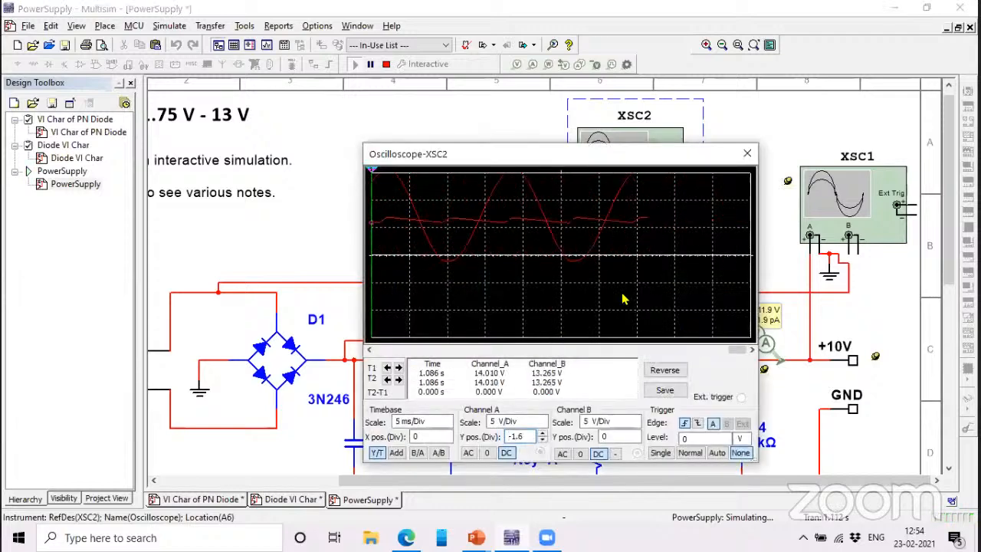
left_click(371, 66)
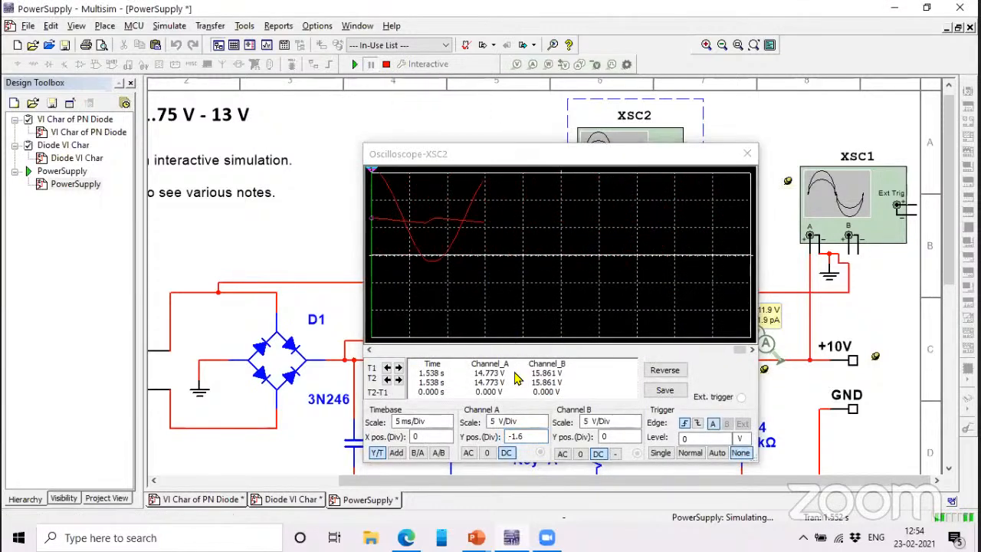
left_click_drag(742, 352, 381, 350)
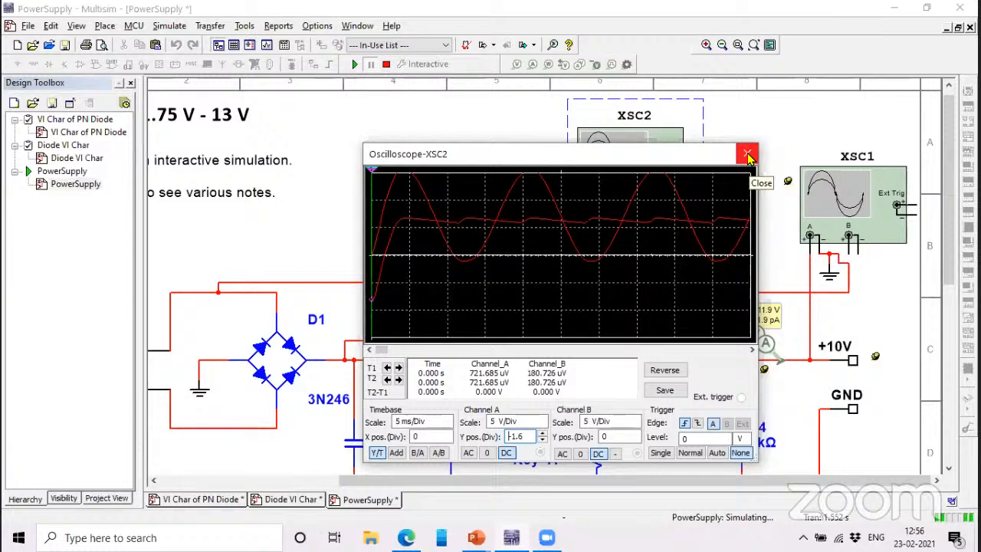
left_click(748, 156)
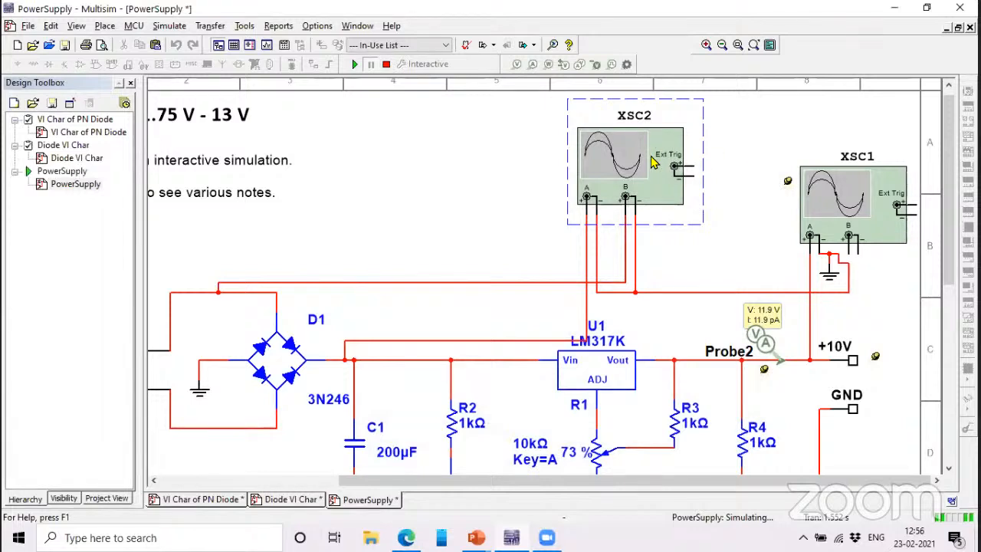
left_click(387, 66)
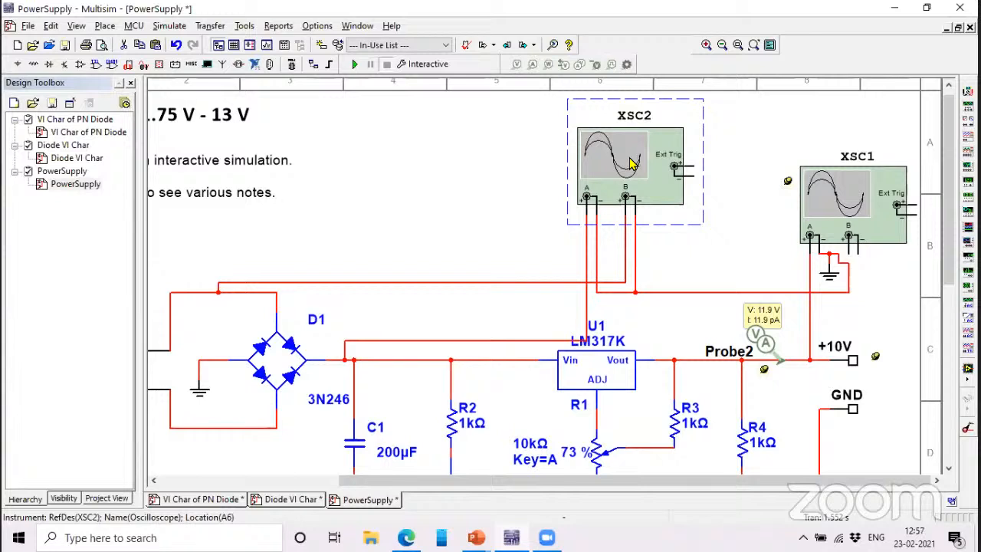
Step: Replace oscilloscope XSC2 with an Agilent oscilloscope and wire its first channel to the upper AC input of bridge D1
key("Delete")
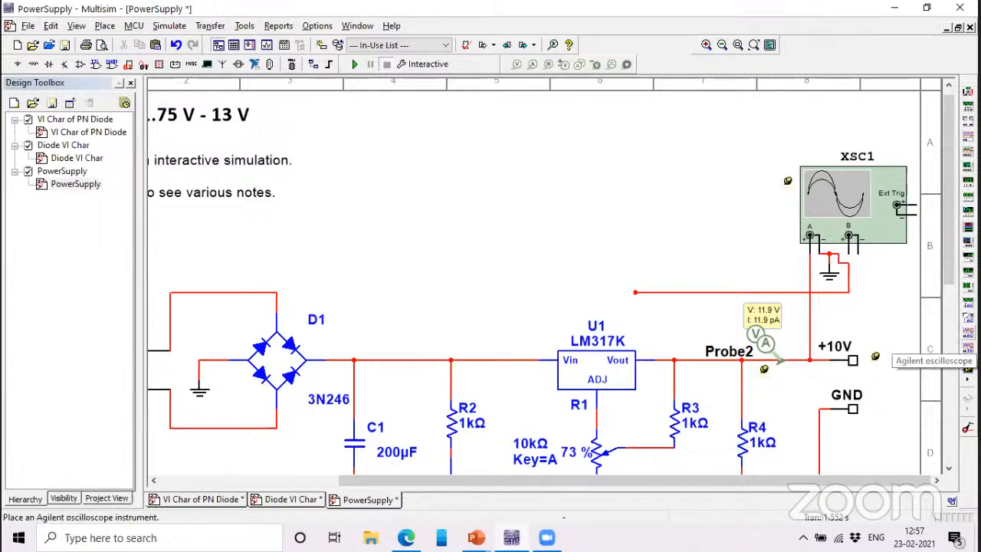
left_click(968, 337)
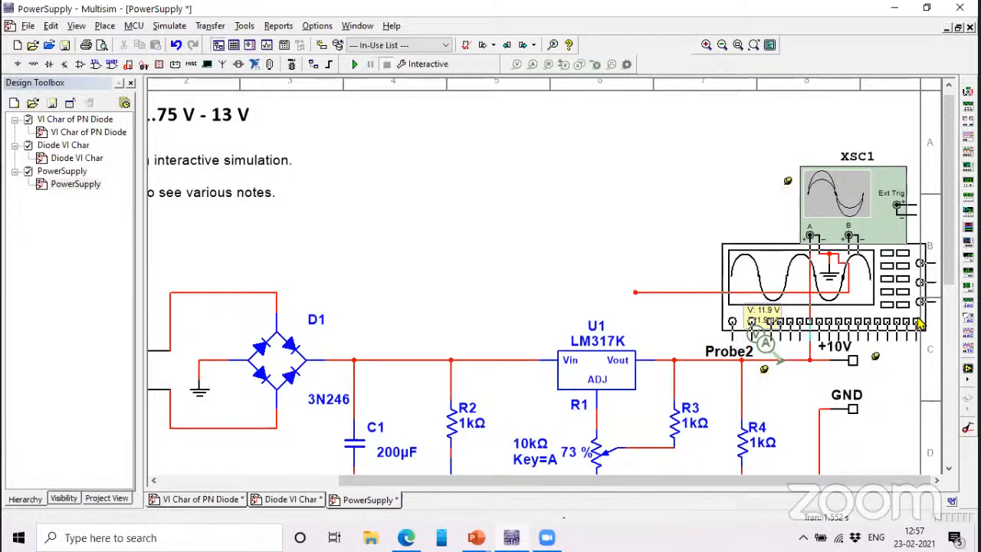
left_click(448, 226)
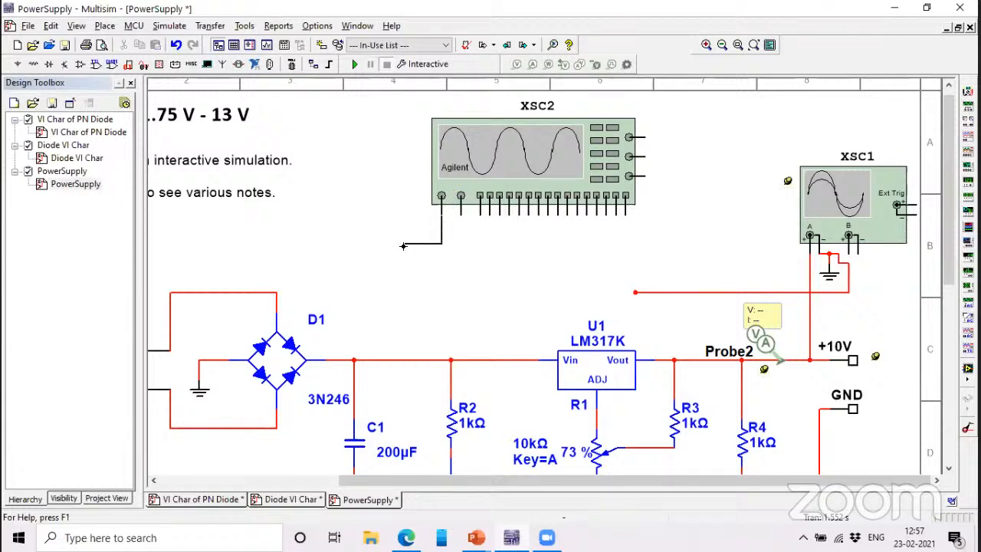
left_click(273, 293)
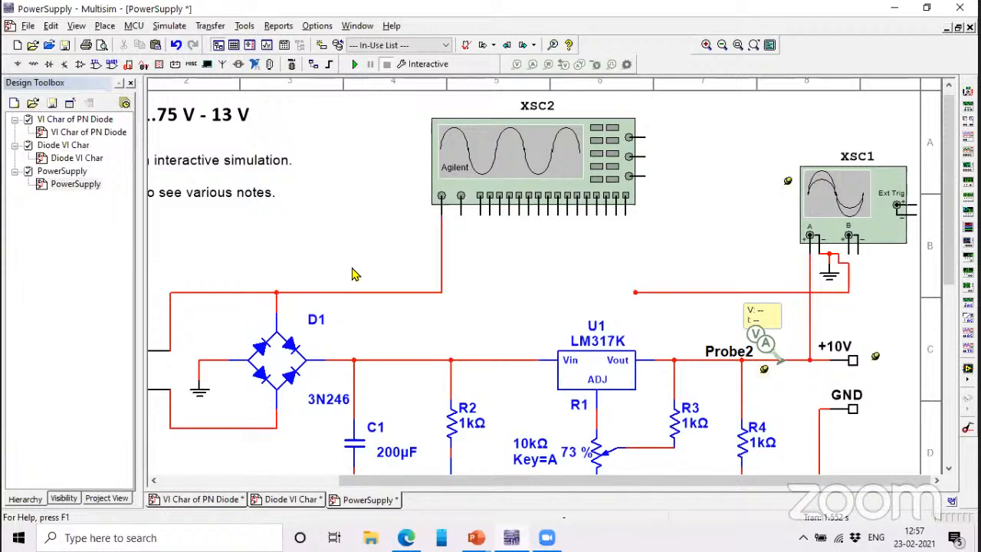
Step: Wire the Agilent oscilloscope's second channel to bridge D1's output line and delete the leftover wire from XSC1's channel B
double_click(495, 172)
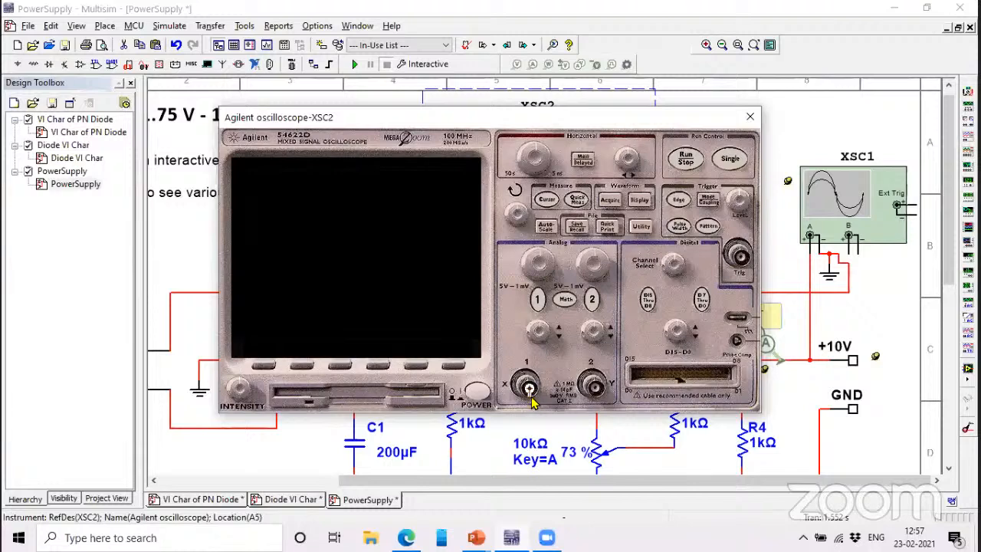
left_click(747, 119)
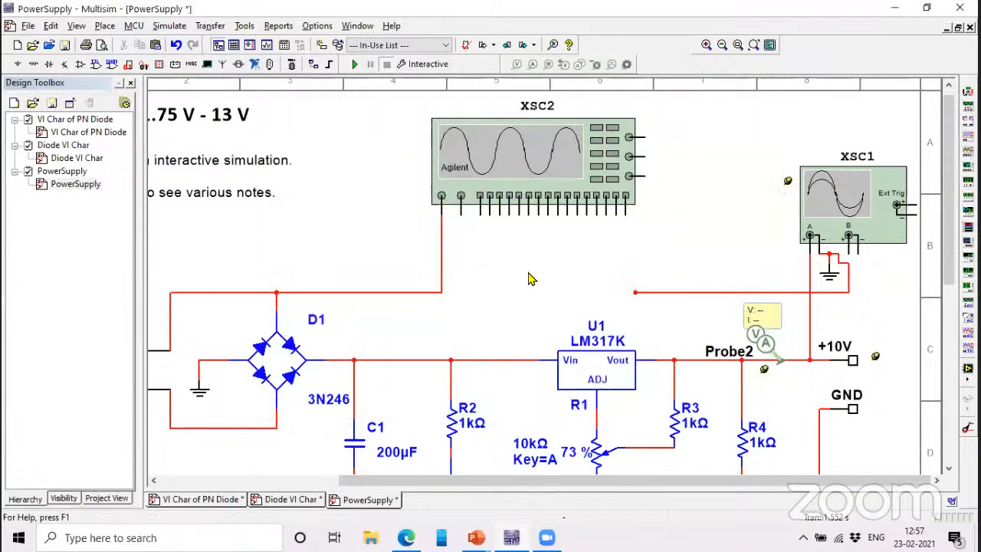
left_click(460, 219)
left_click(410, 357)
left_click(685, 291)
key("Delete")
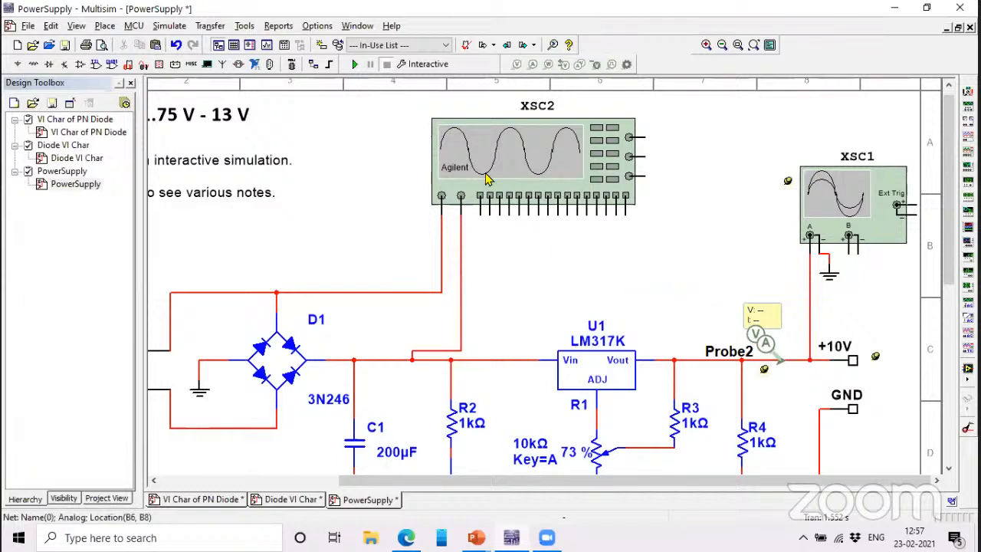
Step: Run the simulation, power on the Agilent oscilloscope, display channels 1 and 2, and freeze the acquisition
left_click(355, 64)
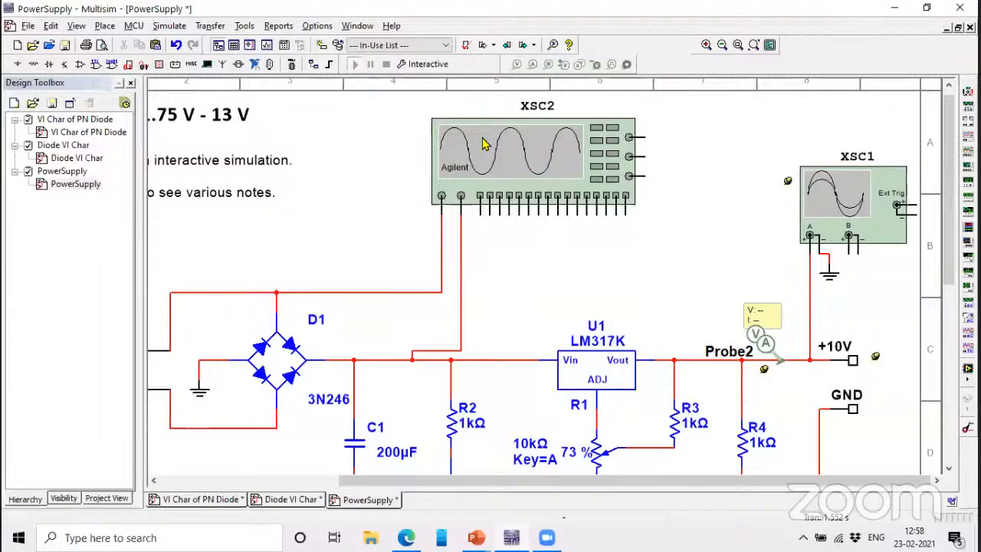
double_click(519, 170)
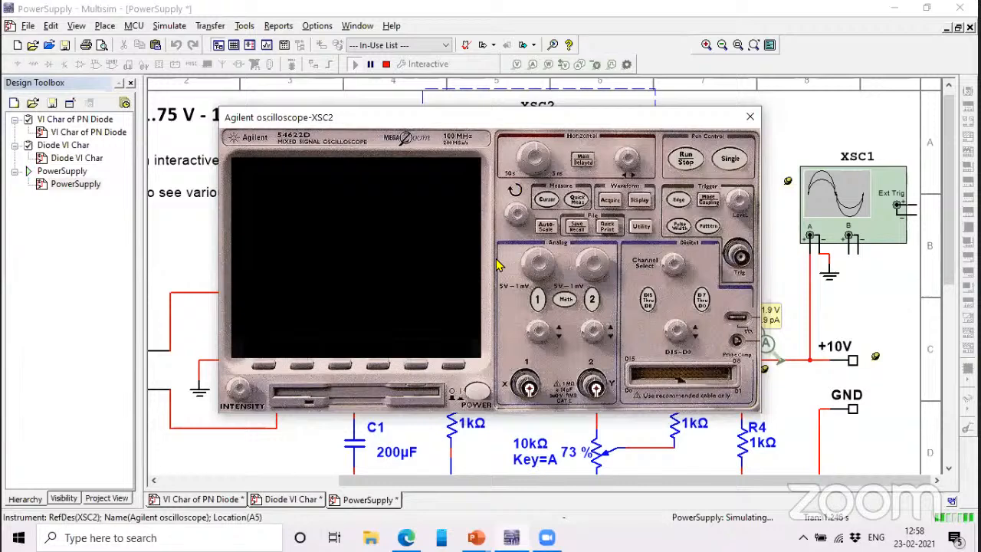
left_click(475, 396)
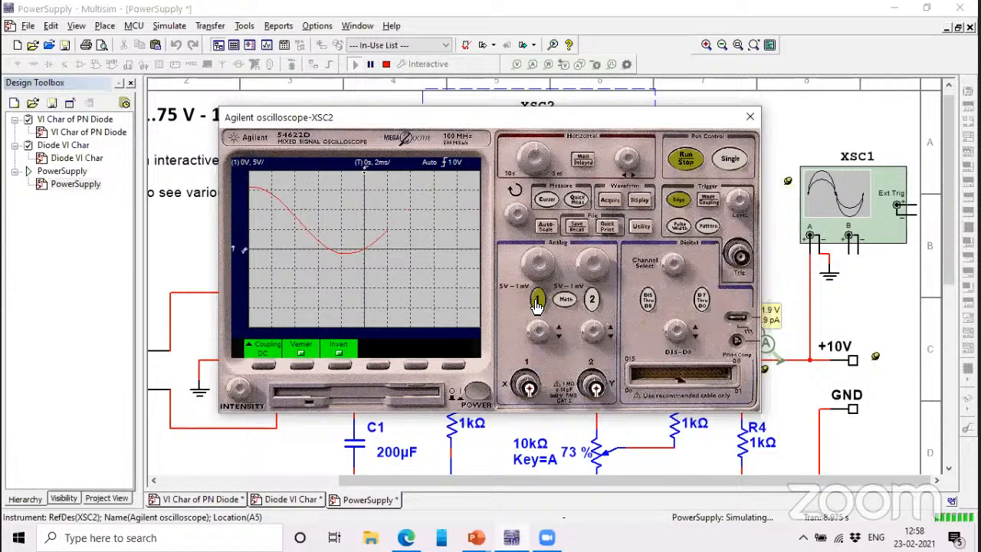
left_click(597, 303)
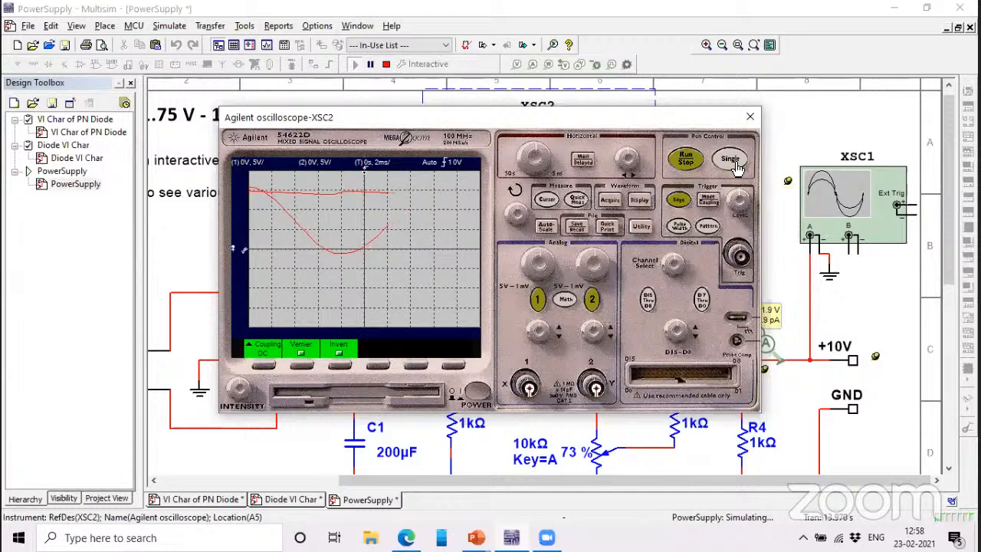
left_click(699, 167)
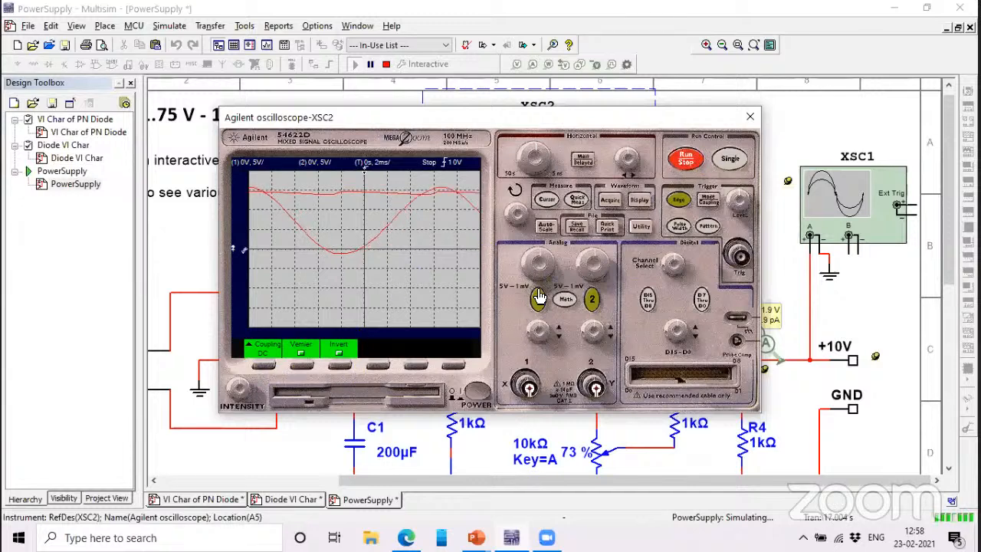
Step: Turn on the Agilent oscilloscope's cursors and set Y1 to -19.4 V, X1 to -1.32 ms and Y2 to -1.9 V
left_click(549, 204)
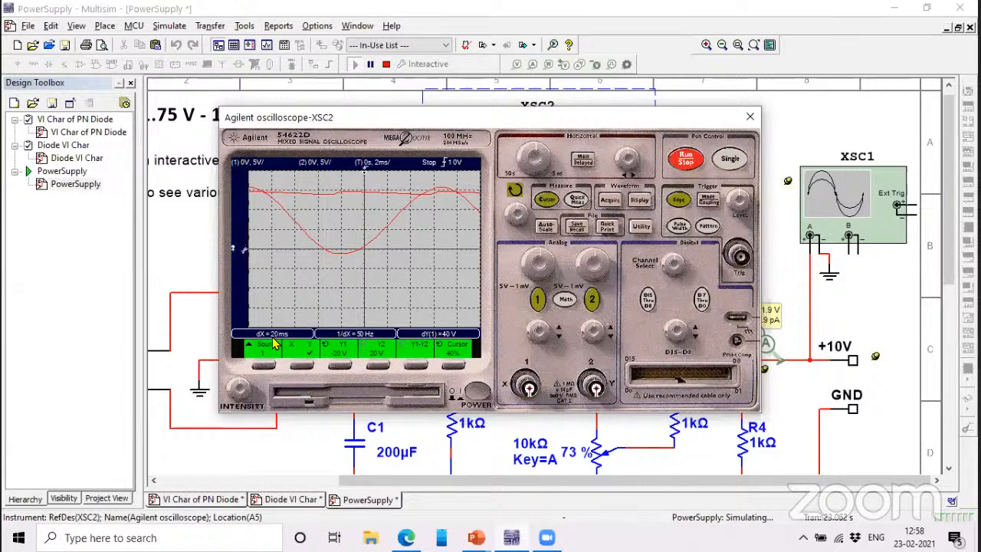
left_click(517, 214)
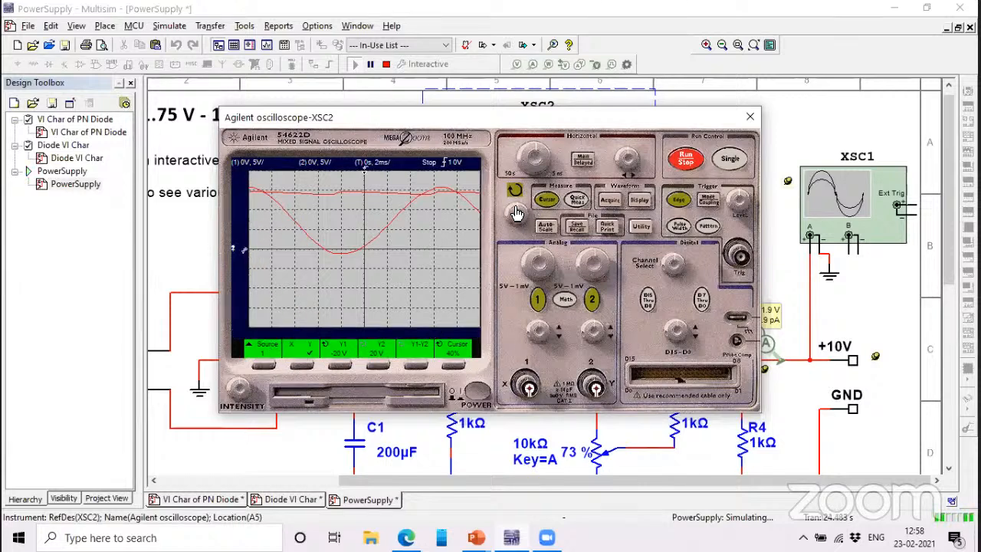
left_click_drag(516, 214, 542, 219)
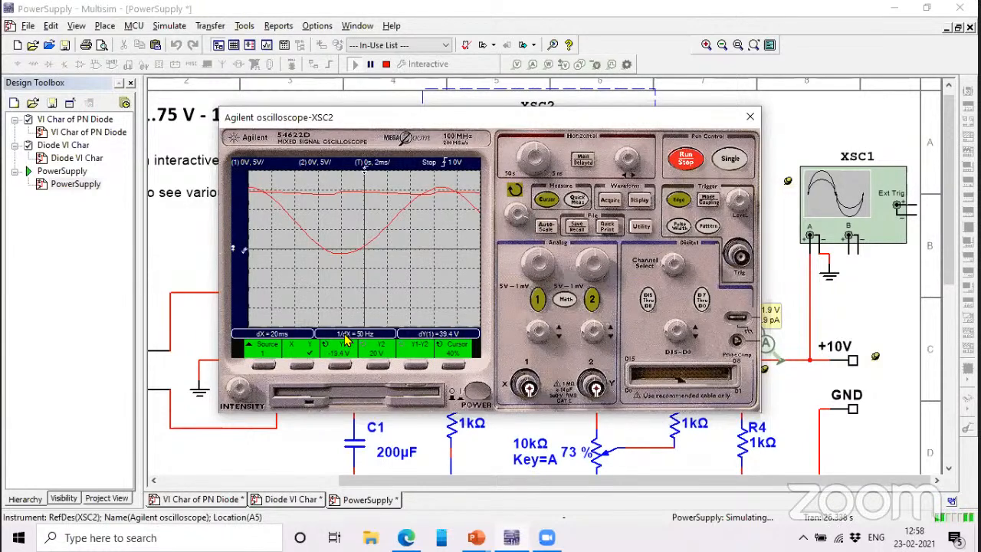
left_click(297, 363)
mouse_move(522, 224)
left_mouse_down()
mouse_move(529, 205)
mouse_move(496, 206)
mouse_move(480, 239)
mouse_move(511, 197)
mouse_move(473, 233)
mouse_move(529, 195)
mouse_move(537, 216)
mouse_move(480, 256)
mouse_move(506, 247)
mouse_move(523, 225)
left_mouse_up()
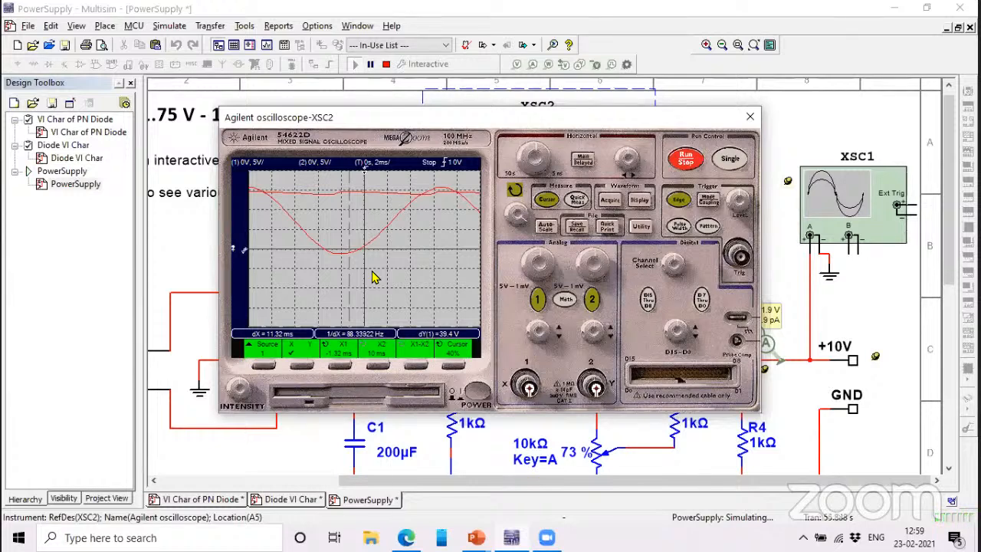
left_click(321, 368)
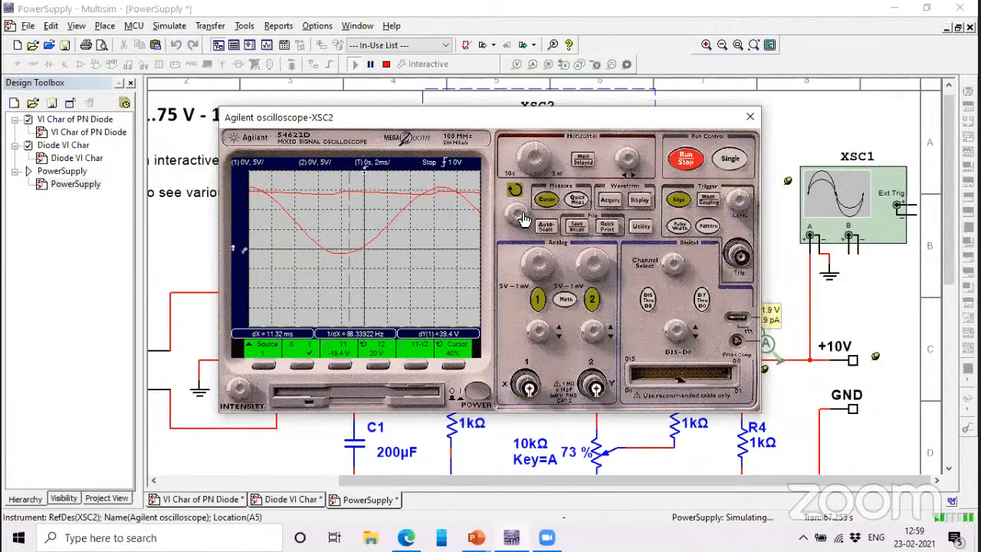
left_click_drag(523, 215, 487, 214)
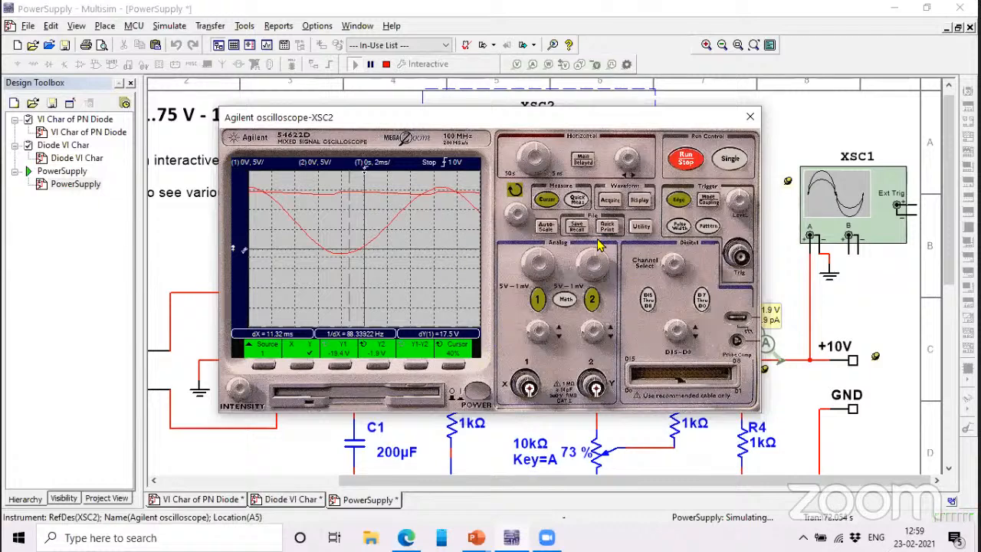
left_click(611, 201)
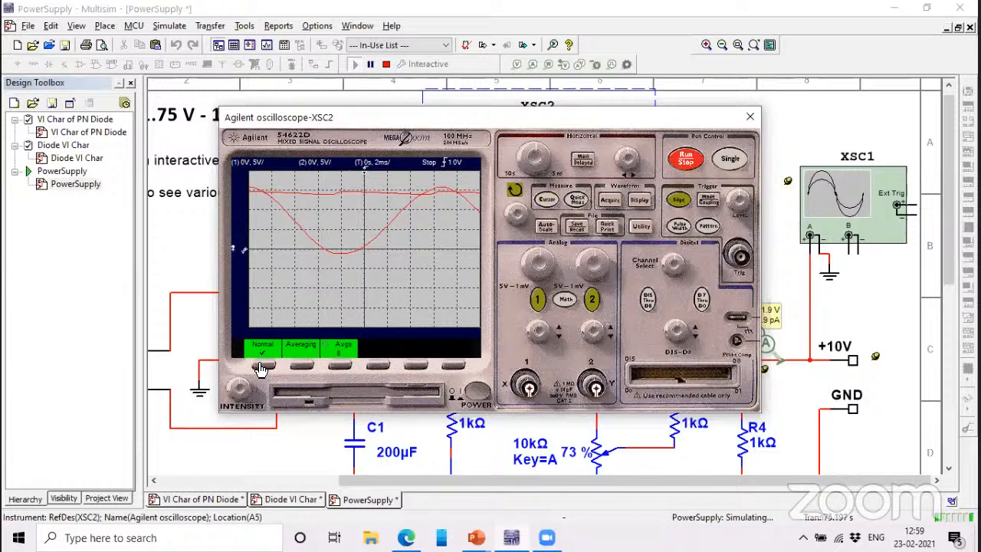
left_click(334, 401)
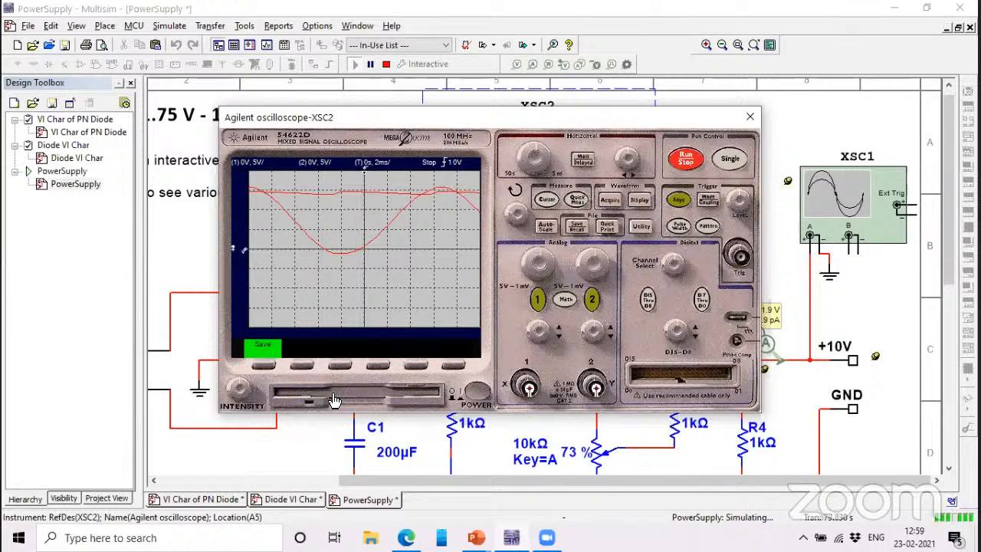
left_click(263, 366)
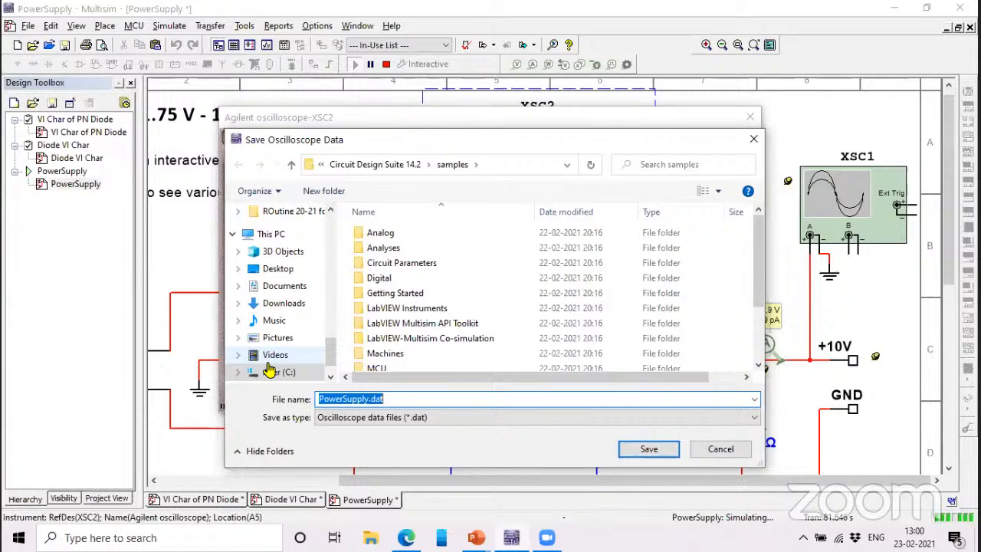
left_click(721, 448)
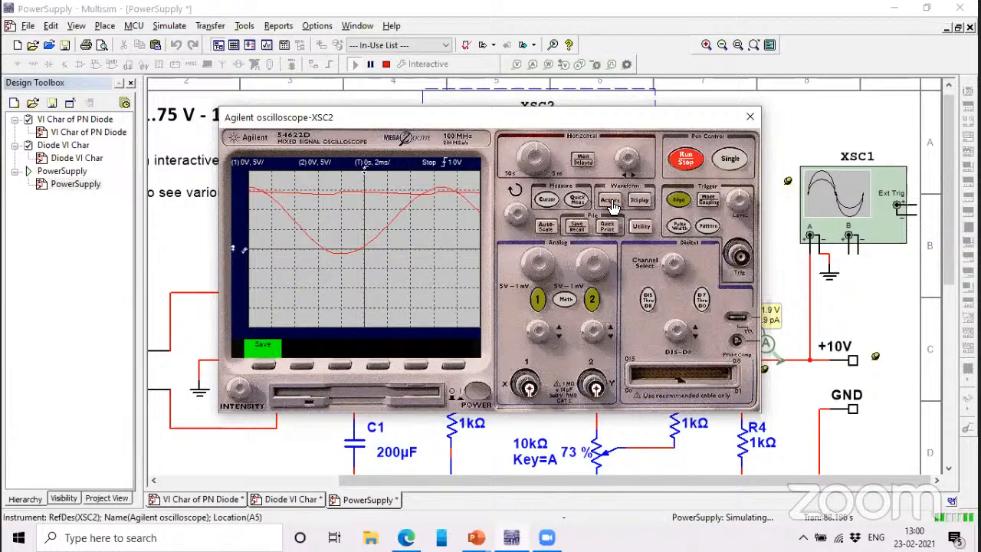
Step: Save the oscilloscope data as PowerSupply.dat in the samples folder
left_click(636, 202)
left_click(360, 396)
left_click(263, 366)
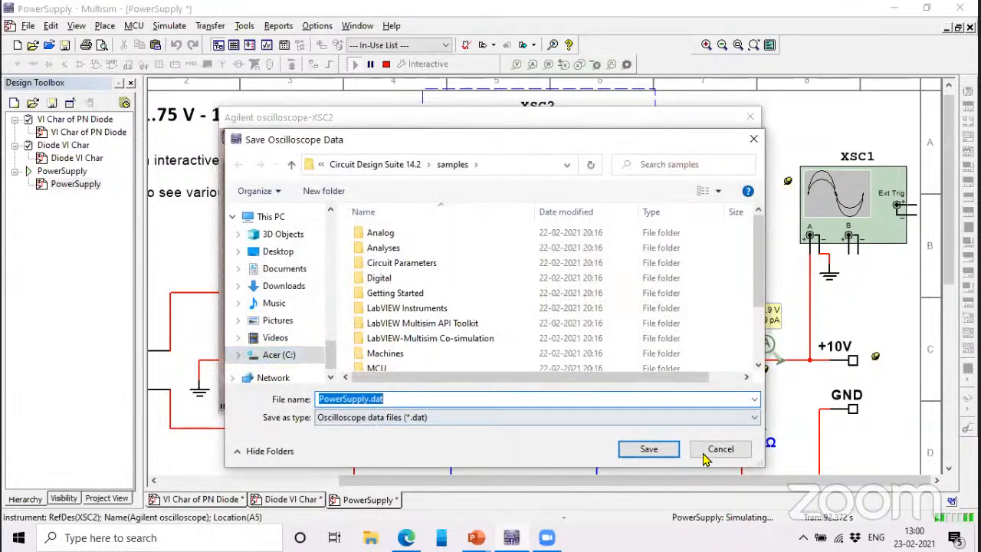
left_click(655, 449)
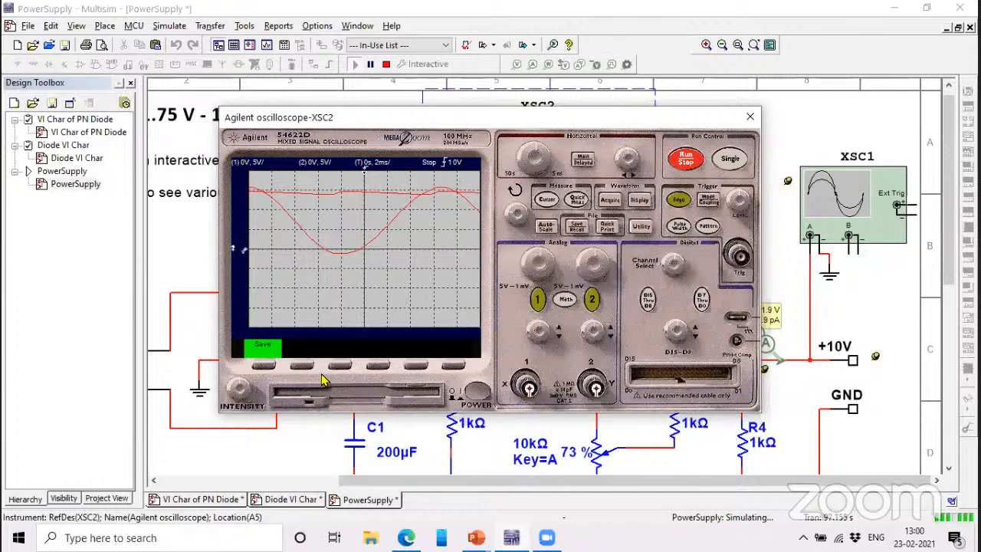
left_click(262, 367)
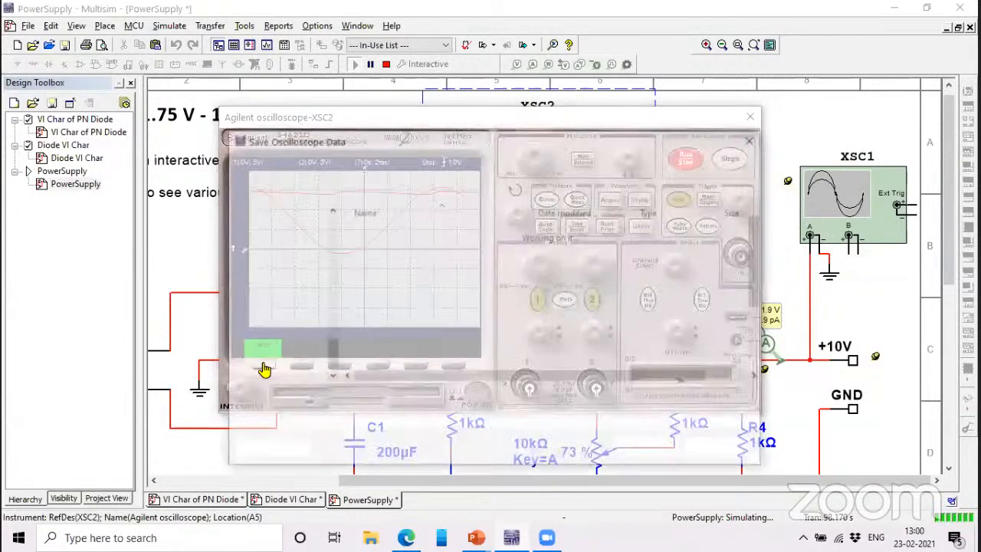
left_click(713, 449)
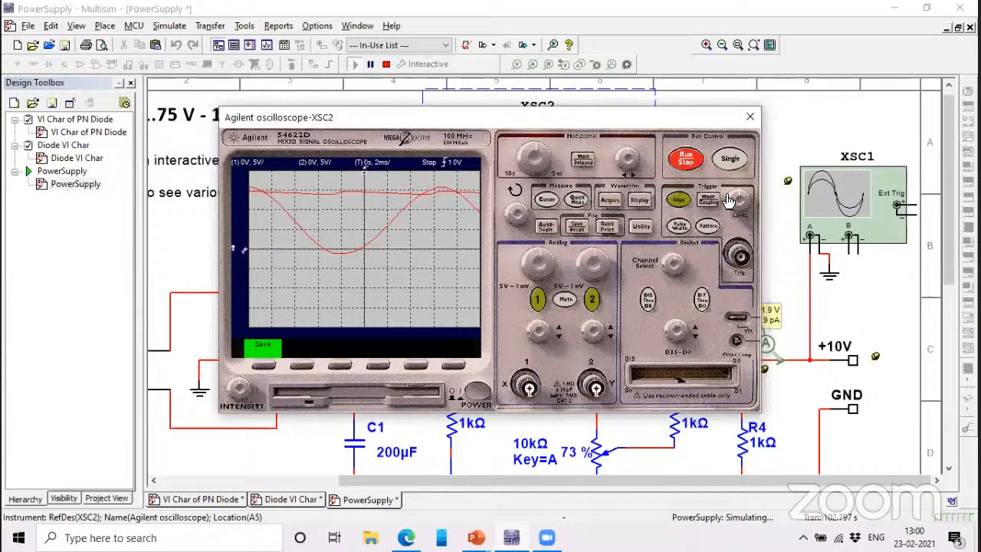
Step: Resume the Agilent oscilloscope's acquisition, close its display and stop the simulation
left_click(685, 158)
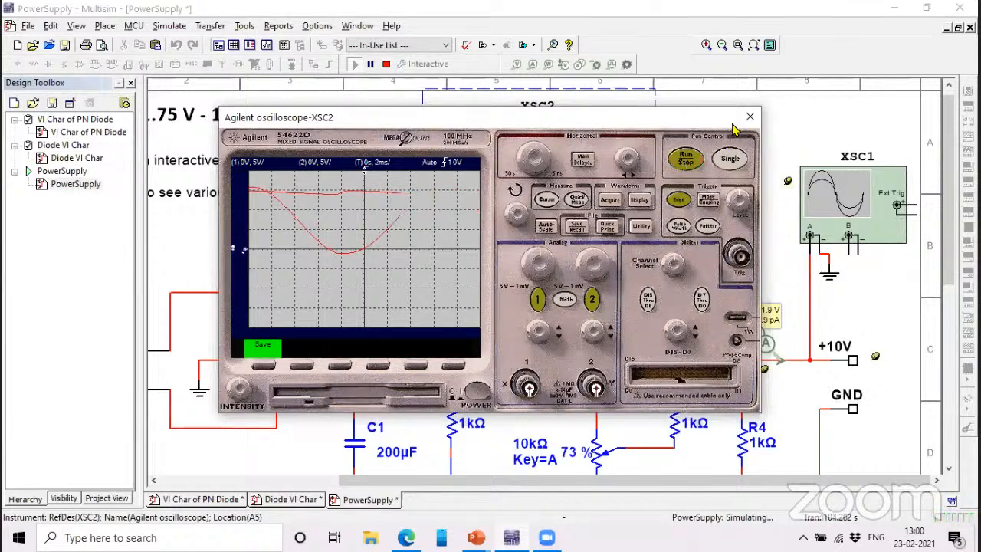
left_click(749, 119)
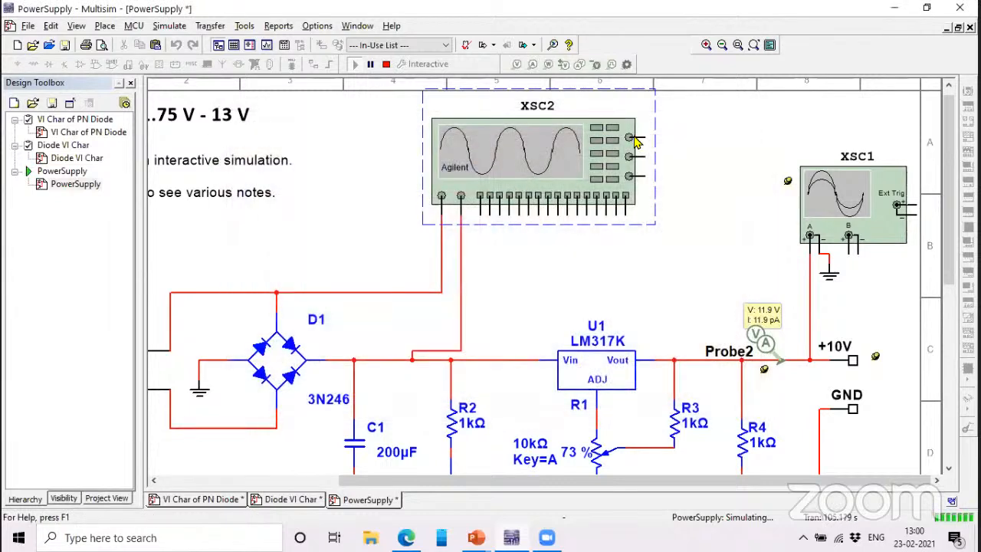
left_click(389, 68)
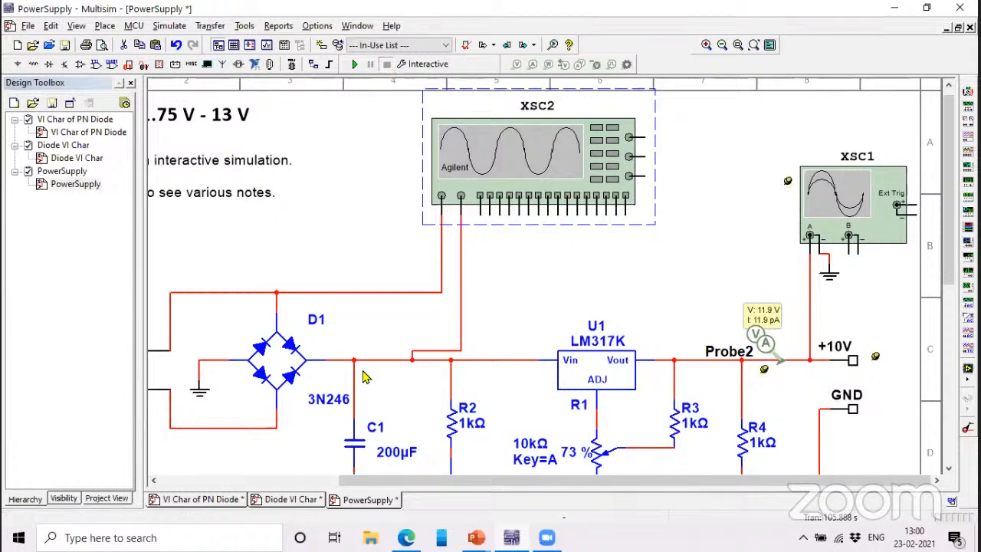
Step: Switch to the PowerPoint slide show and advance to the Common Emitter BJT Amplifier slide
mouse_move(476, 537)
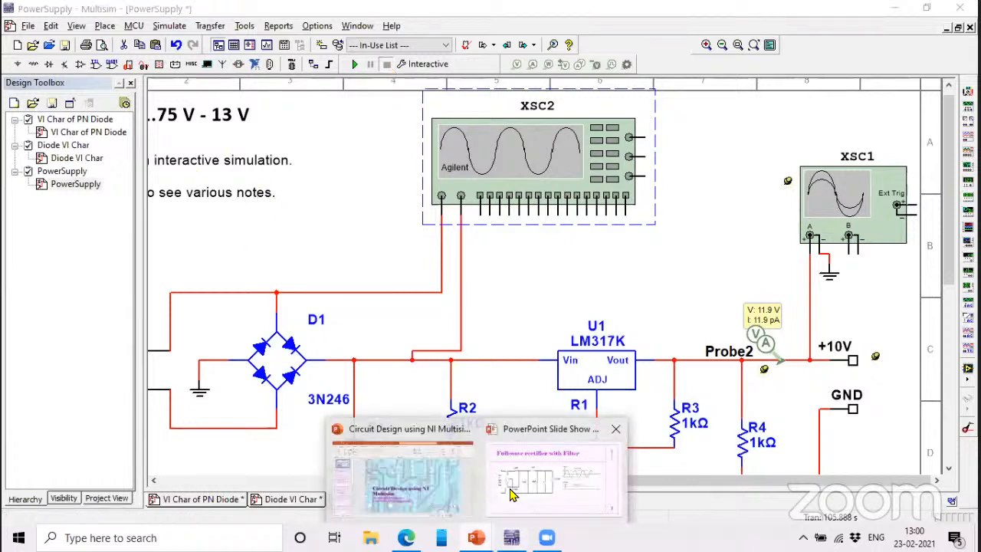
left_click(511, 494)
left_click(509, 486)
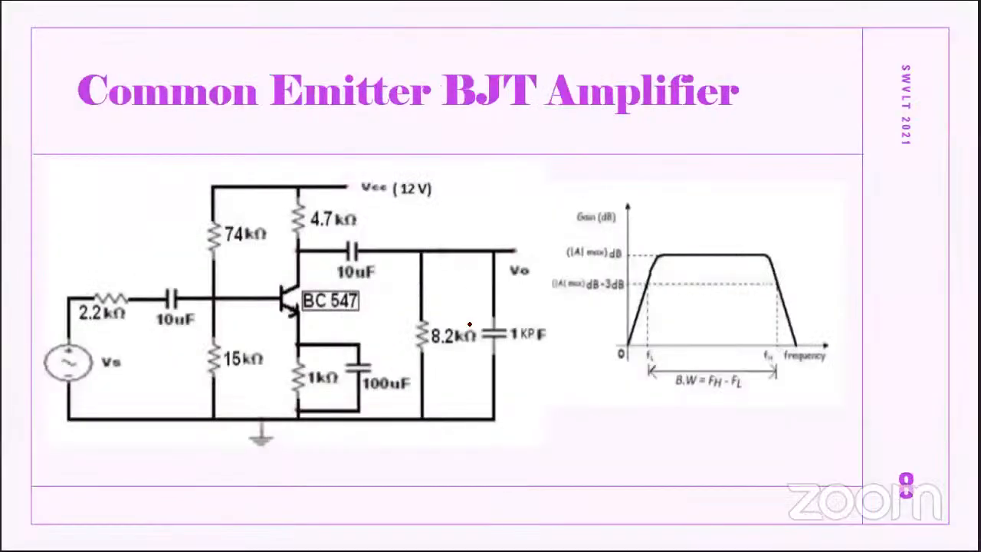
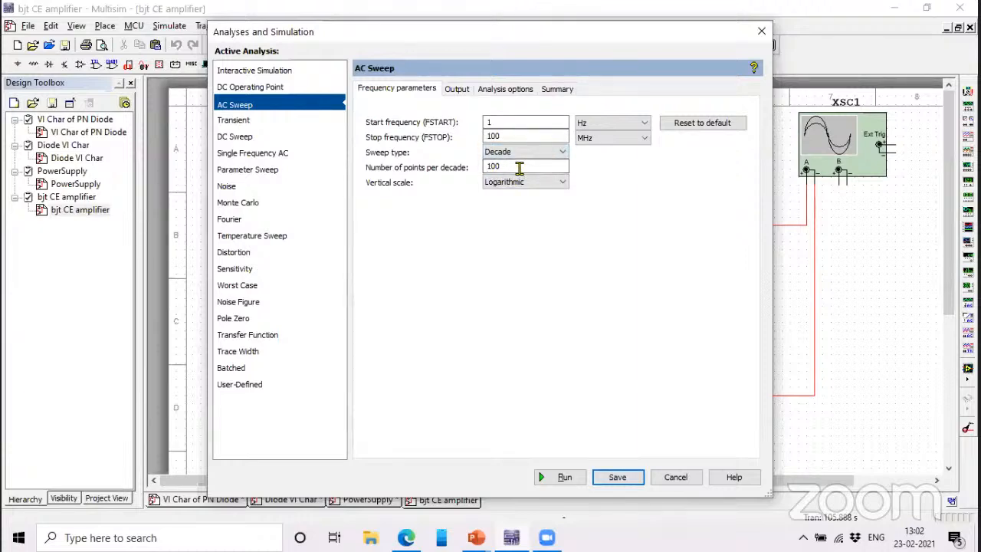
Step: Review the AC Sweep output variable P(R5), save the analysis settings and run the sweep on the CE amplifier
left_click(458, 92)
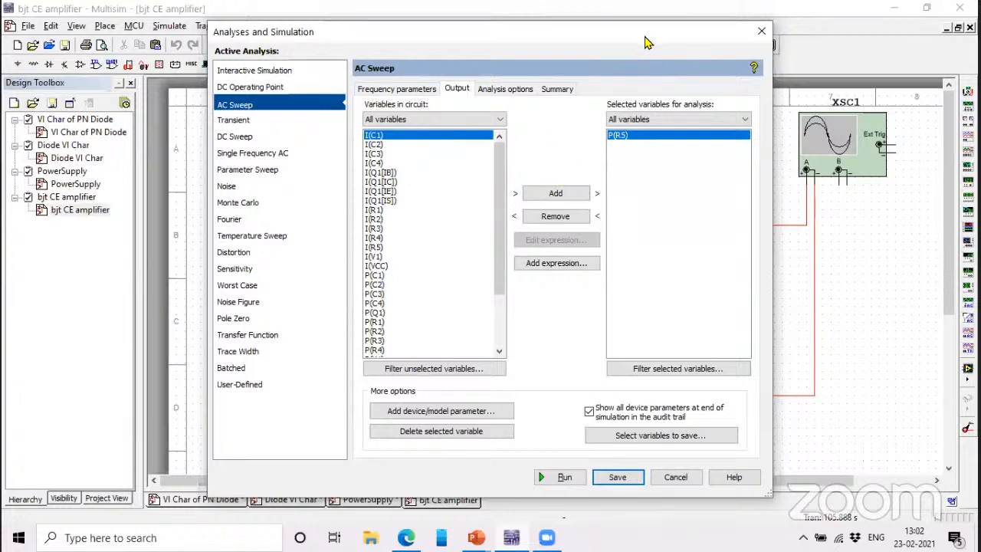
left_click_drag(646, 42, 409, 294)
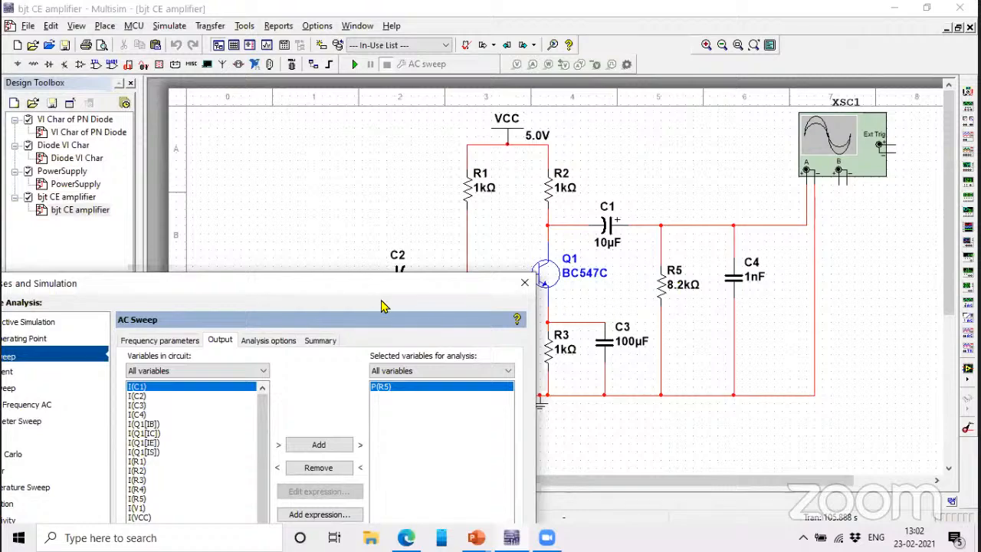
left_click_drag(392, 290, 528, 104)
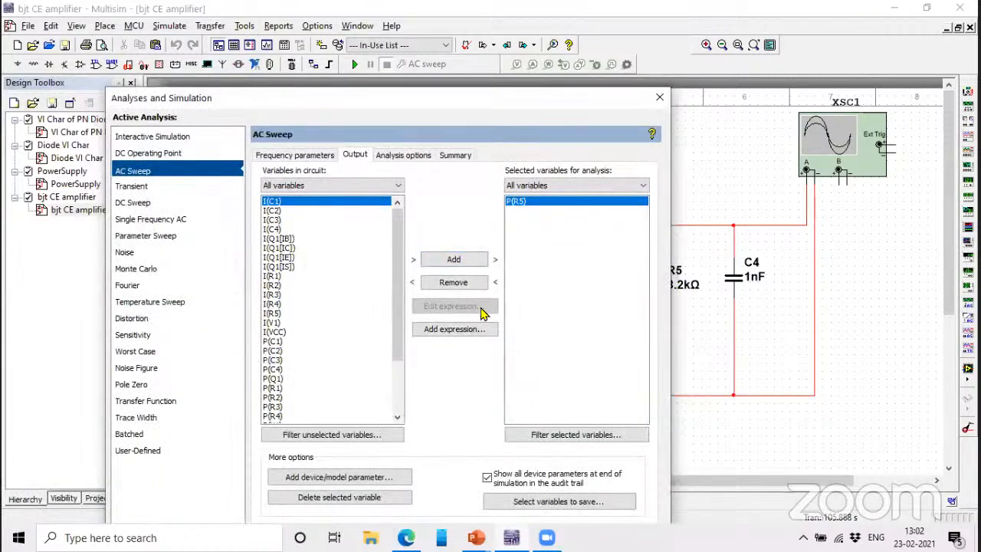
left_click_drag(567, 103, 621, 18)
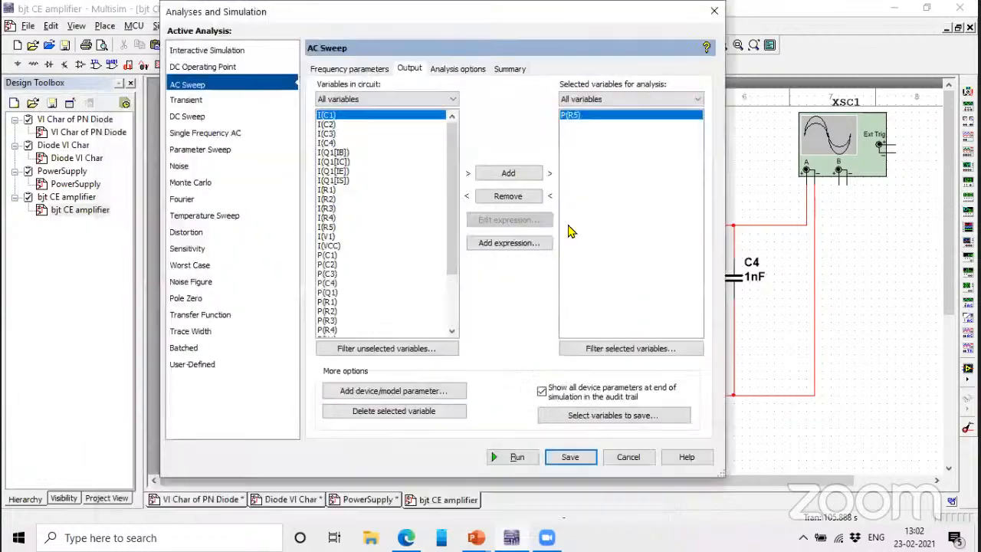
left_click(570, 457)
left_click(360, 63)
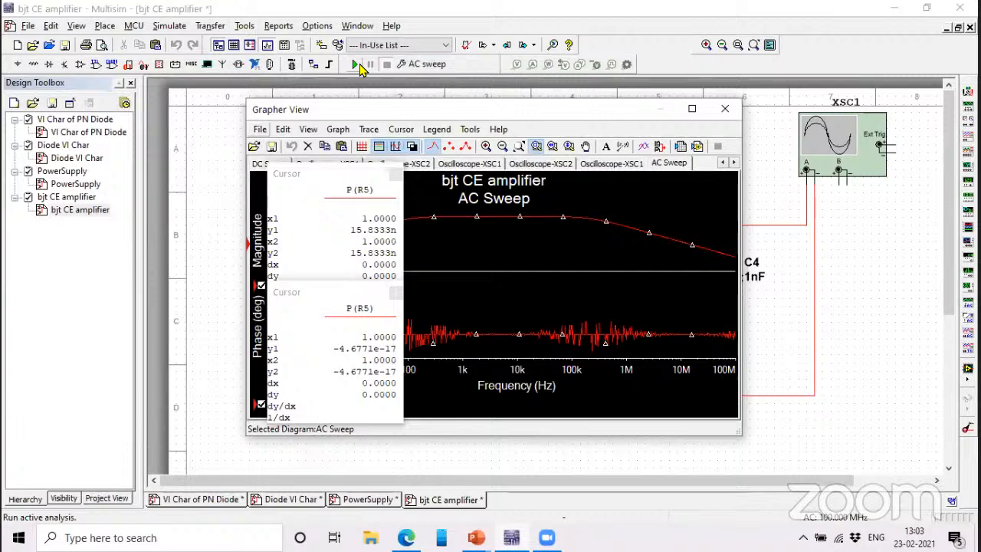
Step: Move both cursor readouts clear of the AC Sweep graphs and switch the graphs to a white background
left_click(337, 178)
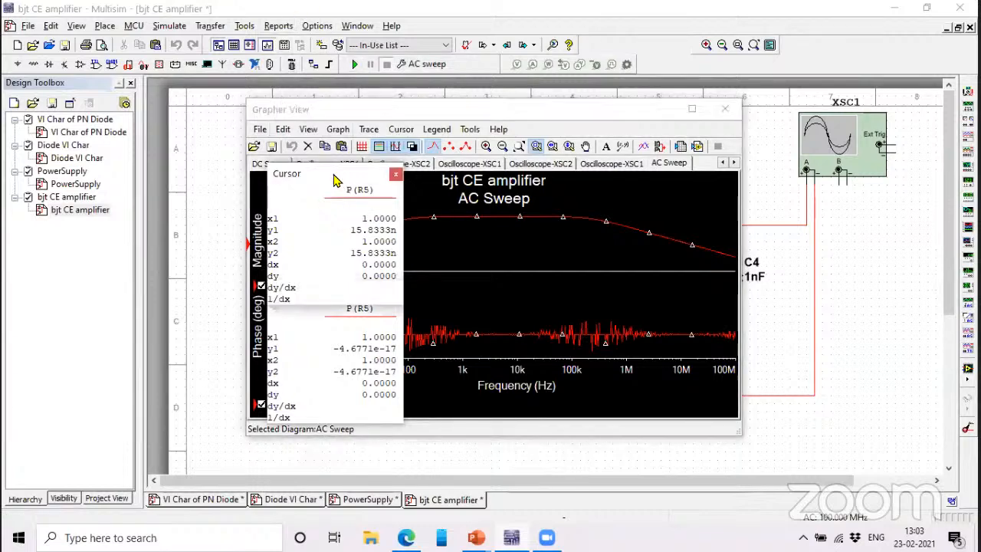
left_click_drag(822, 170, 821, 170)
left_click(355, 299)
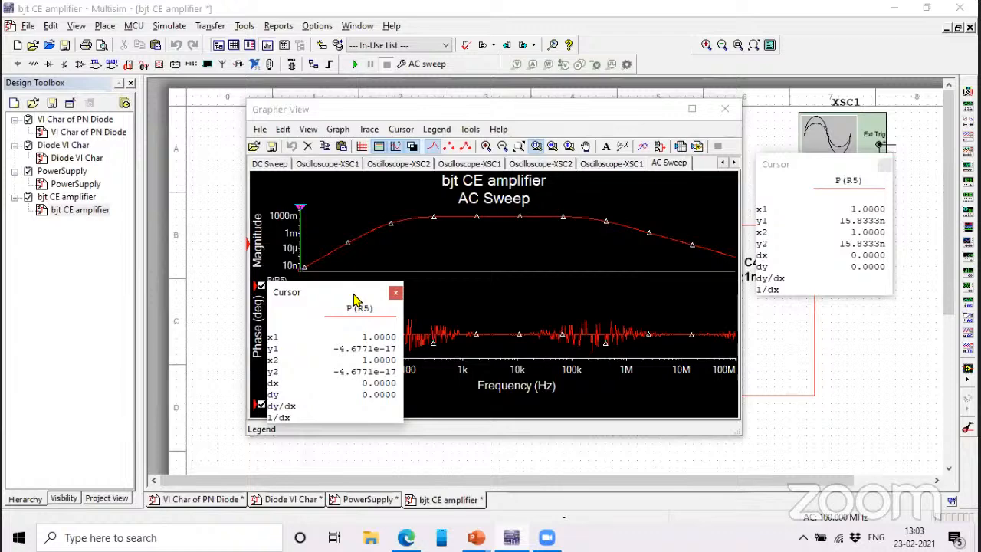
left_click_drag(354, 299, 866, 332)
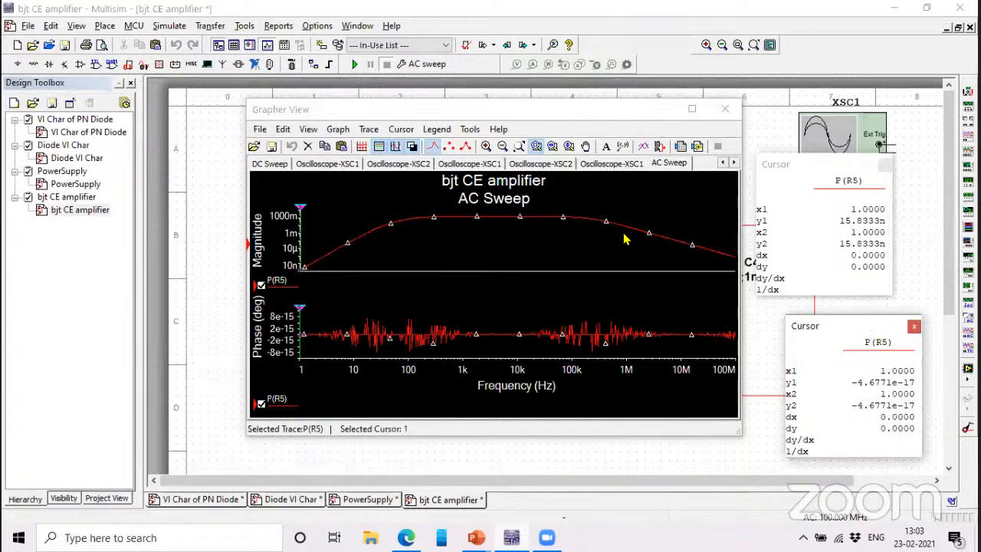
left_click(410, 147)
left_click(411, 147)
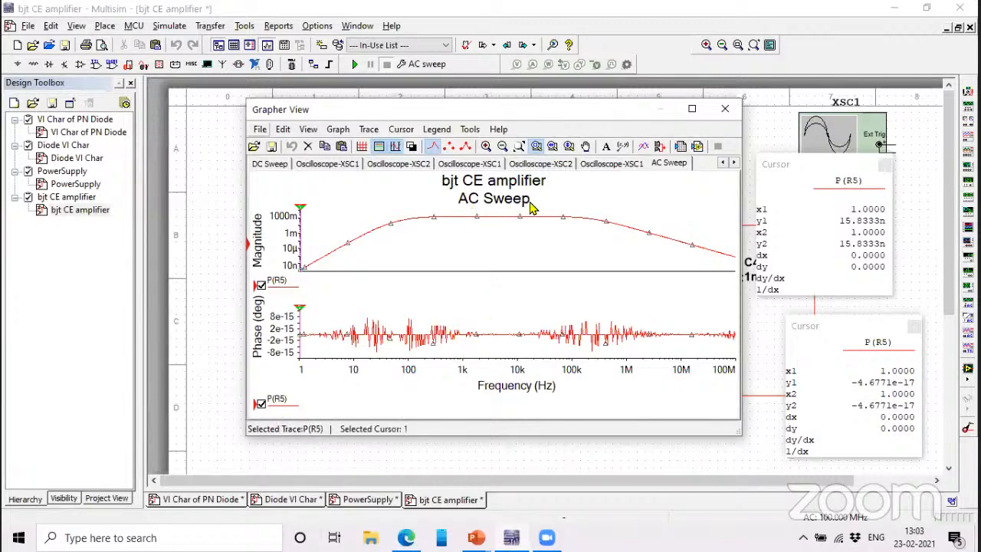
left_click(476, 223)
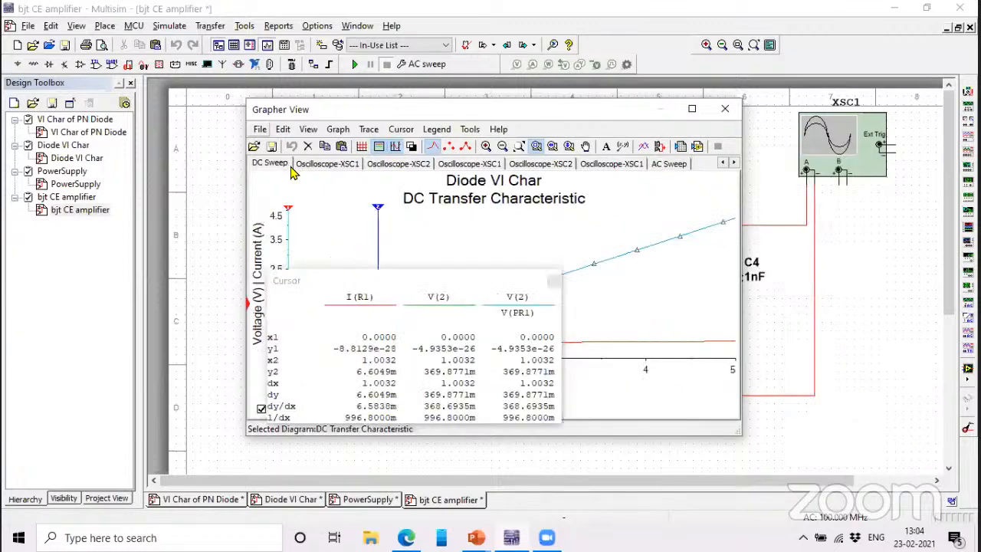
Step: Delete all older DC Sweep, AC Sweep and oscilloscope pages from the Grapher, keeping only the bjt CE amplifier AC Sweep page
left_click(294, 170)
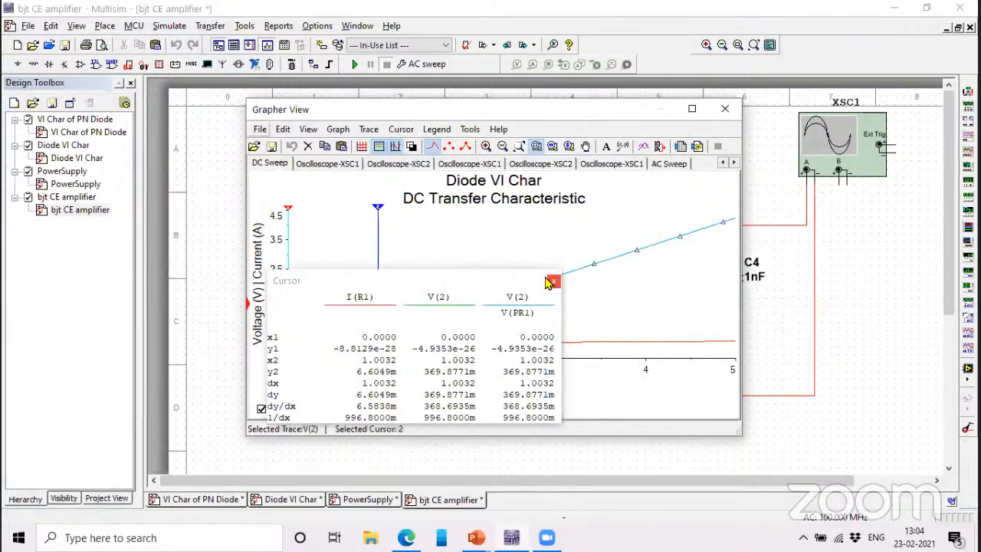
left_click(285, 168)
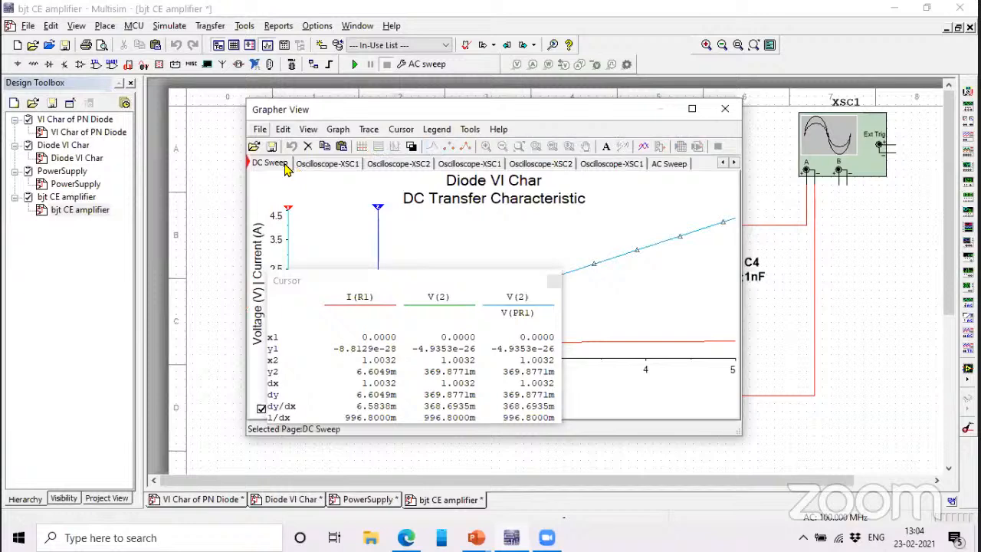
key("Delete")
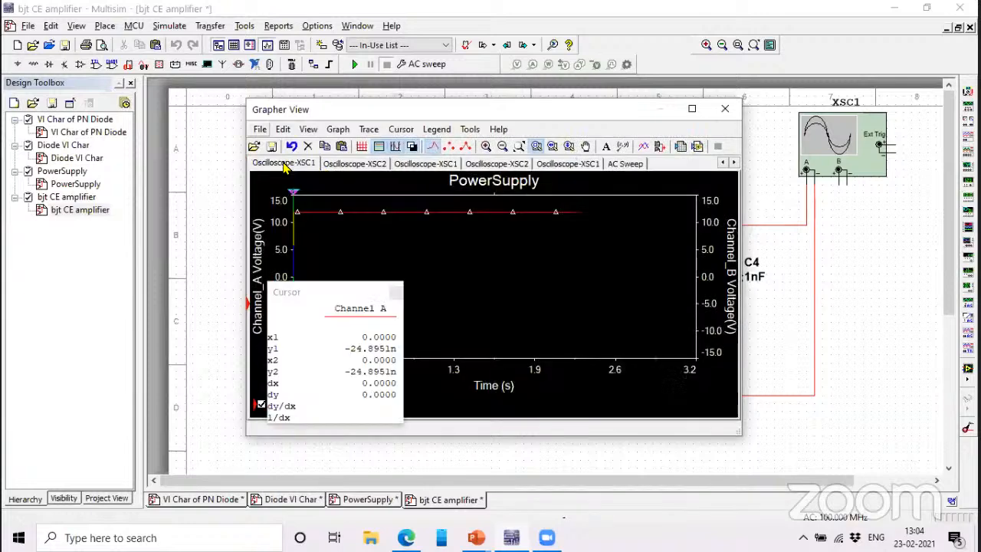
key("Delete")
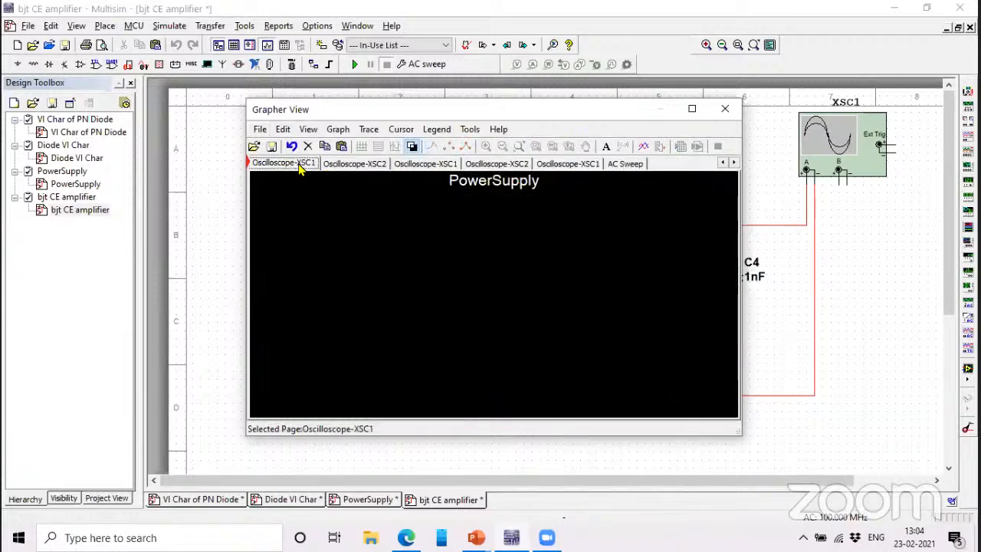
key("Delete")
left_click(300, 166)
left_click(268, 166)
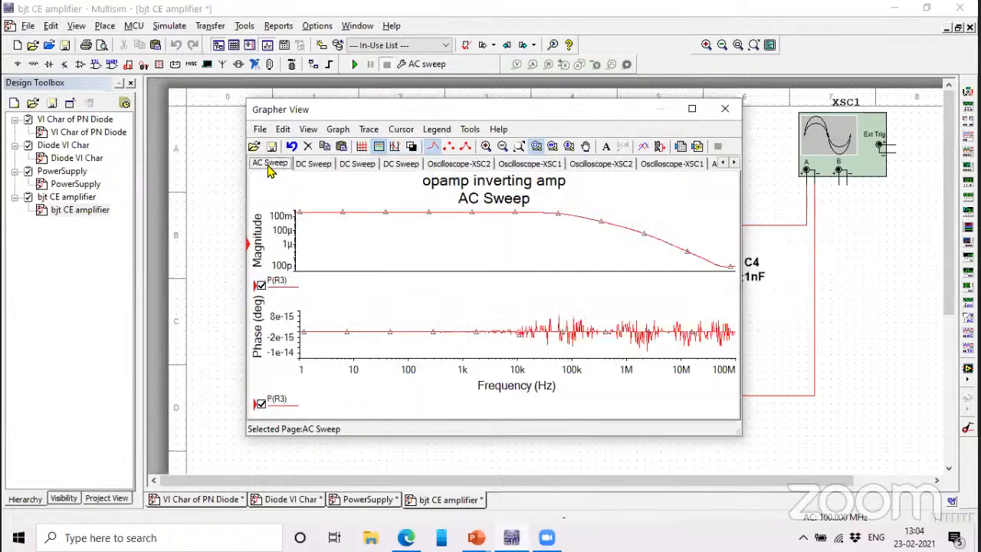
key("Delete")
key("Delete")
key("Delete")
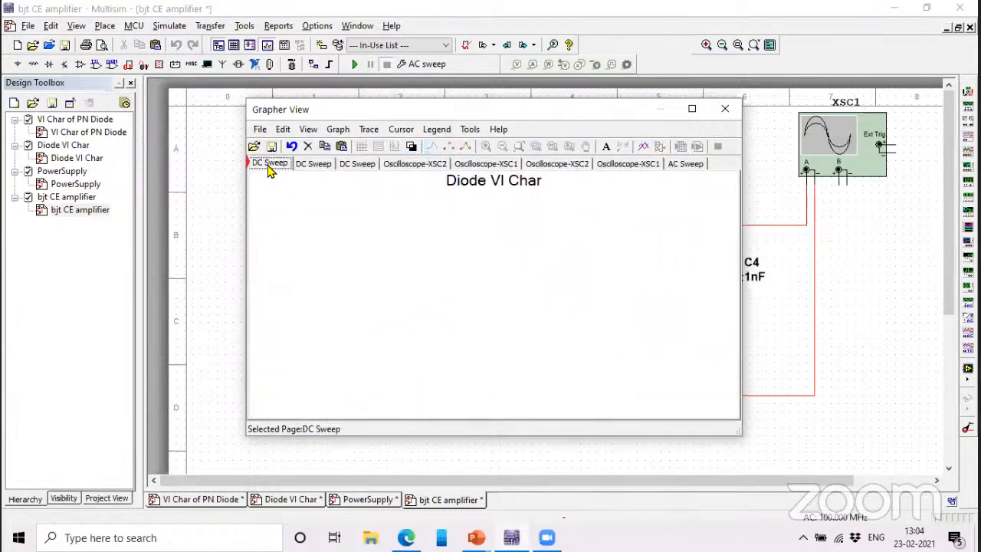
key("Delete")
key("Delete")
key("Delete")
key("Delete")
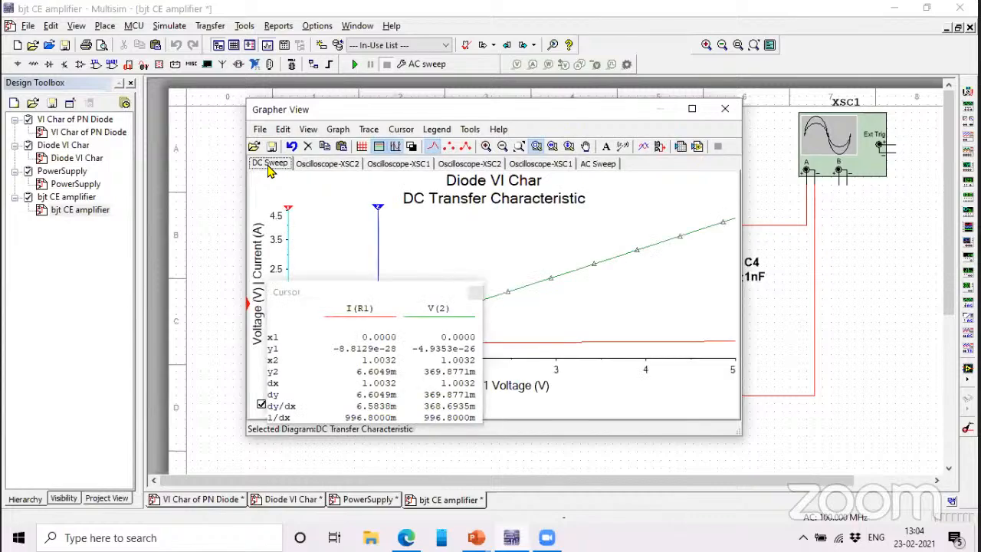
key("Delete")
key("Delete")
key("Delete")
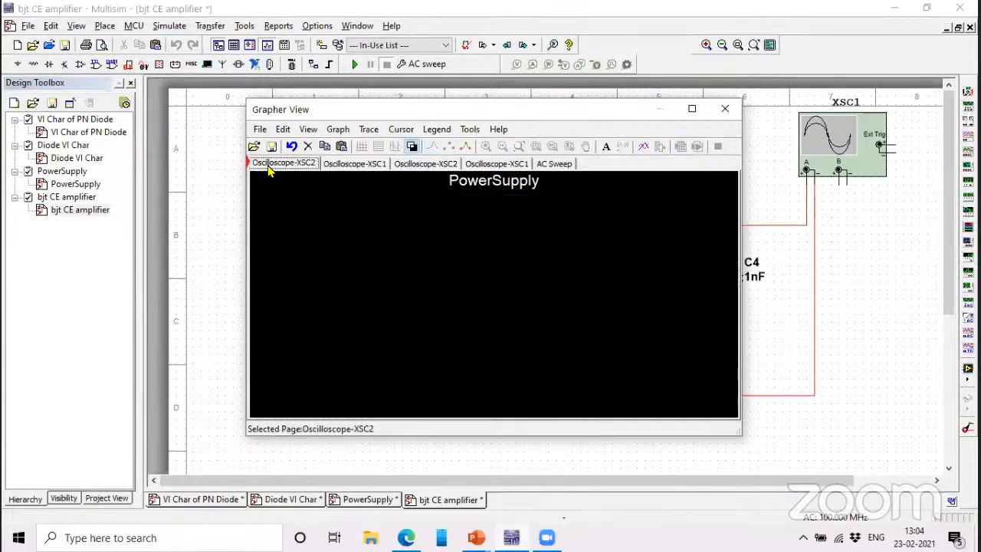
key("Delete")
key("Delete")
key("Delete")
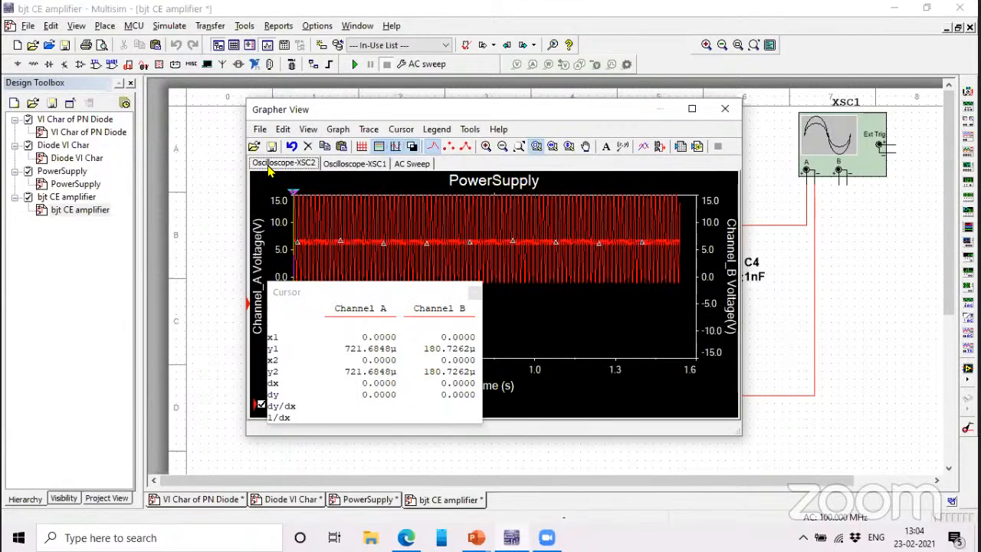
key("Delete")
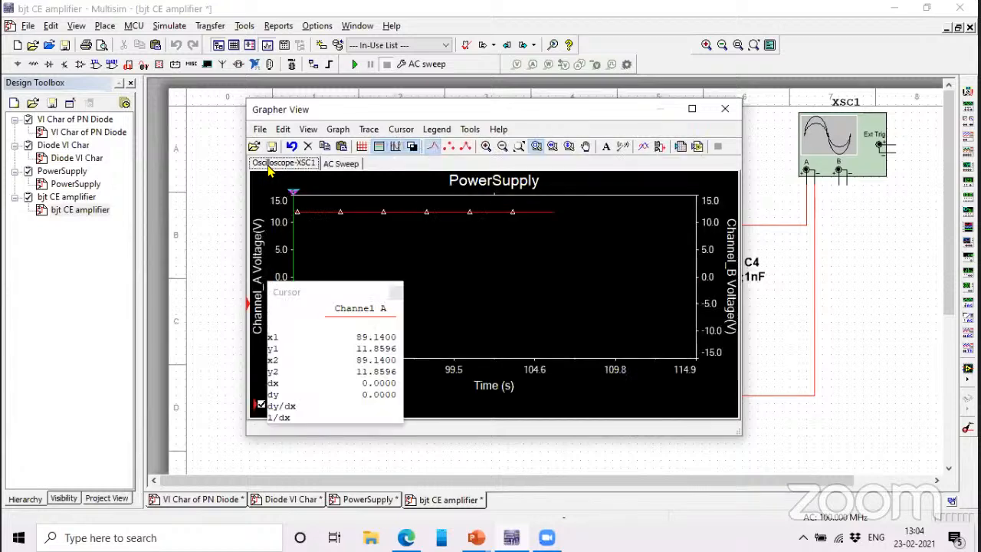
left_click(271, 165)
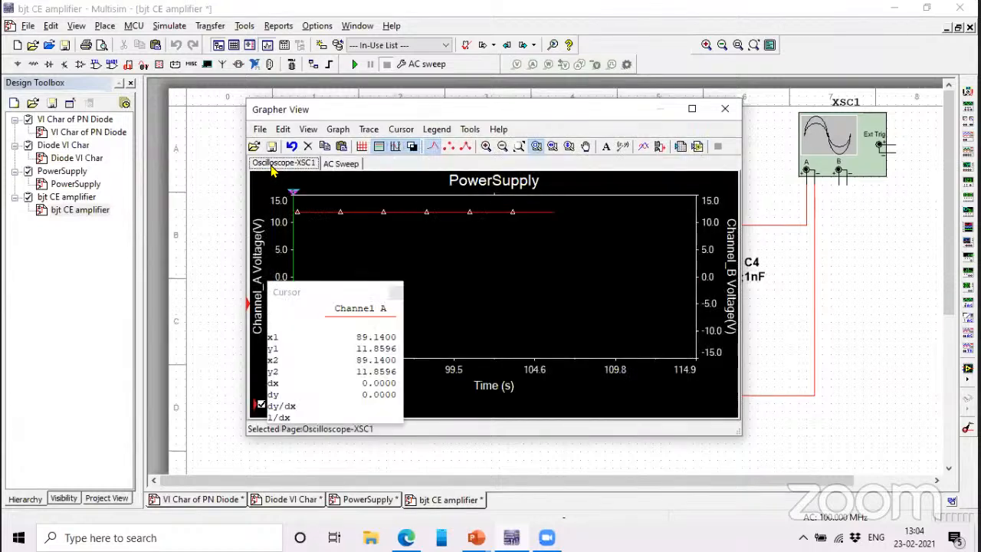
key("Delete")
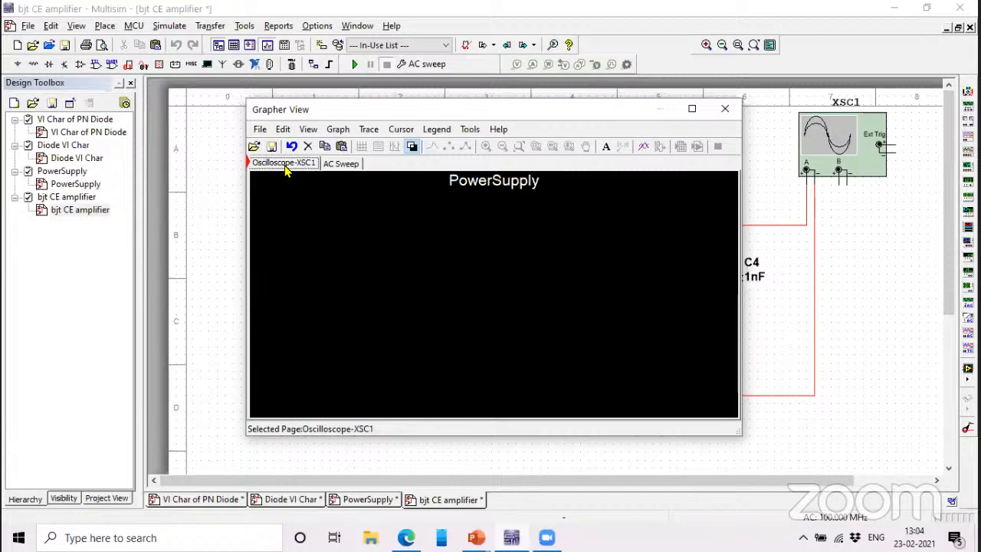
key("Delete")
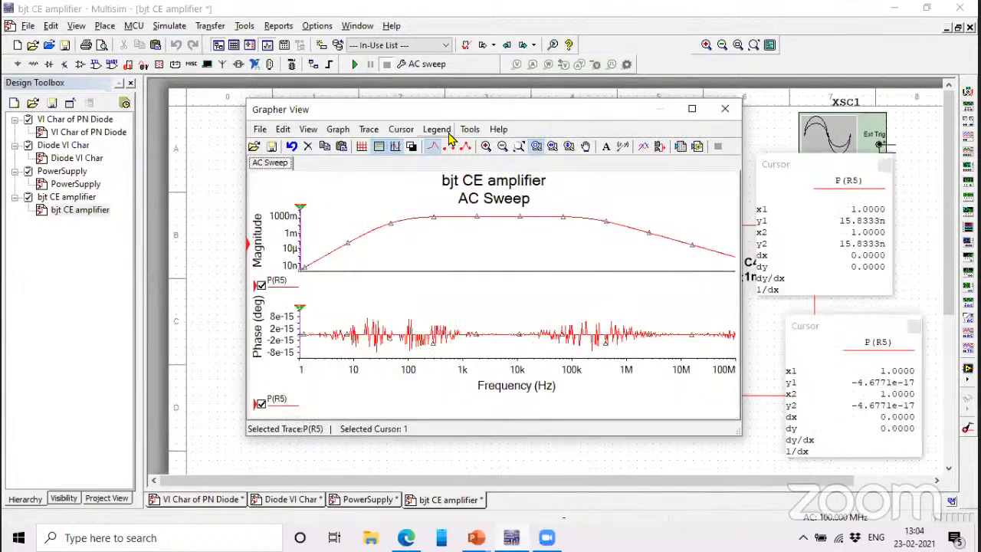
Step: Review the Grapher's options for exporting data to Excel or a measurement file, and close the Grapher
left_click(470, 129)
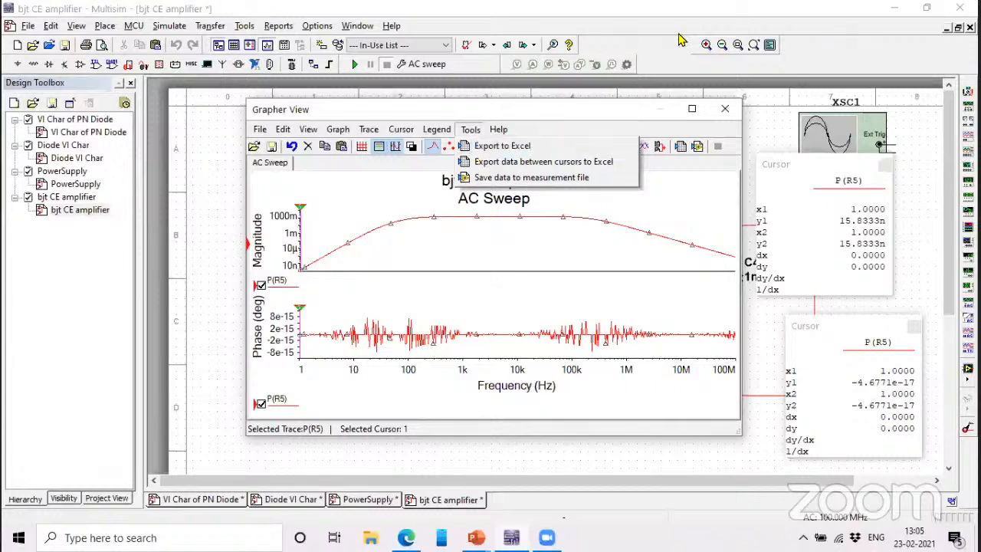
left_click(725, 112)
left_click(725, 112)
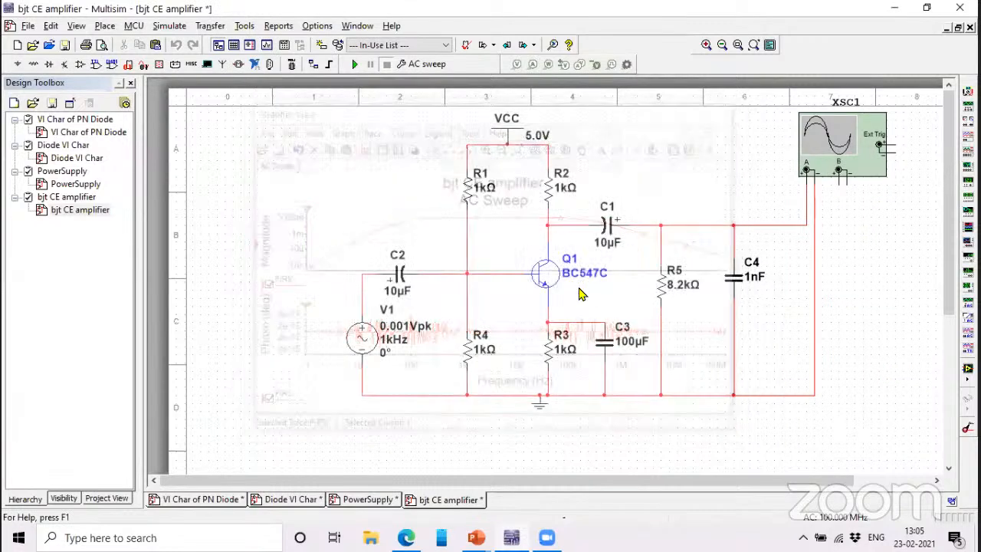
Step: Change the active analysis of the CE amplifier to Interactive Simulation and run the simulation
left_click(169, 25)
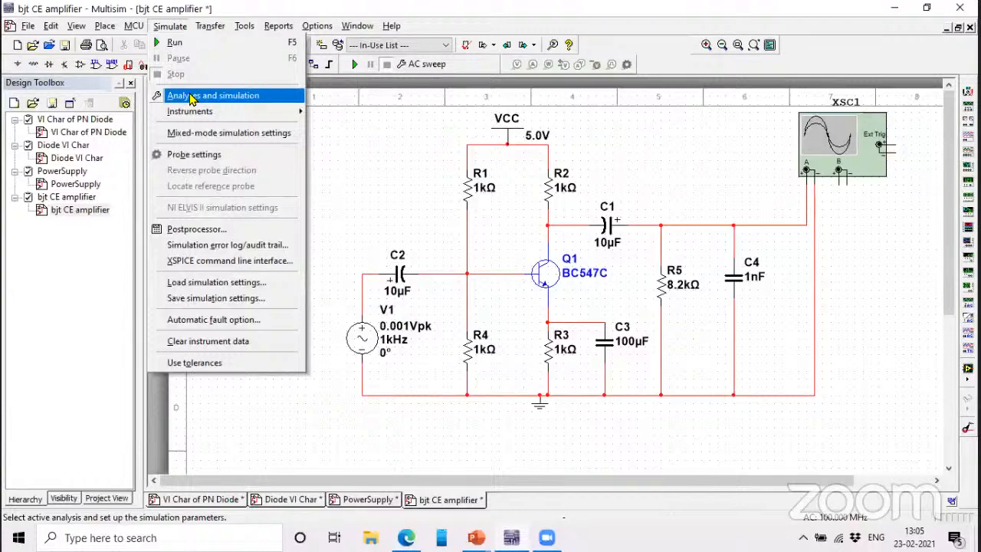
left_click(193, 98)
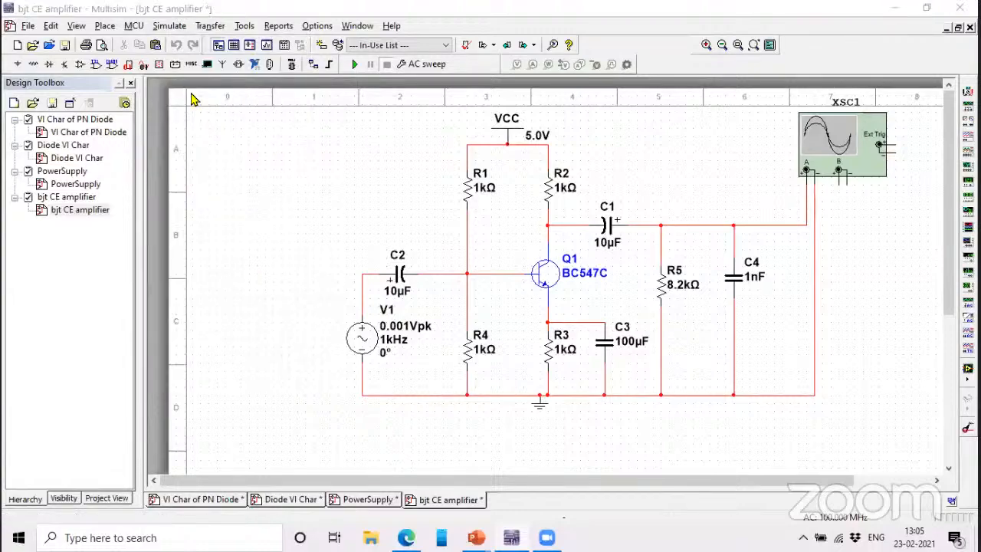
left_click(272, 75)
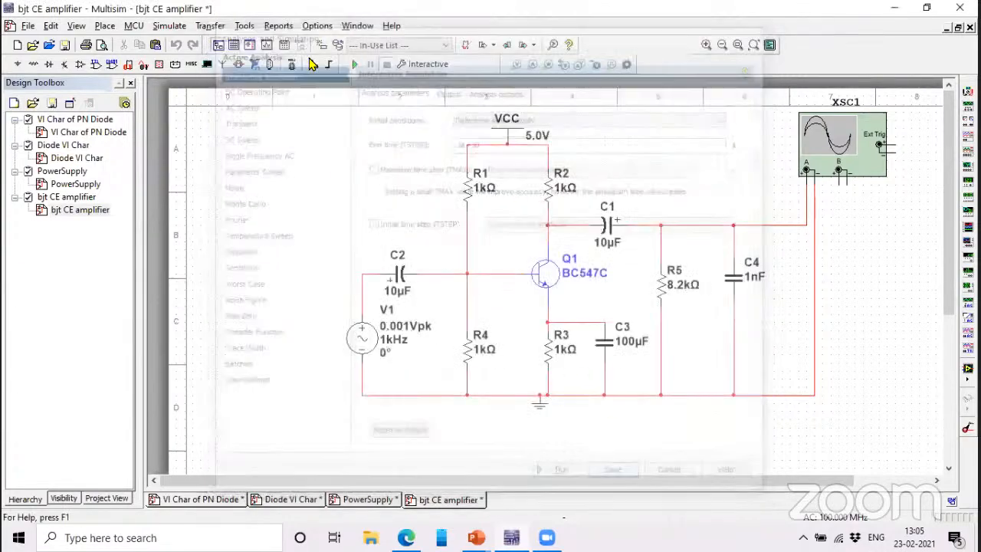
left_click(354, 66)
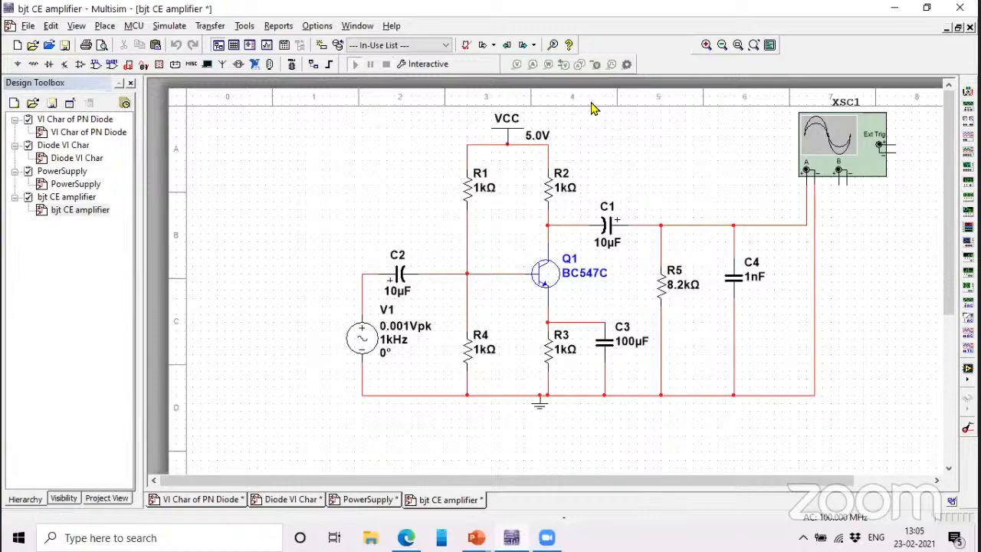
Step: Place the second cursor of oscilloscope XSC1 on a peak of the amplifier's output waveform and pause the simulation
double_click(829, 138)
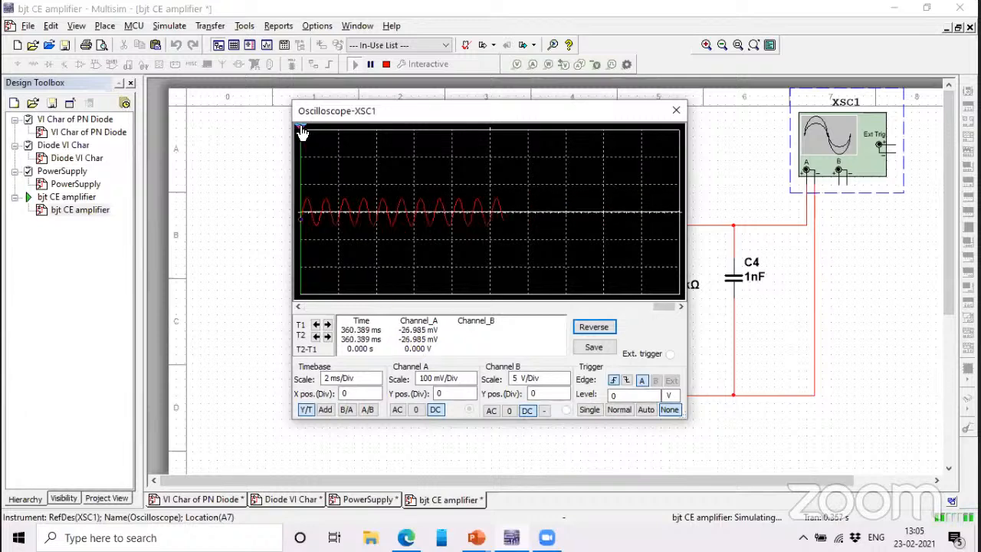
left_click_drag(301, 127, 322, 135)
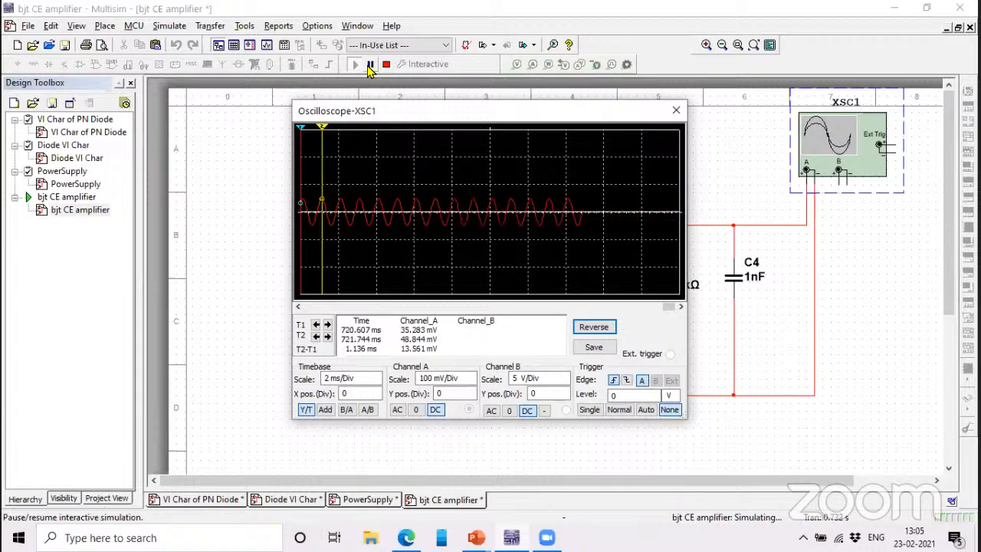
left_click(367, 66)
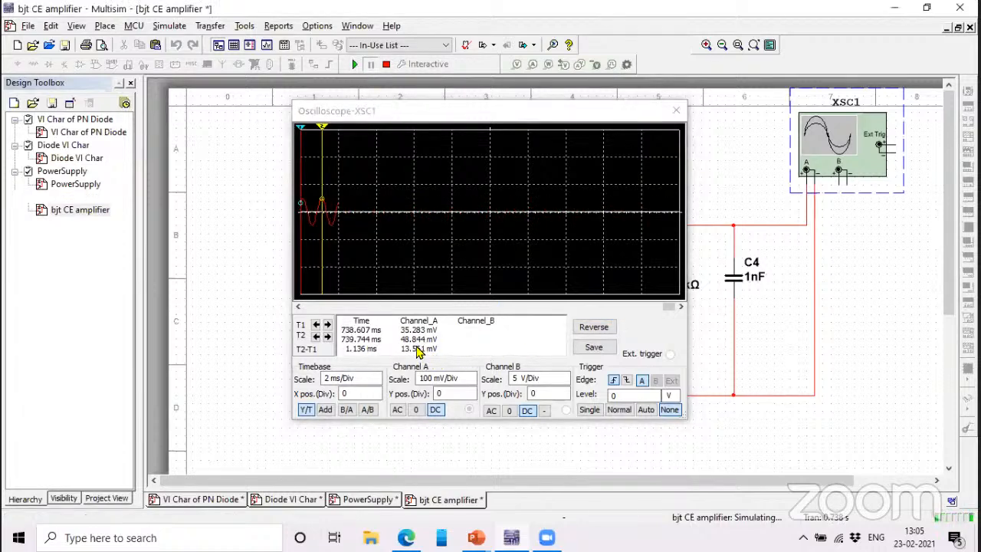
Step: Move the XSC1 display aside to compare its readings with the amplifier circuit, and close the display
left_click(531, 115)
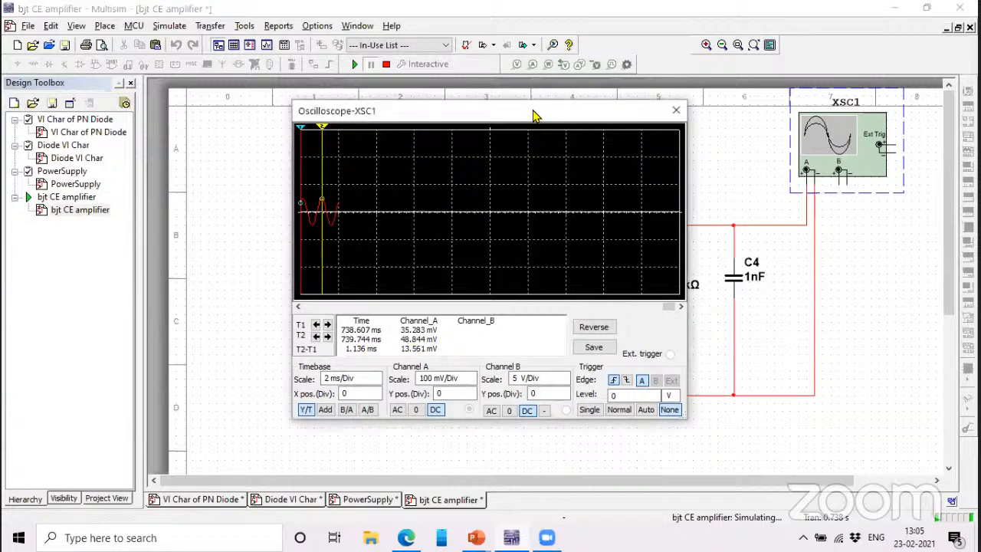
left_click_drag(536, 115, 835, 60)
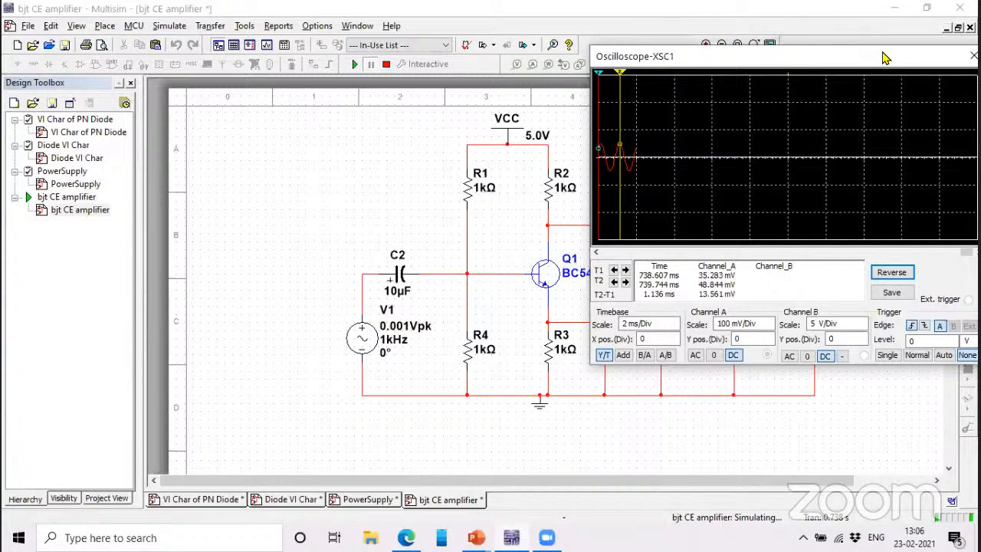
left_click_drag(884, 58, 873, 150)
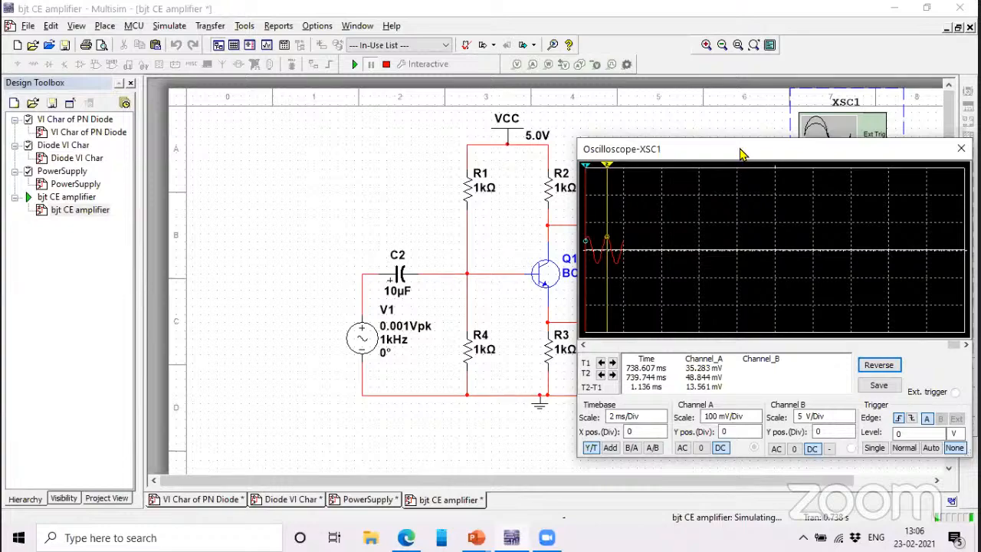
left_click_drag(740, 153, 555, 92)
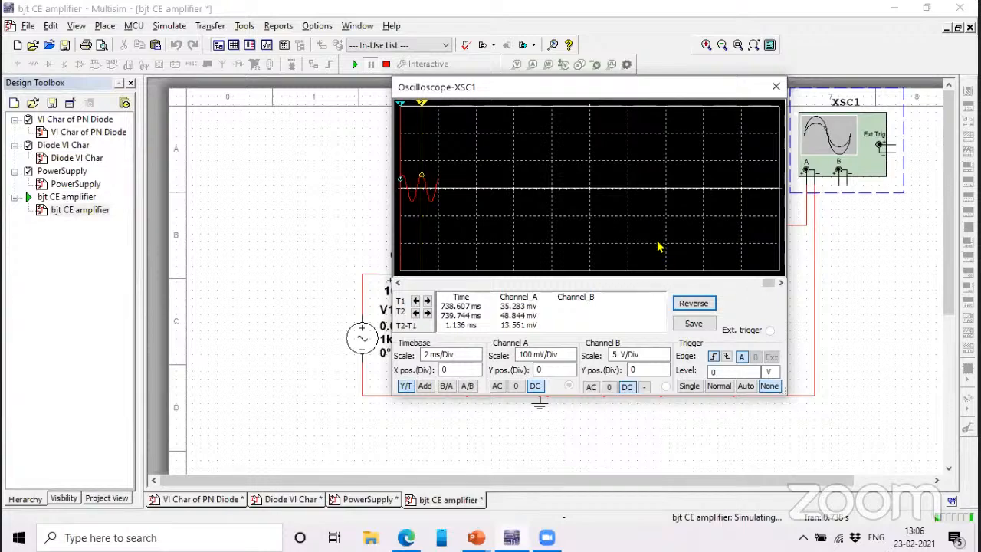
left_click(775, 87)
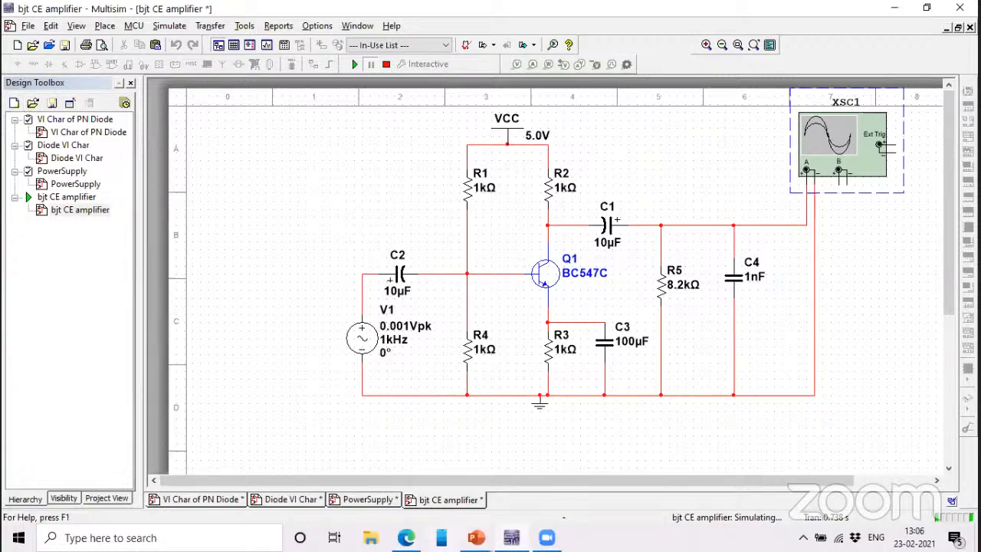
Step: Switch to the PowerPoint slide show, advance to the Inverting Amplifier using 741 Op-Amp slide and return to Multisim
mouse_move(476, 538)
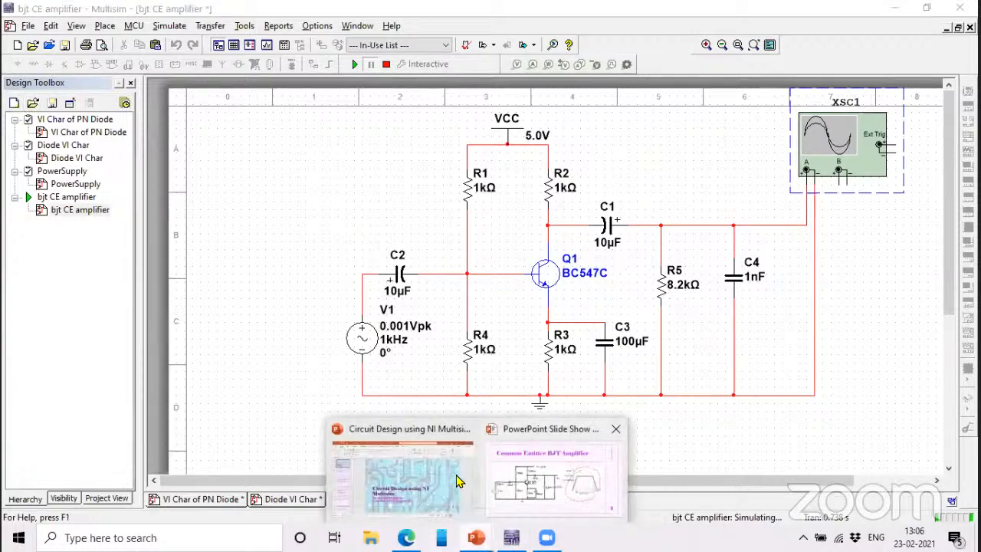
left_click(457, 481)
key("Right")
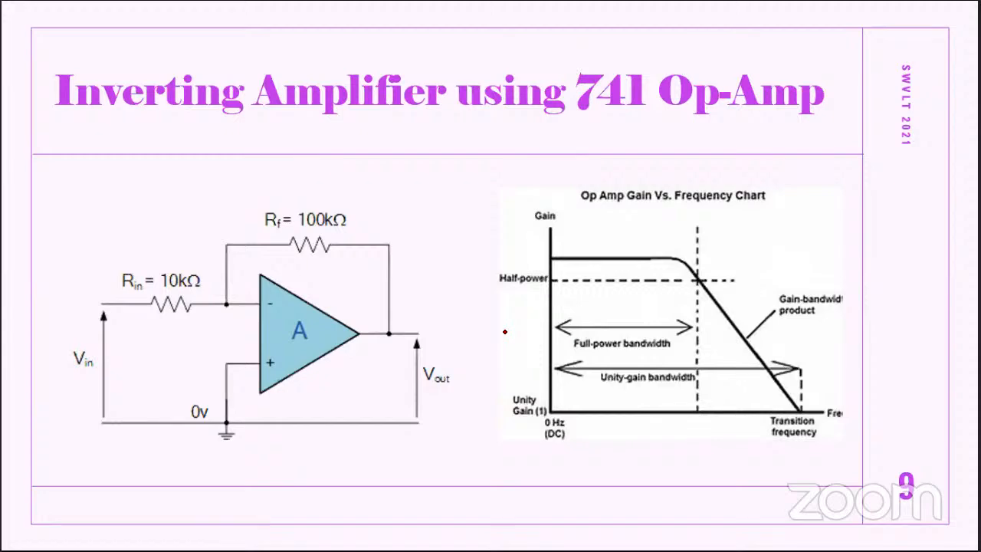
key("alt+Tab")
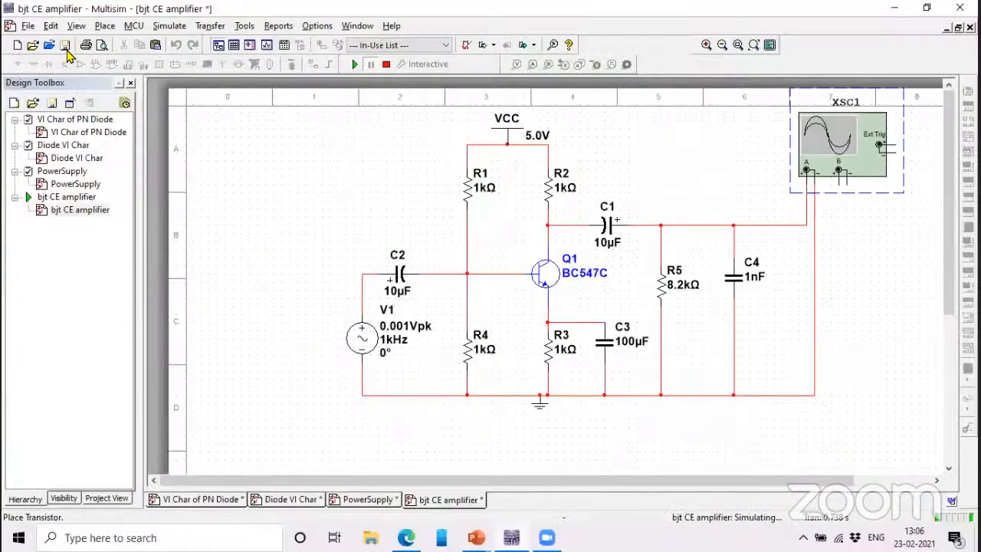
Step: Open the design file opamp inverting amp.ms14 and bring the whole inverting amplifier circuit into view
left_click(33, 44)
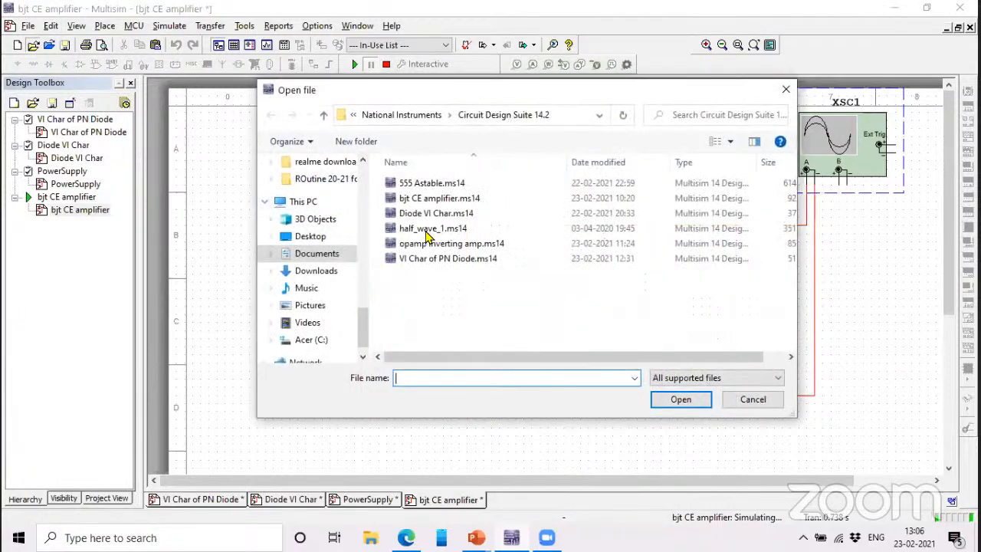
left_click(439, 244)
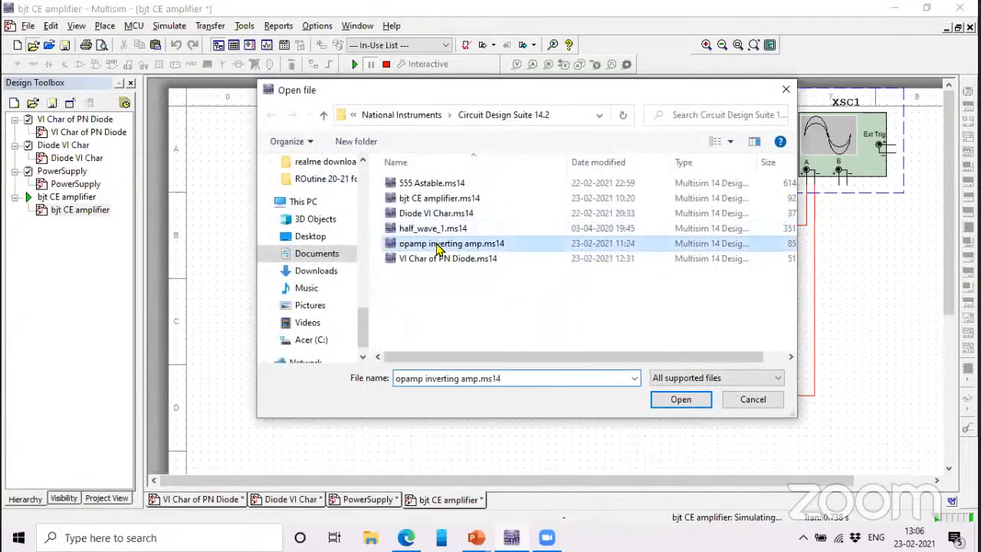
left_click(681, 399)
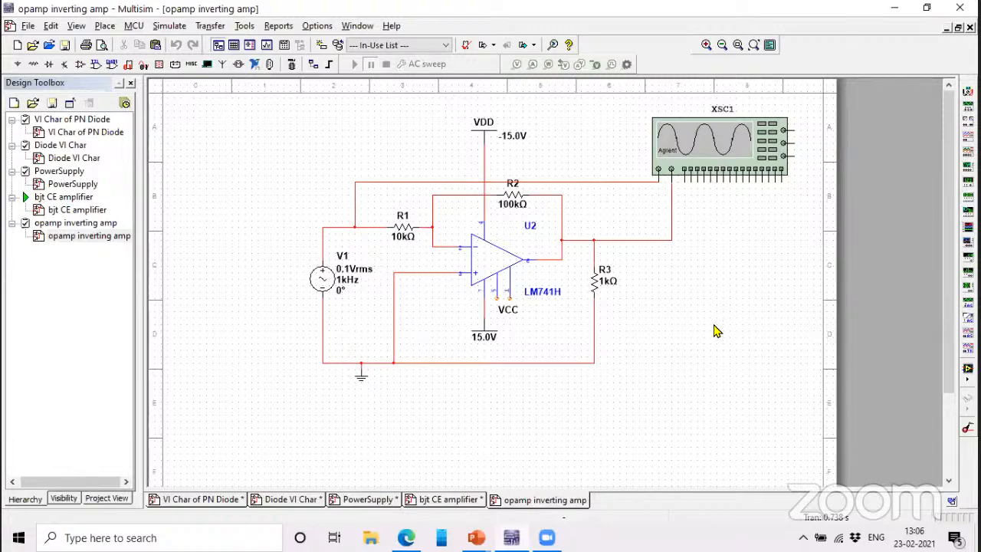
scroll(713, 331, "up", 2)
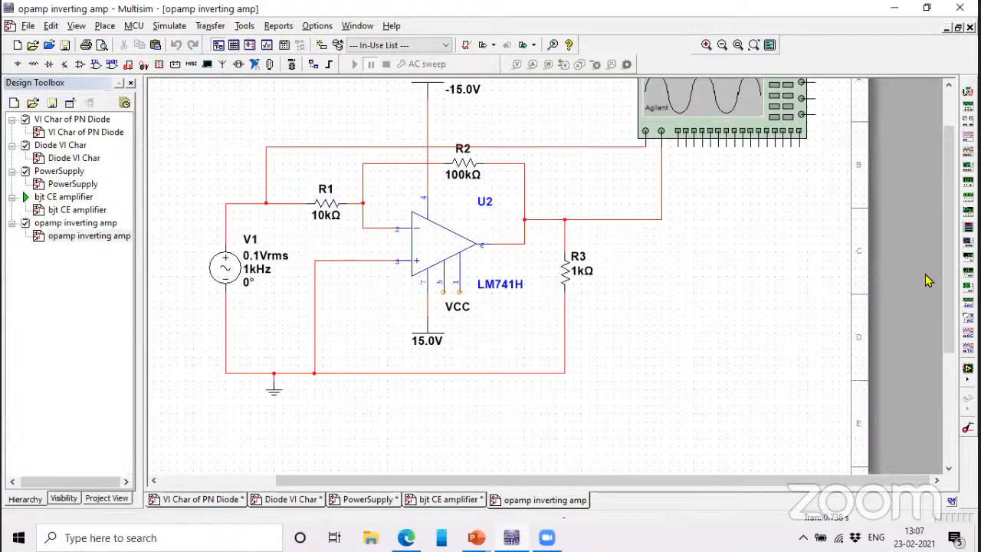
left_click_drag(952, 288, 954, 256)
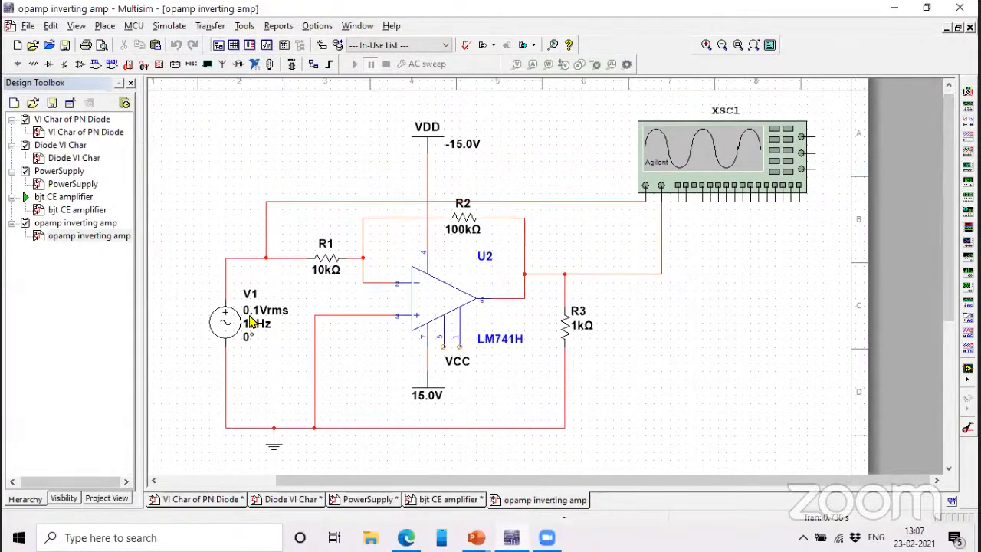
Step: Stop the simulation still active in the bjt CE amplifier design and return to the opamp inverting amp design
left_click(172, 26)
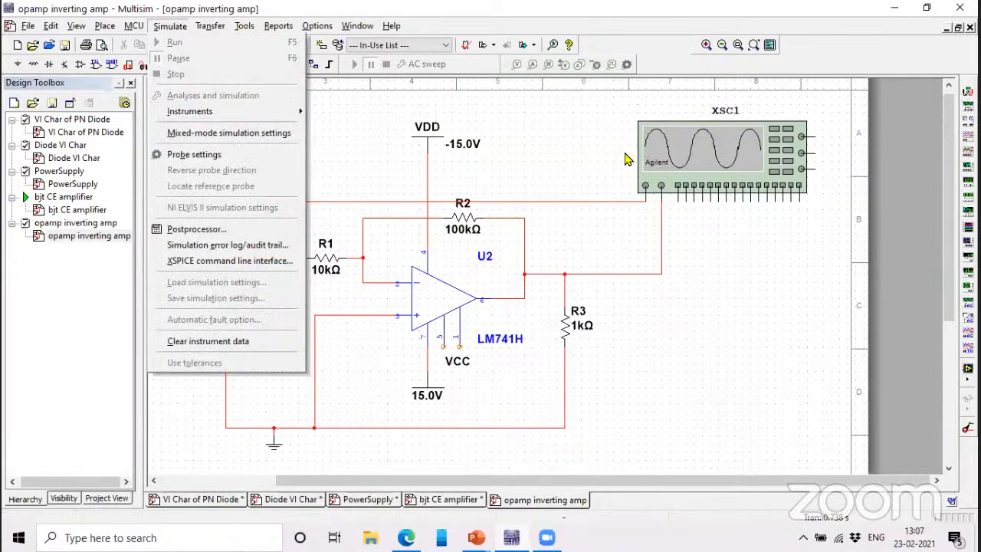
left_click(624, 159)
left_click(173, 27)
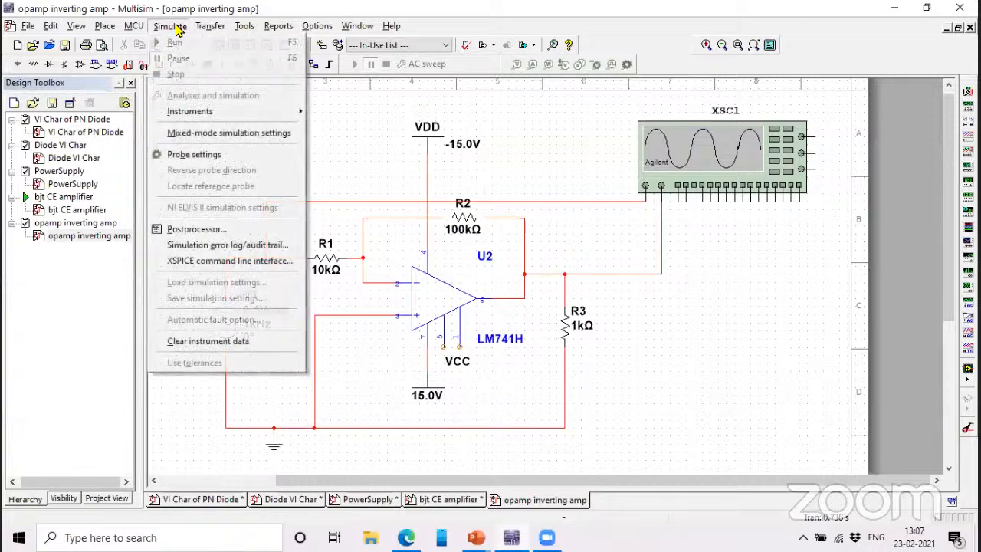
left_click(175, 27)
double_click(48, 197)
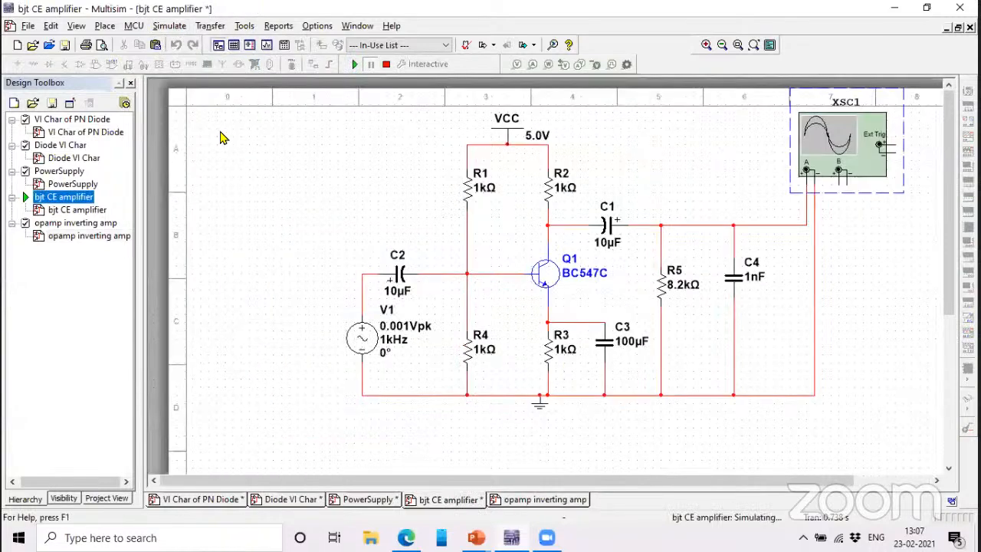
left_click(386, 64)
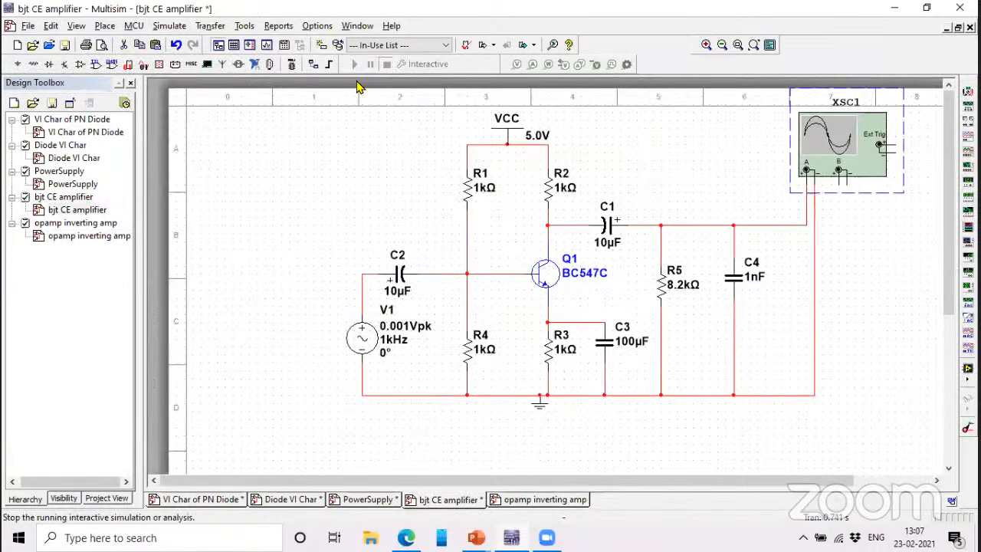
double_click(60, 223)
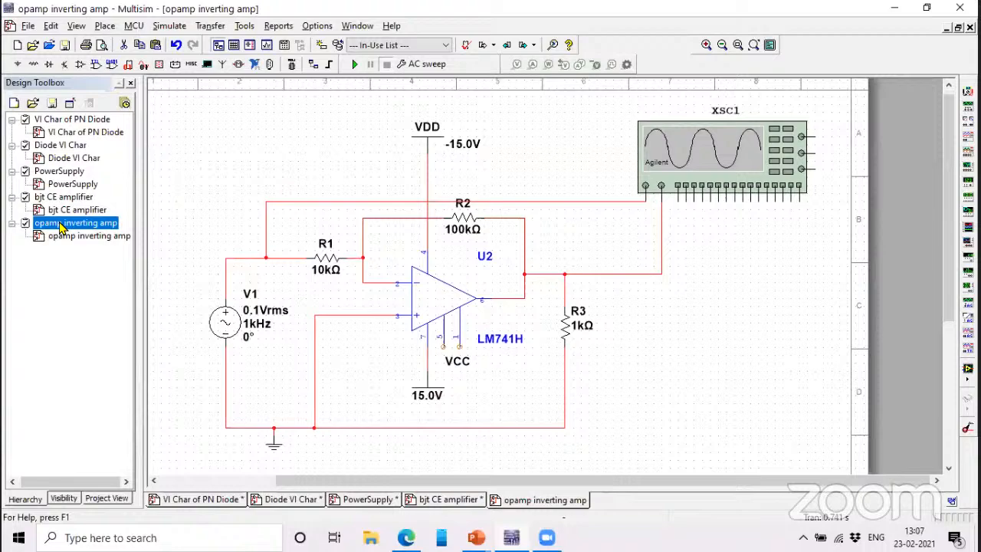
Step: Change the active analysis of the op-amp inverting amplifier to Interactive Simulation and save the setting
left_click(179, 28)
left_click(189, 95)
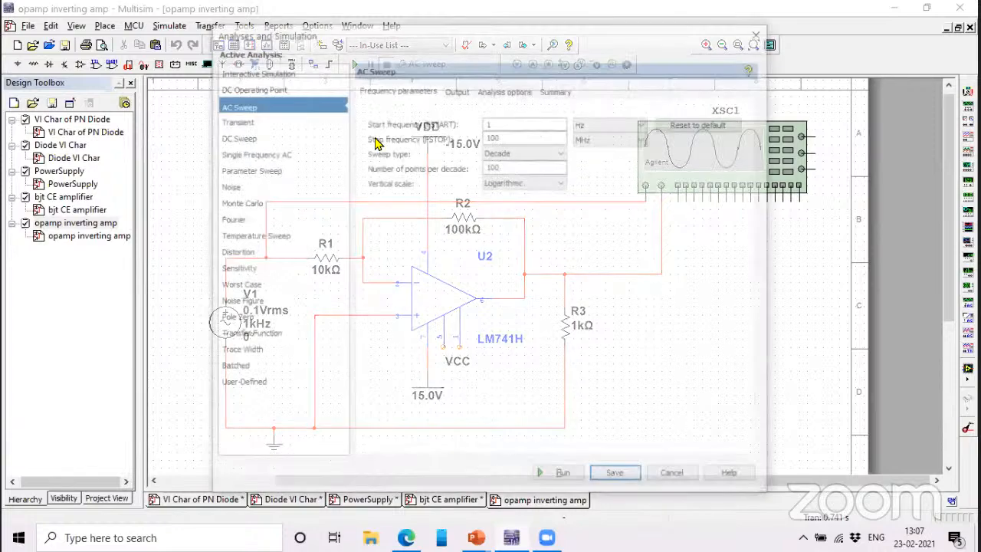
left_click(297, 71)
left_click(620, 476)
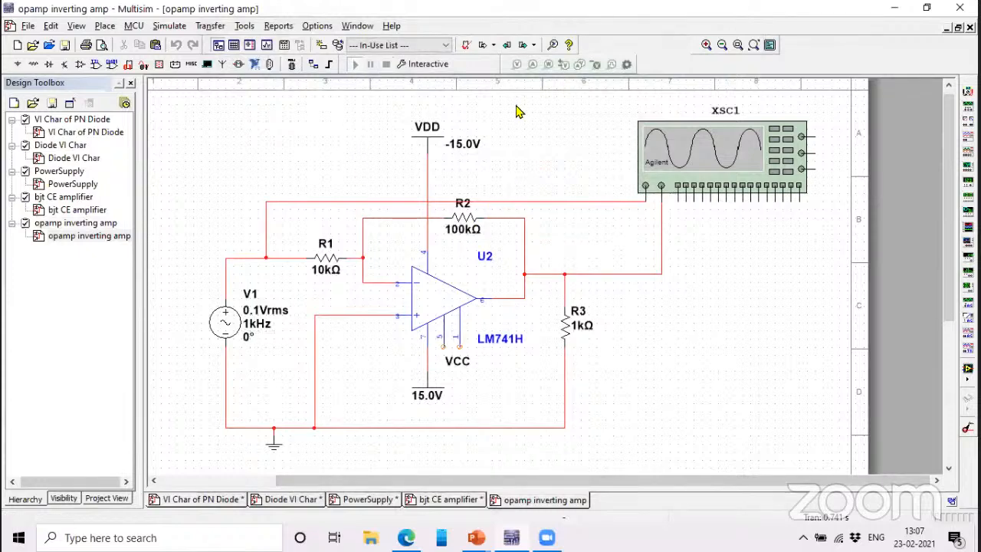
Step: Open Agilent oscilloscope XSC1 during the simulation and capture the amplifier's input and output waveforms with a single acquisition
double_click(699, 155)
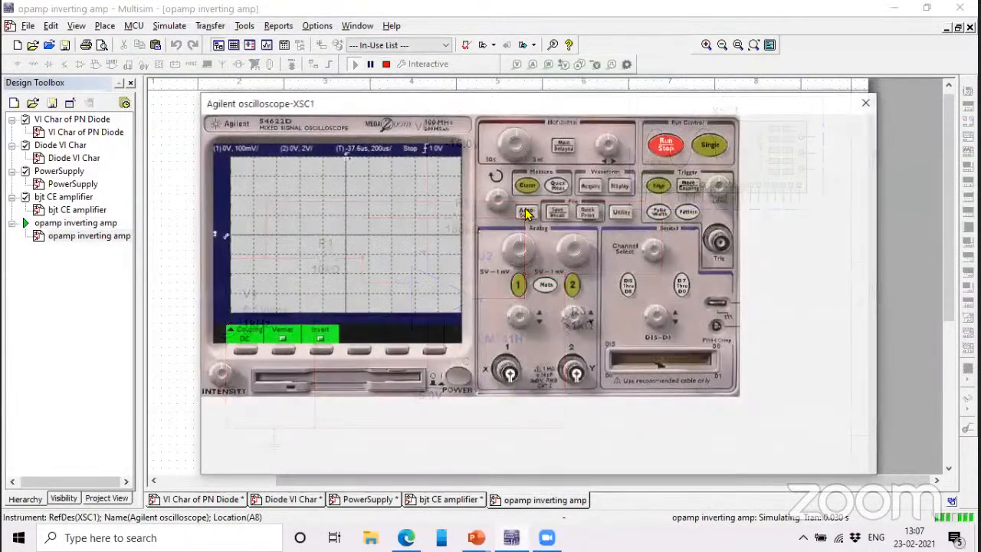
left_click(458, 376)
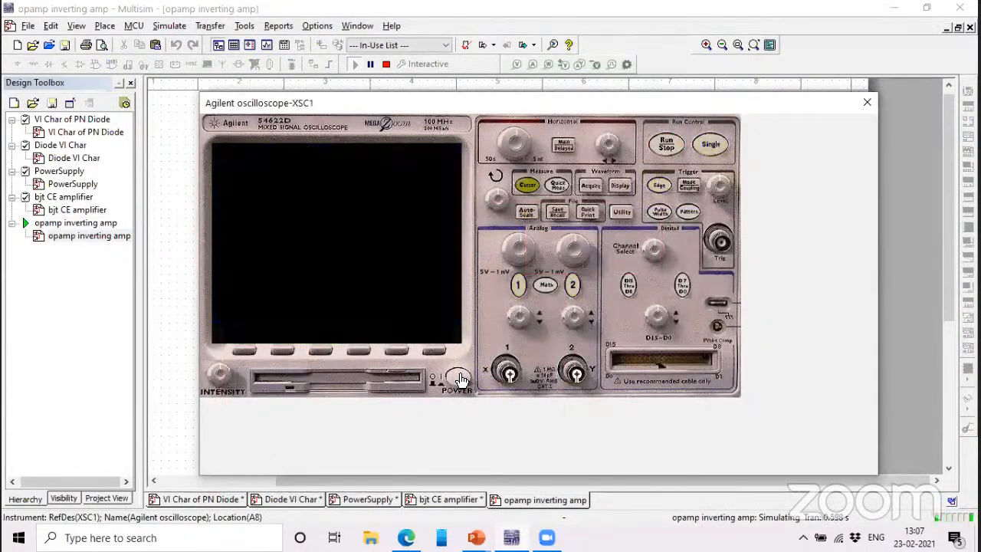
left_click(459, 379)
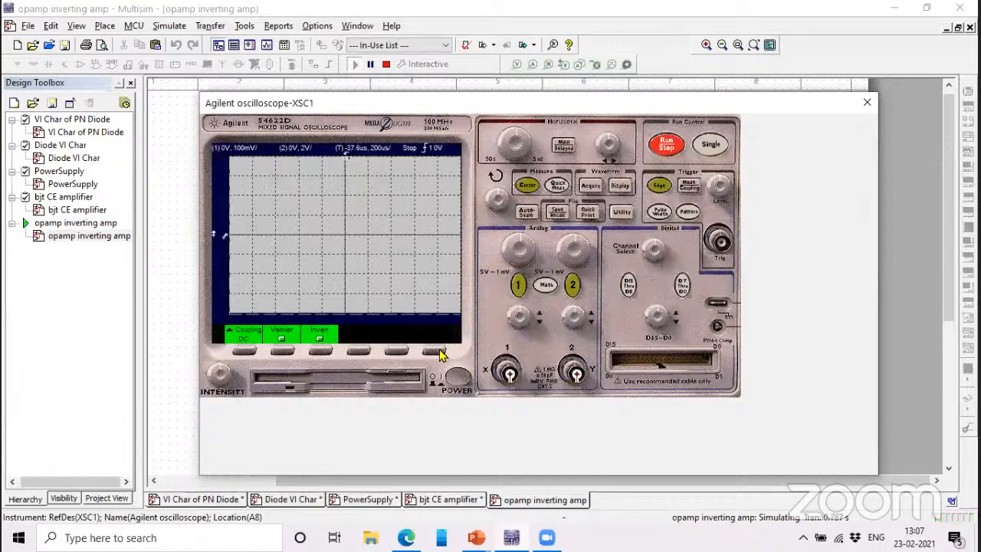
left_click(519, 285)
left_click(519, 285)
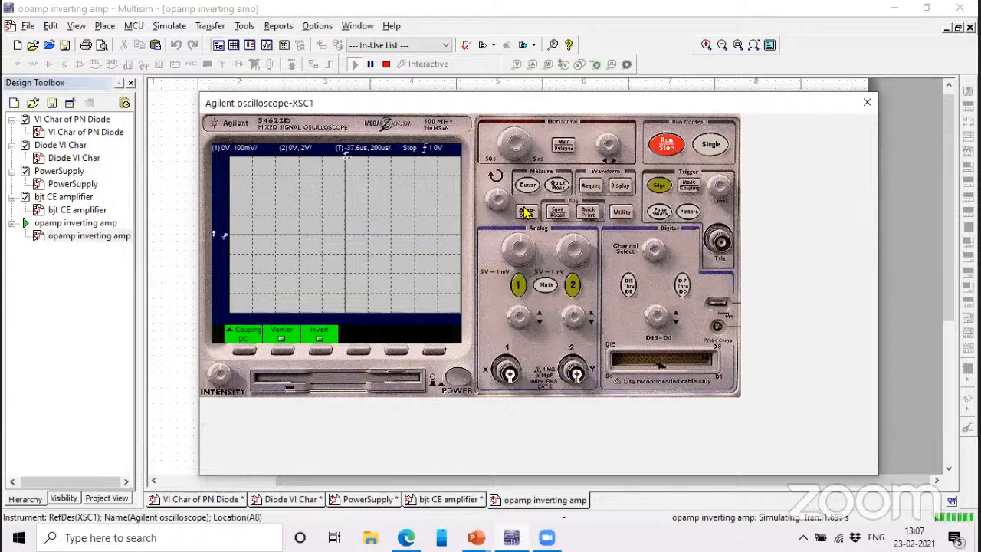
left_click(666, 145)
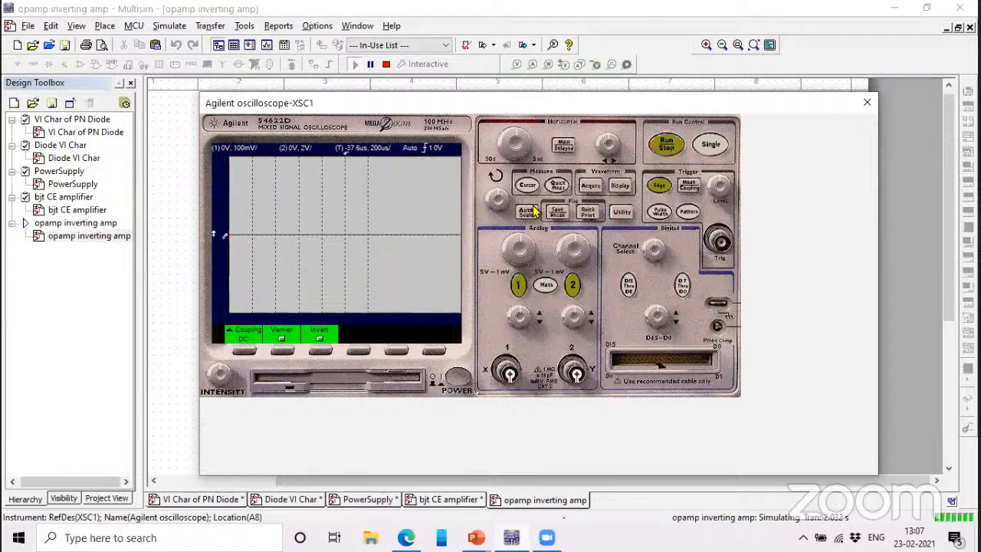
left_click(711, 145)
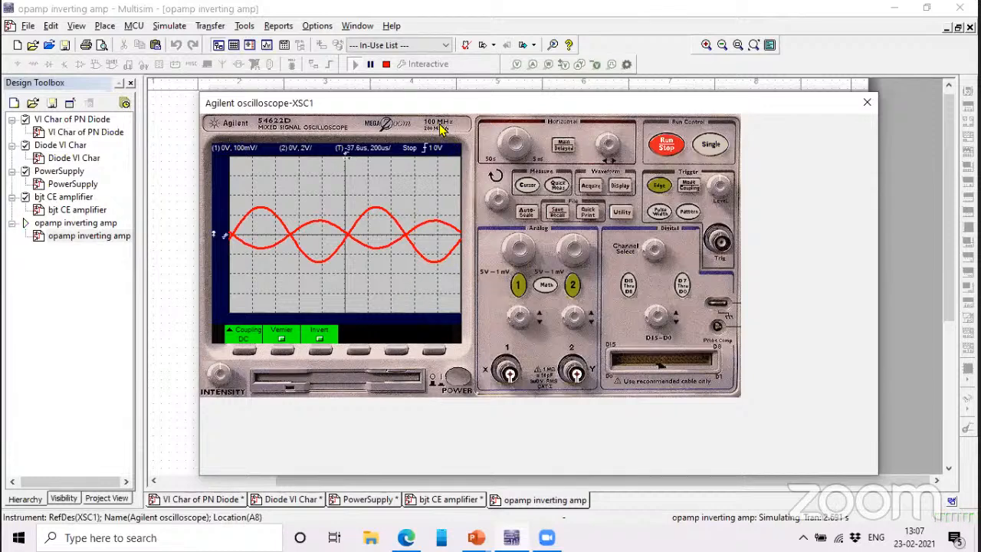
Step: Turn on the cursors of Agilent oscilloscope XSC1 and set the Y2 cursor to 85 mV on channel 1
left_click_drag(433, 107, 439, 110)
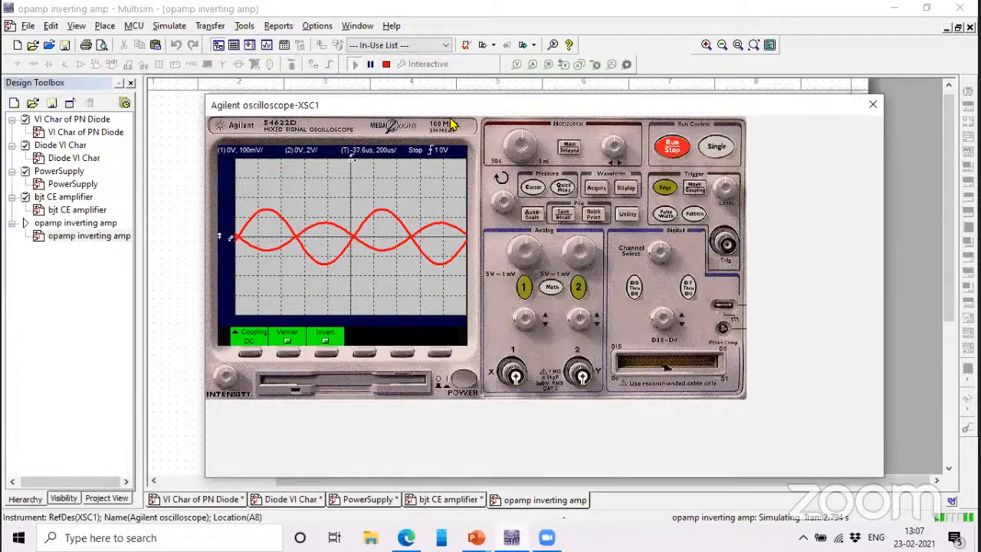
left_click_drag(452, 124, 503, 109)
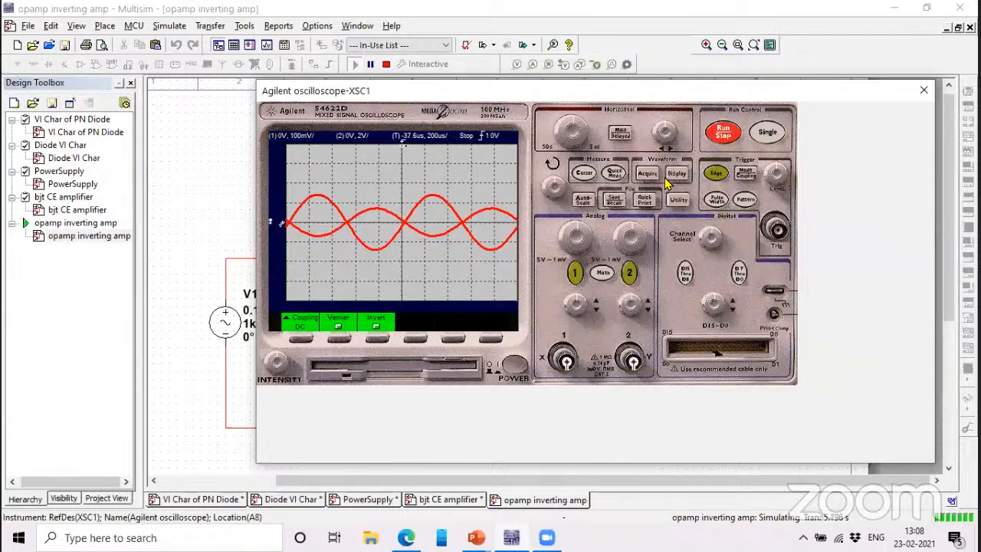
left_click(584, 173)
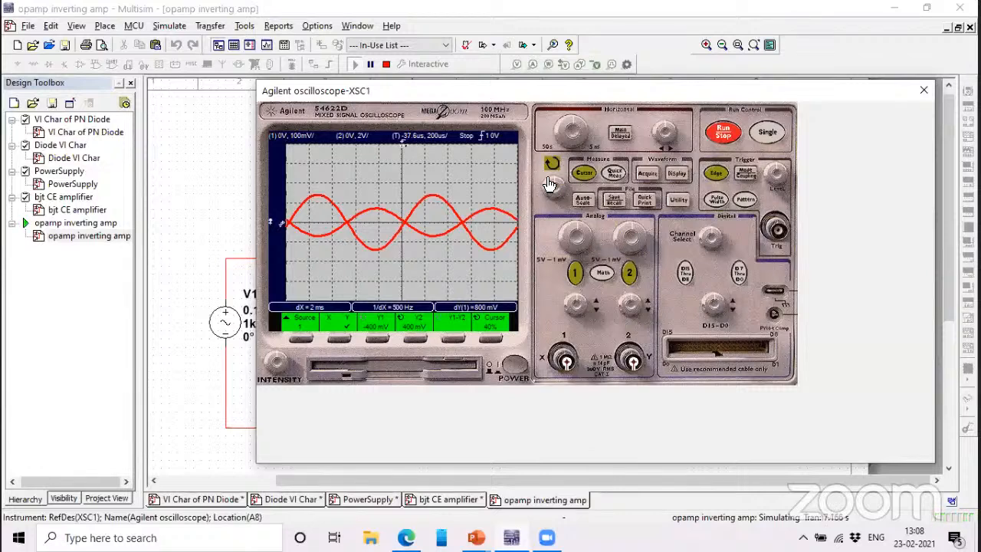
left_click_drag(546, 185, 541, 163)
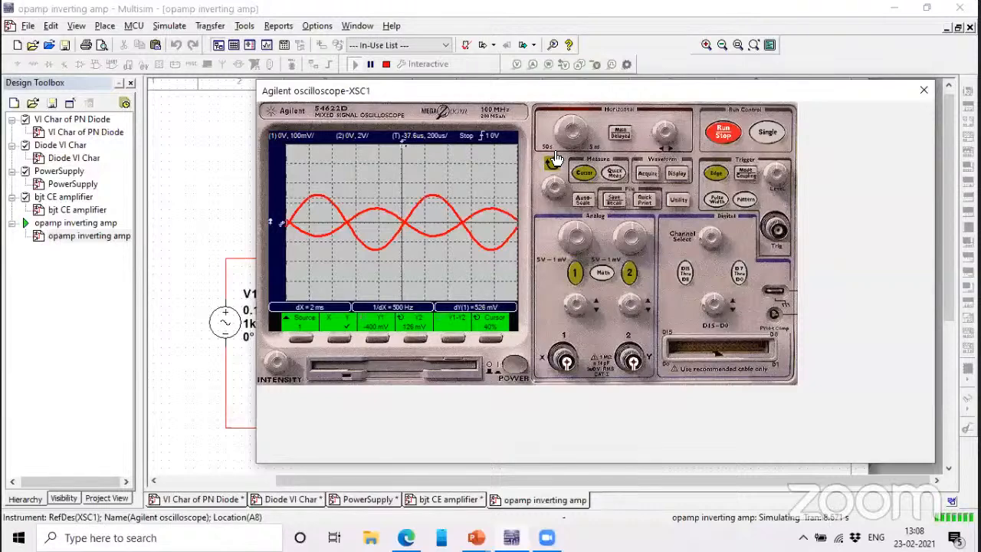
left_click_drag(557, 158, 498, 218)
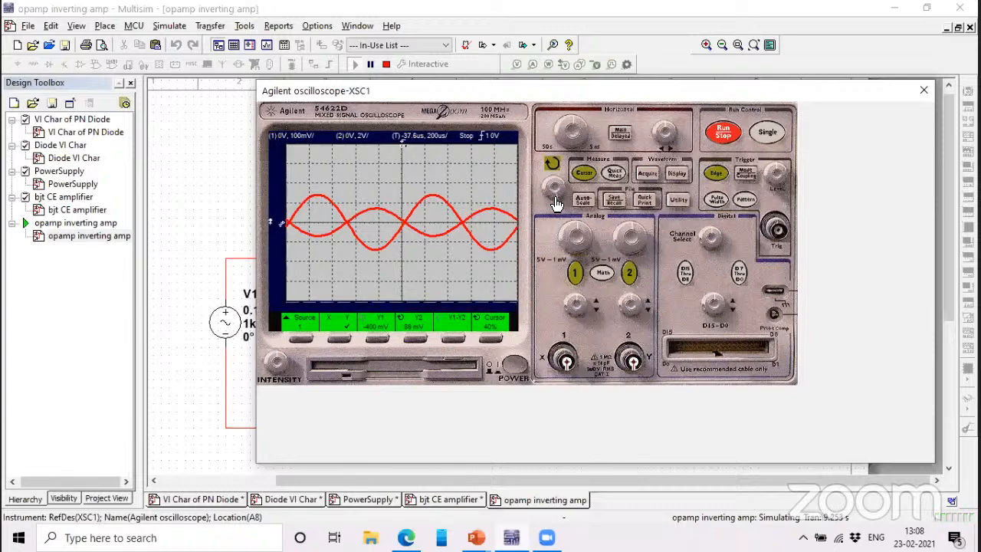
left_click_drag(554, 197, 552, 196)
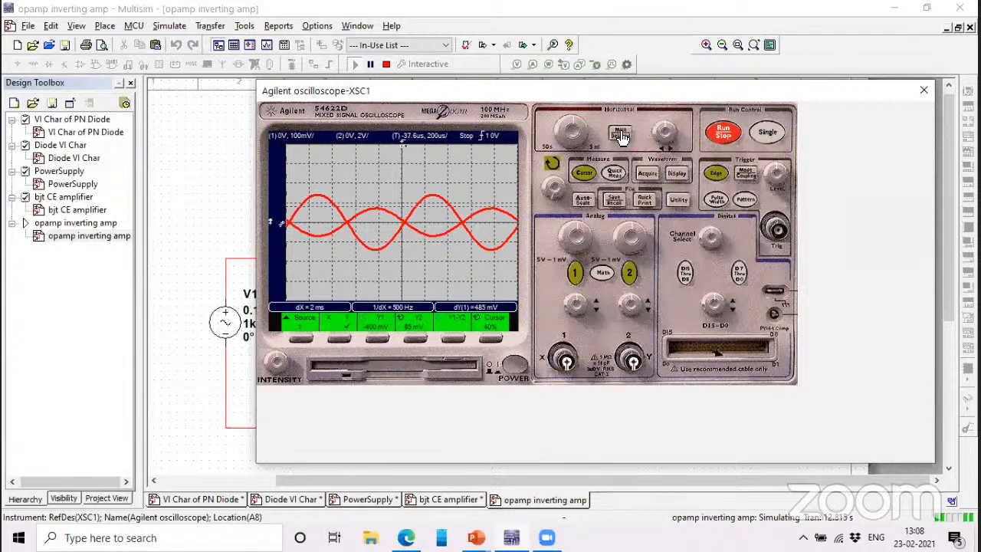
Step: Close the Agilent oscilloscope display and stop the simulation of the inverting amplifier
left_click(925, 92)
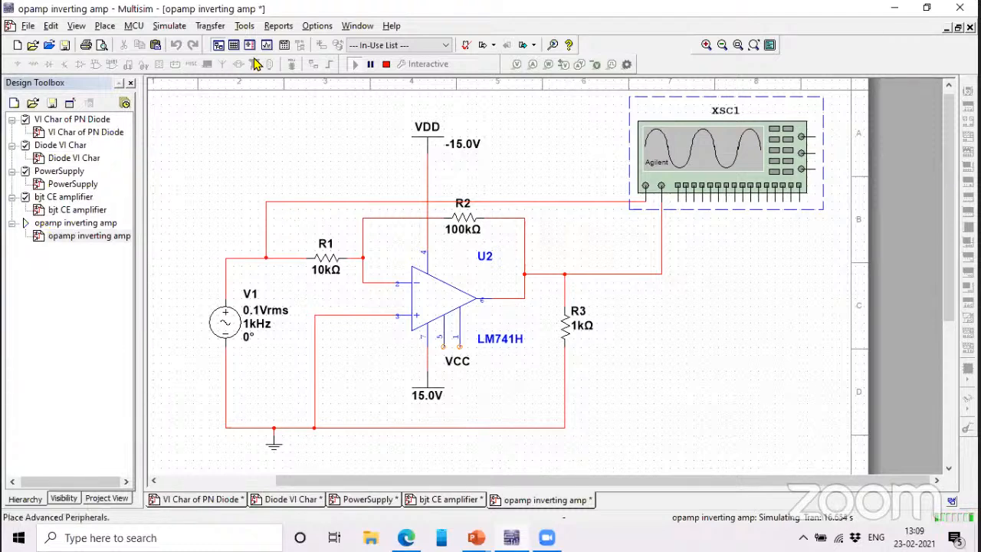
left_click(386, 64)
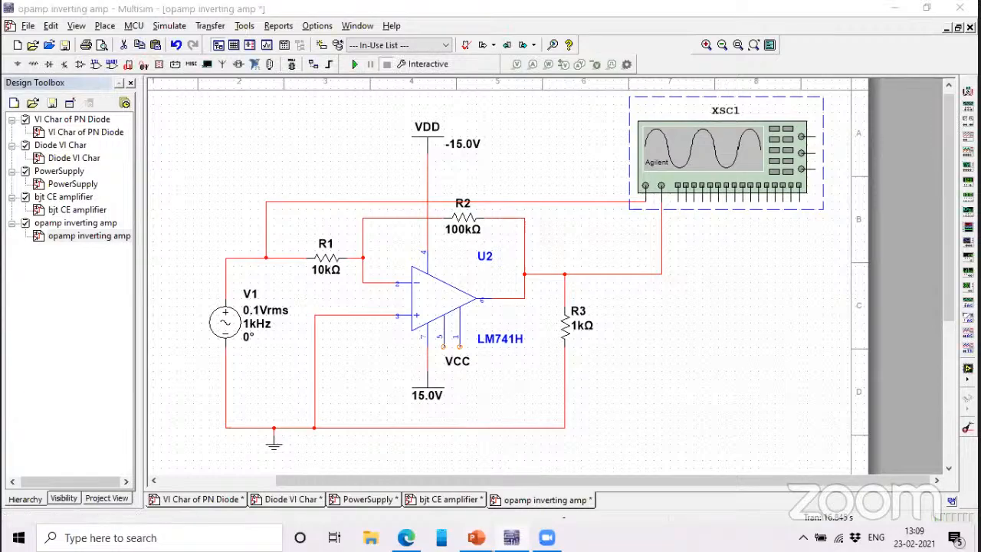
Step: Switch to the PowerPoint slide show, advance to the Astable Multivibrator slide and return to Multisim
mouse_move(476, 537)
left_click(526, 468)
key("Right")
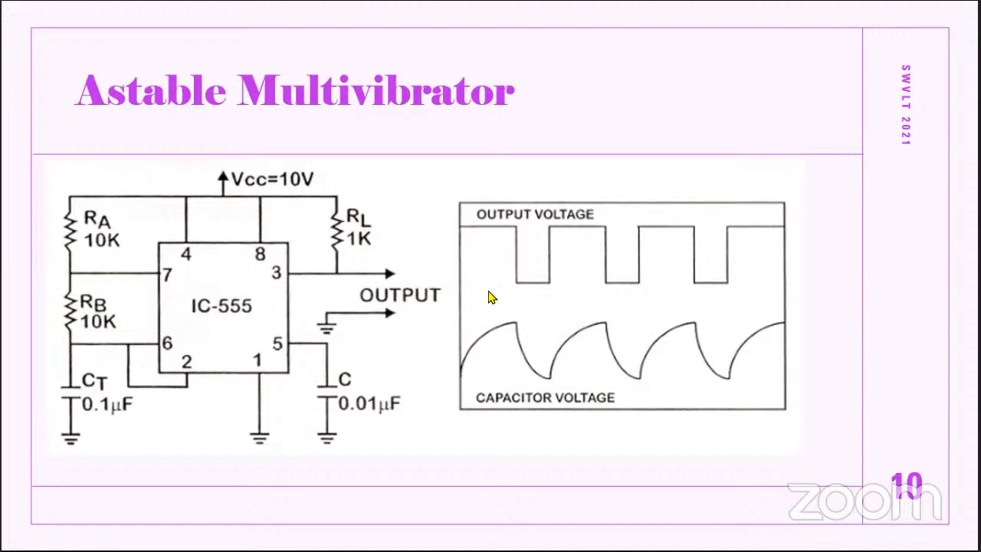
key("alt+Tab")
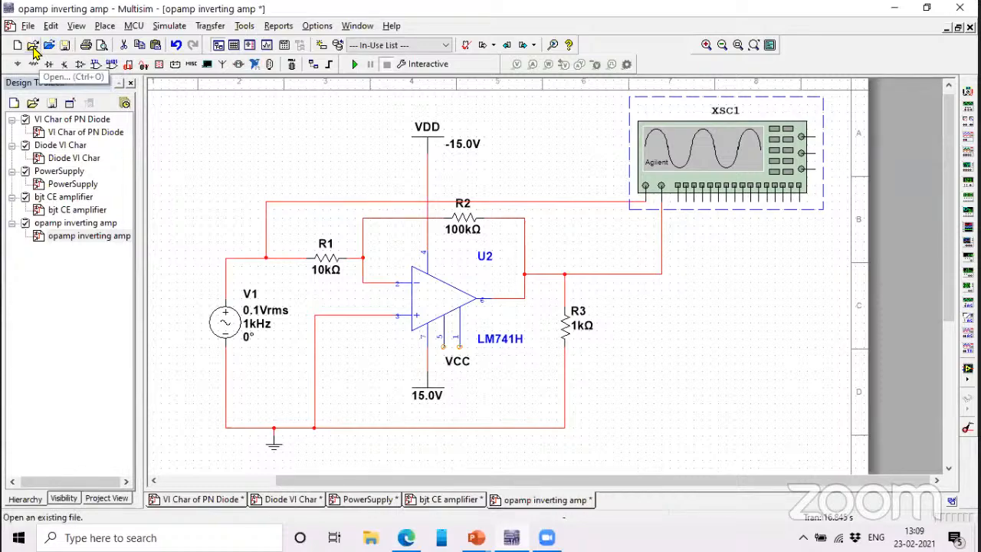
Step: Open the design file 555 Astable.ms14 from the Circuit Design Suite 14.2 folder
left_click(34, 45)
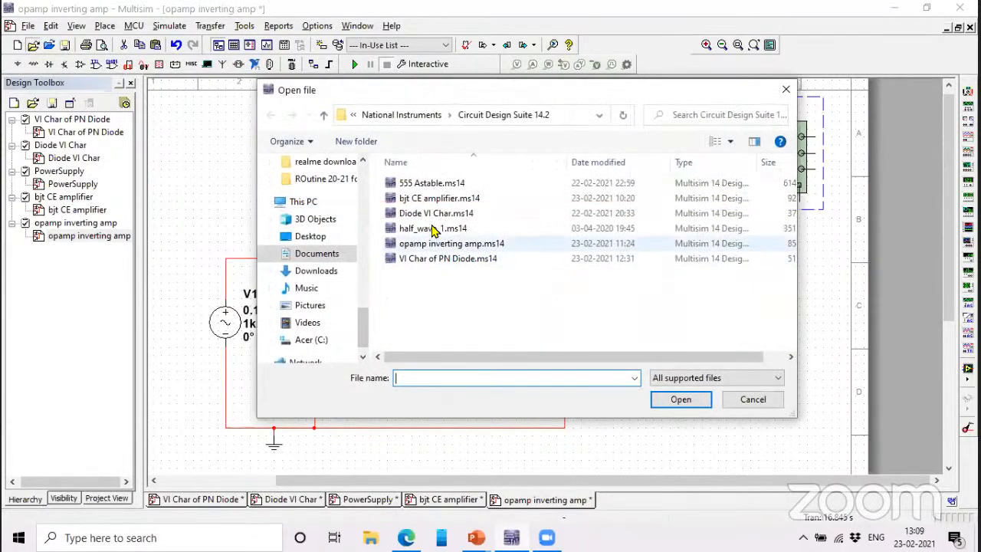
left_click(431, 184)
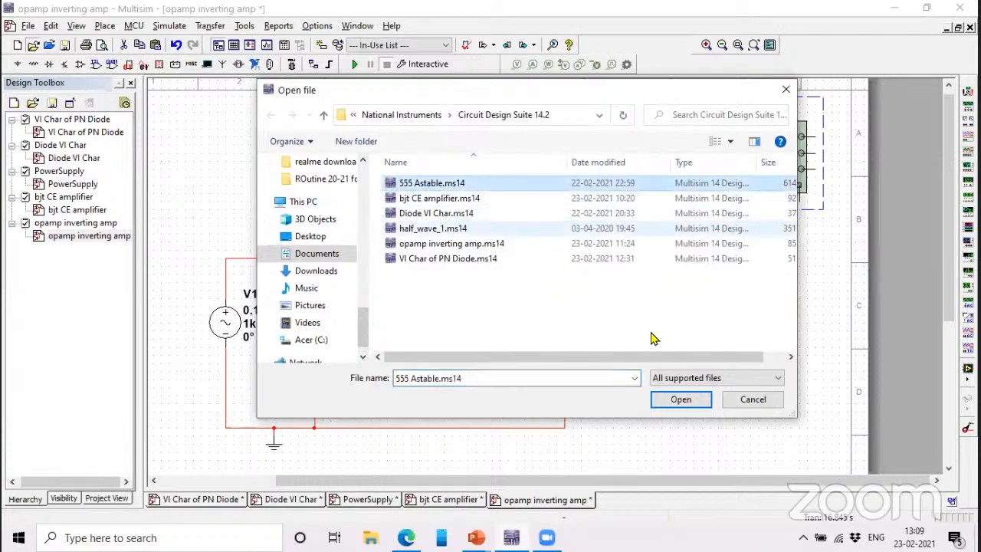
left_click(694, 399)
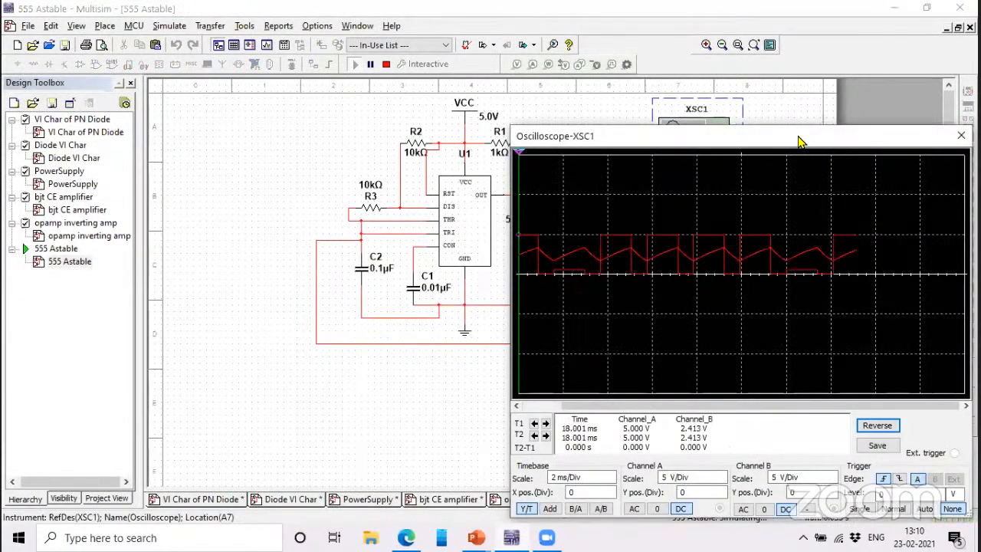
Step: Stop the 555 astable simulation and go back to an earlier part of the XSC1 trace to examine the output and capacitor waveforms
left_click_drag(797, 140, 682, 130)
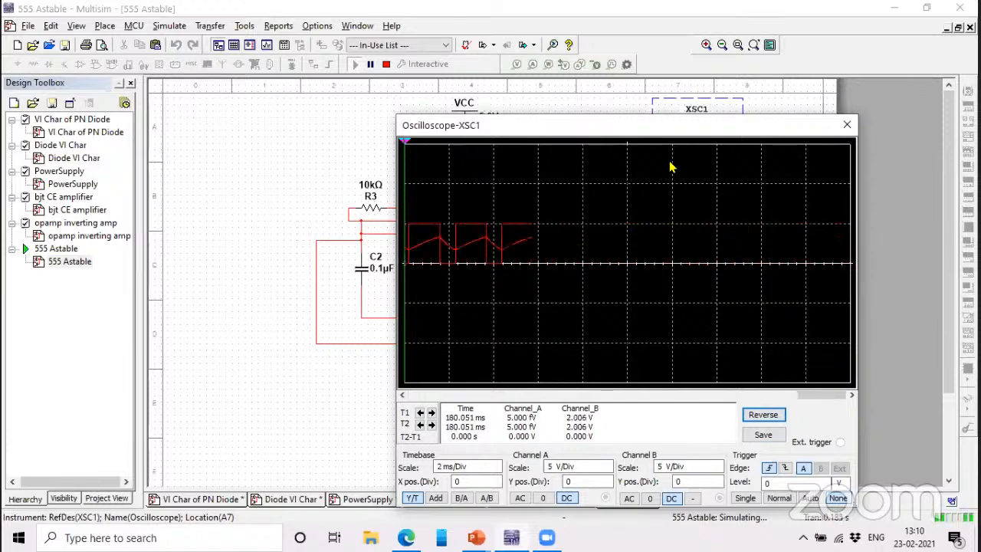
left_click(385, 63)
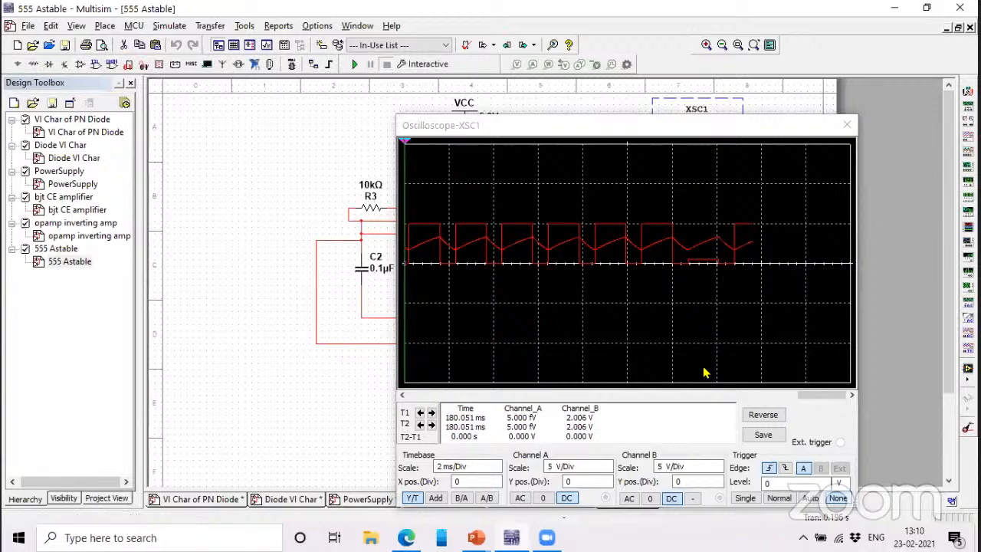
left_click_drag(806, 397, 317, 404)
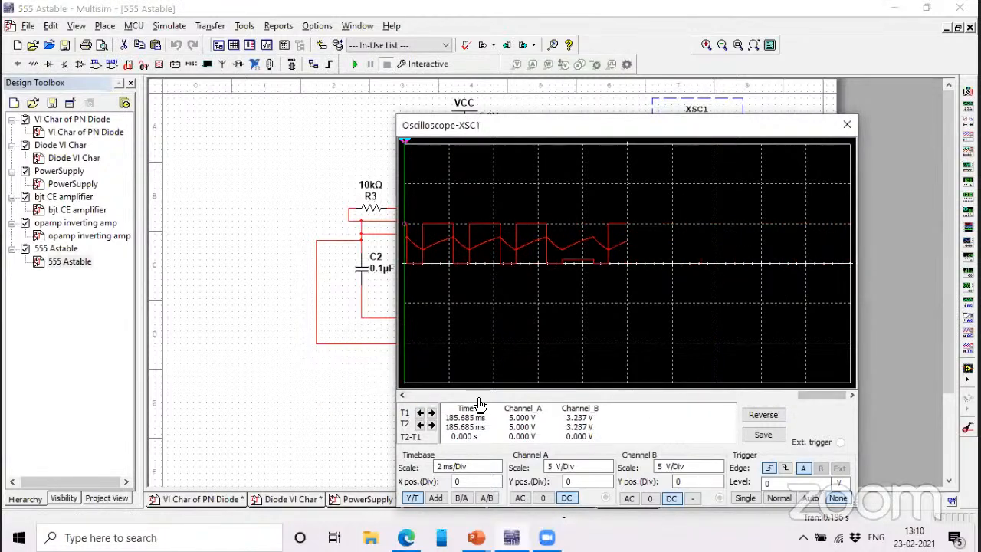
left_click_drag(811, 398, 506, 408)
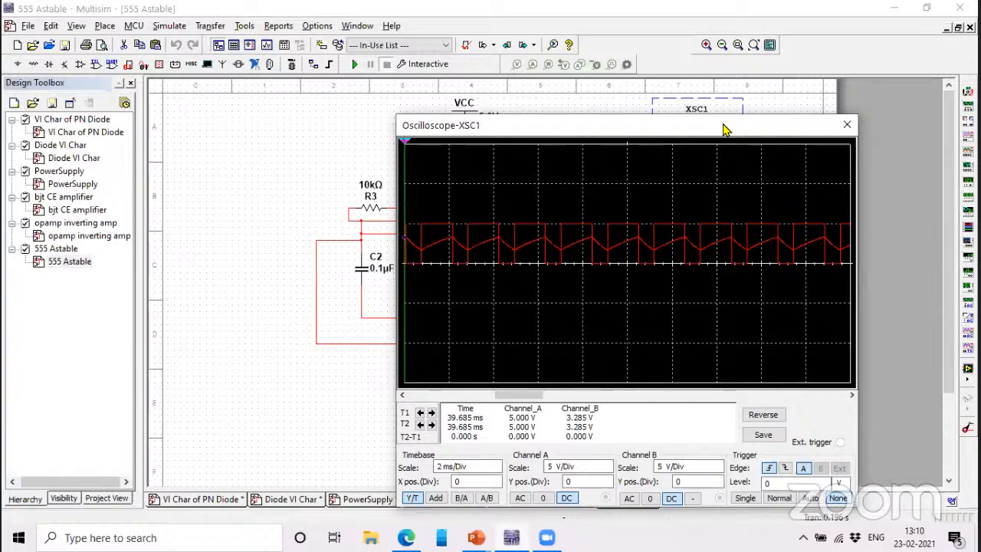
Step: Move the XSC1 oscilloscope window aside to view the 555 astable schematic, and close the oscilloscope display
left_click_drag(724, 129, 904, 163)
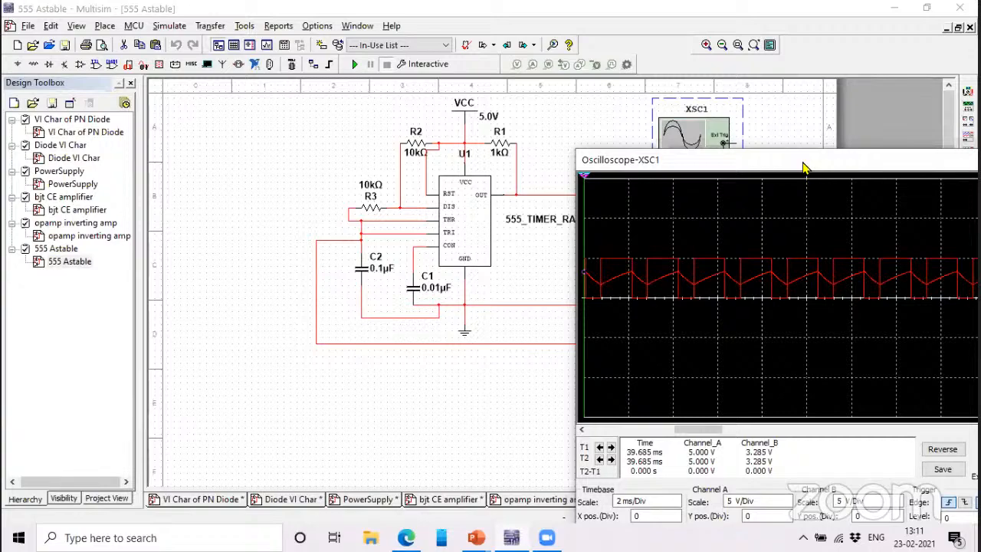
left_click_drag(803, 167, 665, 117)
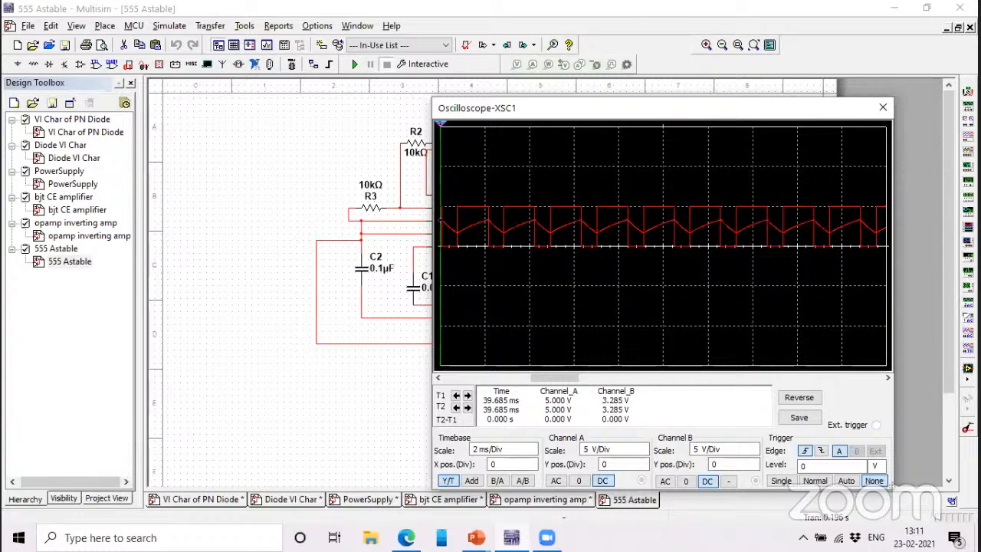
left_click(883, 108)
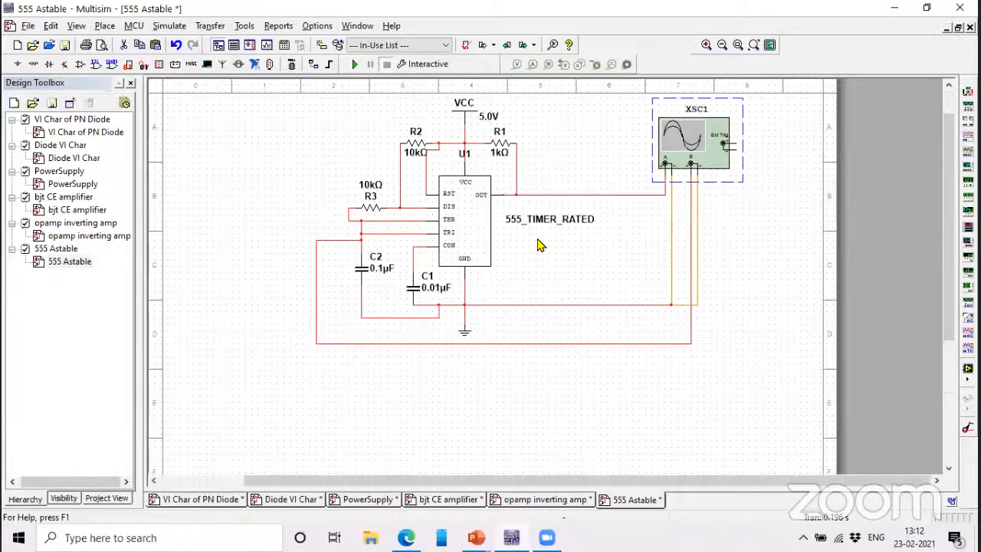
Step: Switch to the PowerPoint slide show and advance from the Astable Multivibrator slide to the closing queries slide
scroll(539, 244, "up", 2)
mouse_move(511, 538)
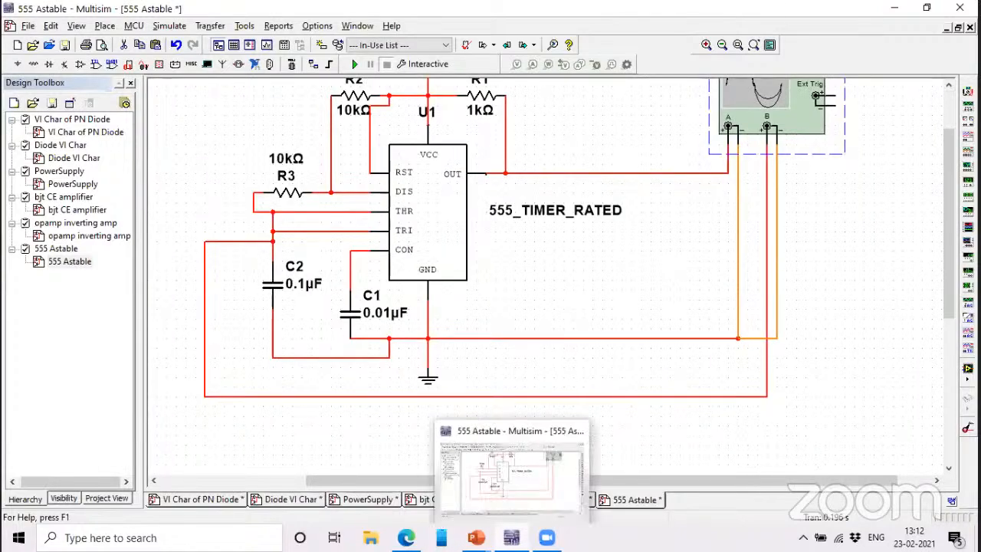
mouse_move(477, 537)
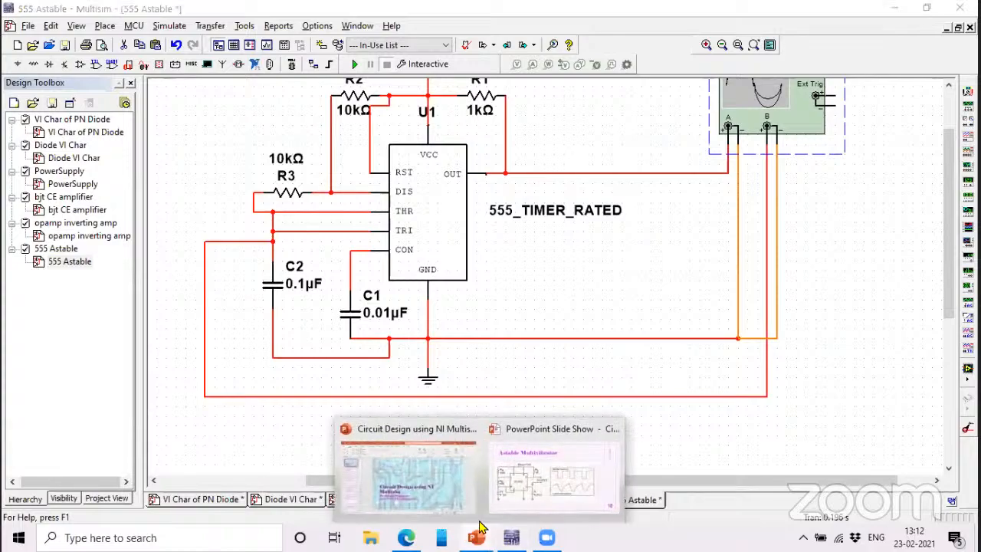
left_click(504, 498)
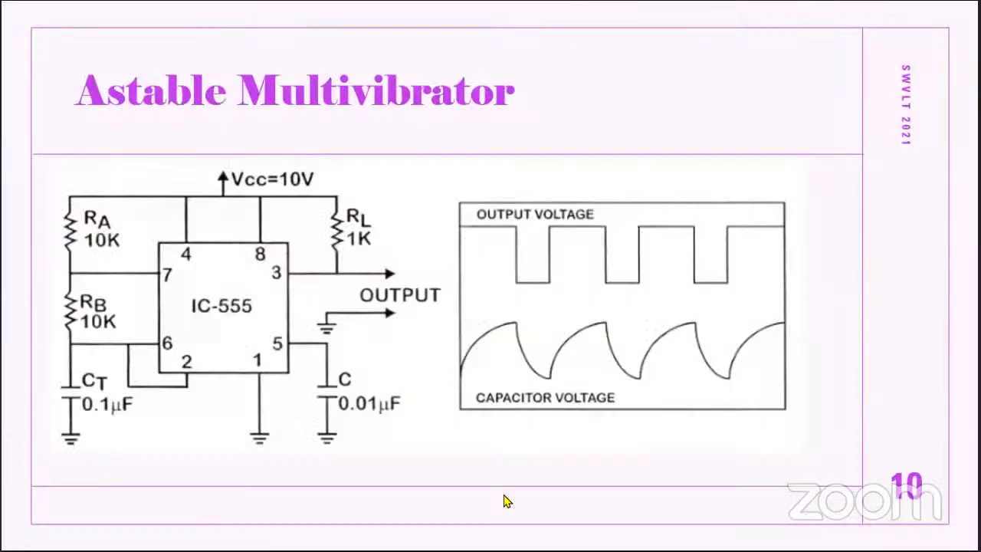
key("Right")
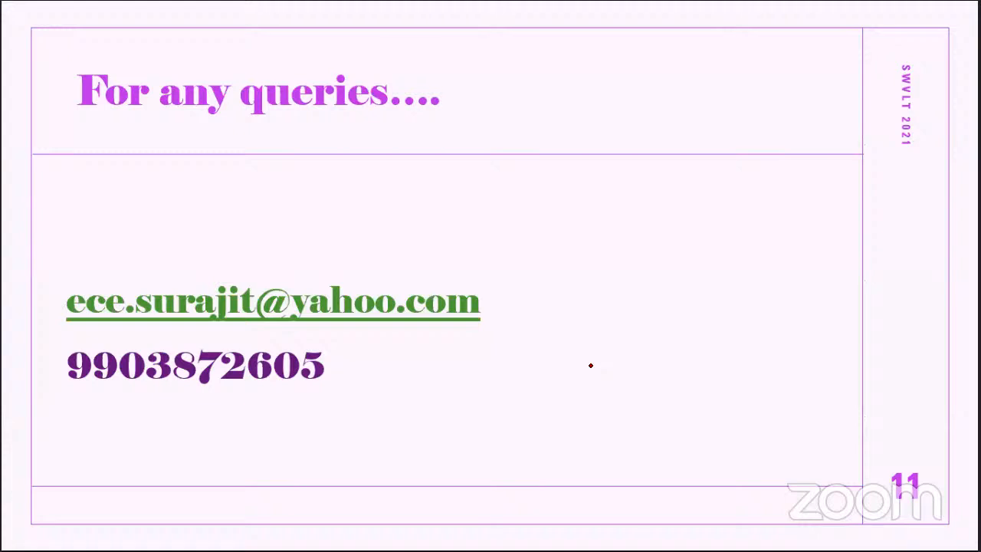